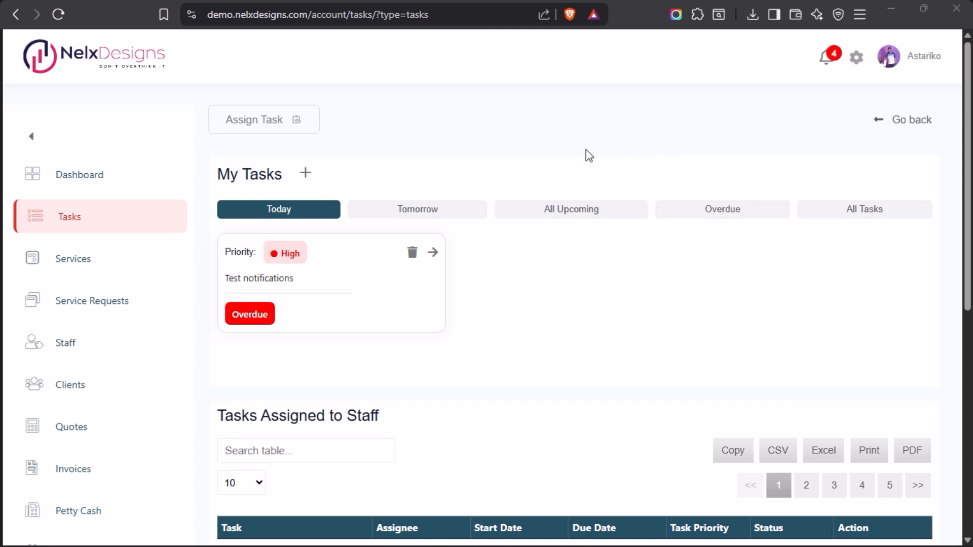
Look over the form for assigning a task to staff and the form for adding a personal task, closing each without entries.
{"action": "left_click", "coordinate": [261, 126]}
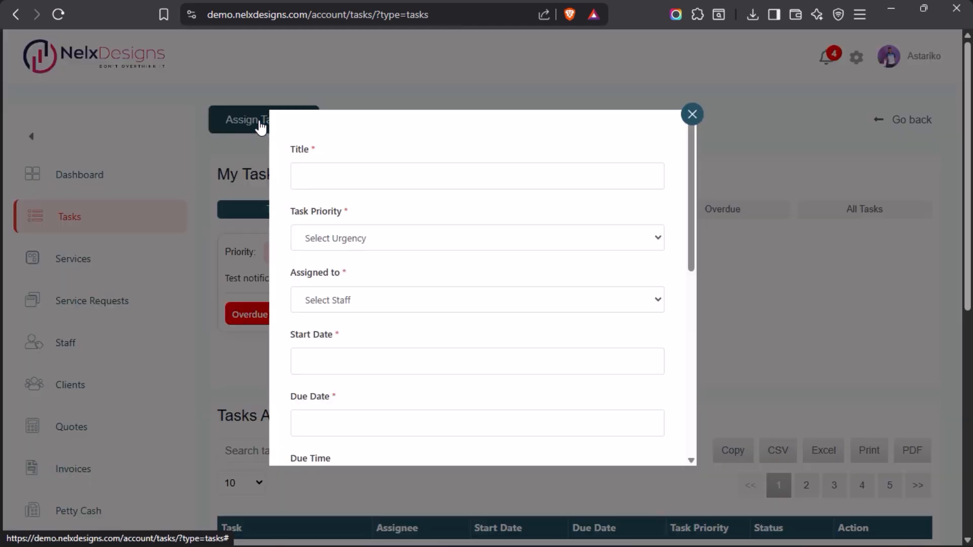
{"action": "left_click", "coordinate": [693, 115]}
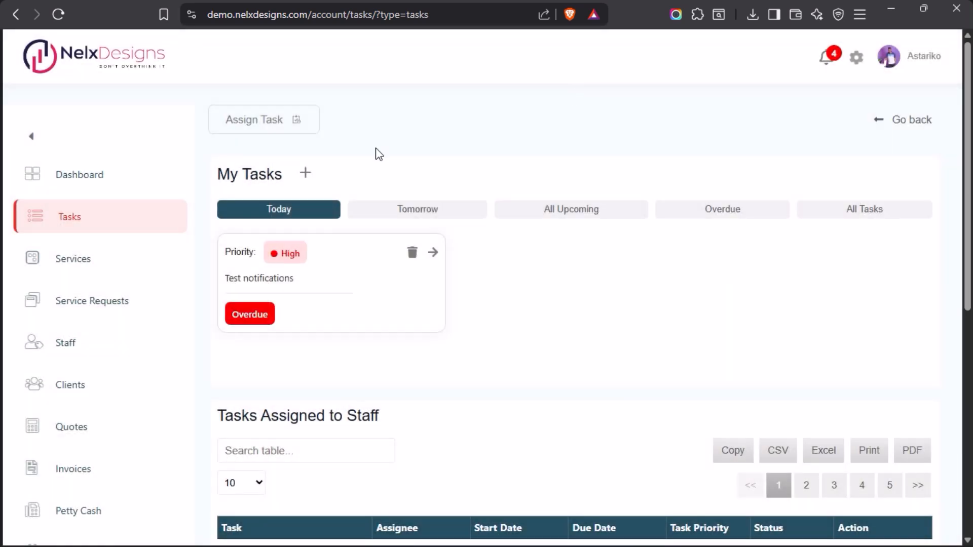
{"action": "left_click", "coordinate": [306, 174]}
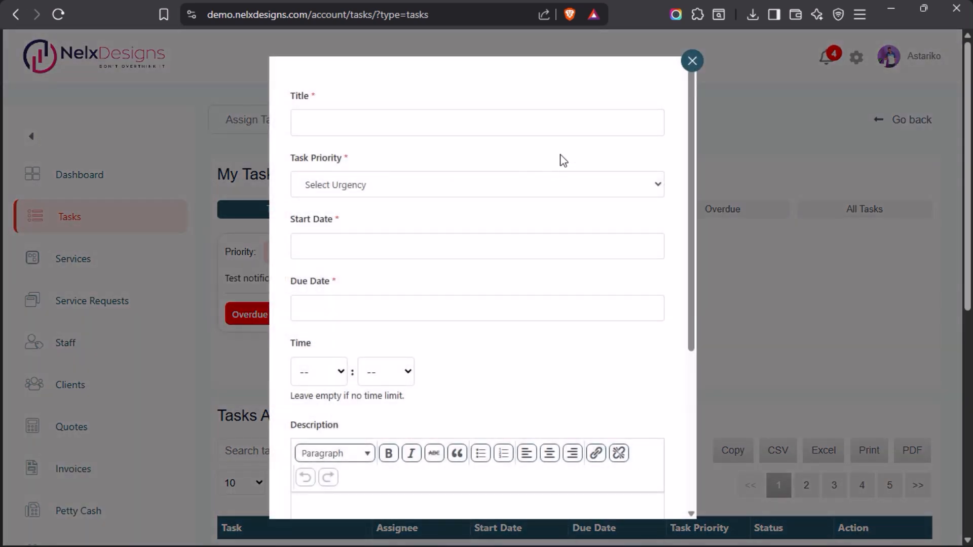
{"action": "left_click", "coordinate": [692, 62]}
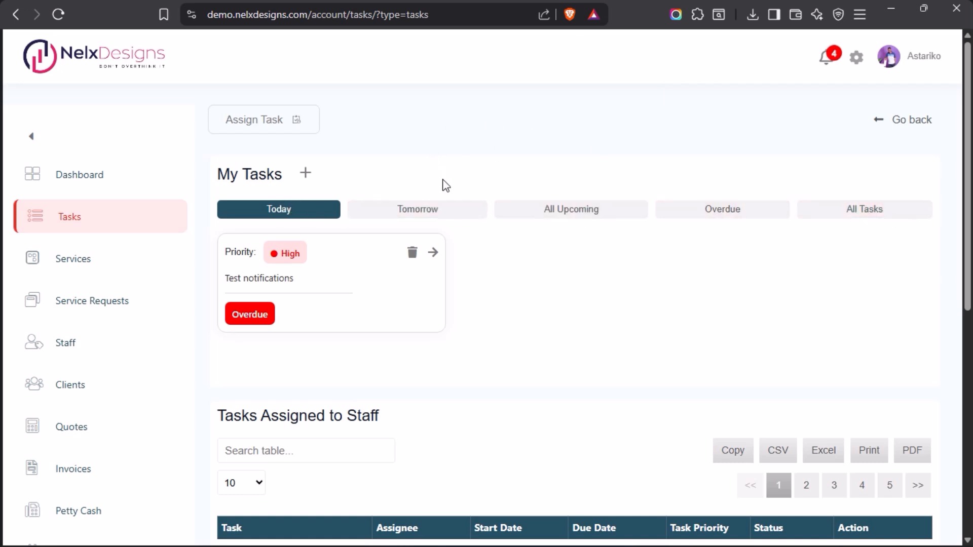
Review My Tasks under the Tomorrow, All Upcoming, Overdue and All Tasks filters, ending on Today.
{"action": "left_click", "coordinate": [429, 214]}
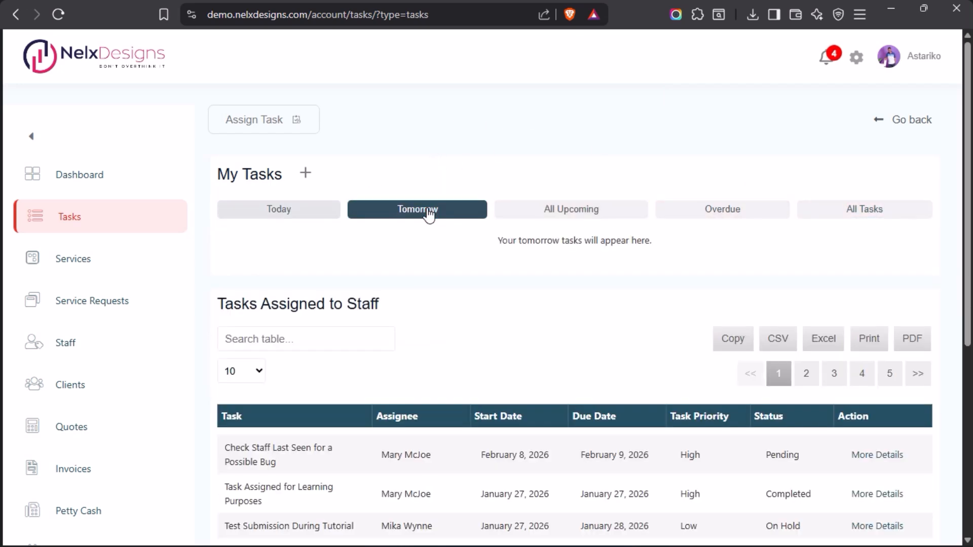
{"action": "left_click", "coordinate": [576, 215]}
{"action": "left_click", "coordinate": [708, 213]}
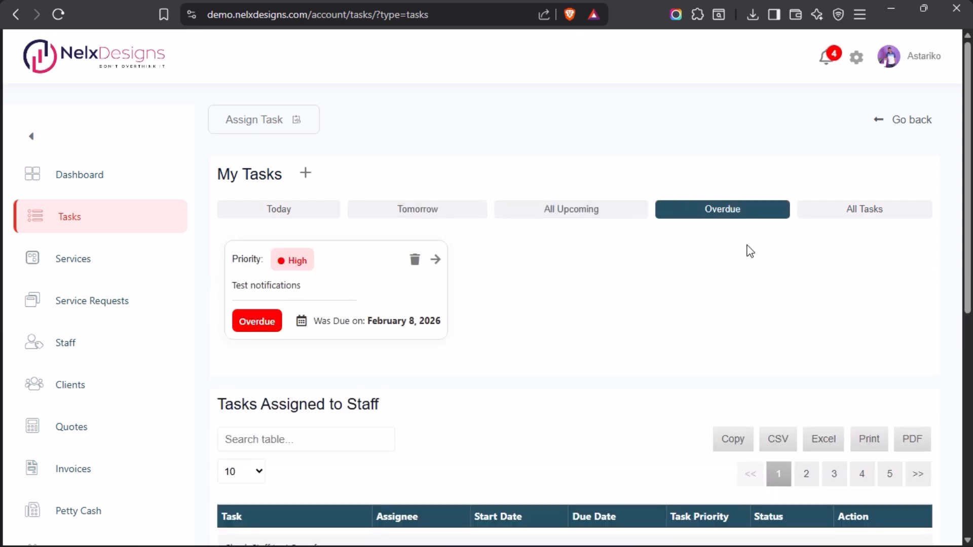
{"action": "left_click", "coordinate": [855, 217]}
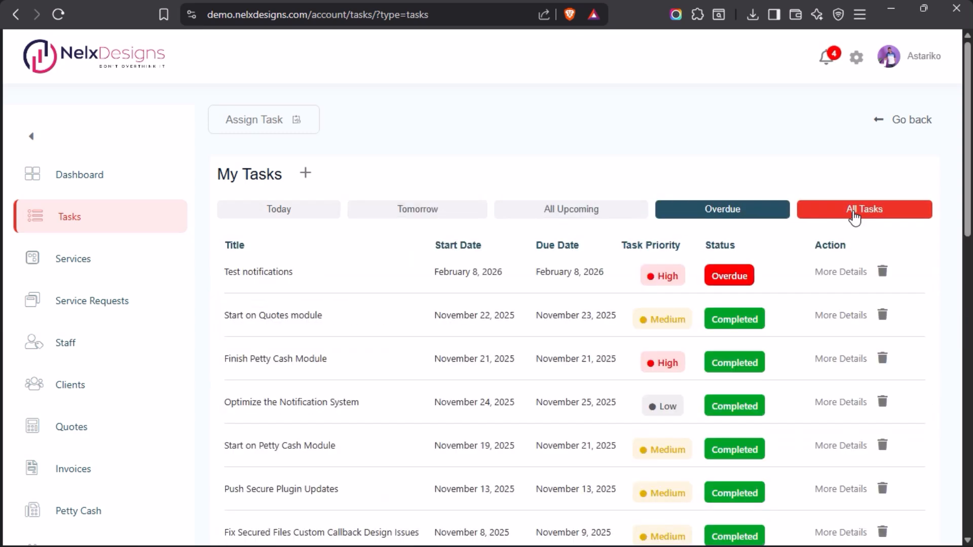
{"action": "scroll", "coordinate": [475, 266], "scroll_direction": "down", "scroll_amount": 5}
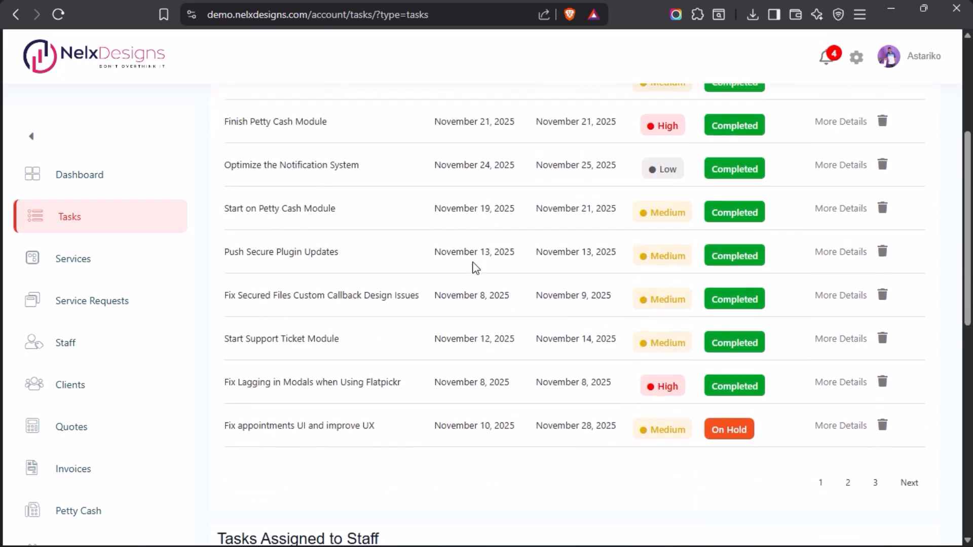
{"action": "scroll", "coordinate": [475, 267], "scroll_direction": "up", "scroll_amount": 5}
{"action": "left_click", "coordinate": [273, 218]}
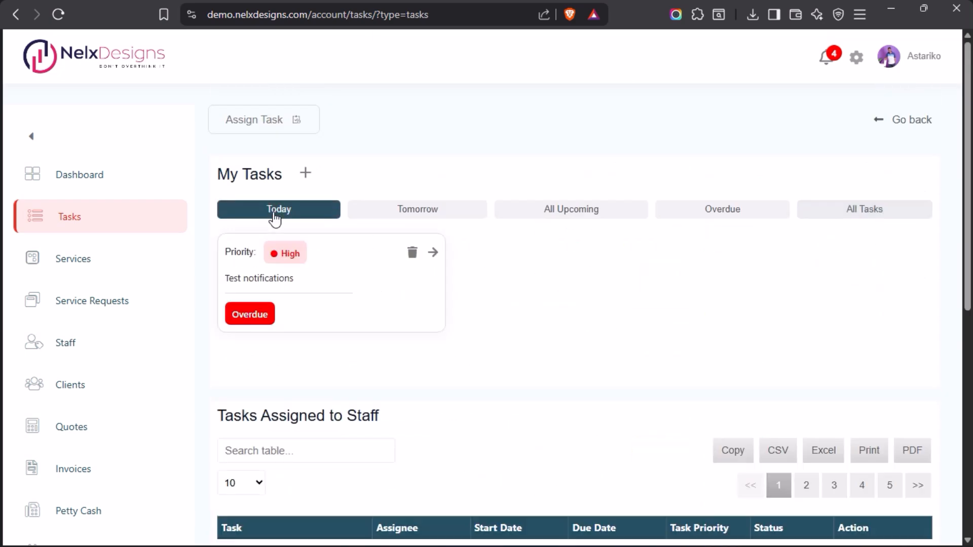
Browse pages 2 to 5 of the Tasks Assigned to Staff table and return to page 1 to look through its rows.
{"action": "scroll", "coordinate": [479, 313], "scroll_direction": "down", "scroll_amount": 1}
{"action": "scroll", "coordinate": [484, 306], "scroll_direction": "down", "scroll_amount": 4}
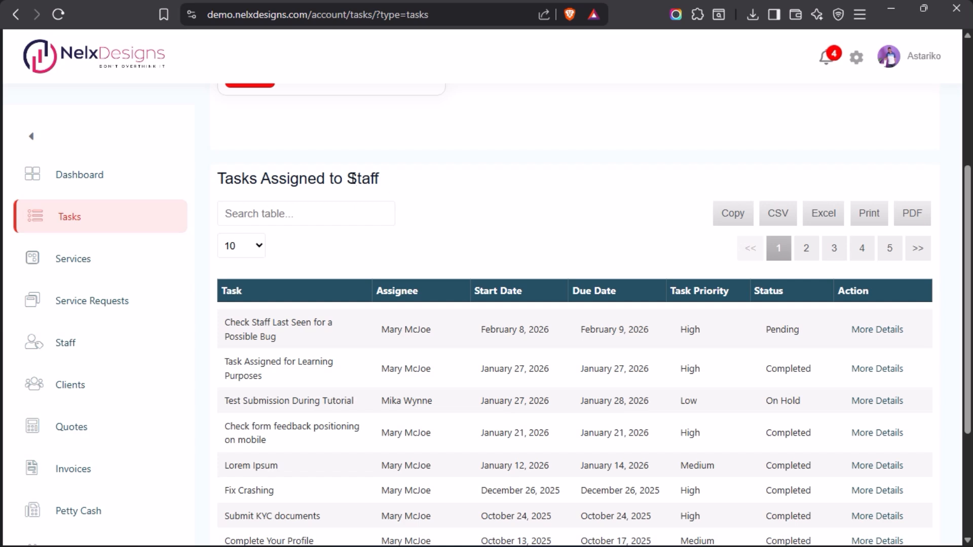
{"action": "left_click_drag", "start_coordinate": [347, 179], "coordinate": [395, 186]}
{"action": "left_click", "coordinate": [453, 184]}
{"action": "left_click", "coordinate": [806, 254]}
{"action": "left_click", "coordinate": [833, 251]}
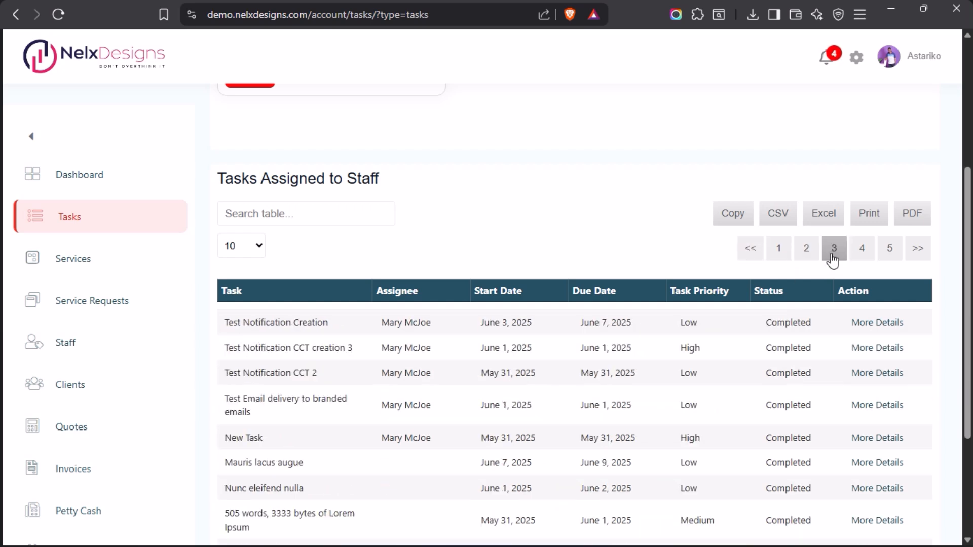
{"action": "left_click", "coordinate": [866, 256]}
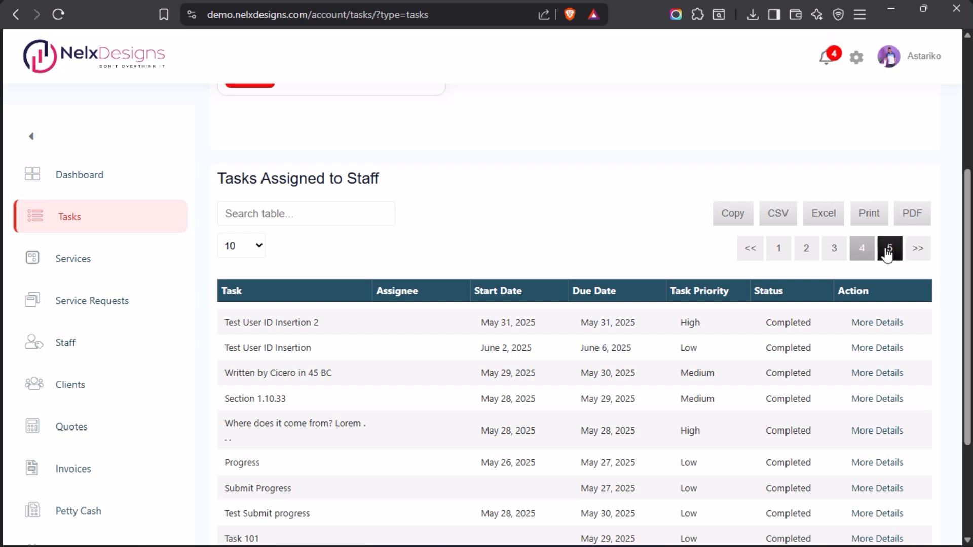
{"action": "left_click", "coordinate": [889, 251]}
{"action": "left_click", "coordinate": [778, 266]}
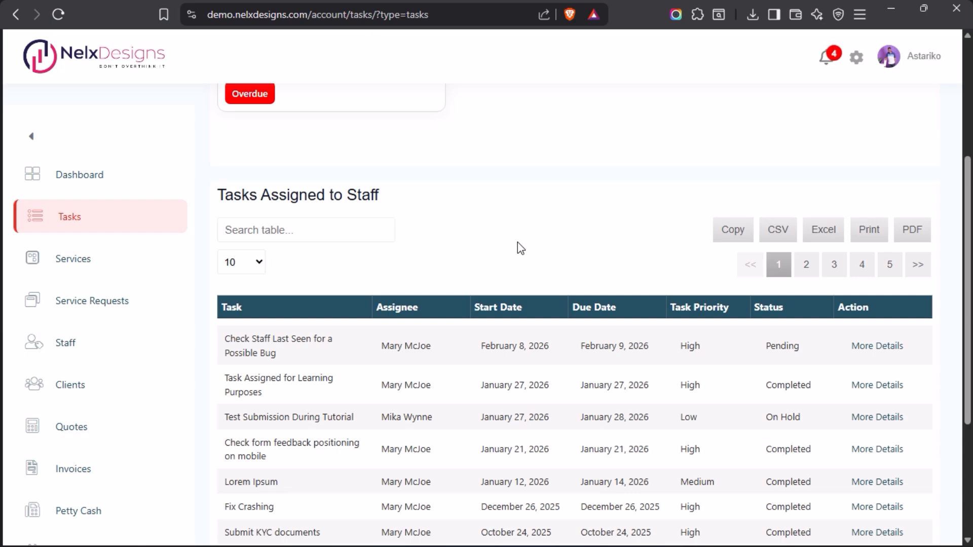
{"action": "scroll", "coordinate": [519, 244], "scroll_direction": "down", "scroll_amount": 4}
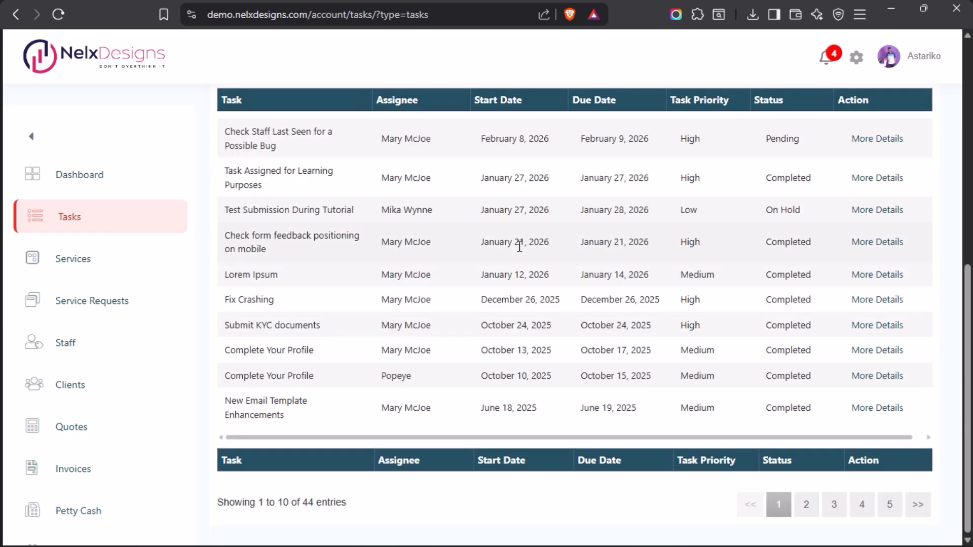
{"action": "scroll", "coordinate": [521, 254], "scroll_direction": "up", "scroll_amount": 7}
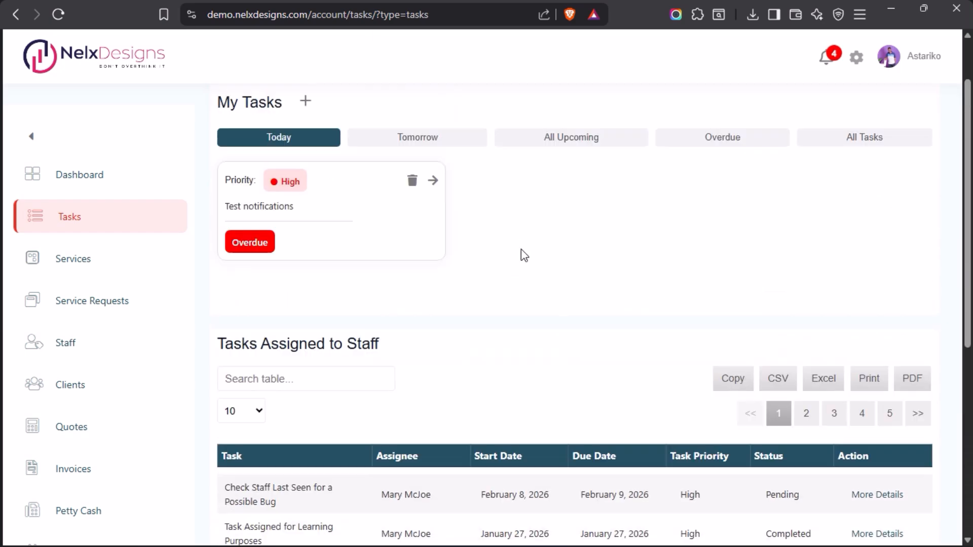
Open the details of the Test notifications task from all personal tasks and view its new subtask form, closing it unfilled.
{"action": "left_click", "coordinate": [841, 149]}
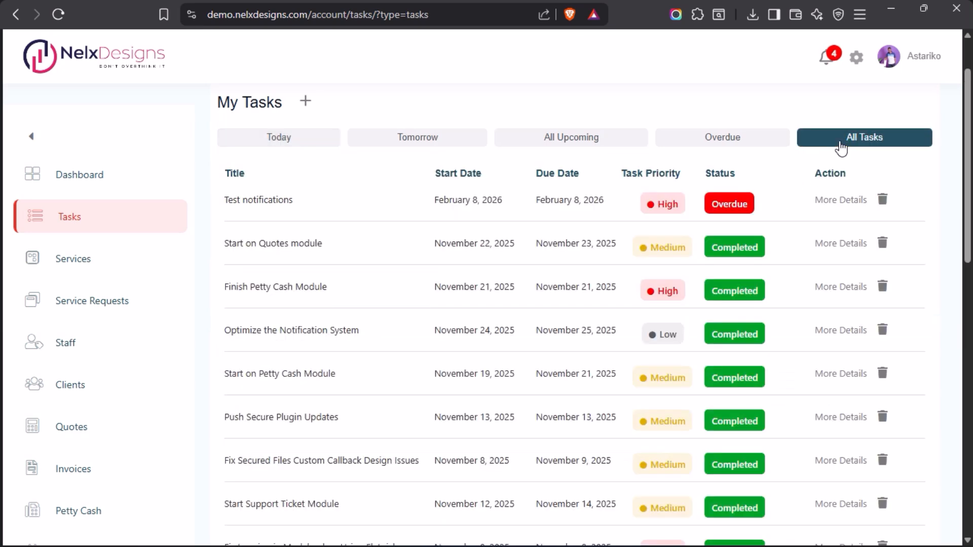
{"action": "left_click", "coordinate": [835, 206]}
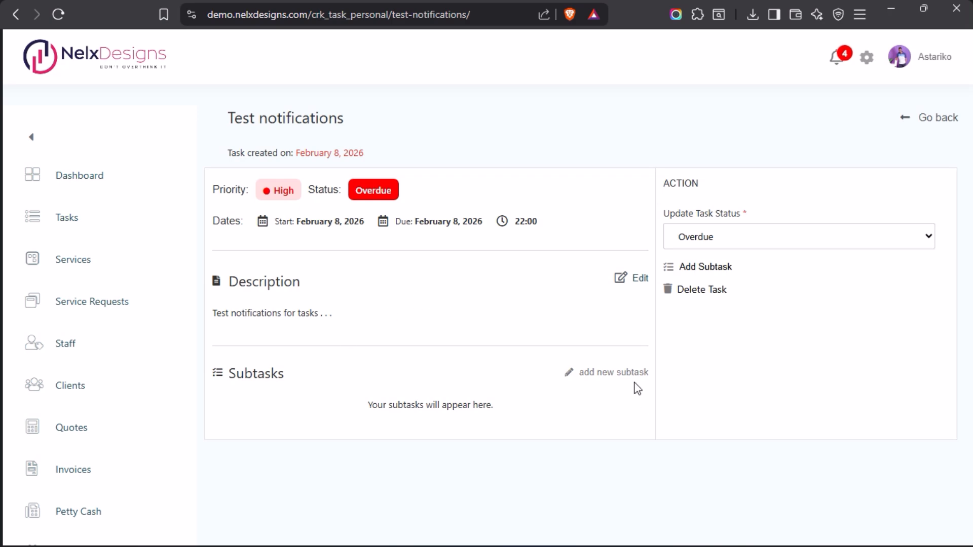
{"action": "left_click", "coordinate": [620, 375]}
{"action": "left_click", "coordinate": [665, 76]}
Examine the fields in the edit form of the Test notifications task and close it without changes.
{"action": "left_click", "coordinate": [621, 285]}
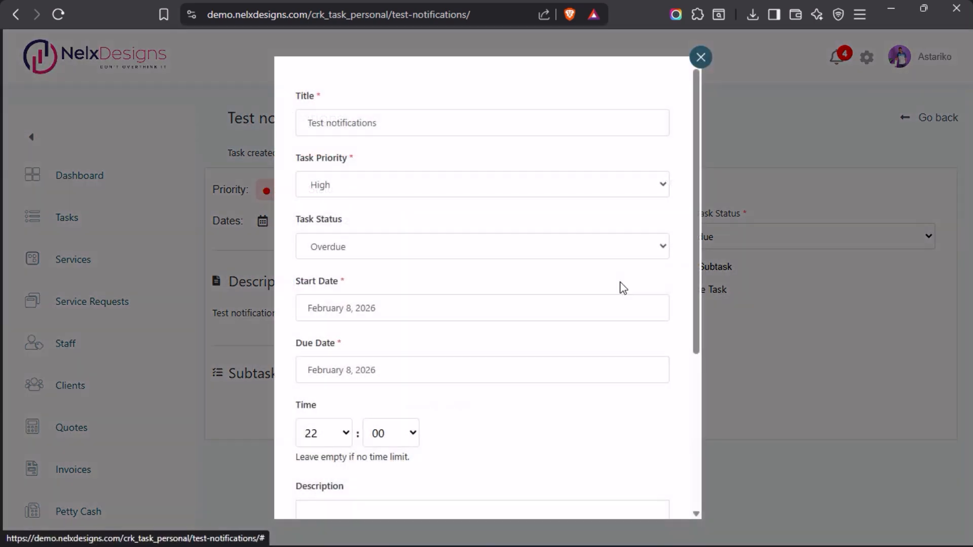
{"action": "scroll", "coordinate": [556, 295], "scroll_direction": "down", "scroll_amount": 5}
{"action": "scroll", "coordinate": [556, 296], "scroll_direction": "up", "scroll_amount": 4}
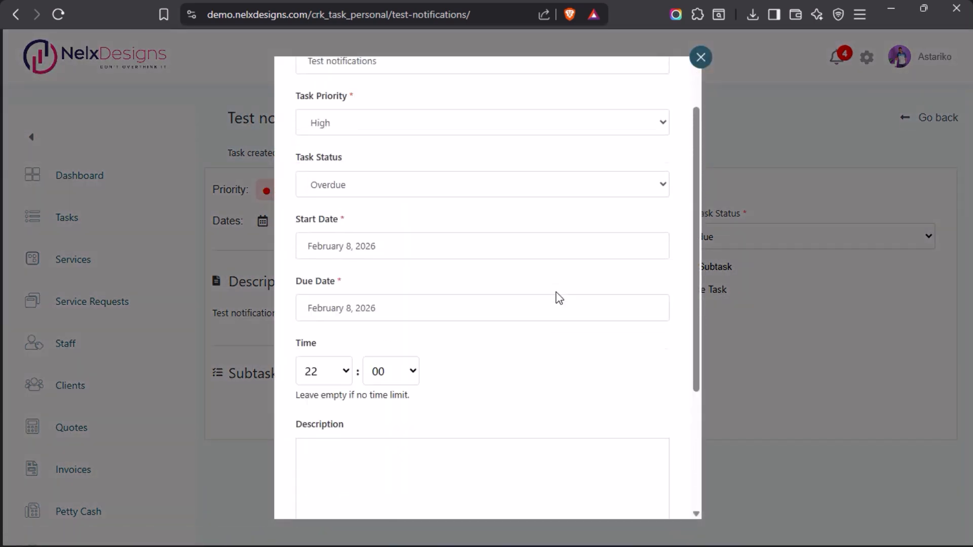
{"action": "scroll", "coordinate": [555, 292], "scroll_direction": "up", "scroll_amount": 1}
{"action": "left_click", "coordinate": [700, 58]}
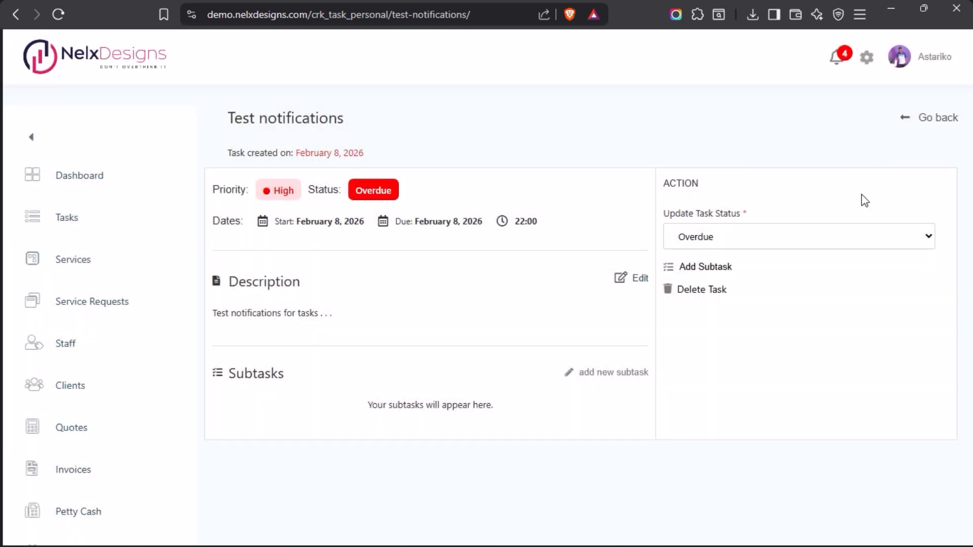
Set the status of the Test notifications task to Completed.
{"action": "left_click", "coordinate": [931, 238]}
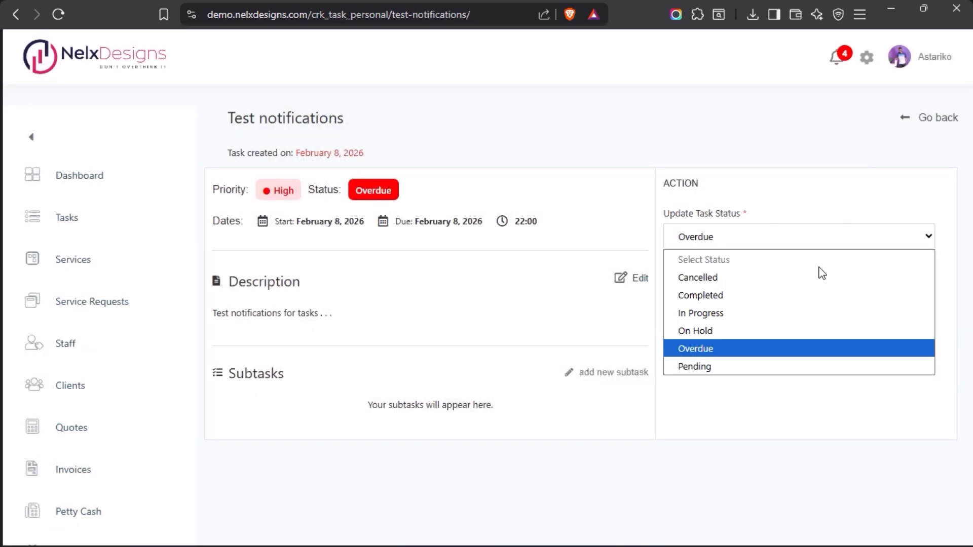
{"action": "left_click", "coordinate": [754, 299]}
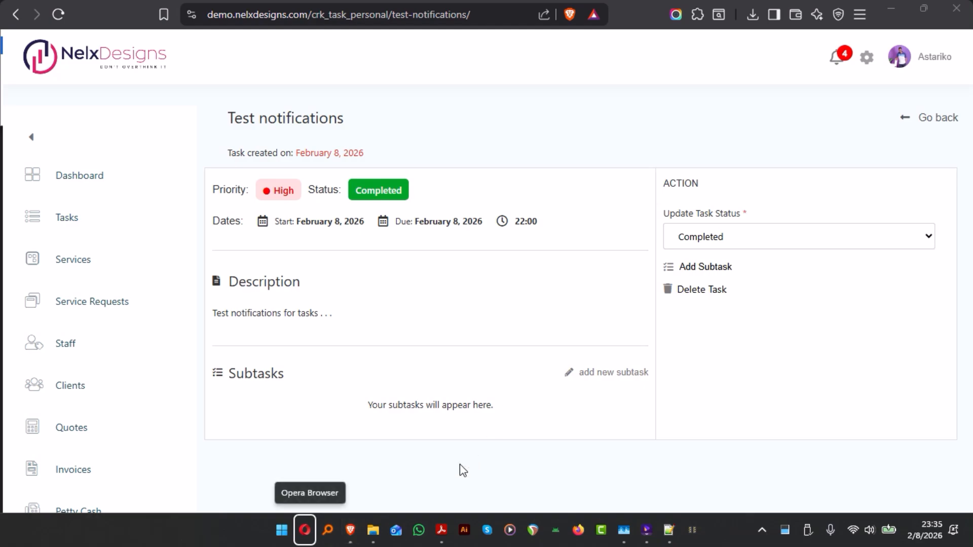
Glance at the Task Management System PDF in Adobe Acrobat, return to the browser and check today's task notifications.
{"action": "left_click", "coordinate": [440, 538]}
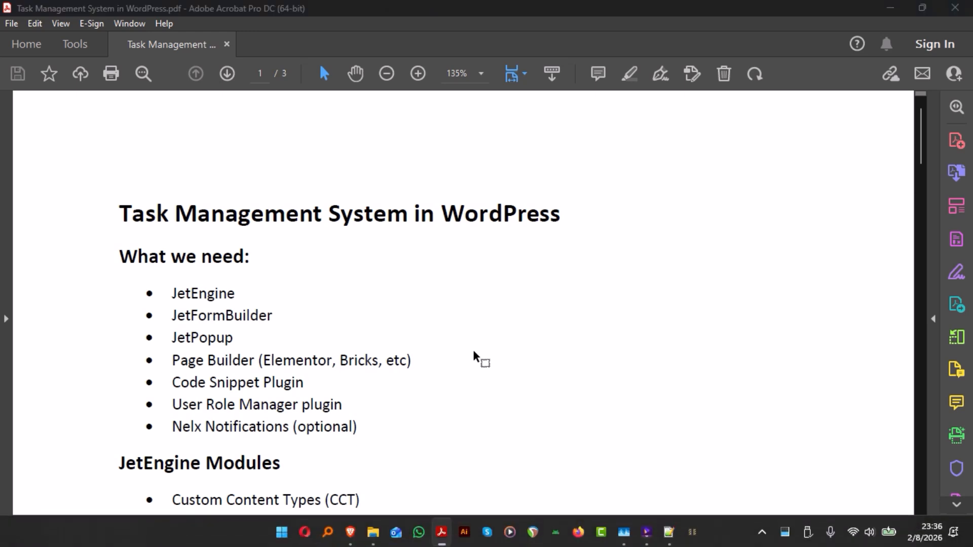
{"action": "left_click", "coordinate": [357, 541]}
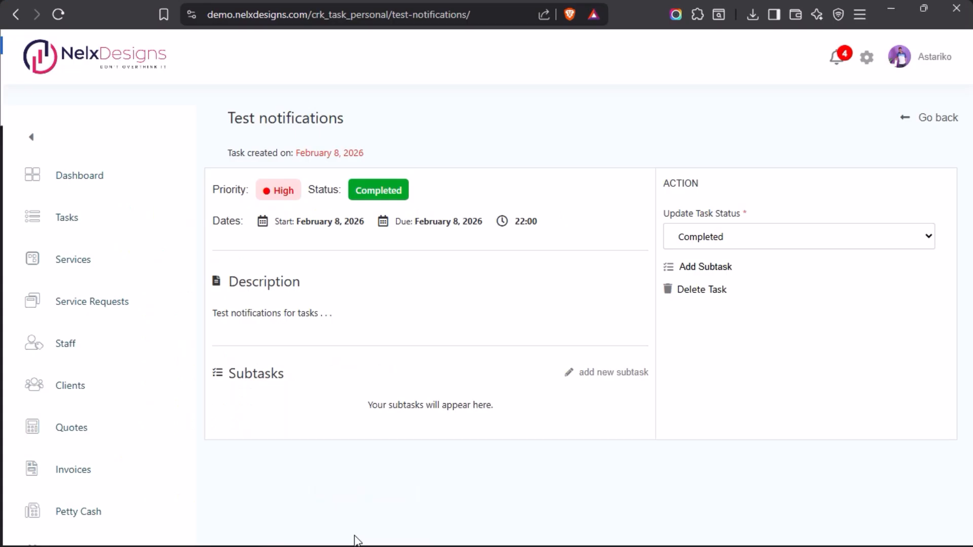
{"action": "left_click", "coordinate": [838, 64]}
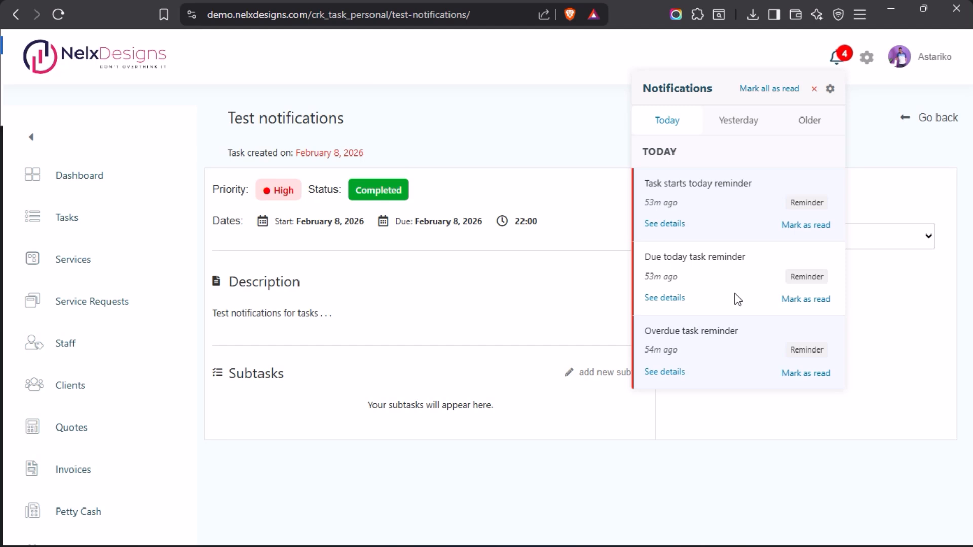
{"action": "left_click", "coordinate": [532, 155]}
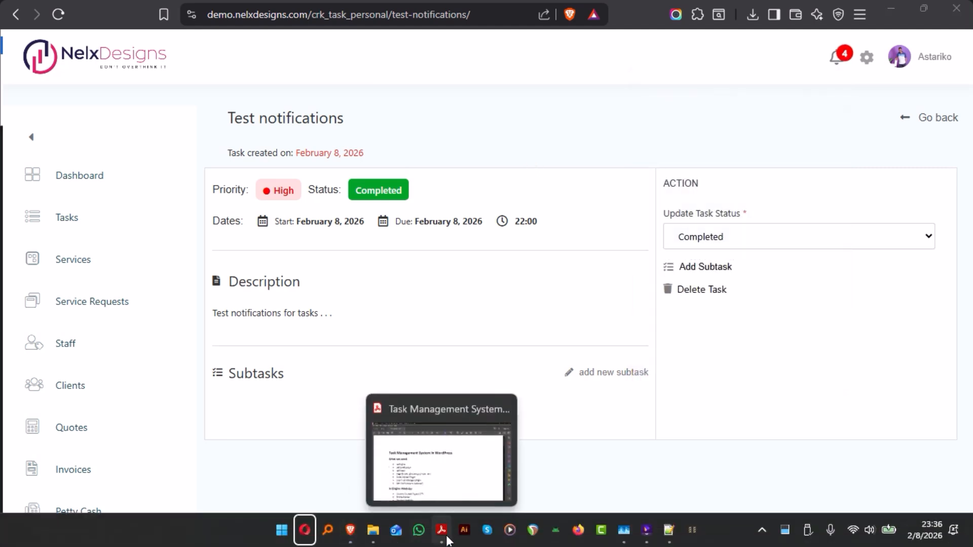
Switch to the Task Management System PDF in Adobe Acrobat and review the required plugins and JetEngine modules.
{"action": "left_click", "coordinate": [449, 536]}
{"action": "scroll", "coordinate": [495, 381], "scroll_direction": "down", "scroll_amount": 2}
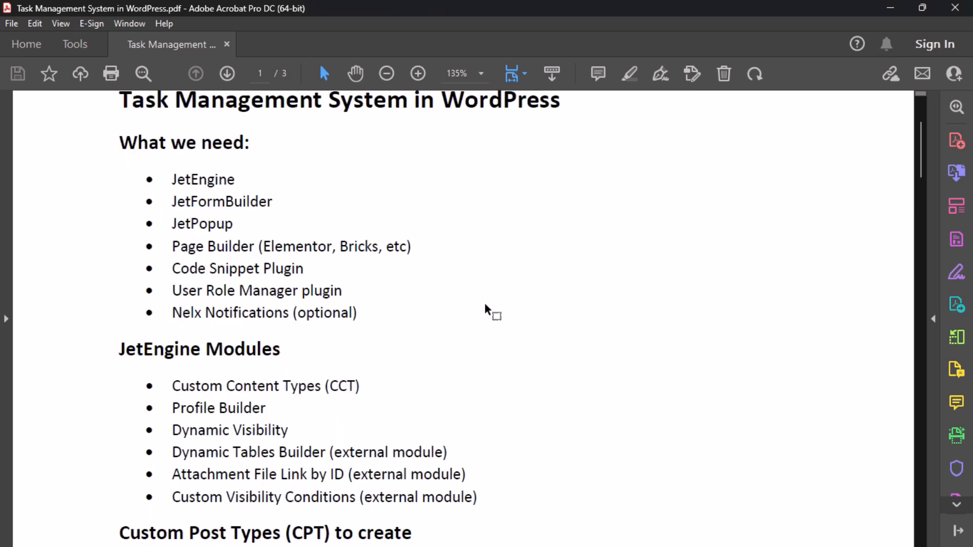
{"action": "scroll", "coordinate": [508, 293], "scroll_direction": "down", "scroll_amount": 1}
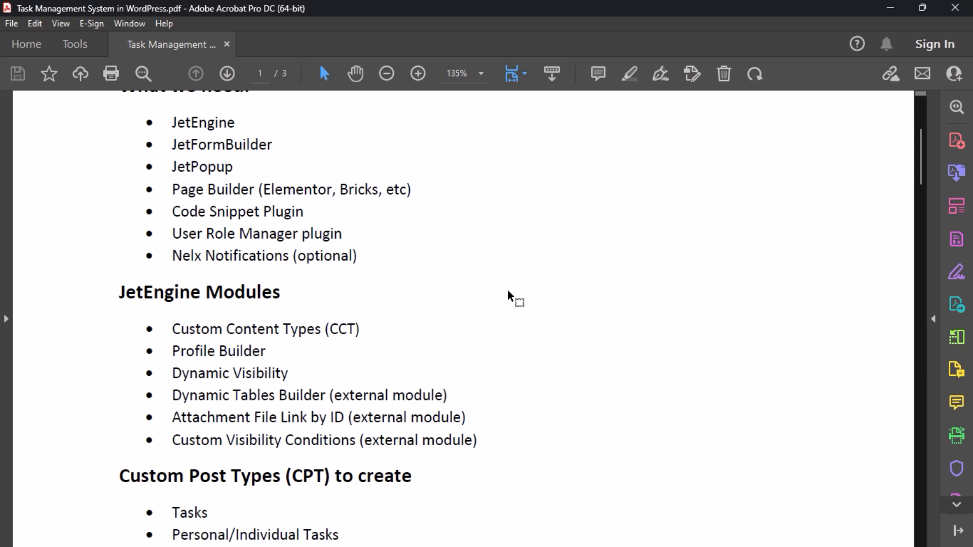
{"action": "scroll", "coordinate": [509, 292], "scroll_direction": "down", "scroll_amount": 3}
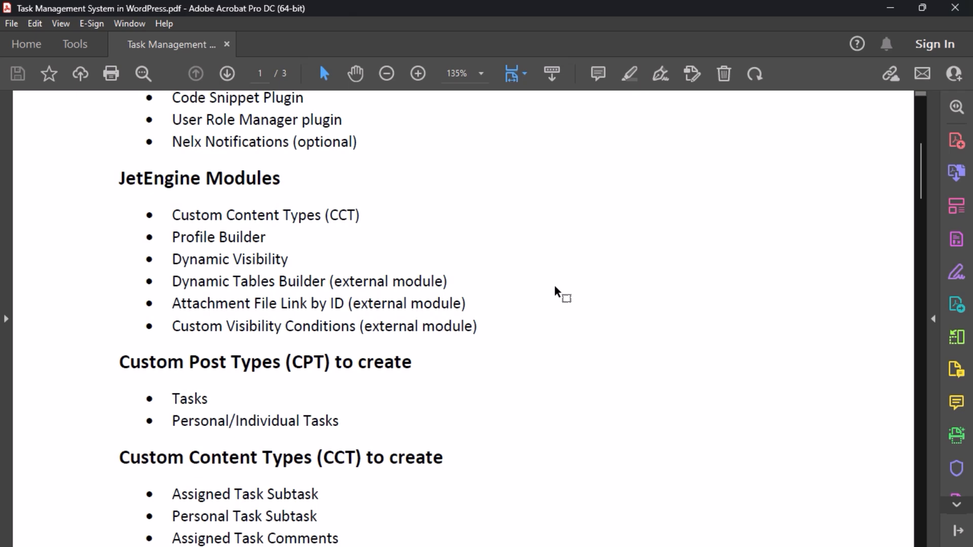
{"action": "scroll", "coordinate": [555, 289], "scroll_direction": "down", "scroll_amount": 2}
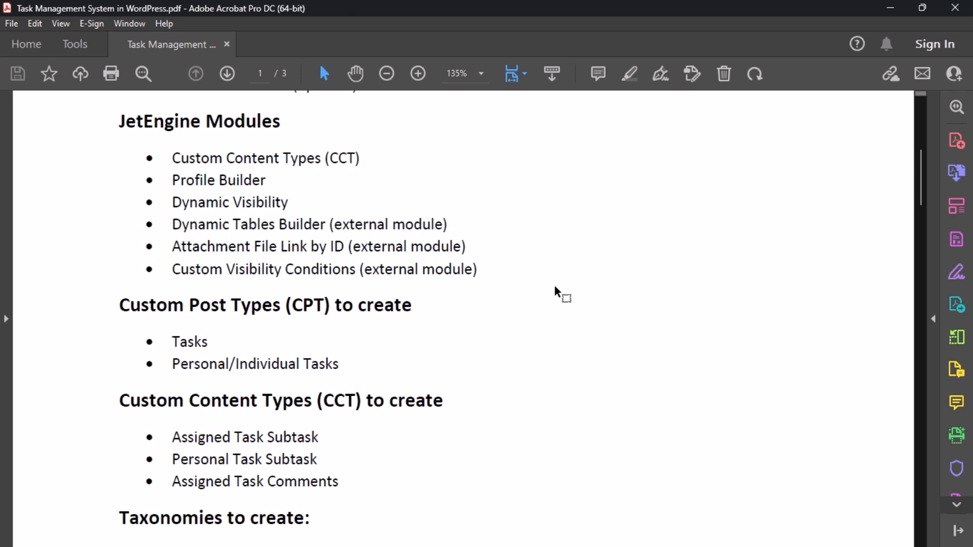
Review the custom post types, custom content types and taxonomies to create for assigned and personal tasks.
{"action": "scroll", "coordinate": [555, 286], "scroll_direction": "down", "scroll_amount": 2}
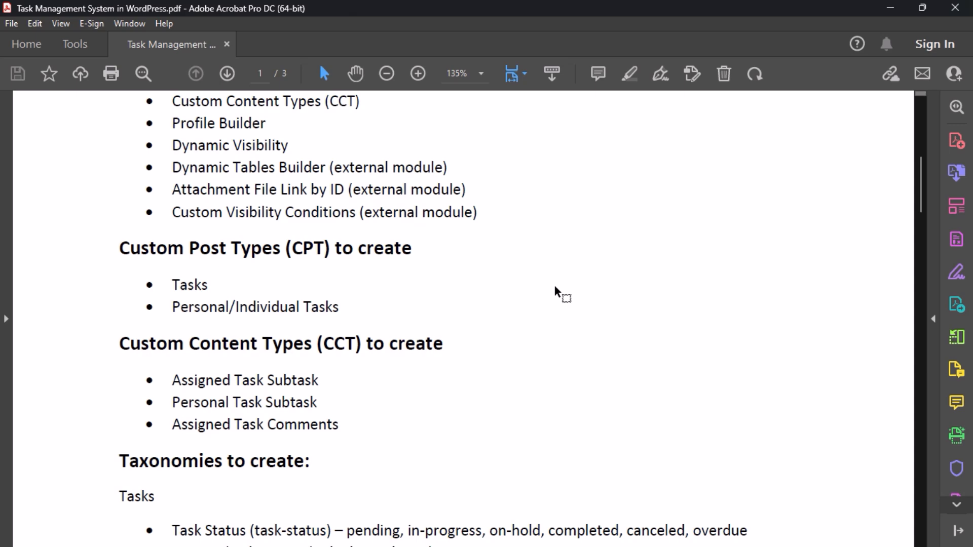
{"action": "scroll", "coordinate": [554, 287], "scroll_direction": "down", "scroll_amount": 2}
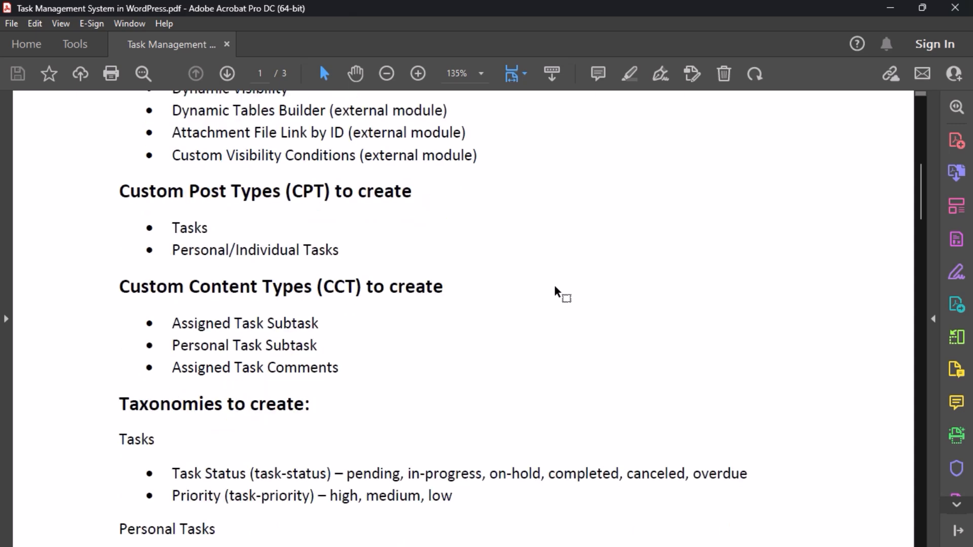
{"action": "scroll", "coordinate": [554, 289], "scroll_direction": "down", "scroll_amount": 2}
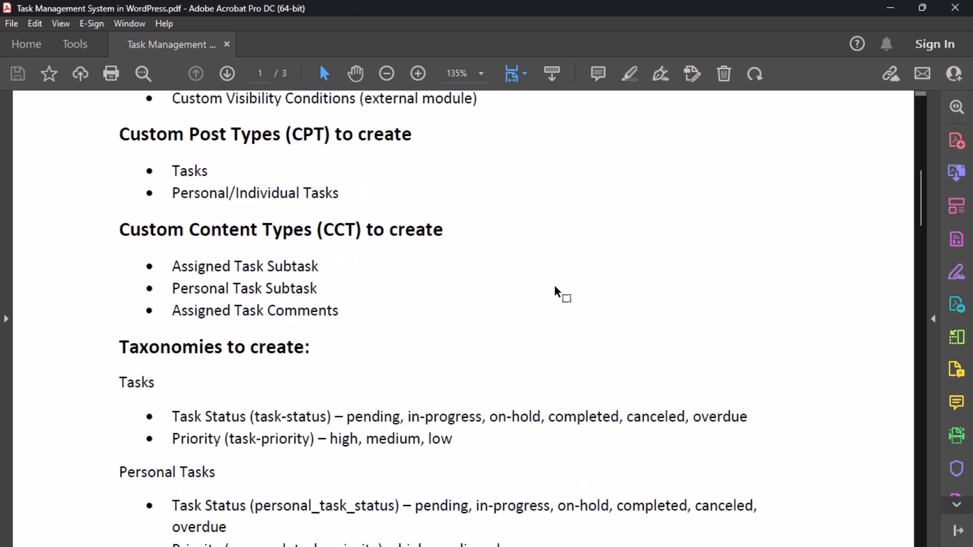
{"action": "scroll", "coordinate": [554, 292], "scroll_direction": "down", "scroll_amount": 2}
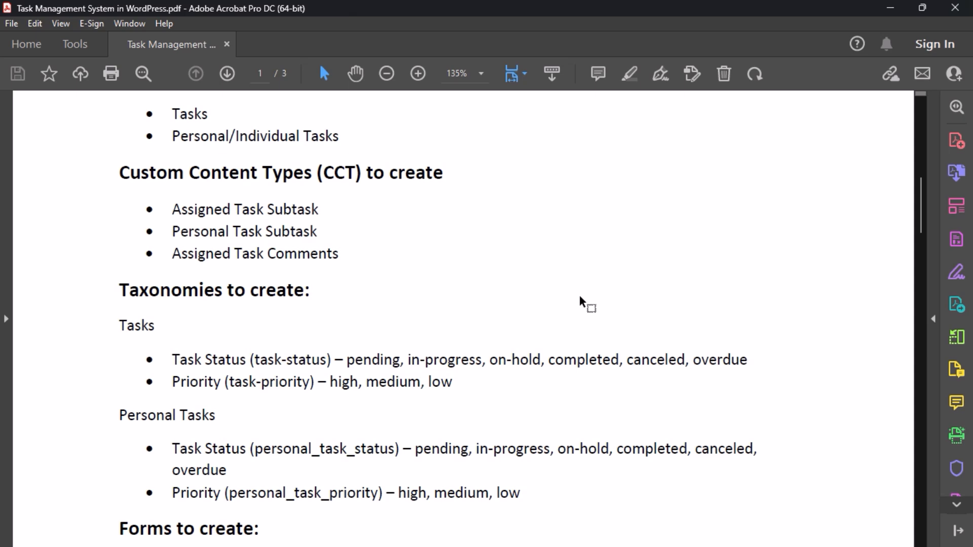
{"action": "scroll", "coordinate": [579, 295], "scroll_direction": "down", "scroll_amount": 2}
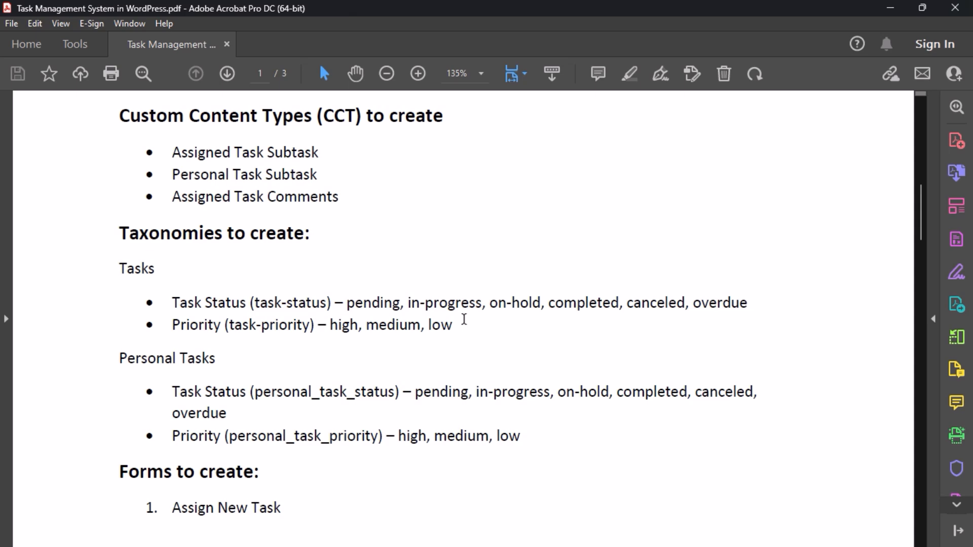
{"action": "scroll", "coordinate": [464, 319], "scroll_direction": "down", "scroll_amount": 3}
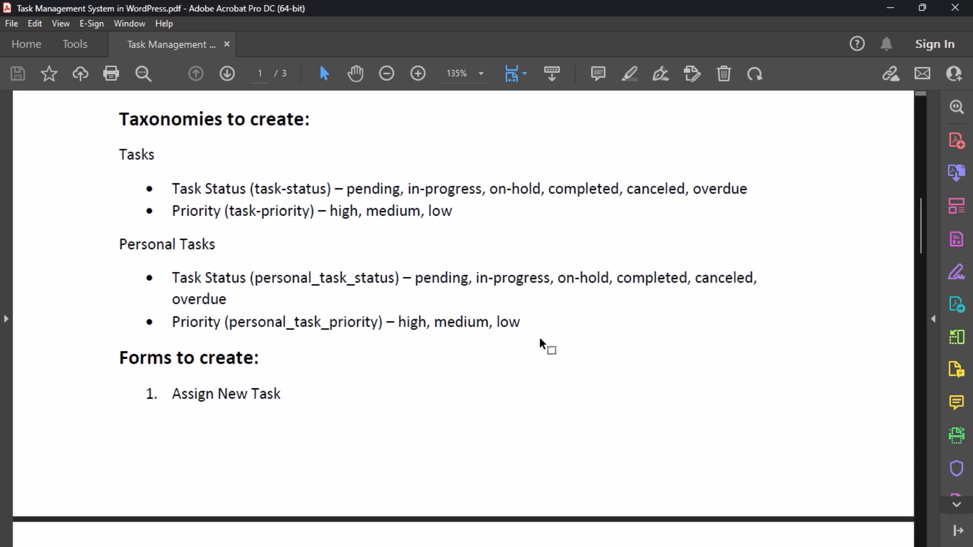
Examine the list of forms to create, from Assign New Task through Edit Personal Task.
{"action": "scroll", "coordinate": [494, 315], "scroll_direction": "down", "scroll_amount": 7}
{"action": "scroll", "coordinate": [494, 314], "scroll_direction": "down", "scroll_amount": 2}
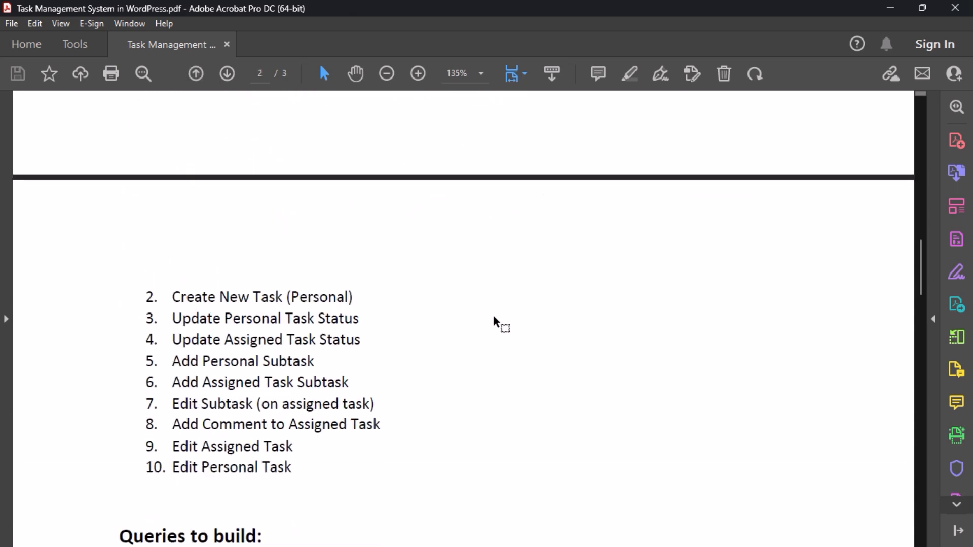
{"action": "scroll", "coordinate": [494, 314], "scroll_direction": "up", "scroll_amount": 5}
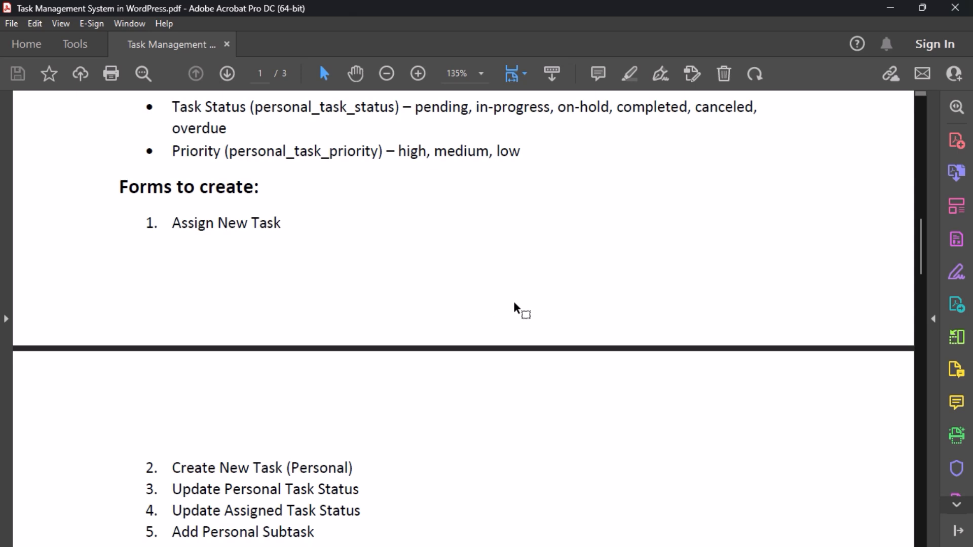
{"action": "scroll", "coordinate": [516, 303], "scroll_direction": "down", "scroll_amount": 2}
{"action": "scroll", "coordinate": [516, 303], "scroll_direction": "up", "scroll_amount": 2}
{"action": "scroll", "coordinate": [515, 307], "scroll_direction": "down", "scroll_amount": 1}
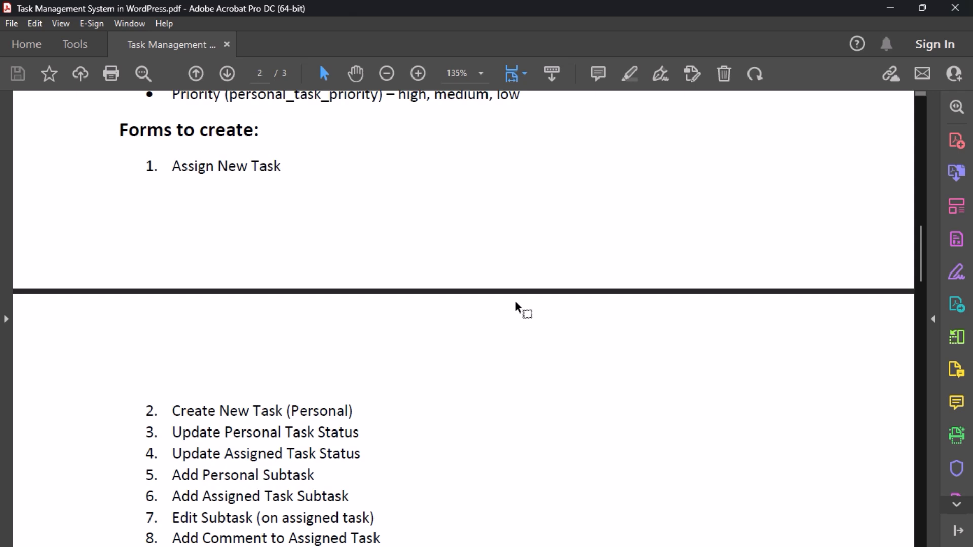
{"action": "scroll", "coordinate": [515, 306], "scroll_direction": "down", "scroll_amount": 1}
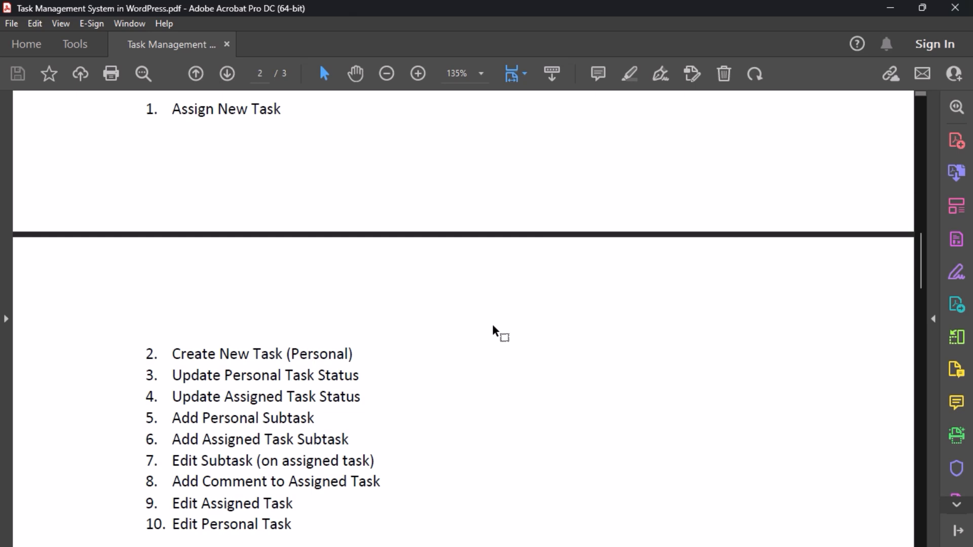
{"action": "scroll", "coordinate": [493, 328], "scroll_direction": "down", "scroll_amount": 2}
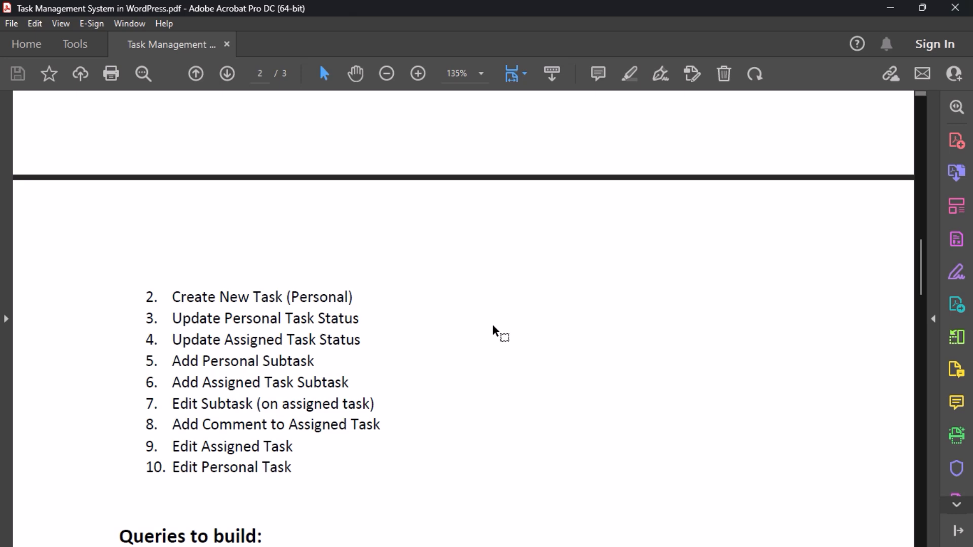
Review the queries to build with their query types, continuing to the start of the listings section.
{"action": "scroll", "coordinate": [515, 326], "scroll_direction": "down", "scroll_amount": 3}
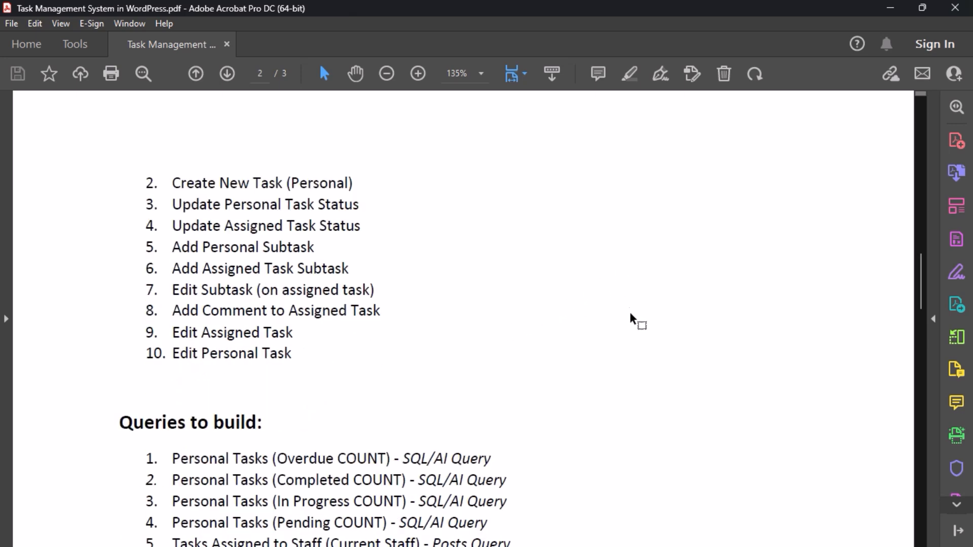
{"action": "scroll", "coordinate": [629, 309], "scroll_direction": "down", "scroll_amount": 3}
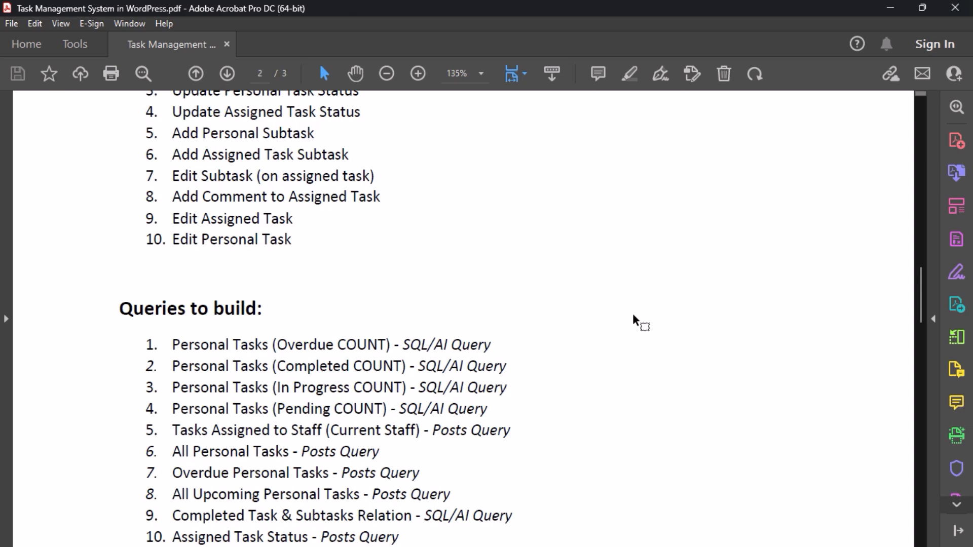
{"action": "scroll", "coordinate": [633, 313], "scroll_direction": "down", "scroll_amount": 2}
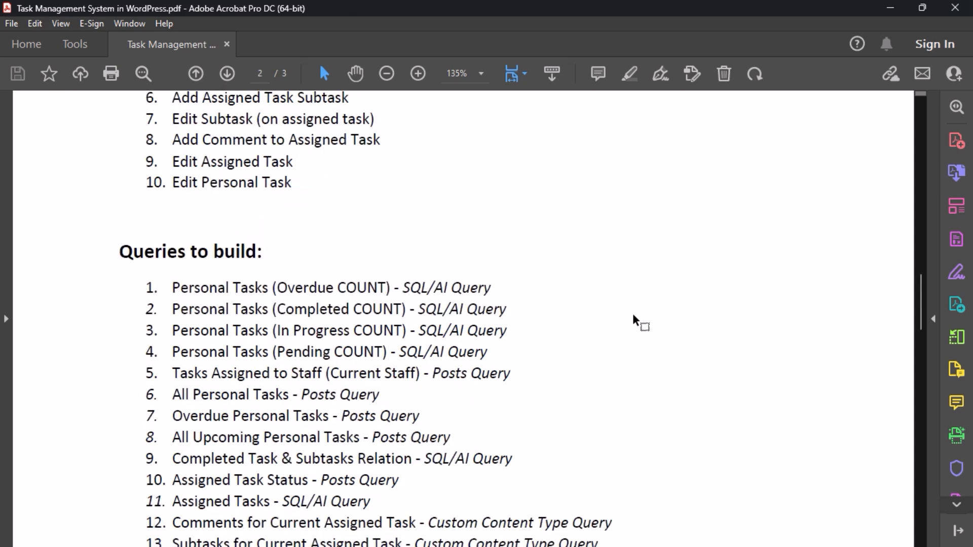
{"action": "scroll", "coordinate": [632, 313], "scroll_direction": "down", "scroll_amount": 6}
{"action": "scroll", "coordinate": [632, 315], "scroll_direction": "up", "scroll_amount": 5}
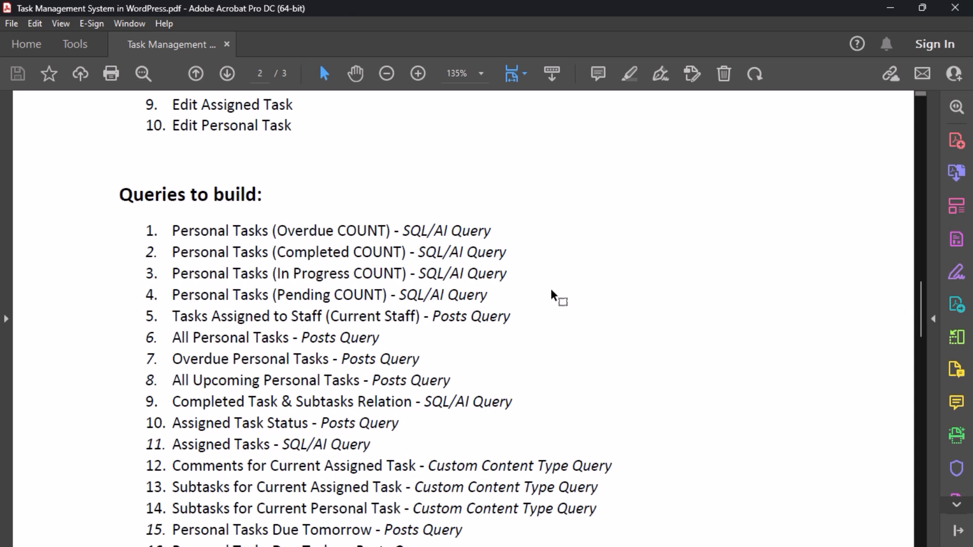
{"action": "scroll", "coordinate": [561, 291], "scroll_direction": "down", "scroll_amount": 8}
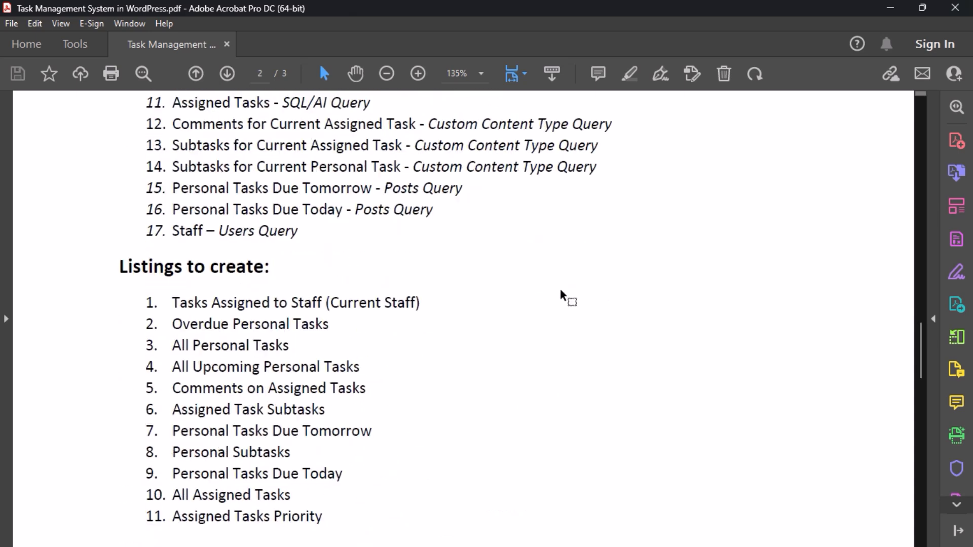
{"action": "scroll", "coordinate": [564, 291], "scroll_direction": "down", "scroll_amount": 2}
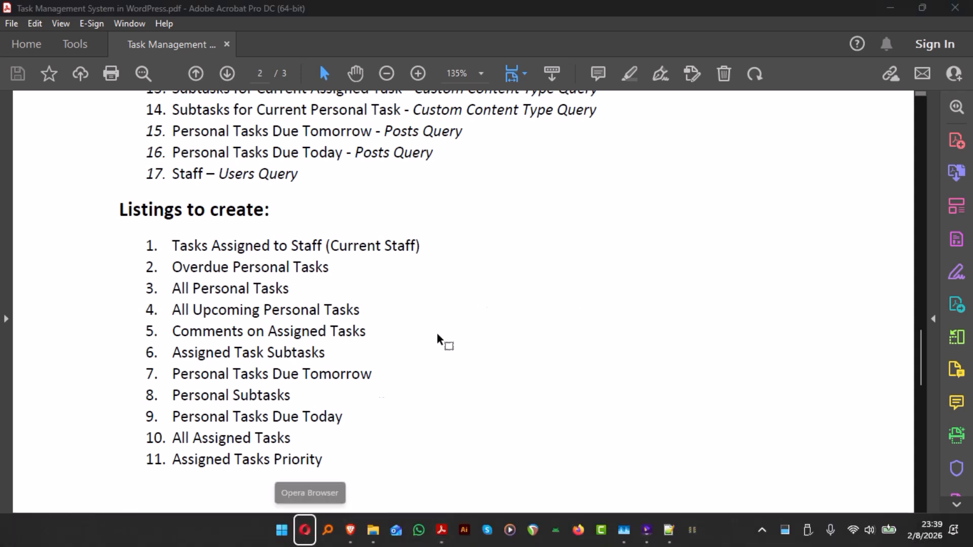
Switch to the browser, go back from the Test notifications task page, and return to the PDF in Adobe Acrobat.
{"action": "left_click", "coordinate": [353, 540]}
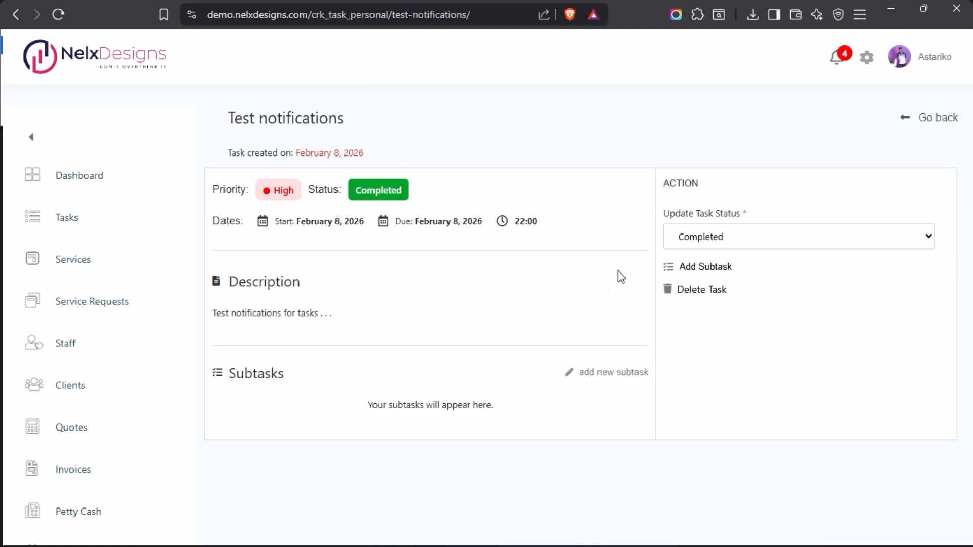
{"action": "left_click", "coordinate": [932, 124]}
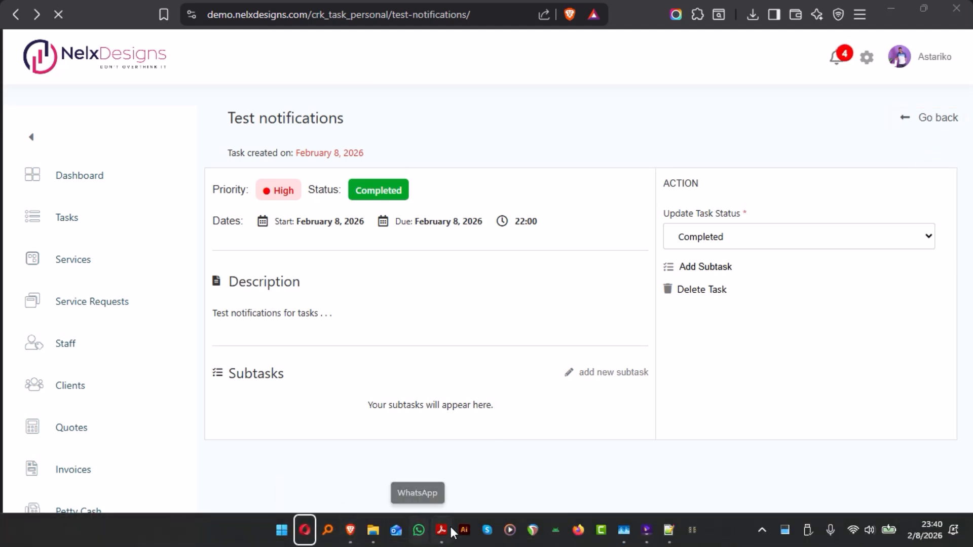
{"action": "left_click", "coordinate": [442, 536]}
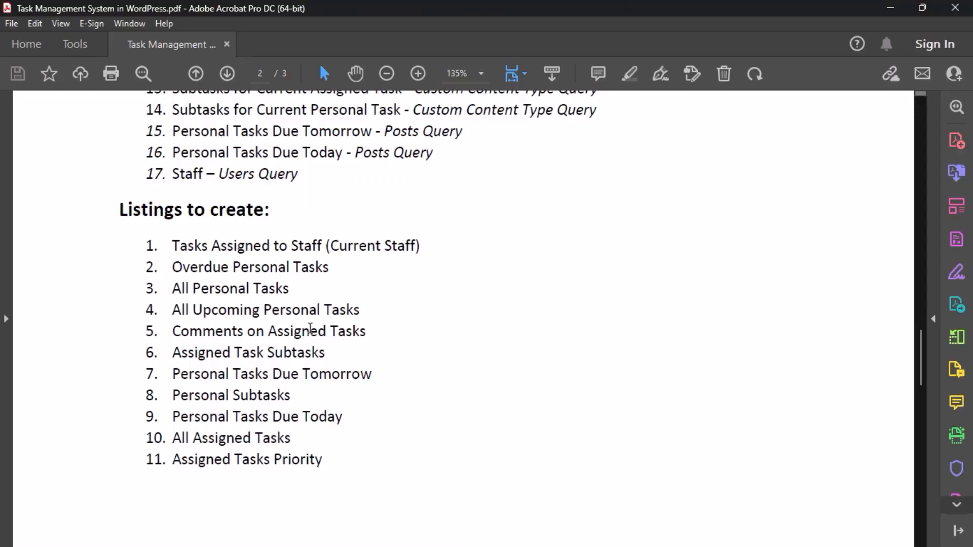
Read through the listings to create and continue to the dynamic tables section on page 3.
{"action": "scroll", "coordinate": [276, 365], "scroll_direction": "down", "scroll_amount": 3}
{"action": "scroll", "coordinate": [274, 360], "scroll_direction": "up", "scroll_amount": 2}
{"action": "scroll", "coordinate": [273, 358], "scroll_direction": "down", "scroll_amount": 6}
{"action": "scroll", "coordinate": [273, 358], "scroll_direction": "up", "scroll_amount": 6}
{"action": "scroll", "coordinate": [396, 314], "scroll_direction": "down", "scroll_amount": 1}
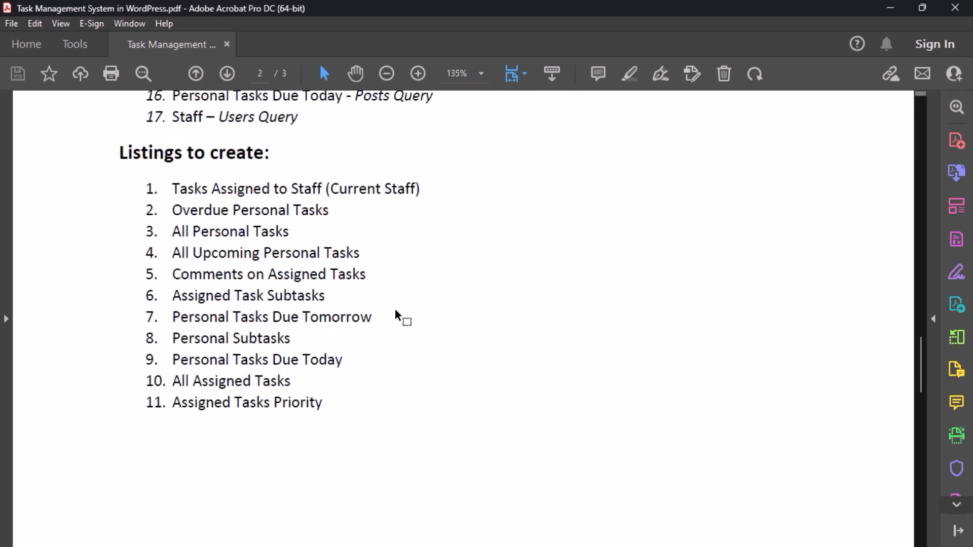
{"action": "scroll", "coordinate": [396, 314], "scroll_direction": "down", "scroll_amount": 6}
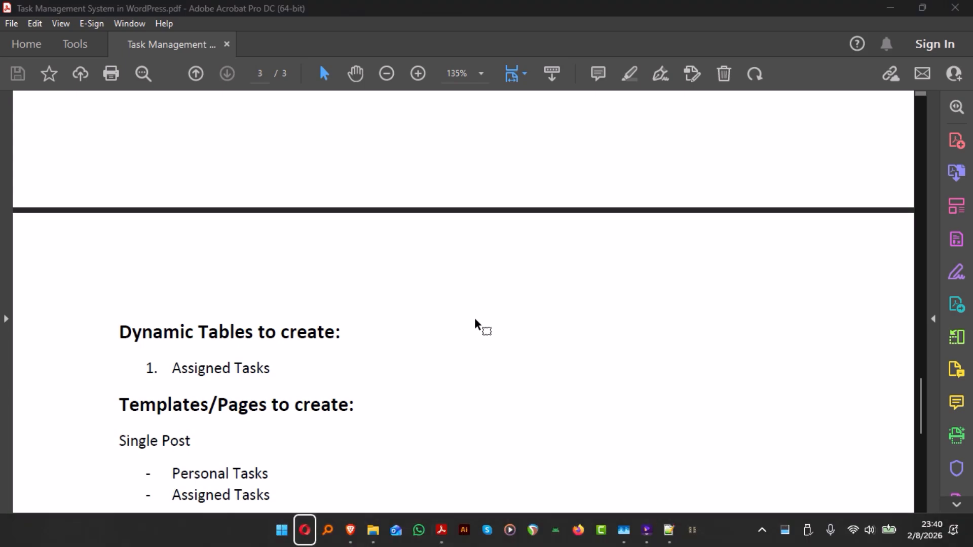
Switch to the browser and examine the Tasks Assigned to Staff table on the Tasks page.
{"action": "left_click", "coordinate": [357, 542]}
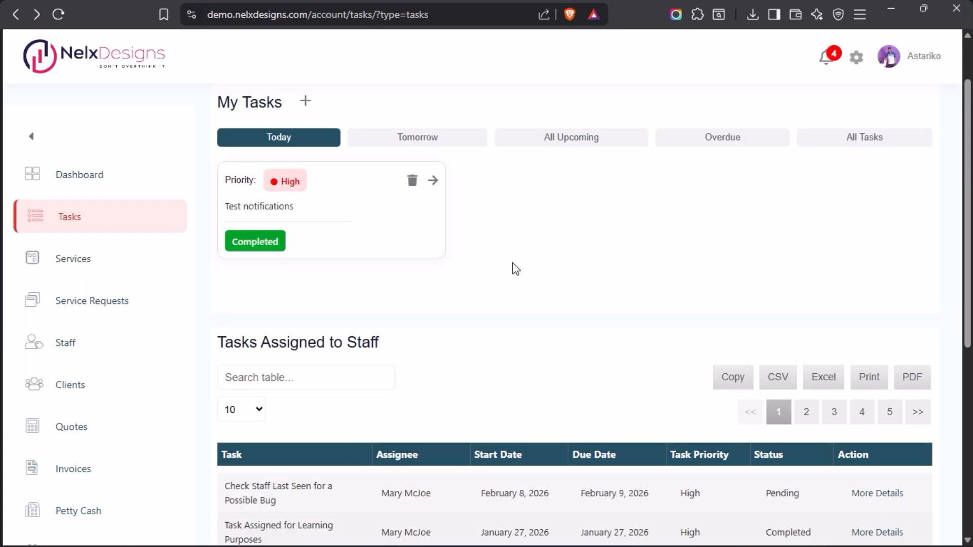
{"action": "scroll", "coordinate": [575, 274], "scroll_direction": "down", "scroll_amount": 5}
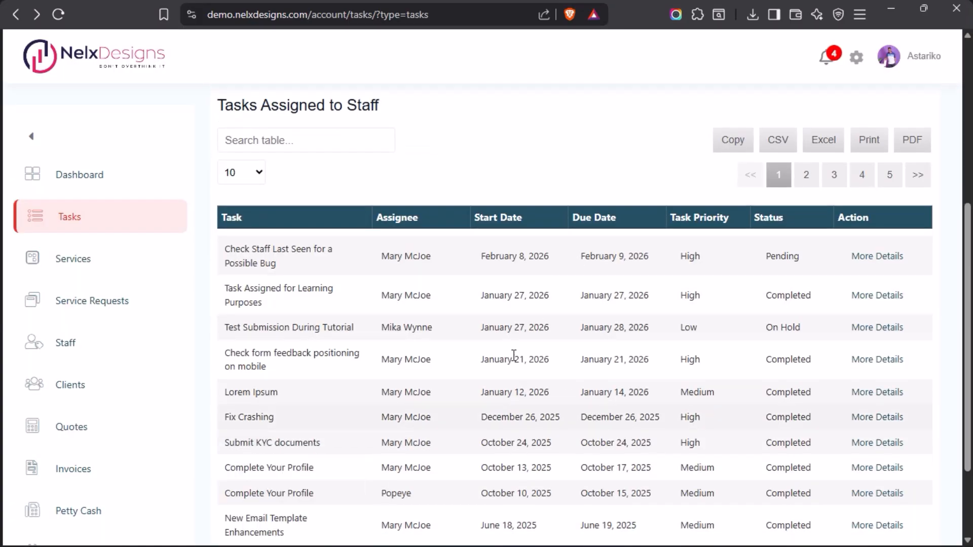
{"action": "scroll", "coordinate": [501, 345], "scroll_direction": "up", "scroll_amount": 2}
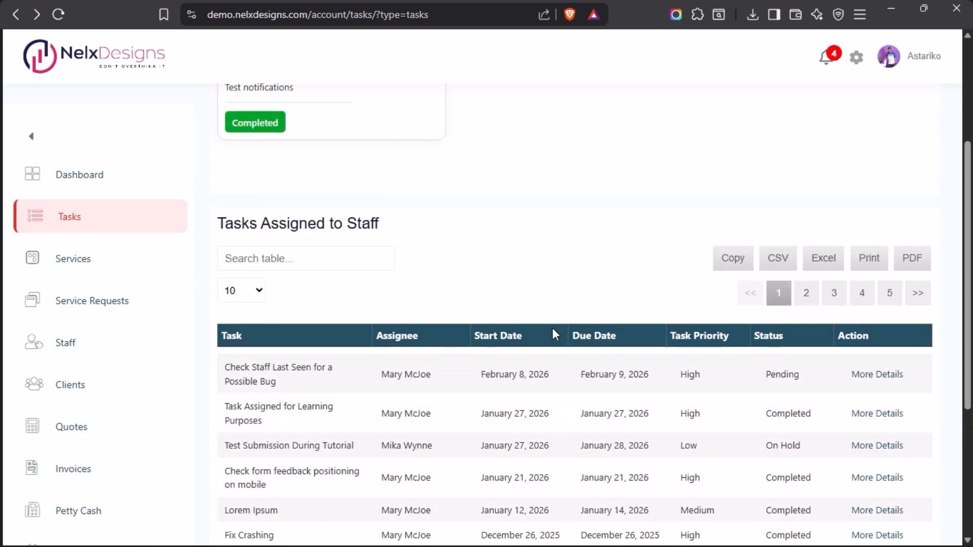
{"action": "scroll", "coordinate": [512, 328], "scroll_direction": "down", "scroll_amount": 2}
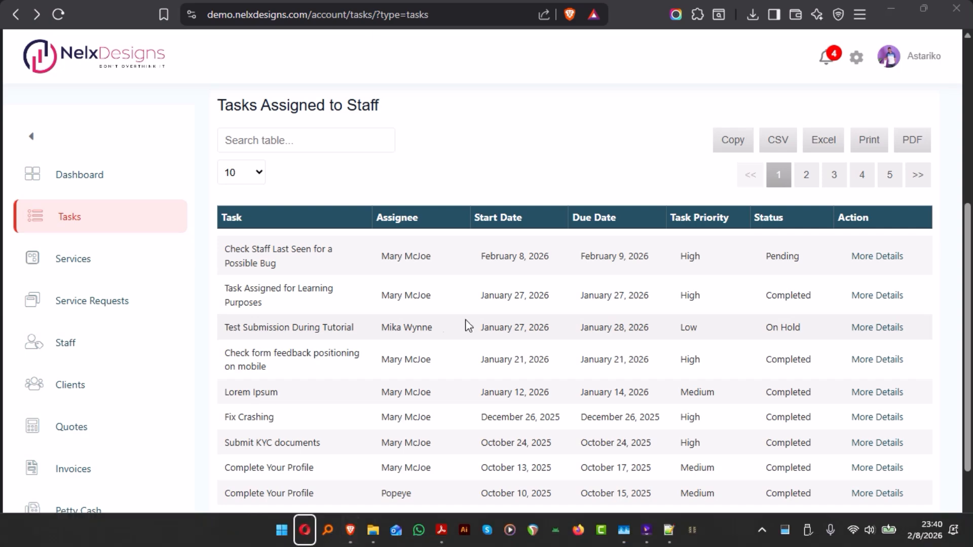
Return to the PDF in Adobe Acrobat, recheck the listings, and review the dynamic table, templates and pages to create.
{"action": "left_click", "coordinate": [441, 531]}
{"action": "scroll", "coordinate": [355, 304], "scroll_direction": "down", "scroll_amount": 1}
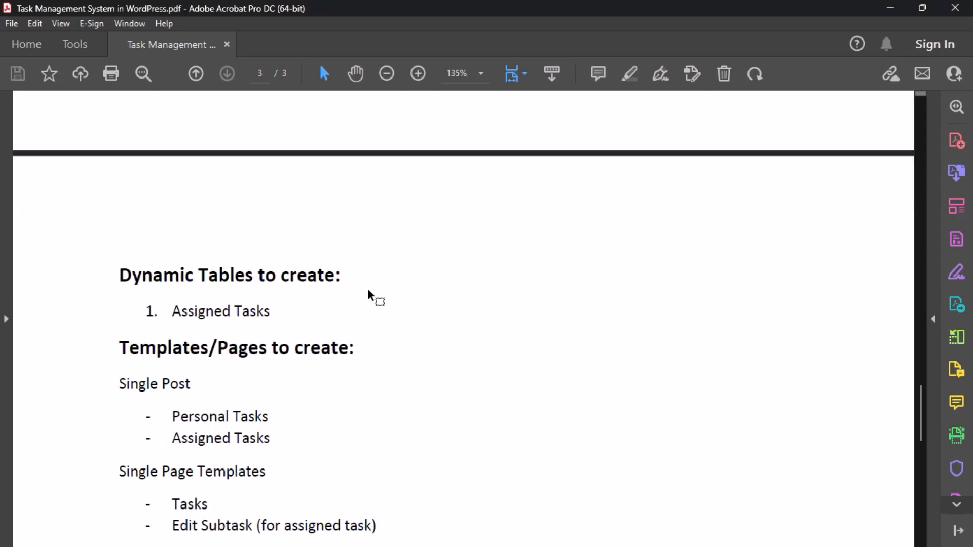
{"action": "scroll", "coordinate": [266, 330], "scroll_direction": "up", "scroll_amount": 5}
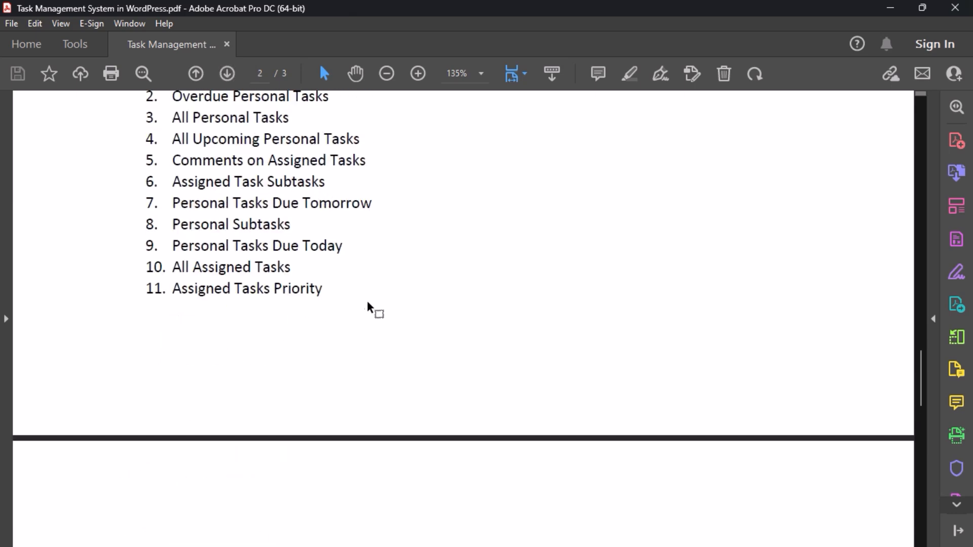
{"action": "scroll", "coordinate": [369, 310], "scroll_direction": "up", "scroll_amount": 2}
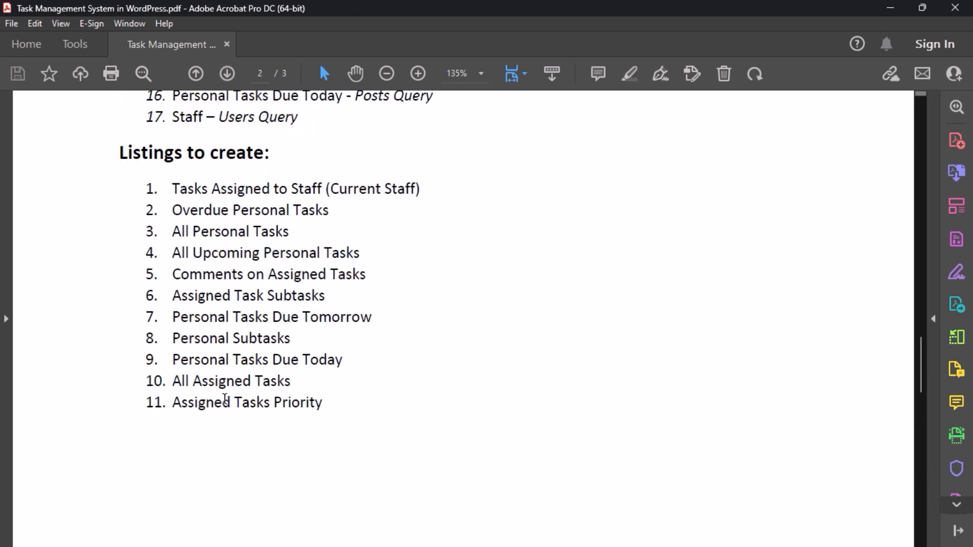
{"action": "scroll", "coordinate": [365, 327], "scroll_direction": "down", "scroll_amount": 3}
{"action": "scroll", "coordinate": [364, 329], "scroll_direction": "down", "scroll_amount": 2}
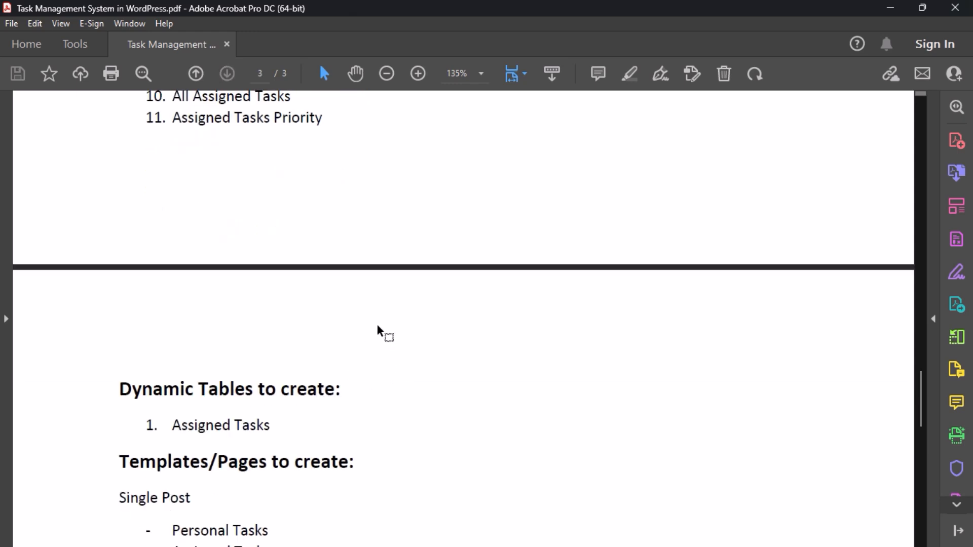
{"action": "scroll", "coordinate": [377, 328], "scroll_direction": "down", "scroll_amount": 4}
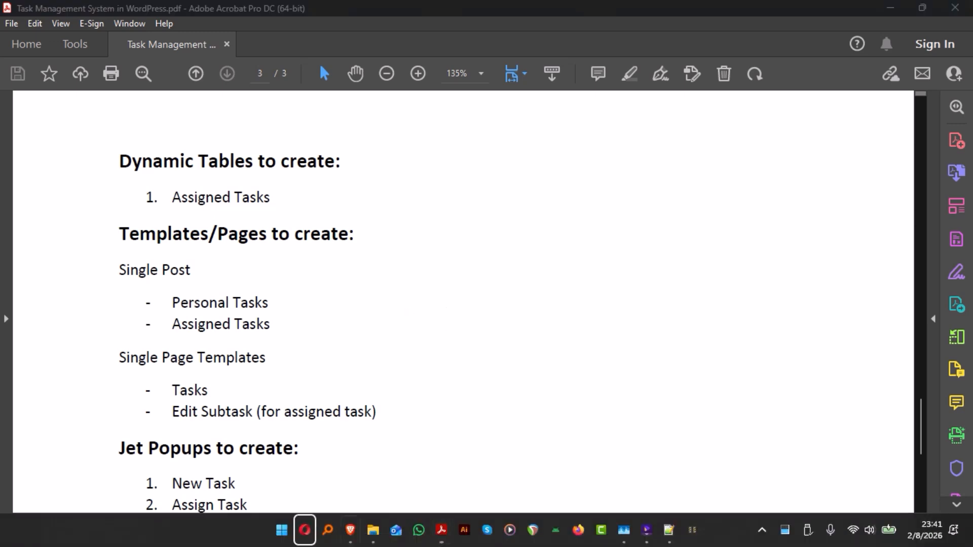
Switch to the browser and review the My Tasks section and the Tasks Assigned to Staff table on the Tasks page.
{"action": "left_click", "coordinate": [353, 541]}
{"action": "scroll", "coordinate": [571, 311], "scroll_direction": "down", "scroll_amount": 2}
{"action": "scroll", "coordinate": [561, 300], "scroll_direction": "up", "scroll_amount": 8}
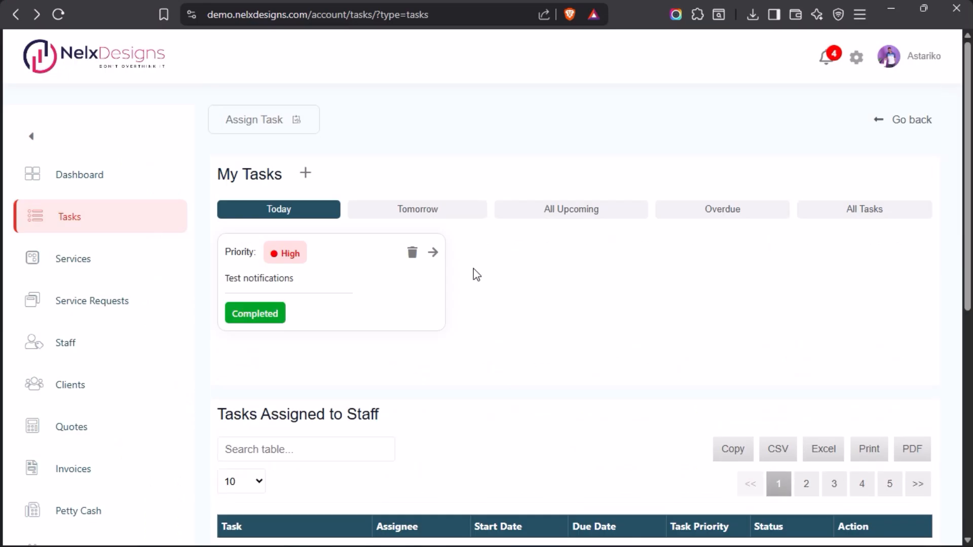
{"action": "scroll", "coordinate": [474, 271], "scroll_direction": "down", "scroll_amount": 8}
{"action": "scroll", "coordinate": [468, 271], "scroll_direction": "up", "scroll_amount": 8}
{"action": "scroll", "coordinate": [512, 261], "scroll_direction": "down", "scroll_amount": 8}
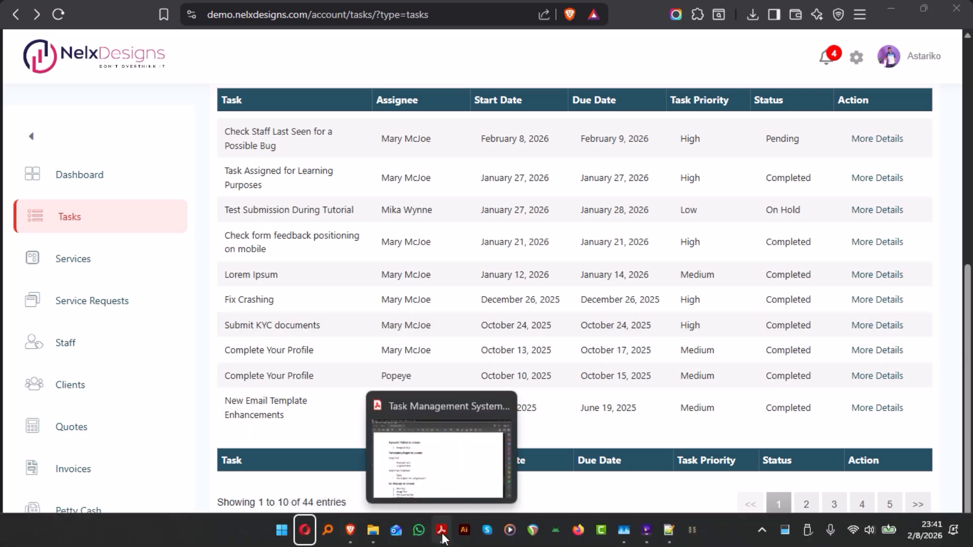
Return to the PDF in Adobe Acrobat and read the single page templates and Jet Popups to create.
{"action": "left_click", "coordinate": [441, 531]}
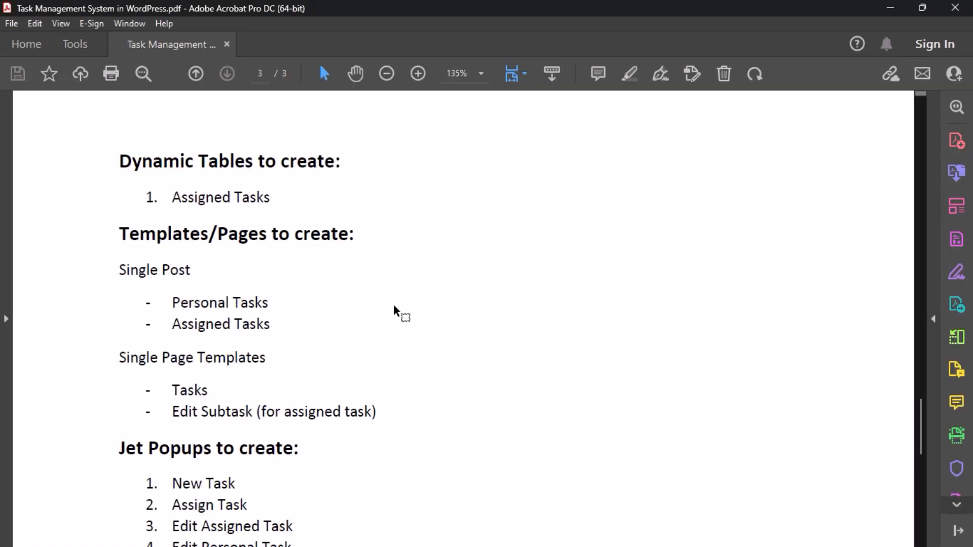
{"action": "scroll", "coordinate": [394, 307], "scroll_direction": "down", "scroll_amount": 3}
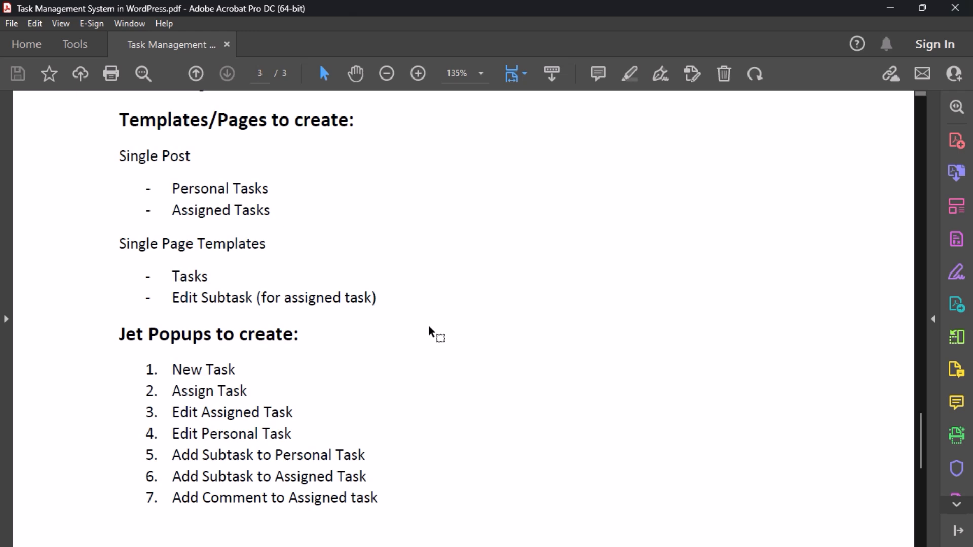
{"action": "scroll", "coordinate": [428, 324], "scroll_direction": "down", "scroll_amount": 10}
{"action": "scroll", "coordinate": [418, 345], "scroll_direction": "up", "scroll_amount": 10}
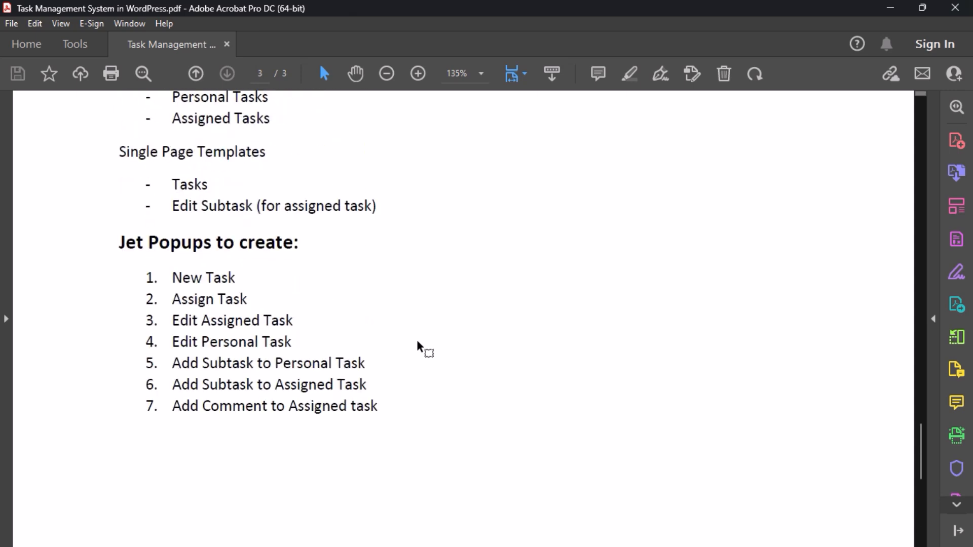
Go back through the listings, queries, forms and meta fields to the start of the PDF's first page.
{"action": "scroll", "coordinate": [409, 354], "scroll_direction": "up", "scroll_amount": 15}
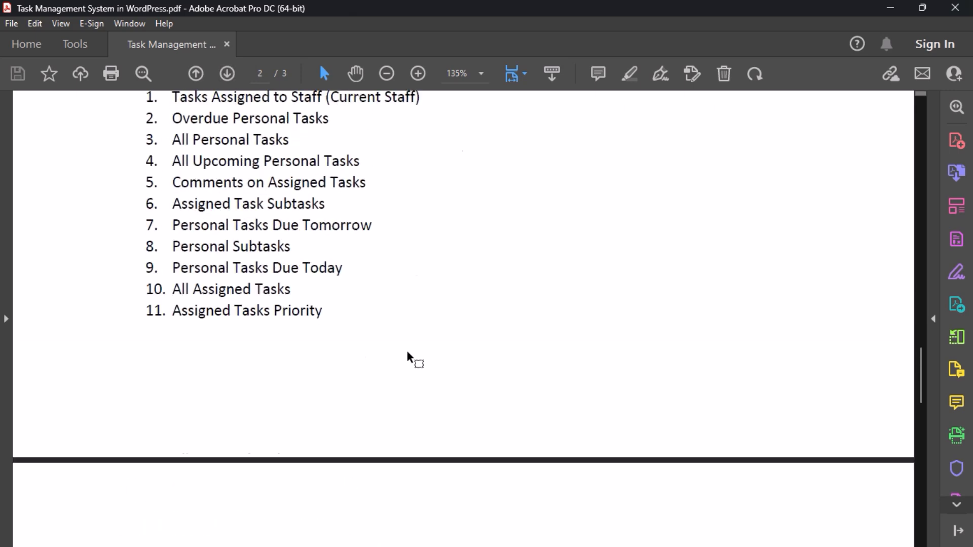
{"action": "scroll", "coordinate": [428, 349], "scroll_direction": "up", "scroll_amount": 10}
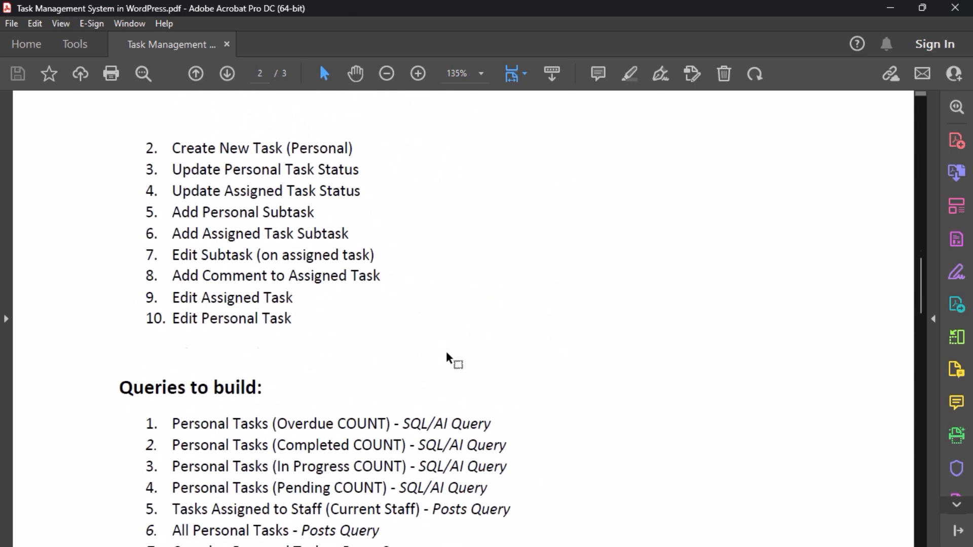
{"action": "scroll", "coordinate": [422, 364], "scroll_direction": "up", "scroll_amount": 5}
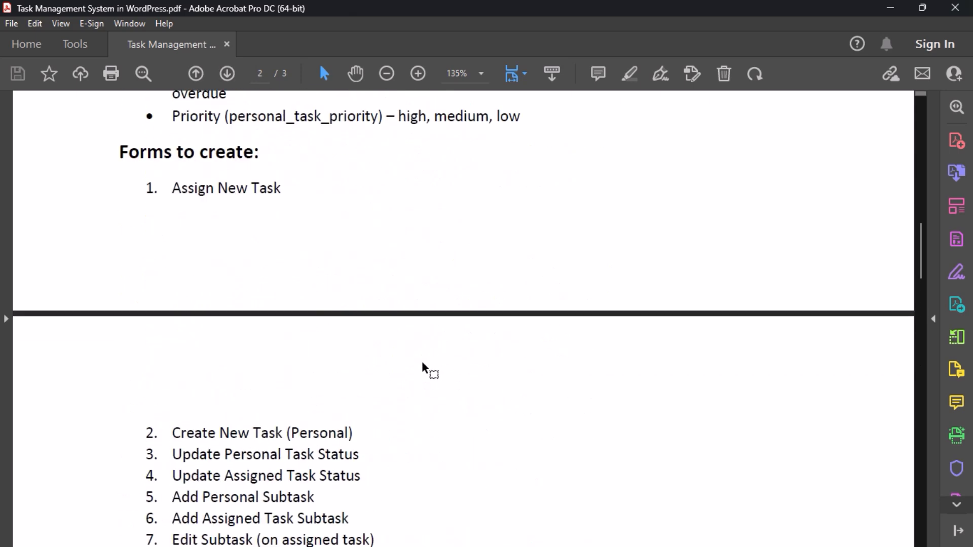
{"action": "scroll", "coordinate": [422, 361], "scroll_direction": "up", "scroll_amount": 6}
{"action": "scroll", "coordinate": [422, 361], "scroll_direction": "down", "scroll_amount": 4}
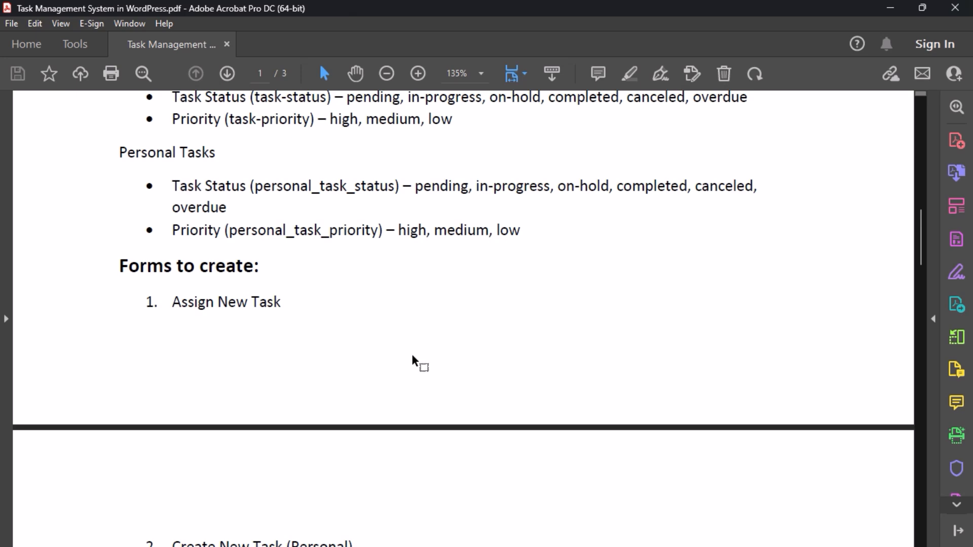
{"action": "scroll", "coordinate": [412, 357], "scroll_direction": "up", "scroll_amount": 5}
{"action": "scroll", "coordinate": [412, 357], "scroll_direction": "up", "scroll_amount": 5}
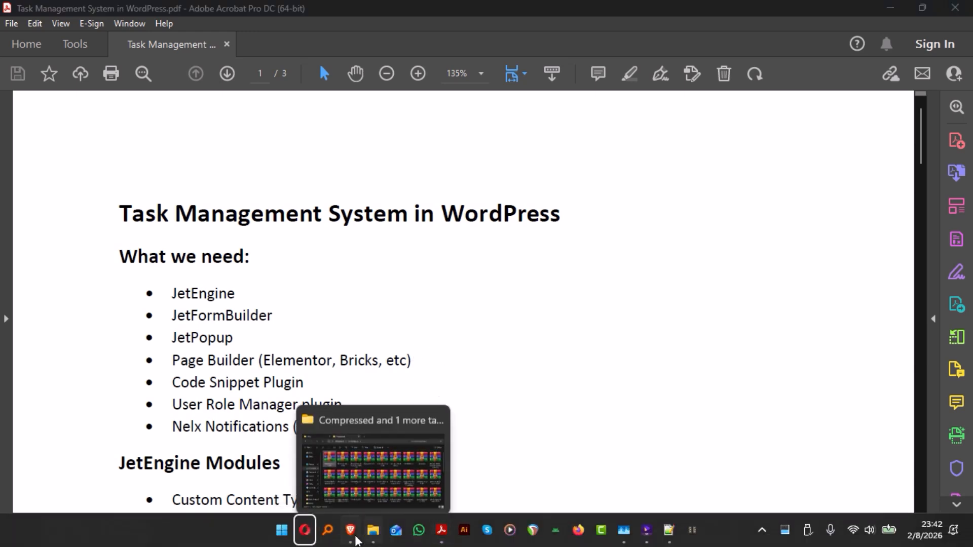
Switch to the browser, go to the WordPress Pages tab, and look through the pages list and the admin navigation.
{"action": "left_click", "coordinate": [349, 533]}
{"action": "scroll", "coordinate": [463, 222], "scroll_direction": "up", "scroll_amount": 8}
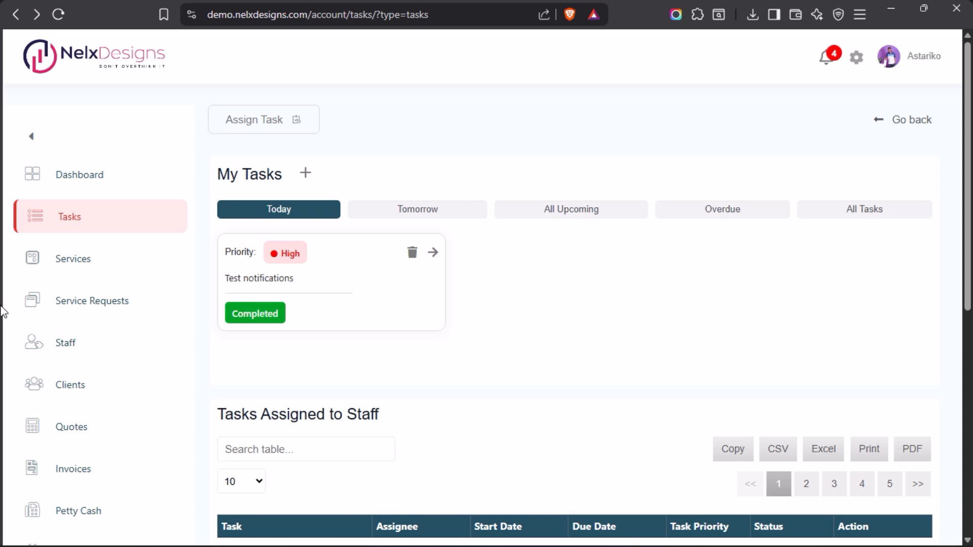
{"action": "mouse_move", "coordinate": [4, 282]}
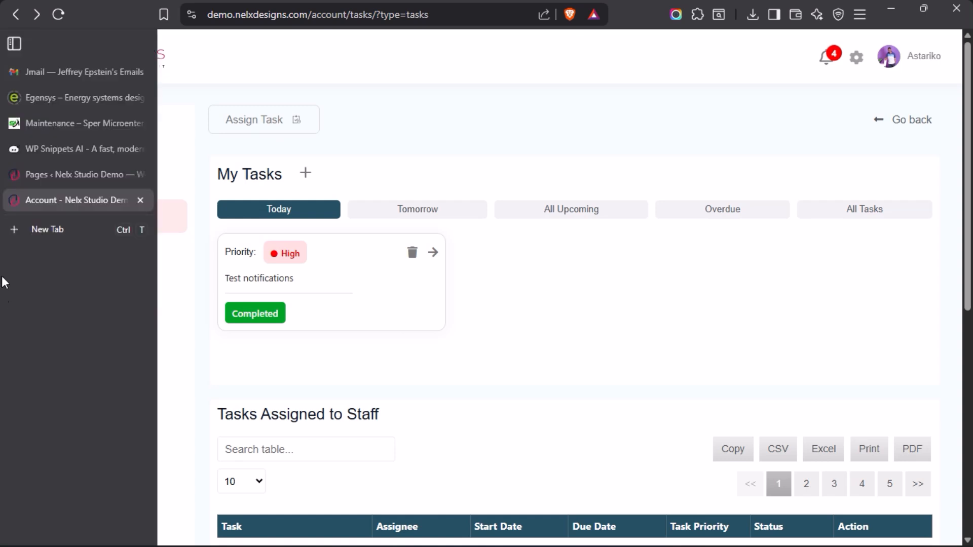
{"action": "left_click", "coordinate": [70, 175]}
{"action": "scroll", "coordinate": [441, 354], "scroll_direction": "down", "scroll_amount": 8}
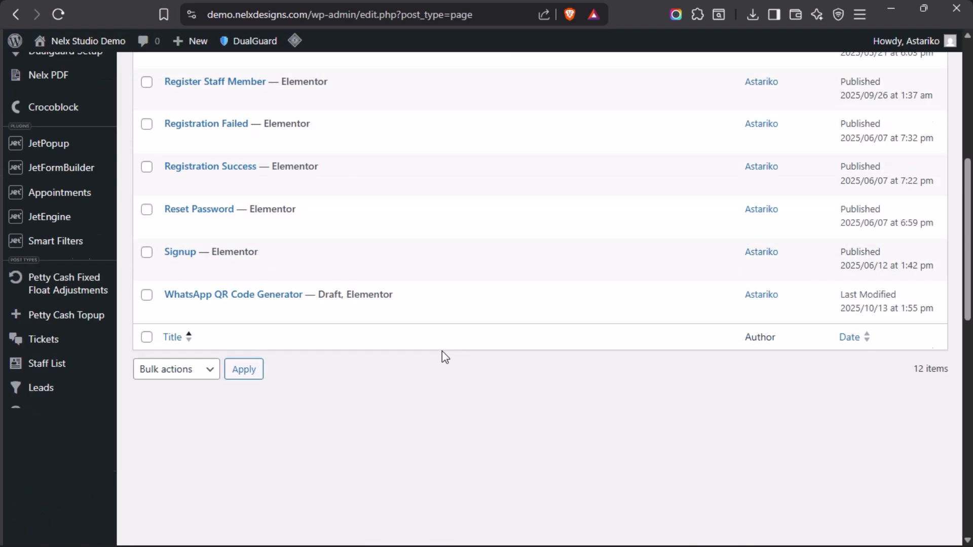
{"action": "scroll", "coordinate": [441, 350], "scroll_direction": "up", "scroll_amount": 8}
{"action": "scroll", "coordinate": [444, 352], "scroll_direction": "down", "scroll_amount": 12}
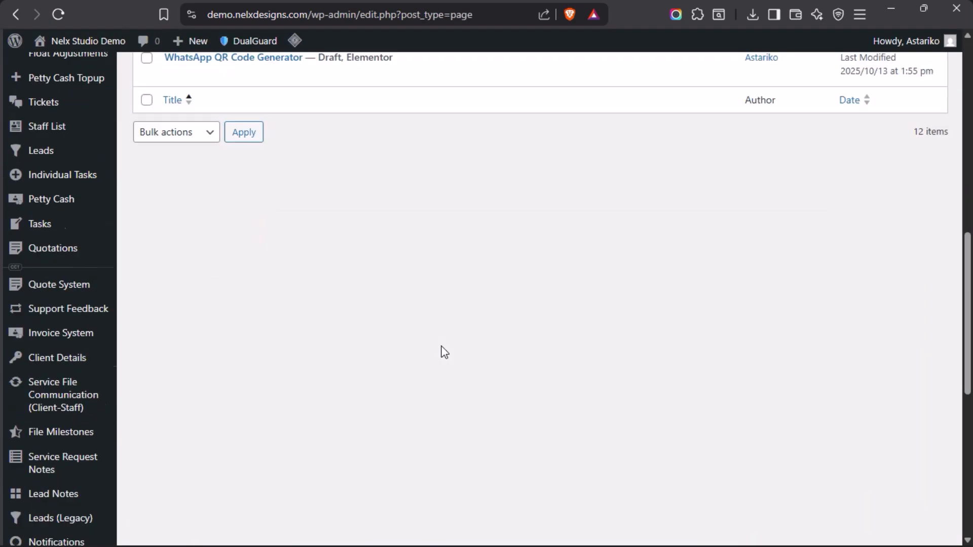
{"action": "scroll", "coordinate": [445, 352], "scroll_direction": "up", "scroll_amount": 10}
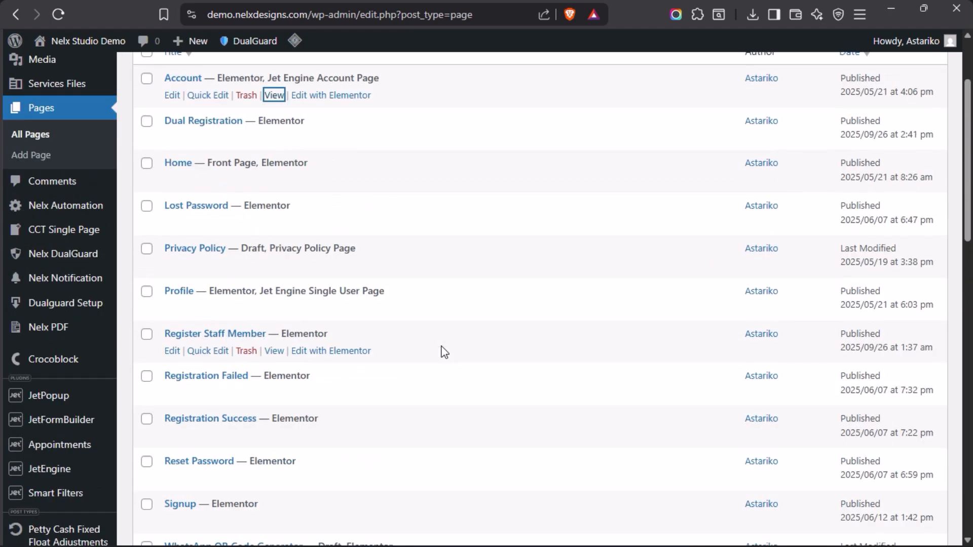
Return to the PDF in Adobe Acrobat and reread the required plugins and the JetEngine modules.
{"action": "mouse_move", "coordinate": [440, 531]}
{"action": "left_click", "coordinate": [445, 456]}
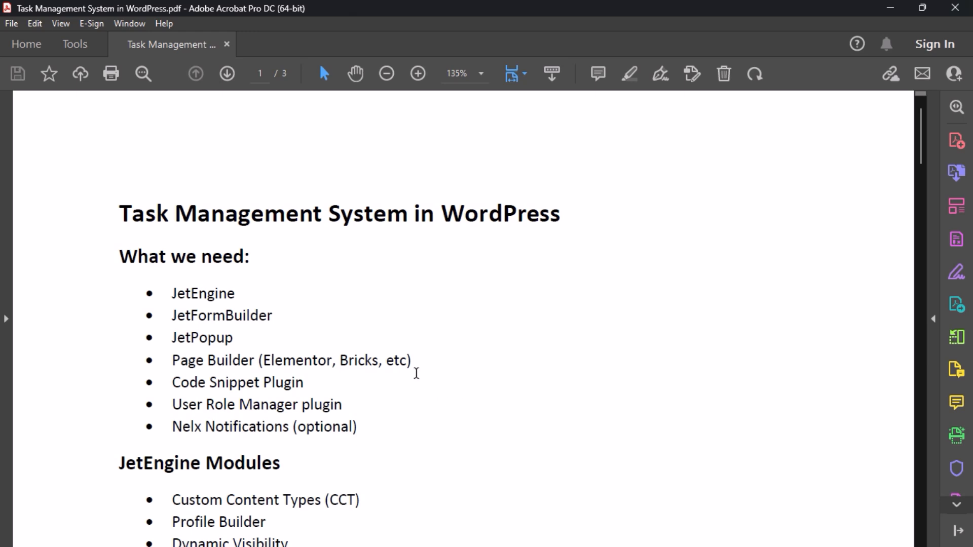
{"action": "scroll", "coordinate": [395, 345], "scroll_direction": "down", "scroll_amount": 2}
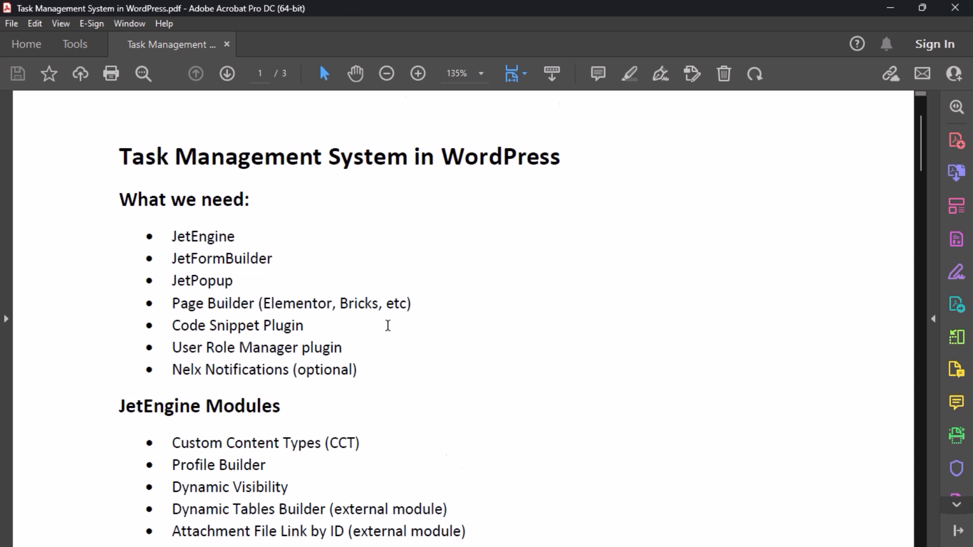
{"action": "scroll", "coordinate": [387, 328], "scroll_direction": "down", "scroll_amount": 2}
{"action": "scroll", "coordinate": [390, 330], "scroll_direction": "down", "scroll_amount": 2}
{"action": "scroll", "coordinate": [421, 308], "scroll_direction": "down", "scroll_amount": 4}
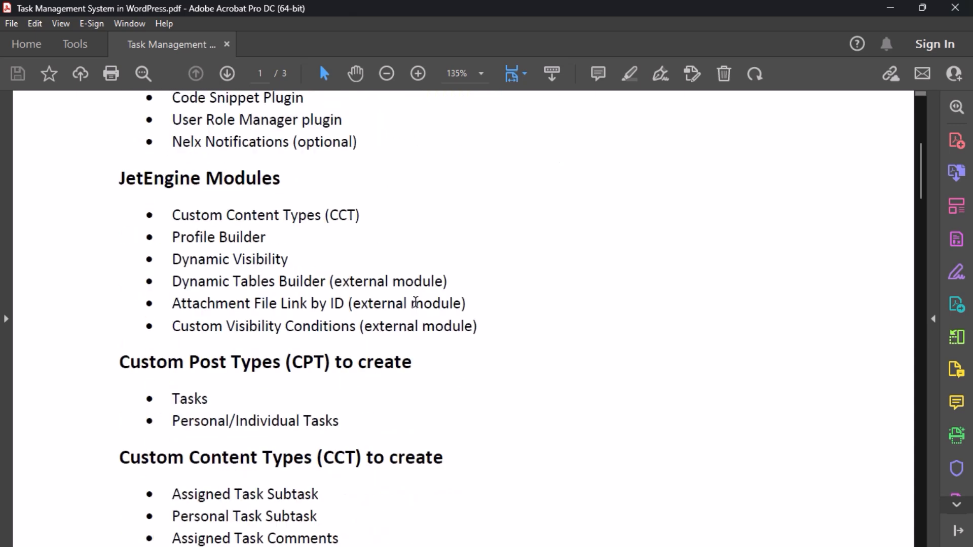
{"action": "scroll", "coordinate": [155, 242], "scroll_direction": "up", "scroll_amount": 2}
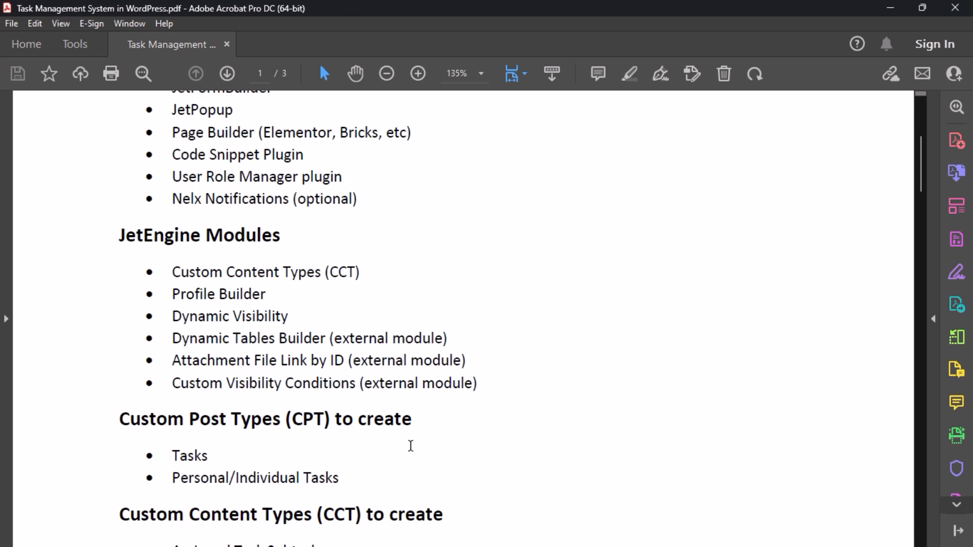
Switch to the browser, open the JetEngine dashboard, and check which default and external modules are enabled.
{"action": "mouse_move", "coordinate": [350, 541]}
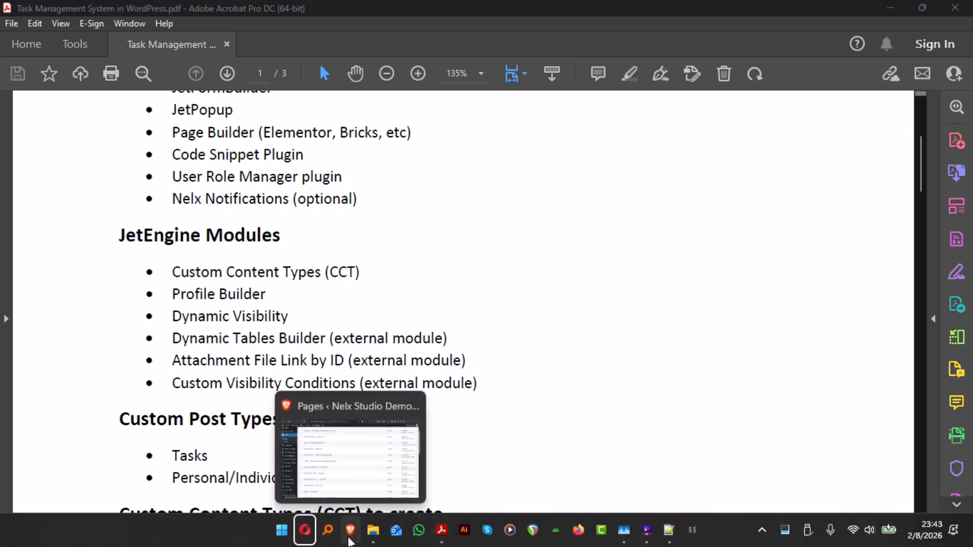
{"action": "left_click", "coordinate": [350, 539]}
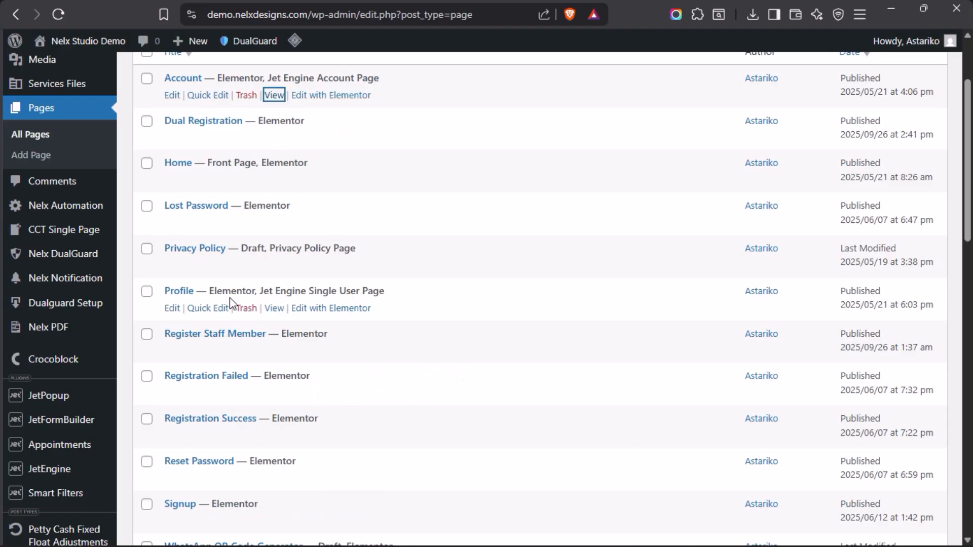
{"action": "scroll", "coordinate": [65, 224], "scroll_direction": "down", "scroll_amount": 2}
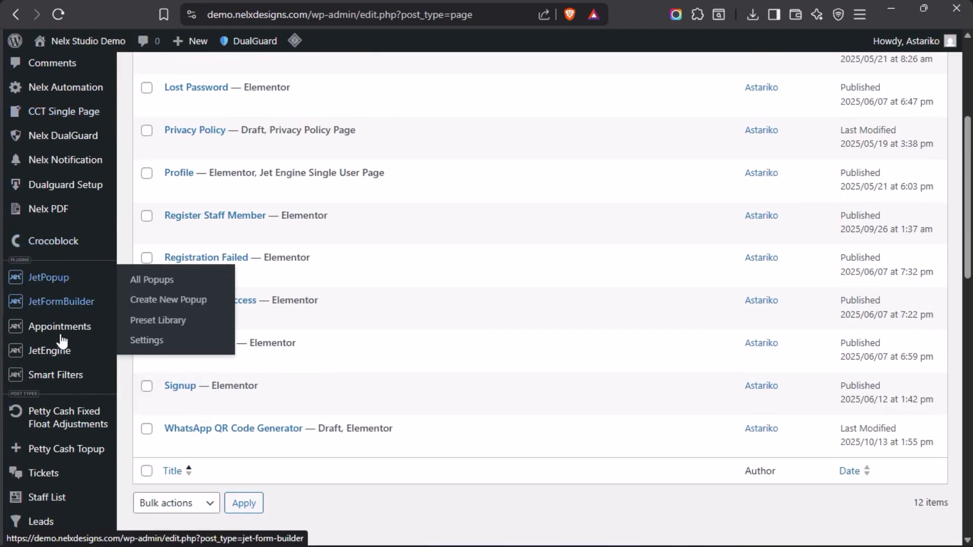
{"action": "mouse_move", "coordinate": [58, 350]}
{"action": "left_click", "coordinate": [148, 265]}
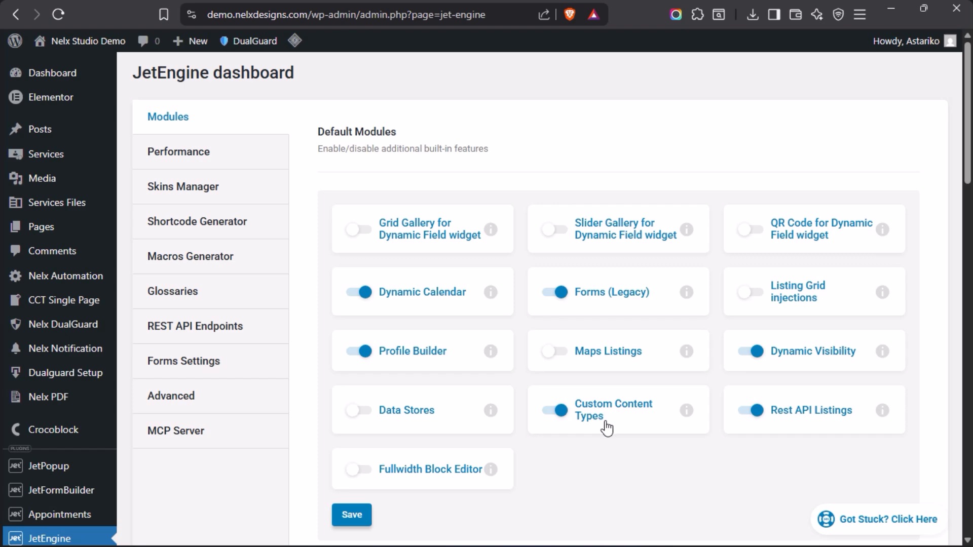
{"action": "scroll", "coordinate": [511, 348], "scroll_direction": "down", "scroll_amount": 6}
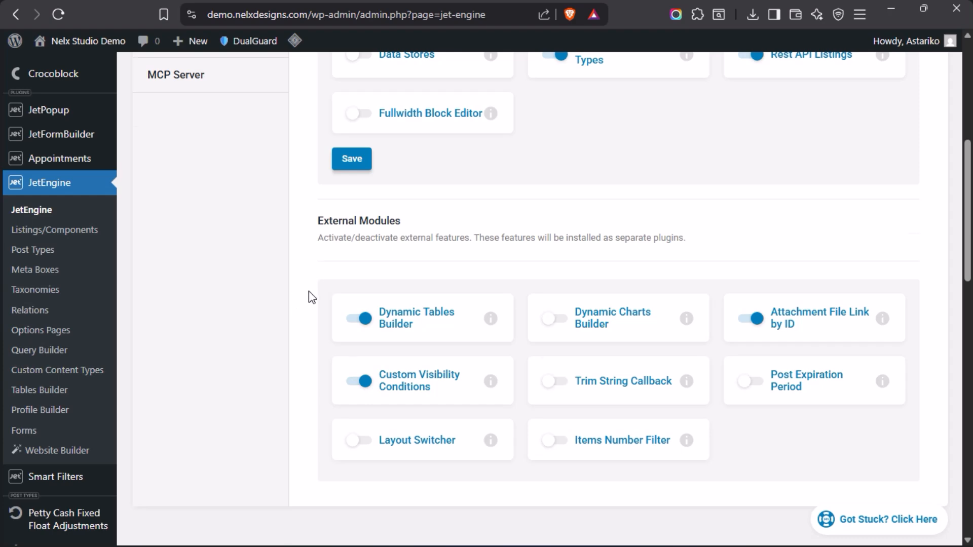
{"action": "scroll", "coordinate": [308, 291], "scroll_direction": "up", "scroll_amount": 7}
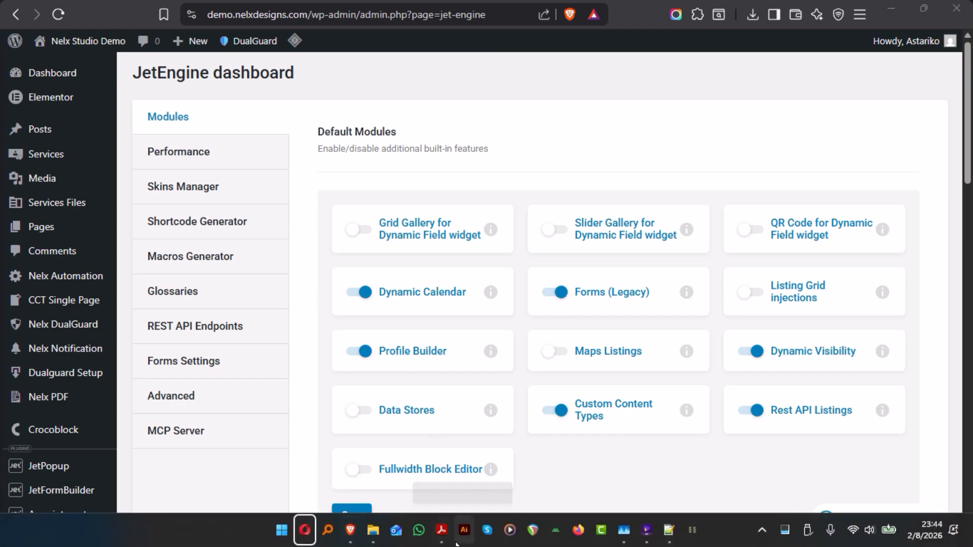
Check the custom post types to create in the Adobe Acrobat PDF and switch back to the browser.
{"action": "left_click", "coordinate": [442, 536]}
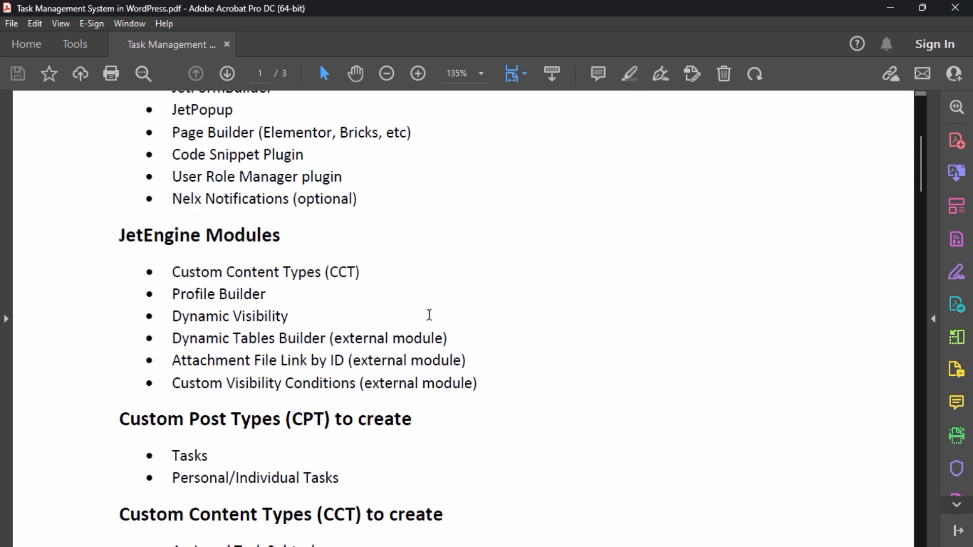
{"action": "scroll", "coordinate": [427, 317], "scroll_direction": "down", "scroll_amount": 1}
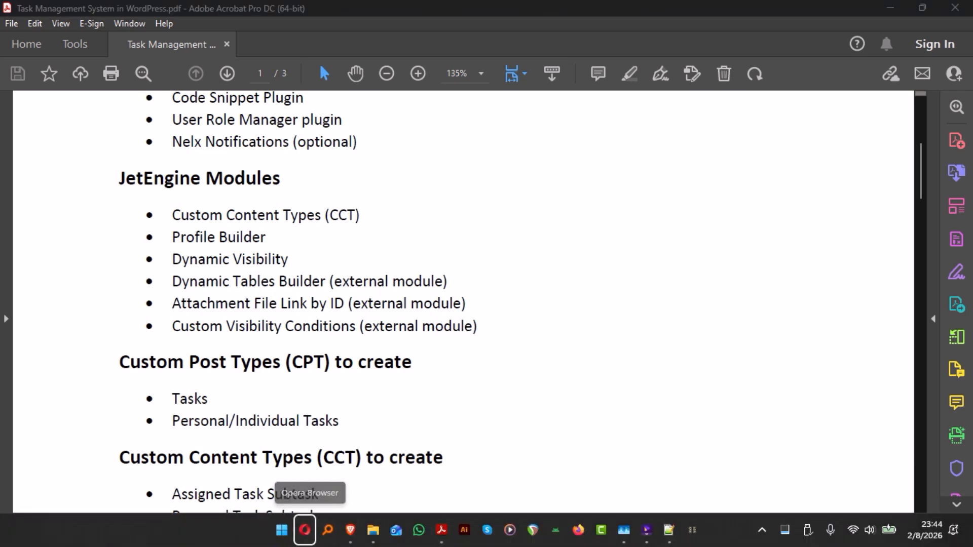
{"action": "left_click", "coordinate": [354, 531]}
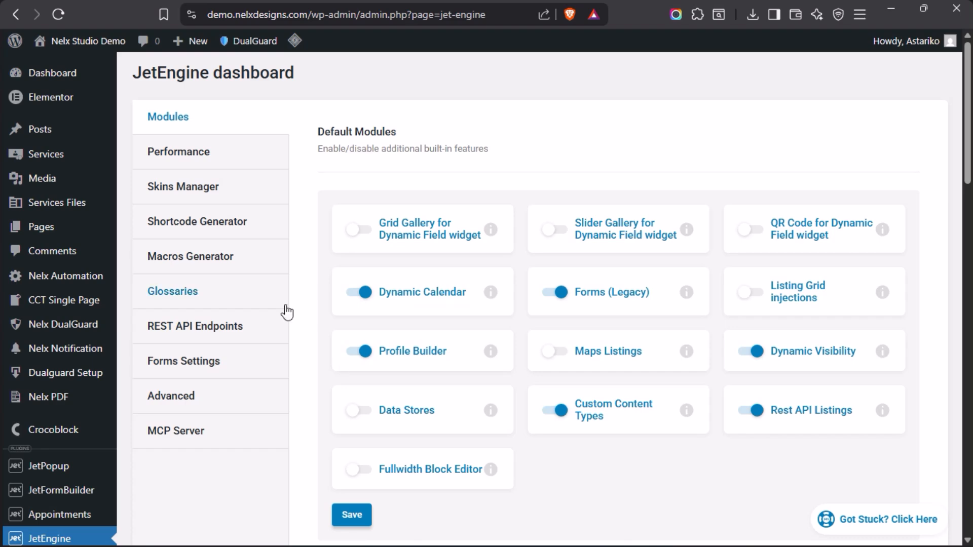
Open the Tasks post type for editing from JetEngine's custom post types list.
{"action": "scroll", "coordinate": [15, 292], "scroll_direction": "down", "scroll_amount": 5}
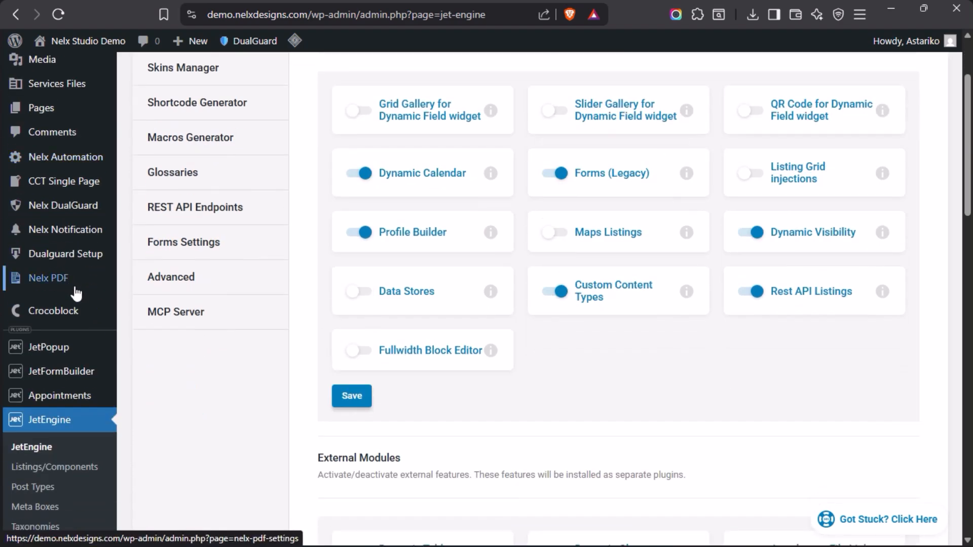
{"action": "scroll", "coordinate": [76, 299], "scroll_direction": "down", "scroll_amount": 2}
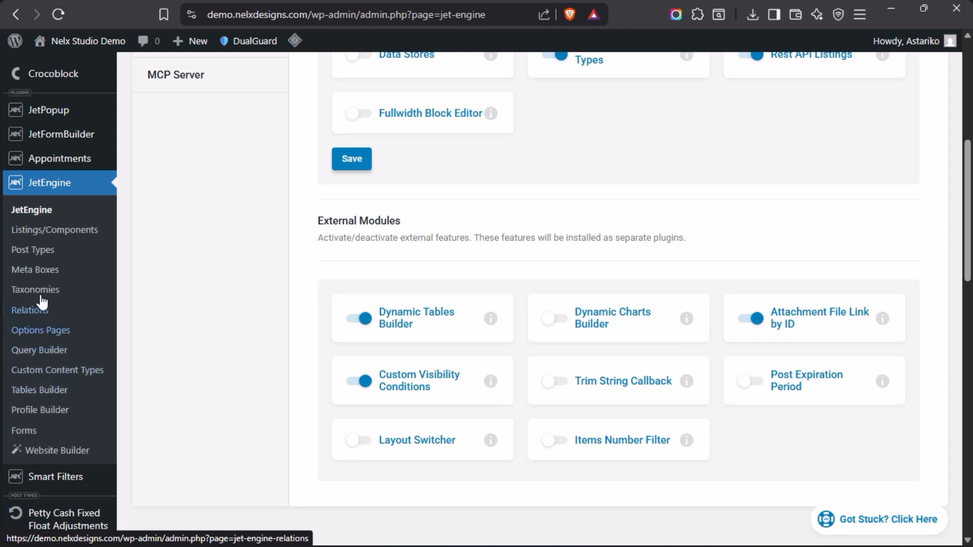
{"action": "left_click", "coordinate": [40, 257]}
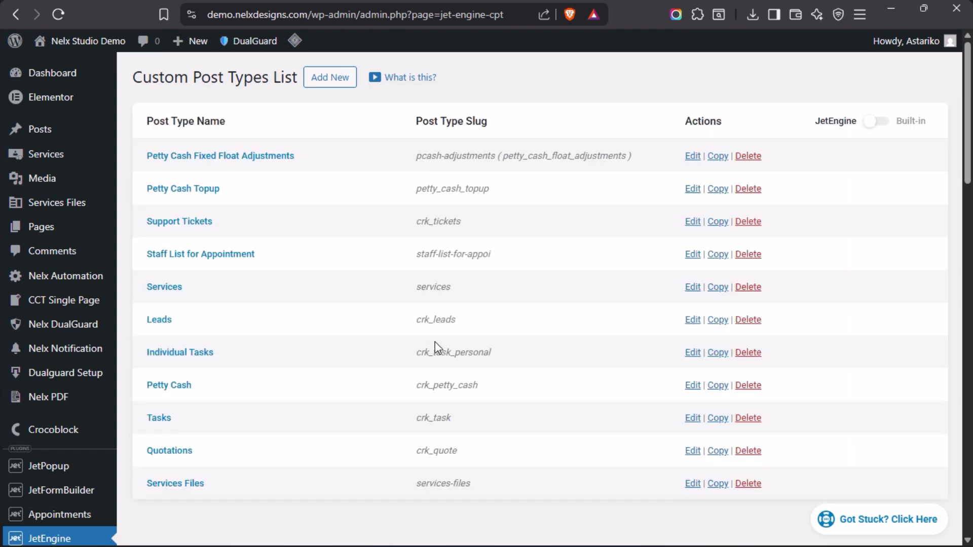
{"action": "left_click", "coordinate": [164, 420]}
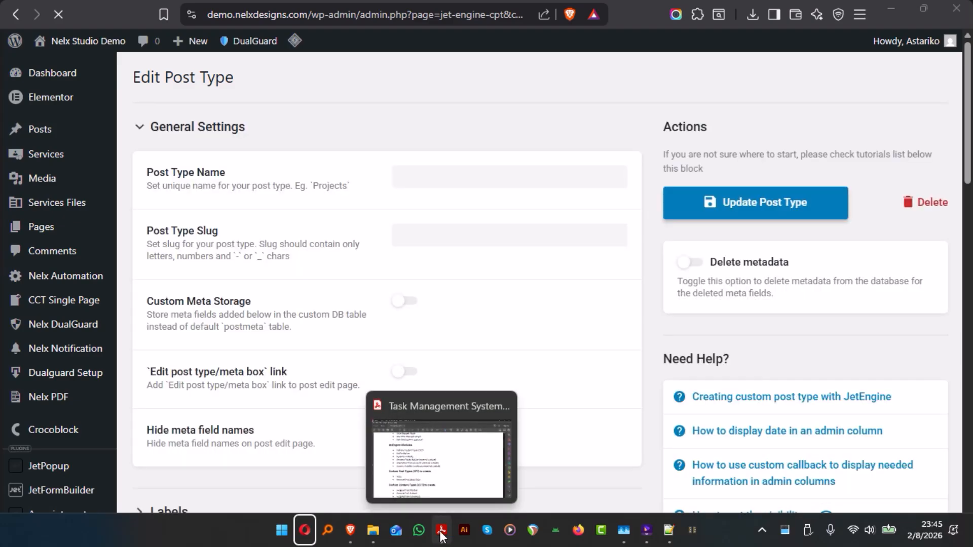
Recheck the custom post types in the Adobe Acrobat PDF, return to the browser, and highlight the "crk" prefix in the Tasks post type slug.
{"action": "left_click", "coordinate": [439, 536]}
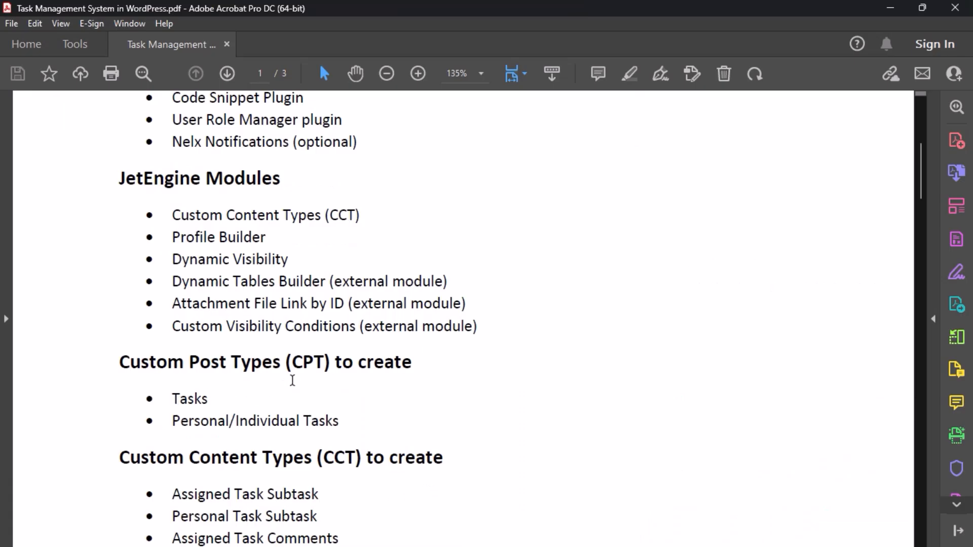
{"action": "left_click", "coordinate": [352, 536]}
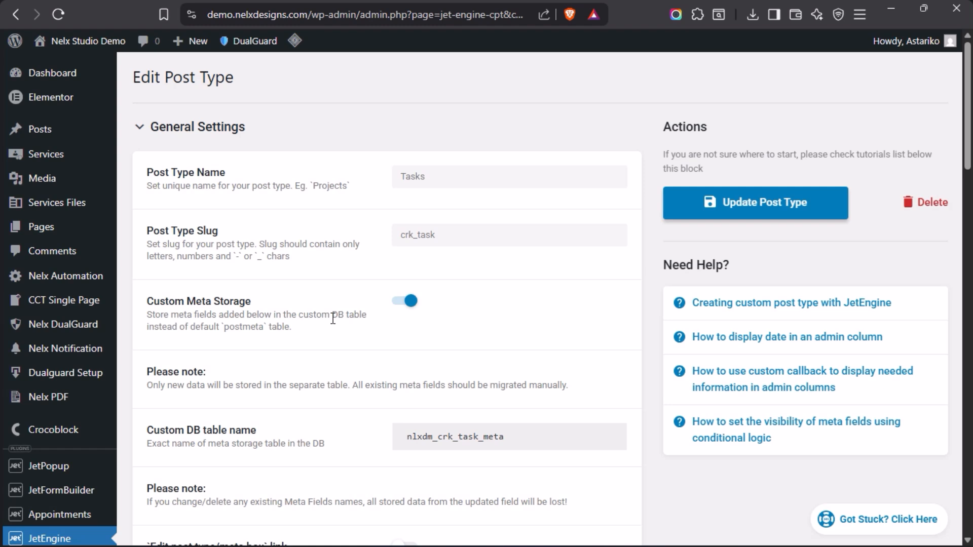
{"action": "left_click", "coordinate": [413, 234]}
{"action": "left_click_drag", "start_coordinate": [413, 234], "coordinate": [378, 248]}
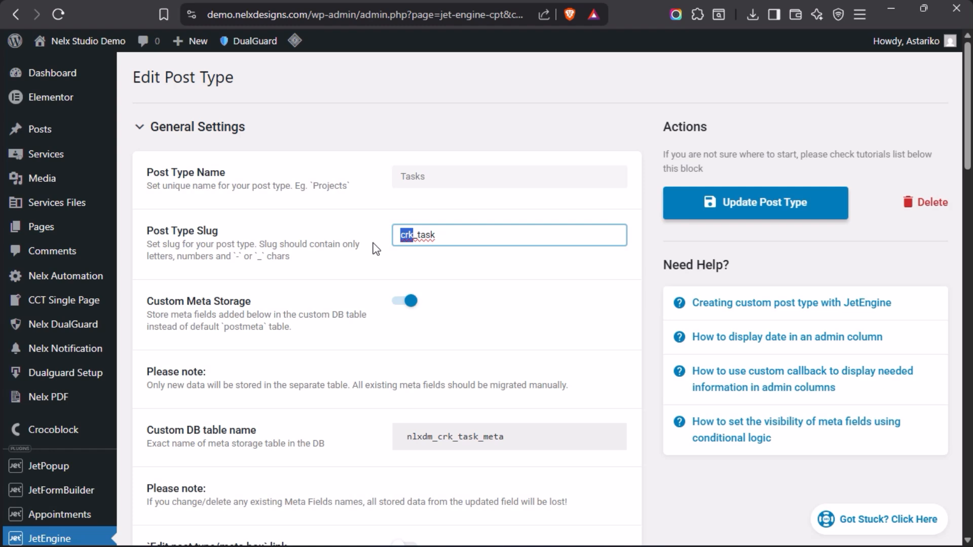
Highlight the Tasks post type's name, review its slug and custom meta storage options, and collapse the General Settings section.
{"action": "left_click", "coordinate": [460, 174]}
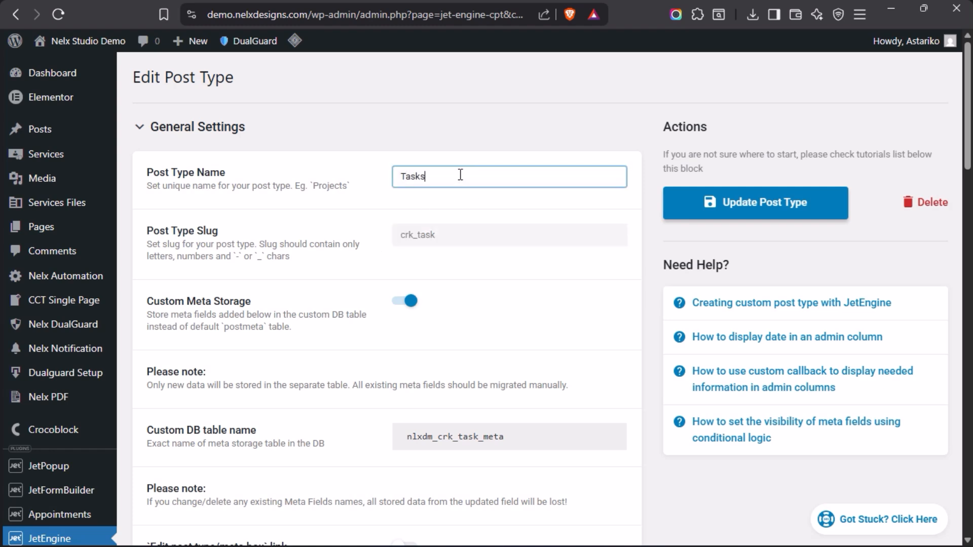
{"action": "left_click_drag", "start_coordinate": [460, 174], "coordinate": [377, 185]}
{"action": "left_click", "coordinate": [379, 191]}
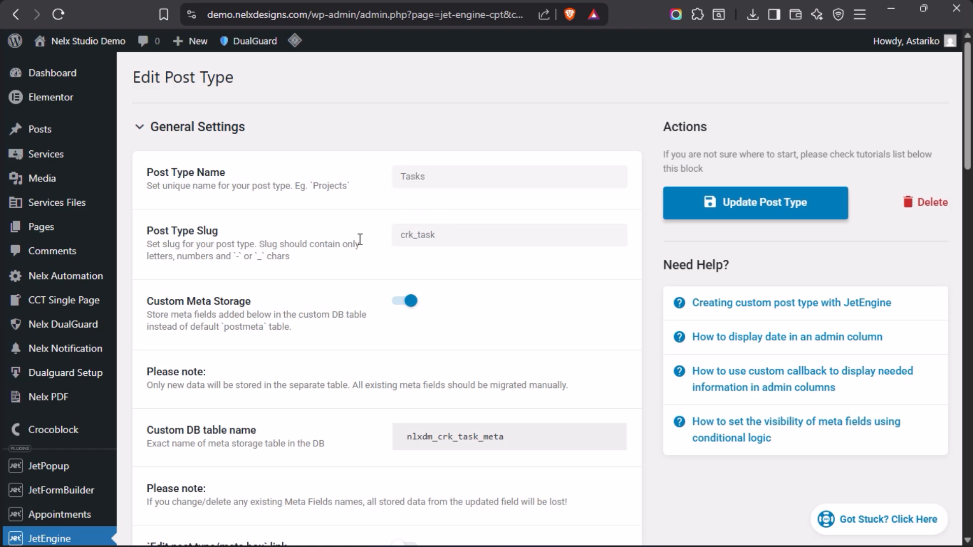
{"action": "scroll", "coordinate": [360, 239], "scroll_direction": "down", "scroll_amount": 2}
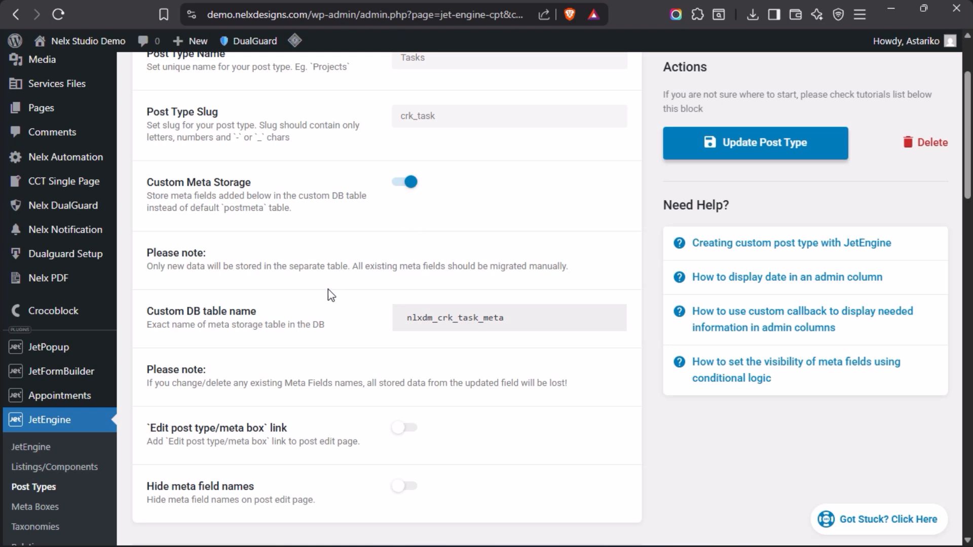
{"action": "scroll", "coordinate": [328, 294], "scroll_direction": "down", "scroll_amount": 4}
{"action": "scroll", "coordinate": [327, 294], "scroll_direction": "up", "scroll_amount": 6}
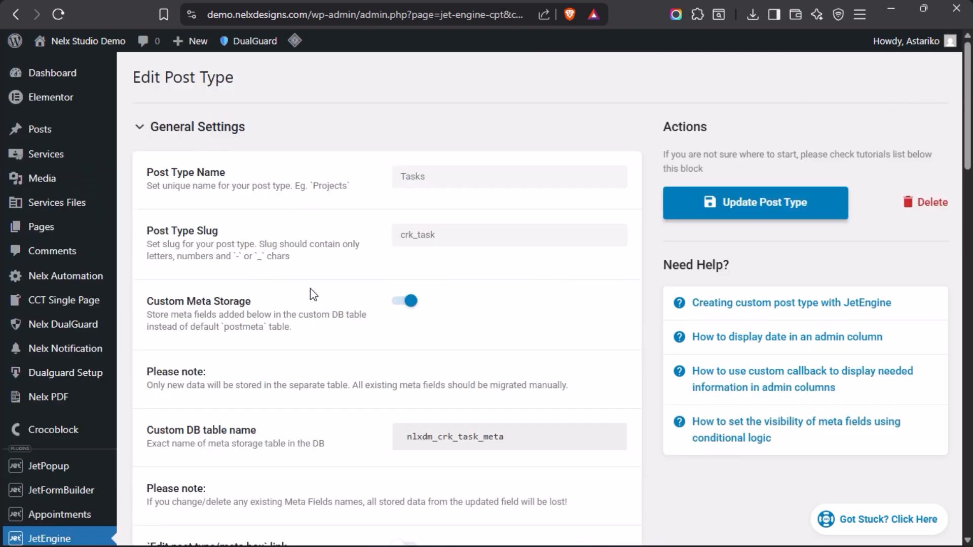
{"action": "left_click", "coordinate": [138, 126]}
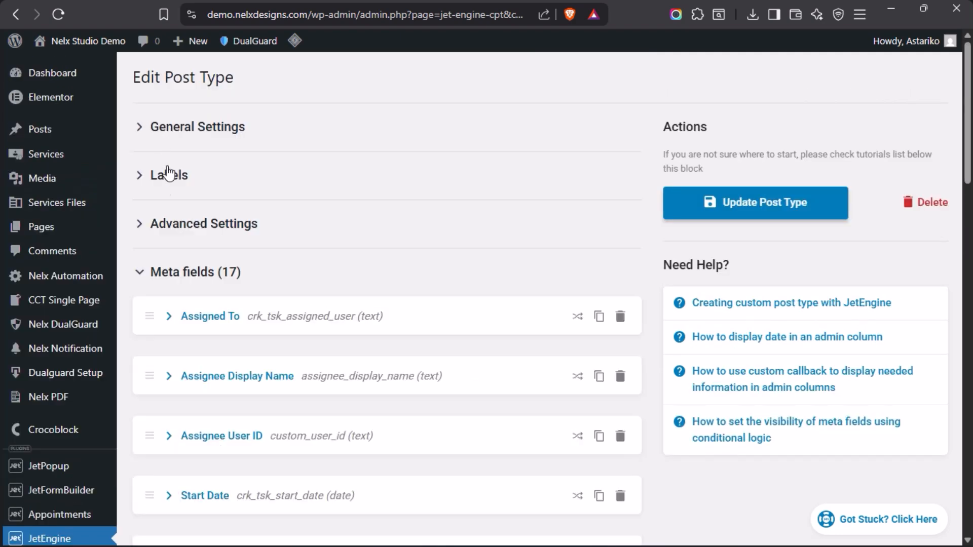
Expand the Tasks post type's Labels section, review its labels from the singular name onward, and collapse it again.
{"action": "left_click", "coordinate": [139, 178]}
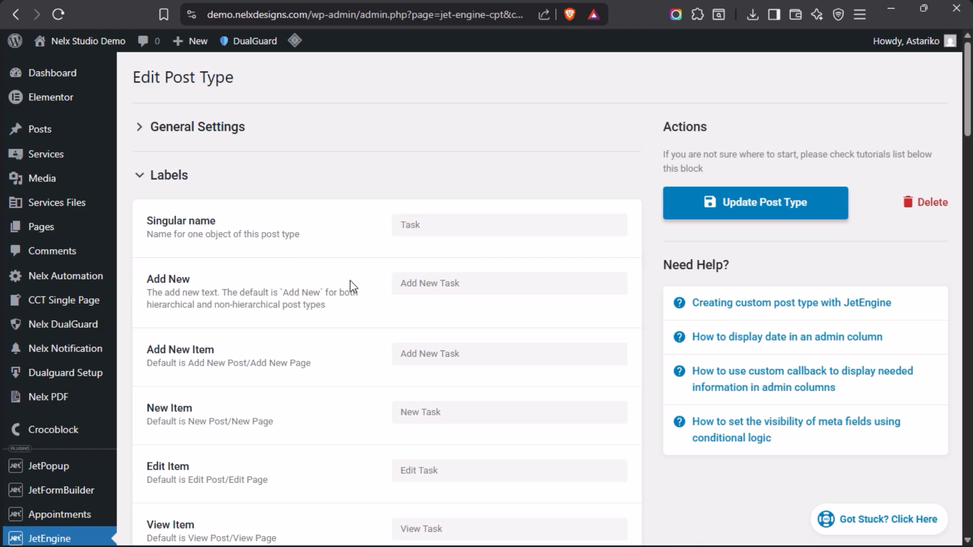
{"action": "scroll", "coordinate": [353, 288], "scroll_direction": "down", "scroll_amount": 5}
{"action": "scroll", "coordinate": [354, 289], "scroll_direction": "down", "scroll_amount": 5}
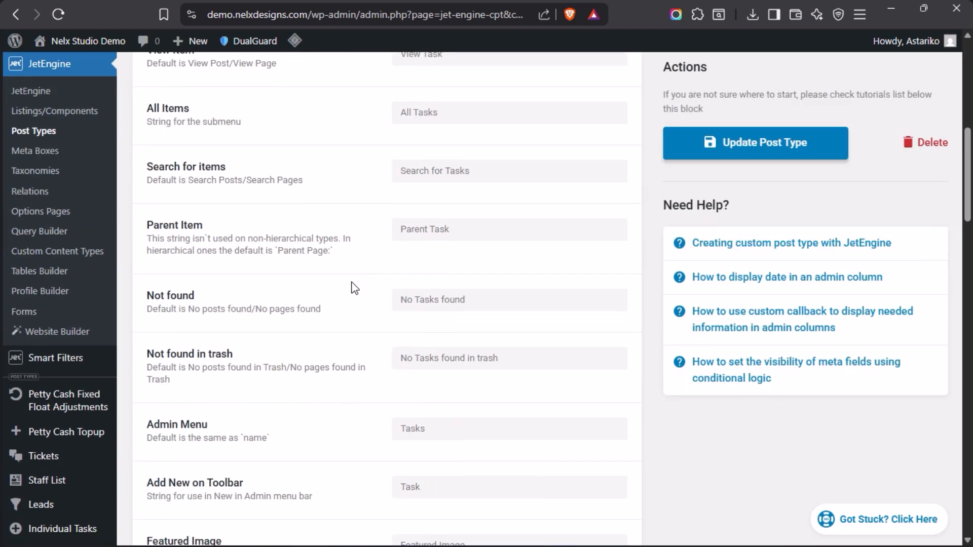
{"action": "scroll", "coordinate": [355, 289], "scroll_direction": "up", "scroll_amount": 10}
{"action": "left_click", "coordinate": [456, 223]}
{"action": "left_click_drag", "start_coordinate": [456, 223], "coordinate": [294, 211]}
{"action": "left_click", "coordinate": [330, 231]}
{"action": "scroll", "coordinate": [380, 341], "scroll_direction": "down", "scroll_amount": 10}
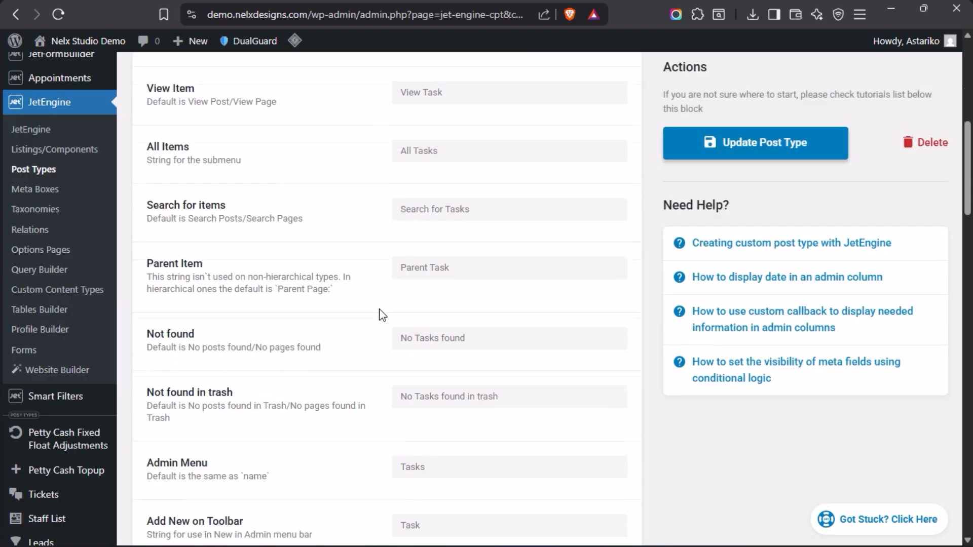
{"action": "scroll", "coordinate": [314, 254], "scroll_direction": "down", "scroll_amount": 5}
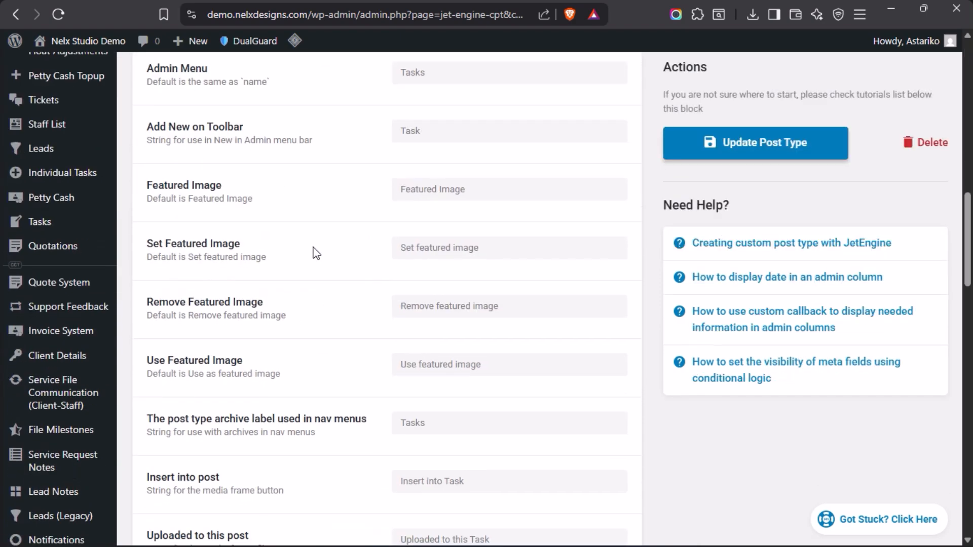
{"action": "scroll", "coordinate": [315, 253], "scroll_direction": "up", "scroll_amount": 15}
{"action": "scroll", "coordinate": [316, 253], "scroll_direction": "up", "scroll_amount": 1}
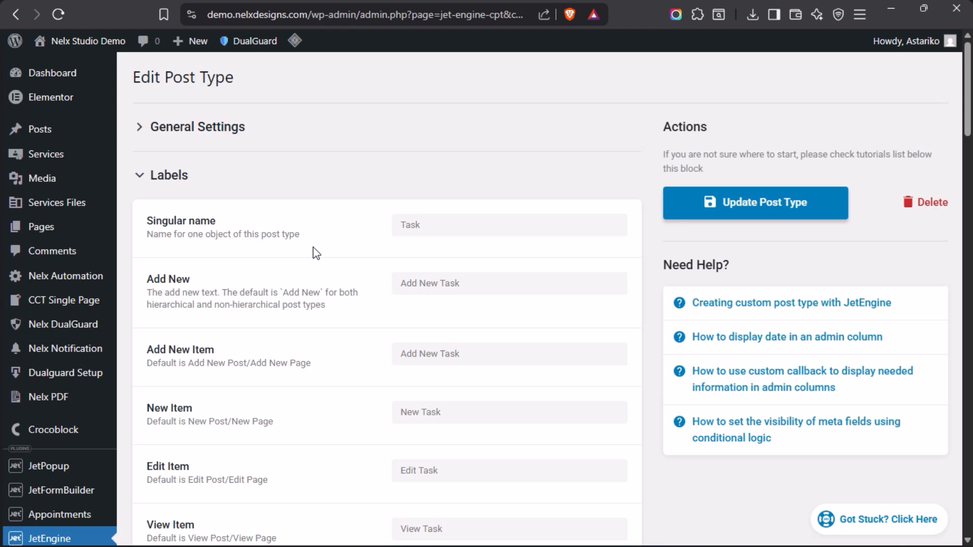
{"action": "left_click", "coordinate": [141, 177]}
Expand the Tasks post type's Advanced Settings and review its options from visibility through rewrite, archive, menu position and icon.
{"action": "left_click", "coordinate": [140, 224]}
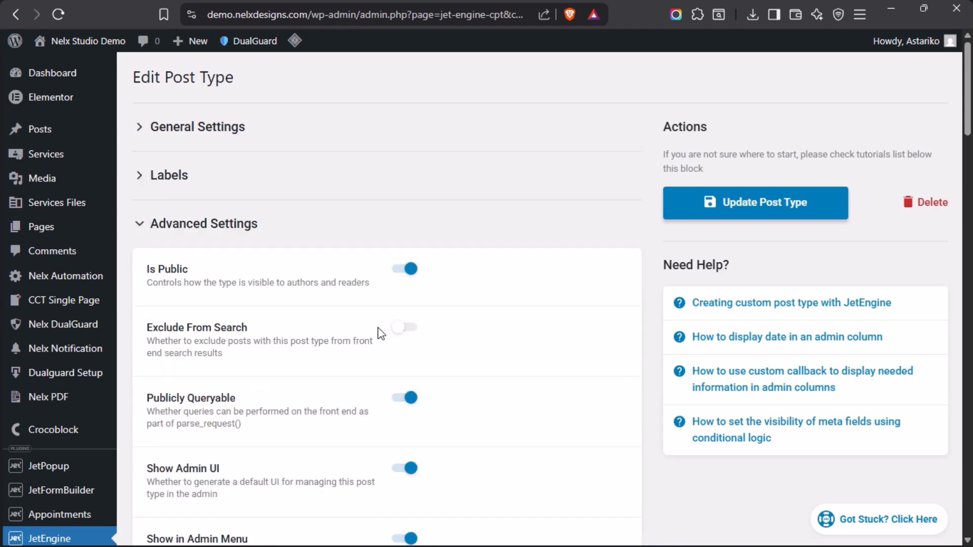
{"action": "scroll", "coordinate": [348, 339], "scroll_direction": "down", "scroll_amount": 10}
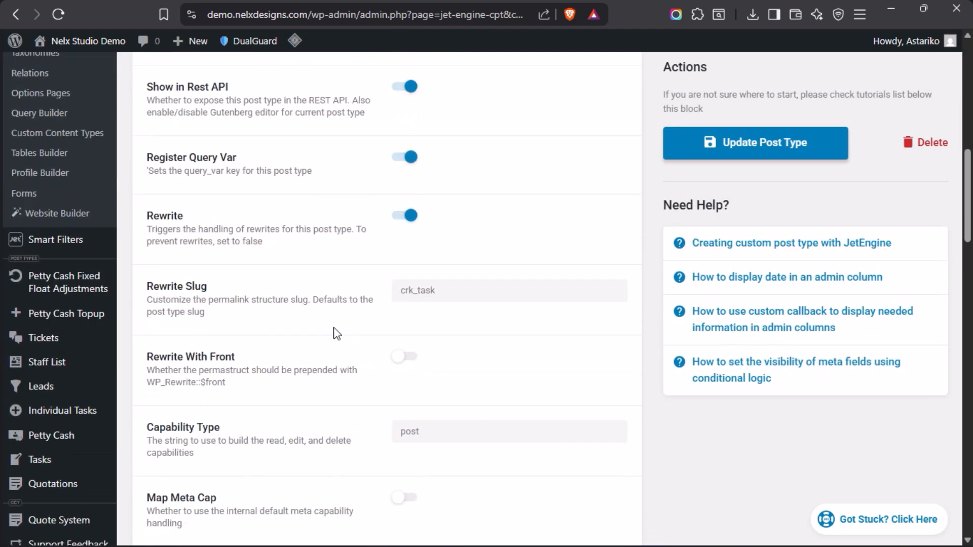
{"action": "scroll", "coordinate": [330, 304], "scroll_direction": "up", "scroll_amount": 5}
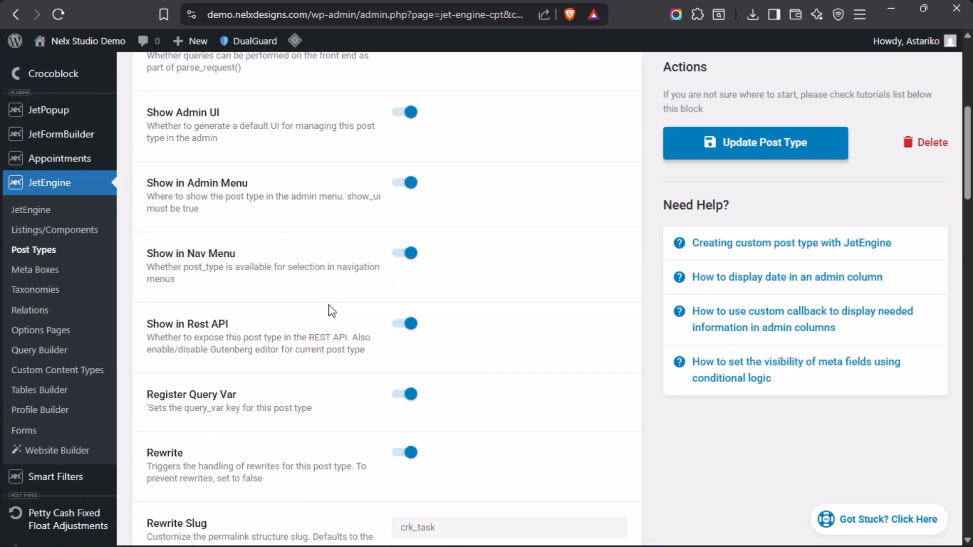
{"action": "scroll", "coordinate": [330, 313], "scroll_direction": "down", "scroll_amount": 8}
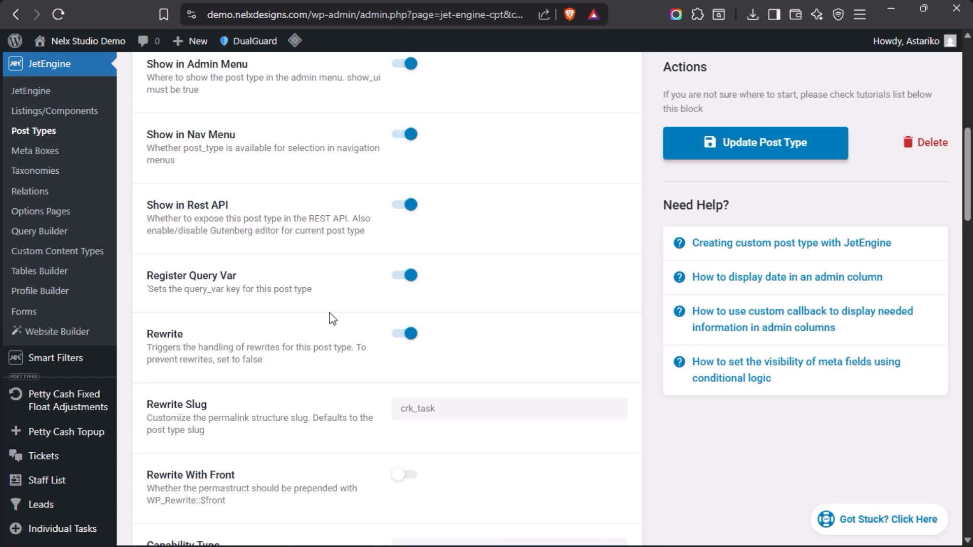
{"action": "scroll", "coordinate": [330, 320], "scroll_direction": "down", "scroll_amount": 6}
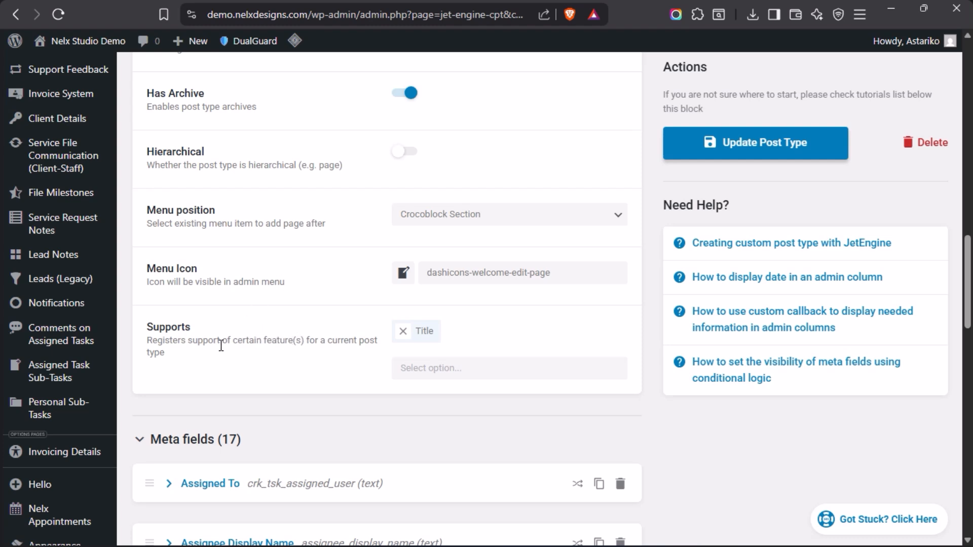
Check which features are available for the Supports setting of the Tasks post type without adding any.
{"action": "left_click", "coordinate": [495, 365]}
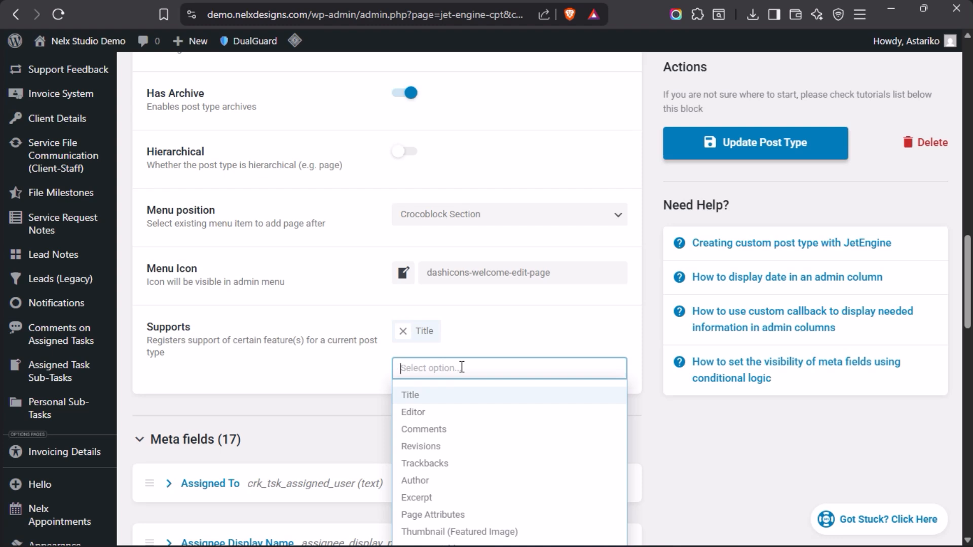
{"action": "left_click", "coordinate": [351, 361]}
{"action": "scroll", "coordinate": [352, 360], "scroll_direction": "down", "scroll_amount": 2}
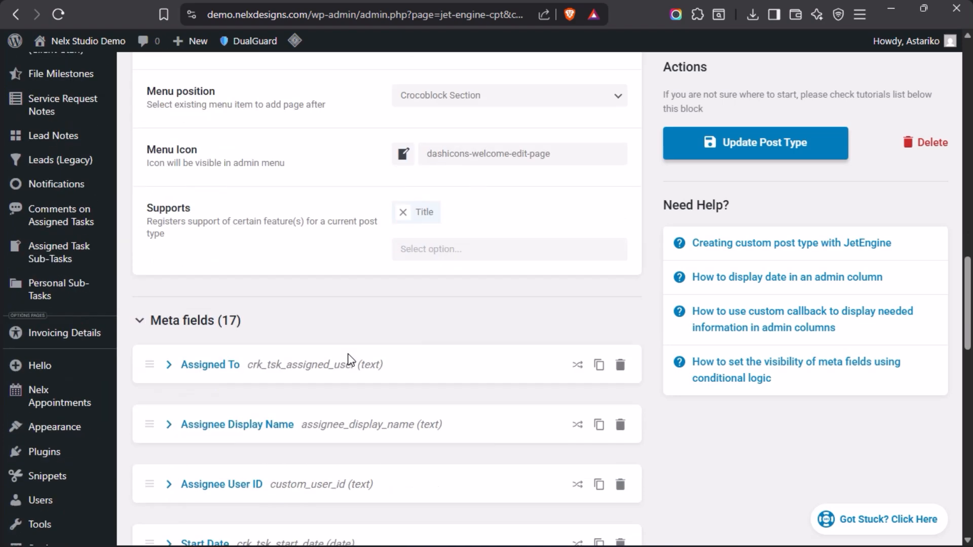
{"action": "left_click", "coordinate": [474, 246]}
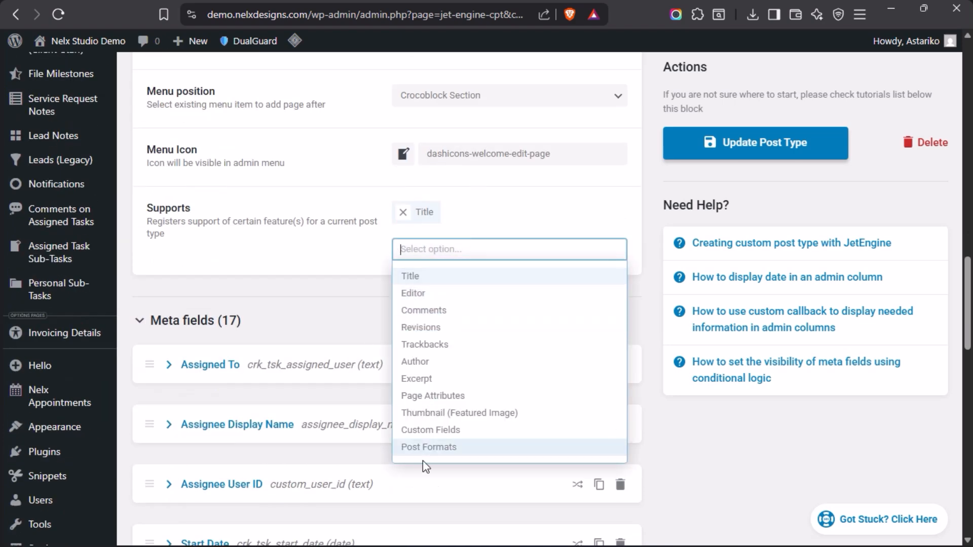
{"action": "left_click", "coordinate": [333, 258]}
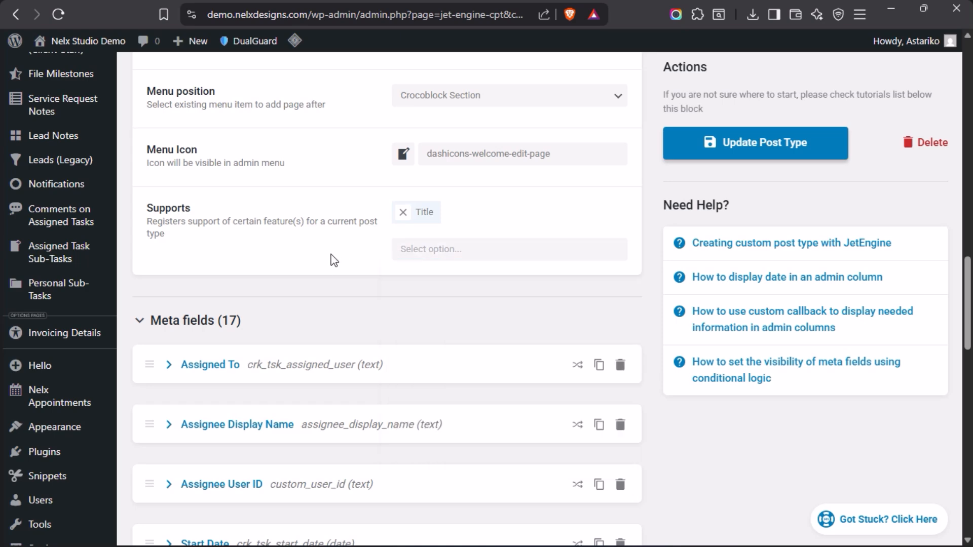
Review the Tasks meta fields list, inspect the Assigned To field's label, name, object type and field type, and collapse the field.
{"action": "scroll", "coordinate": [337, 262], "scroll_direction": "down", "scroll_amount": 2}
{"action": "scroll", "coordinate": [340, 266], "scroll_direction": "down", "scroll_amount": 2}
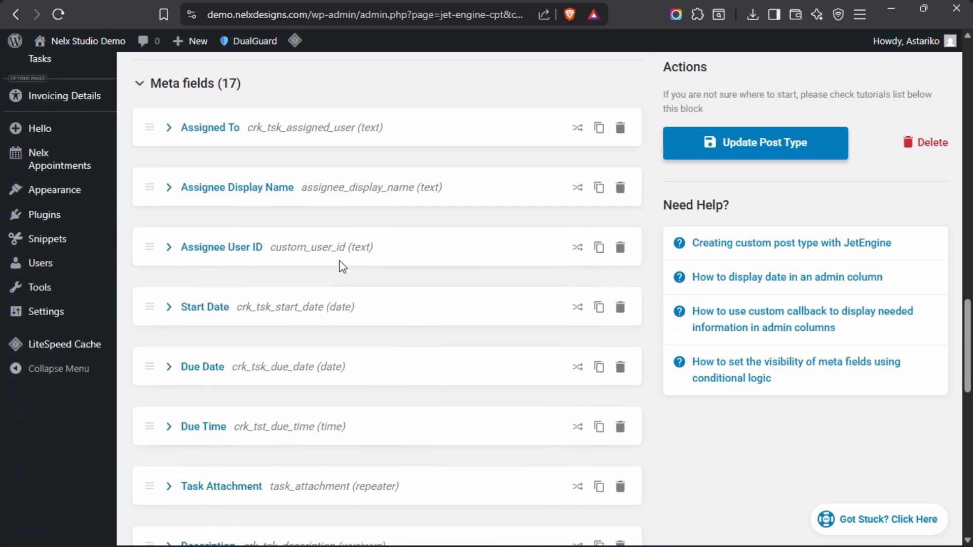
{"action": "scroll", "coordinate": [343, 267], "scroll_direction": "up", "scroll_amount": 2}
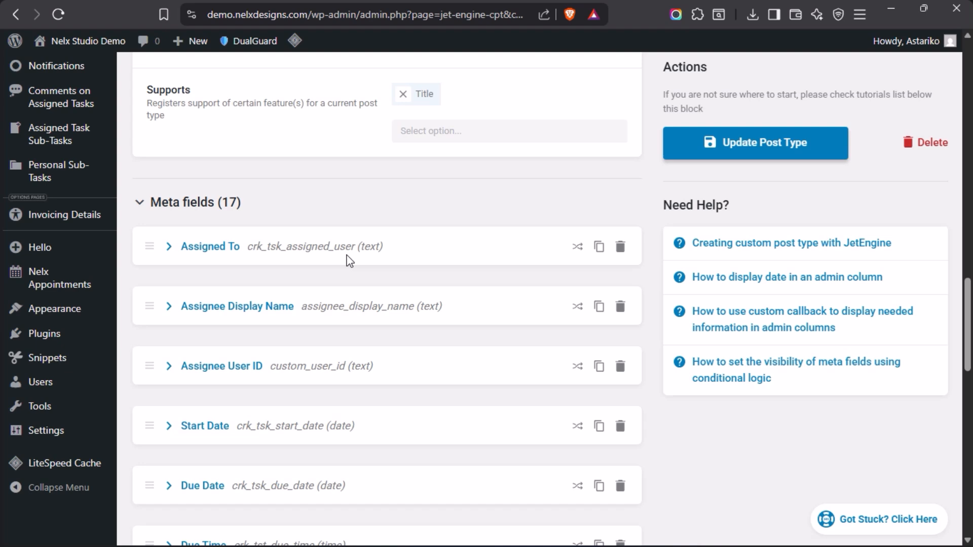
{"action": "left_click", "coordinate": [171, 255]}
{"action": "scroll", "coordinate": [356, 314], "scroll_direction": "down", "scroll_amount": 2}
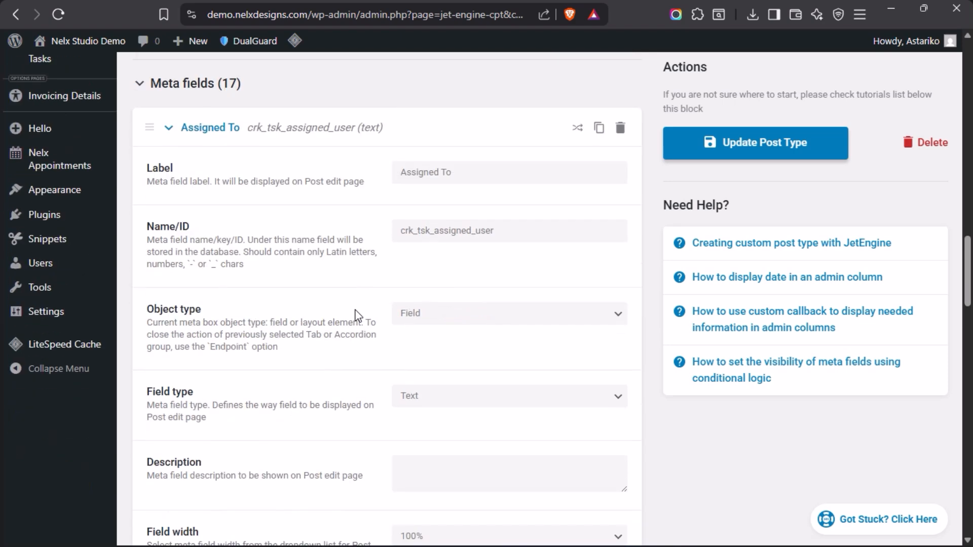
{"action": "scroll", "coordinate": [356, 314], "scroll_direction": "down", "scroll_amount": 2}
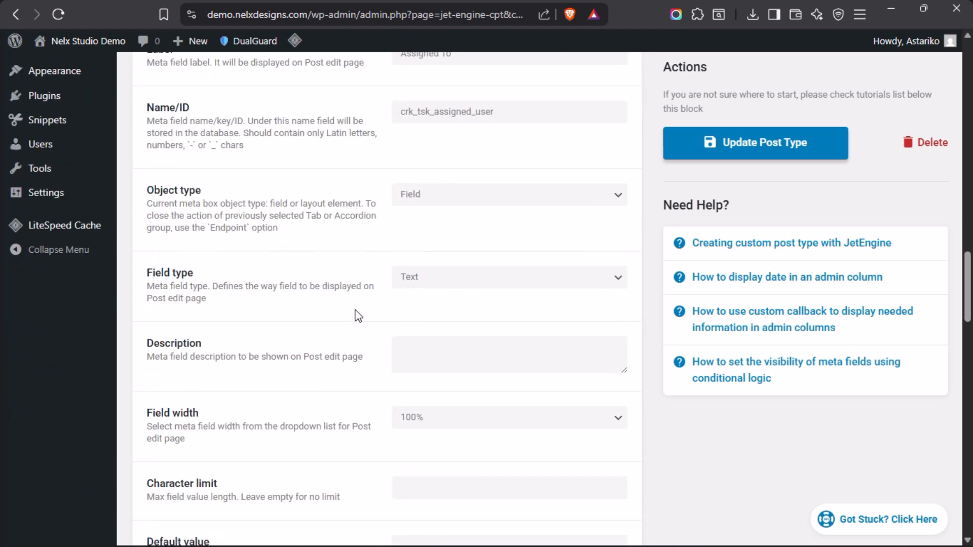
{"action": "scroll", "coordinate": [343, 282], "scroll_direction": "up", "scroll_amount": 4}
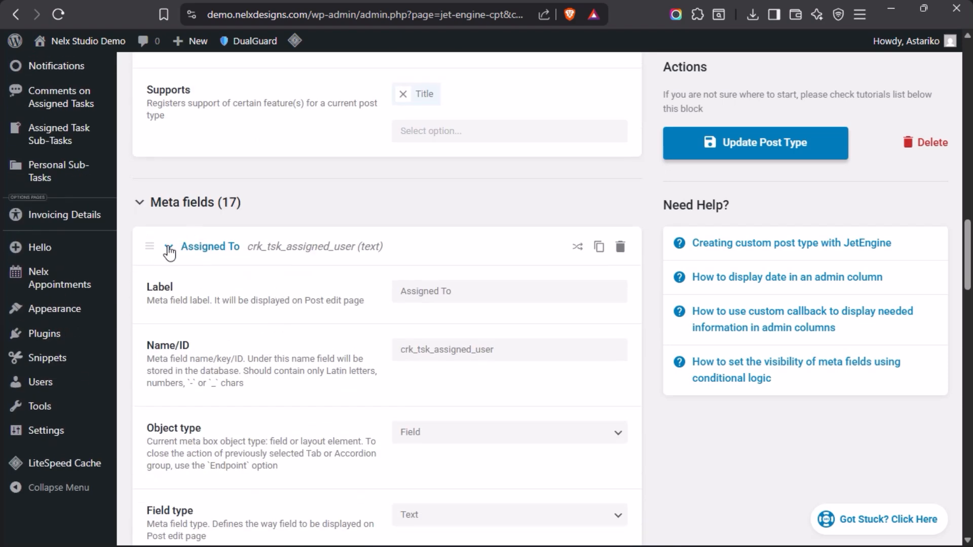
{"action": "left_click", "coordinate": [169, 248]}
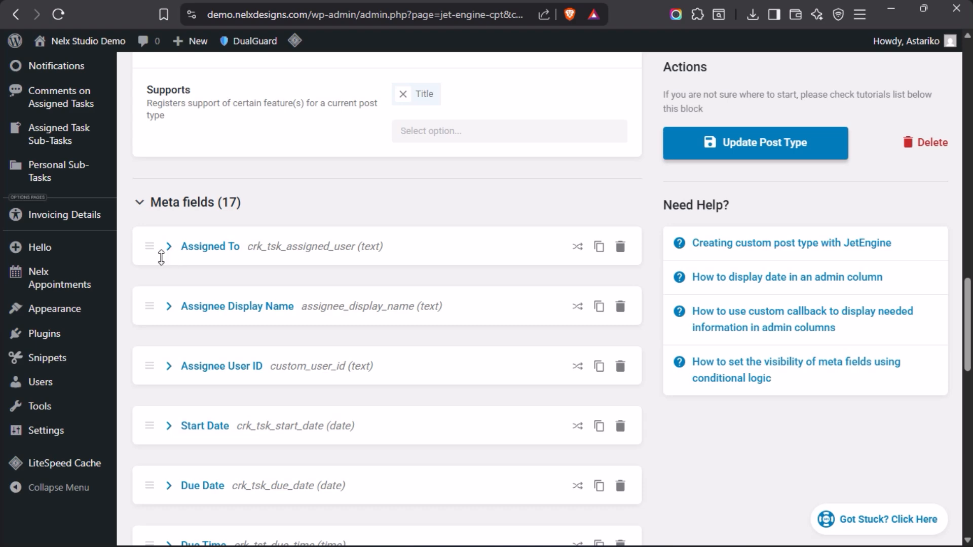
Open the All Tasks list of the Tasks post type in a new browser tab.
{"action": "scroll", "coordinate": [152, 256], "scroll_direction": "up", "scroll_amount": 12}
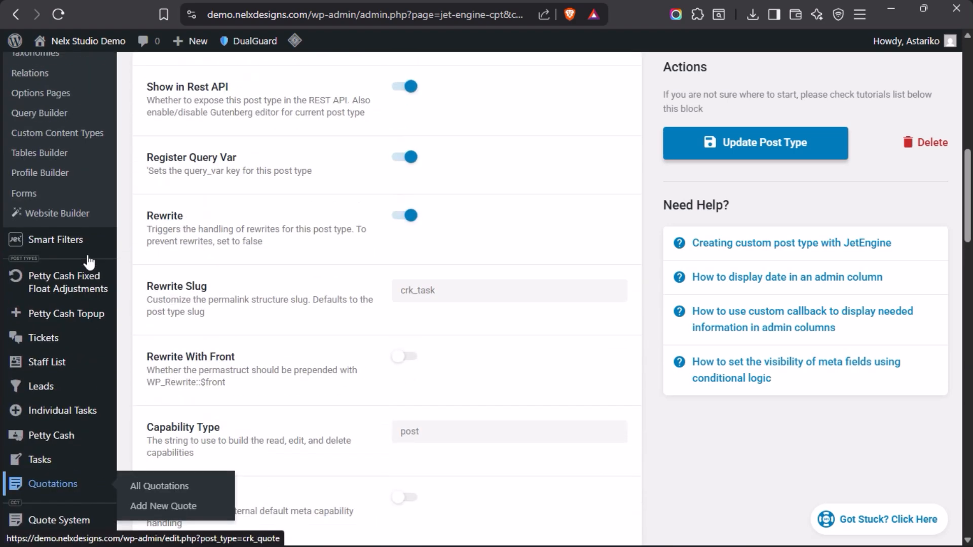
{"action": "scroll", "coordinate": [87, 254], "scroll_direction": "down", "scroll_amount": 2}
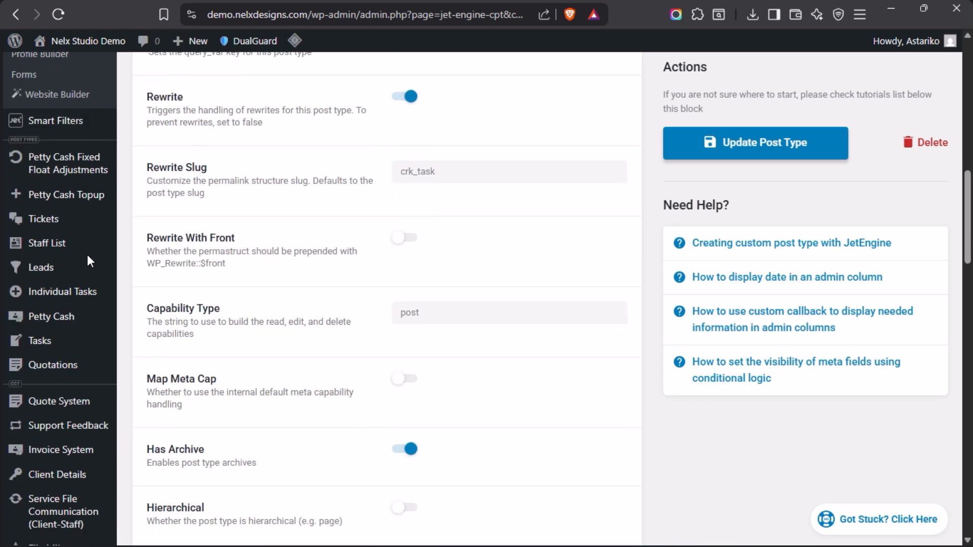
{"action": "mouse_move", "coordinate": [38, 341]}
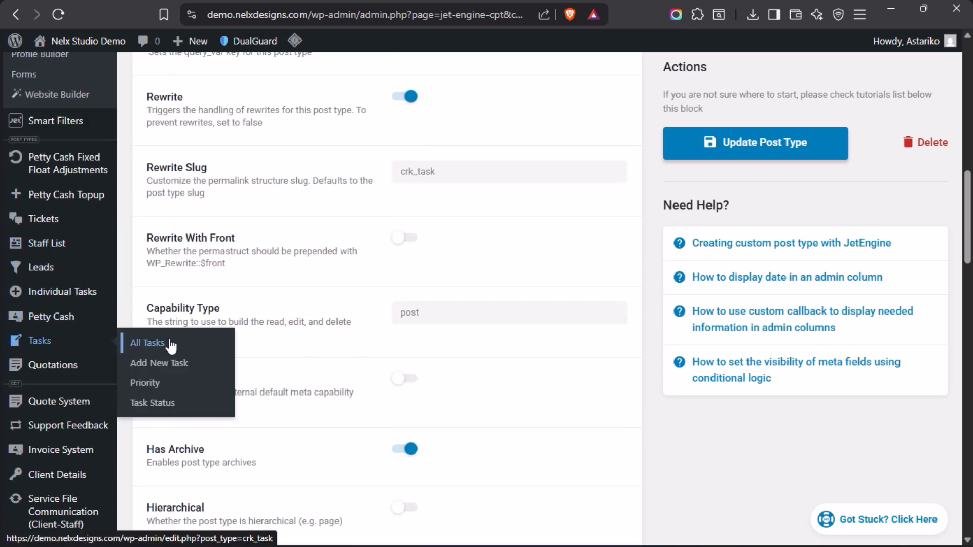
{"action": "right_click", "coordinate": [144, 345]}
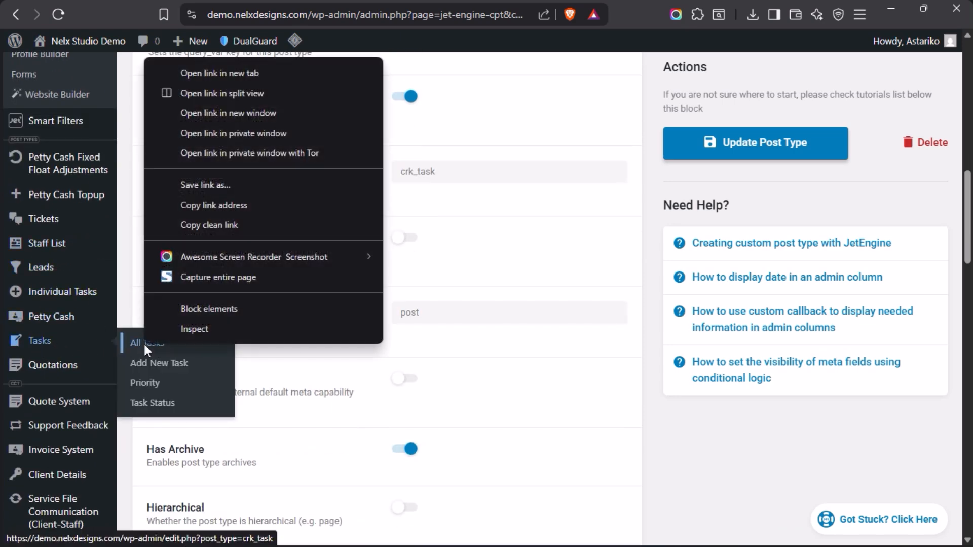
{"action": "left_click", "coordinate": [221, 73]}
Switch to the Tasks list tab, place it directly after the Post Types tab, and open the task "Check Staff Last Seen for a Possible Bug".
{"action": "scroll", "coordinate": [325, 272], "scroll_direction": "down", "scroll_amount": 6}
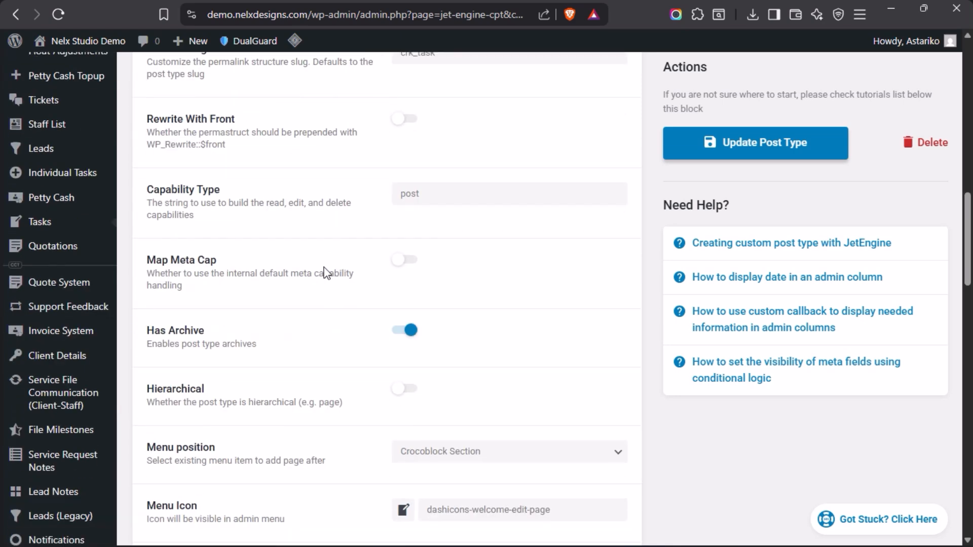
{"action": "scroll", "coordinate": [327, 274], "scroll_direction": "down", "scroll_amount": 4}
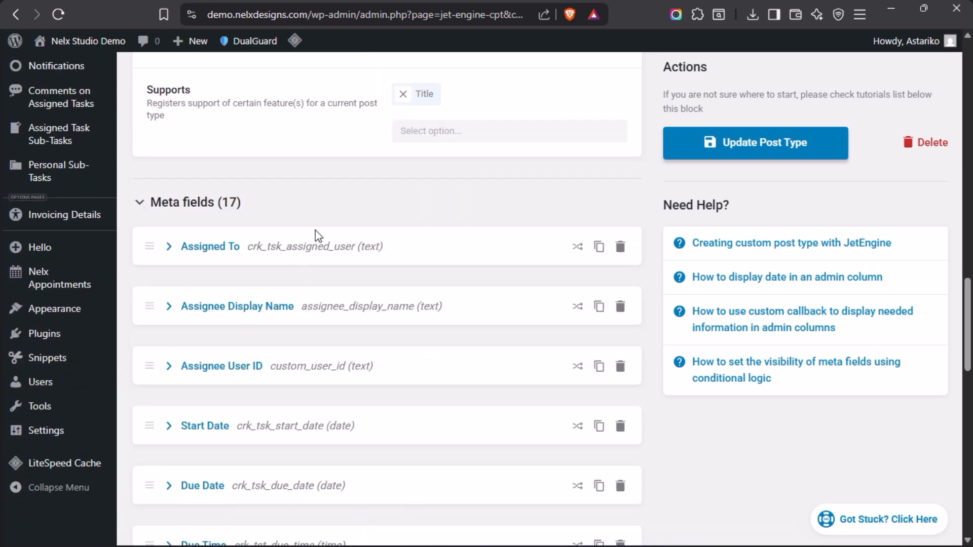
{"action": "mouse_move", "coordinate": [10, 231]}
{"action": "left_click", "coordinate": [53, 224]}
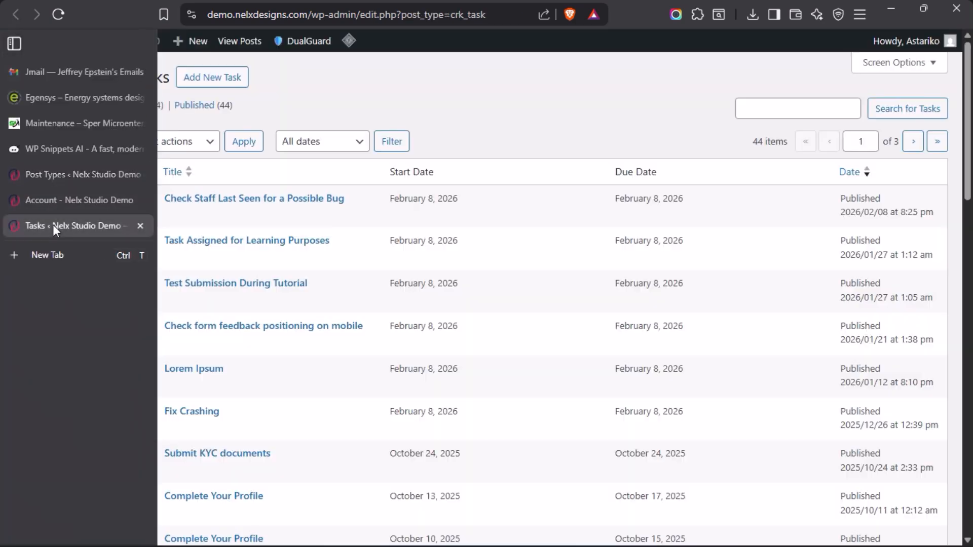
{"action": "left_click_drag", "start_coordinate": [53, 224], "coordinate": [59, 199]}
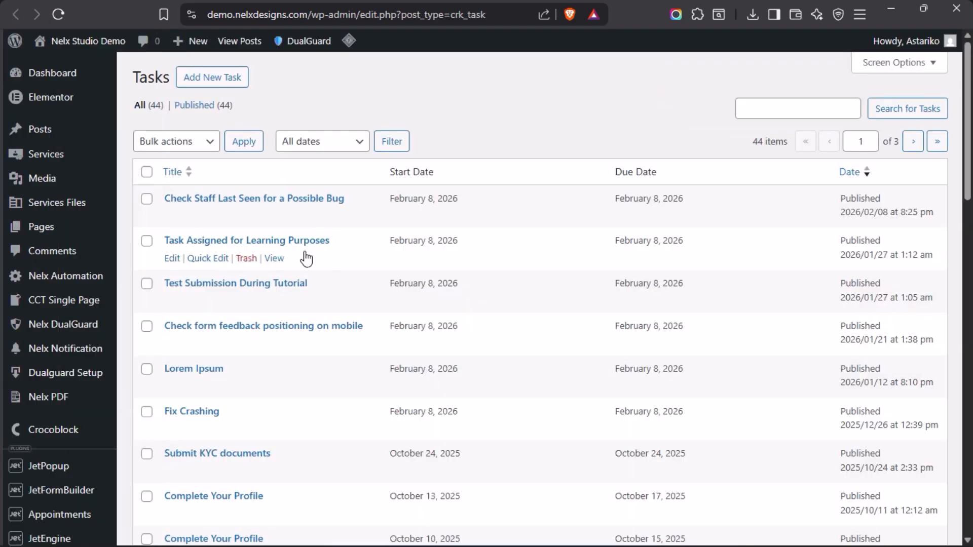
{"action": "left_click", "coordinate": [239, 199]}
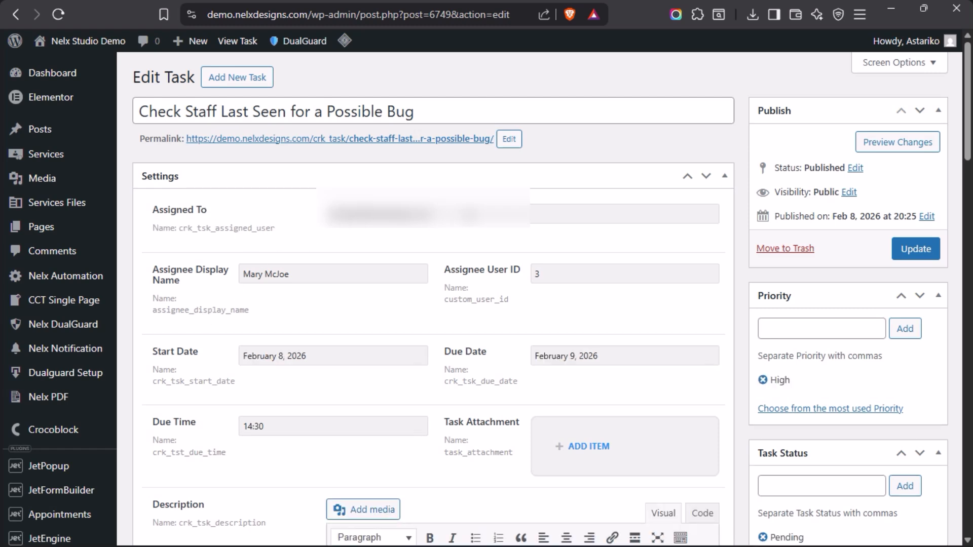
{"action": "mouse_move", "coordinate": [1, 345]}
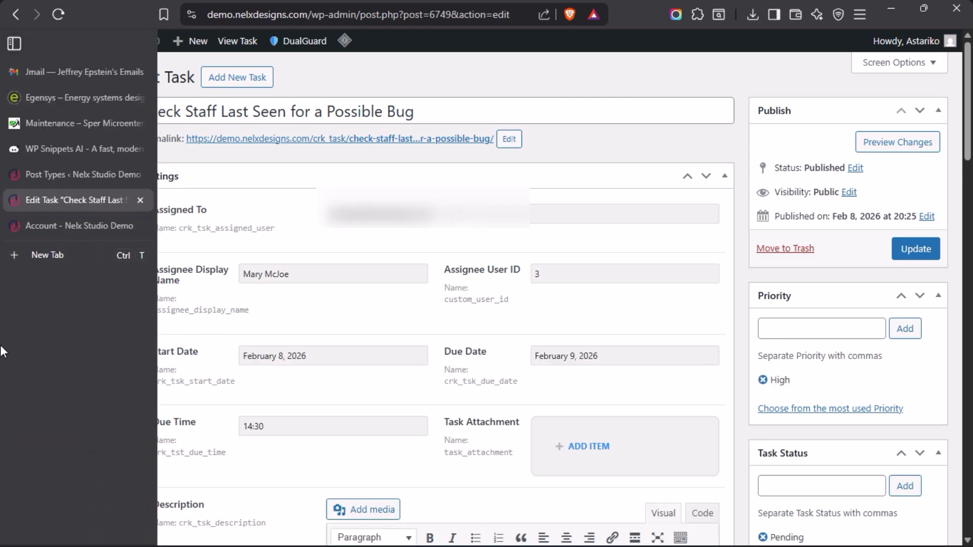
Switch back to the Post Types tab, set the Assigned To meta field's label to "Assigned To Email", and collapse the field.
{"action": "left_click", "coordinate": [47, 174]}
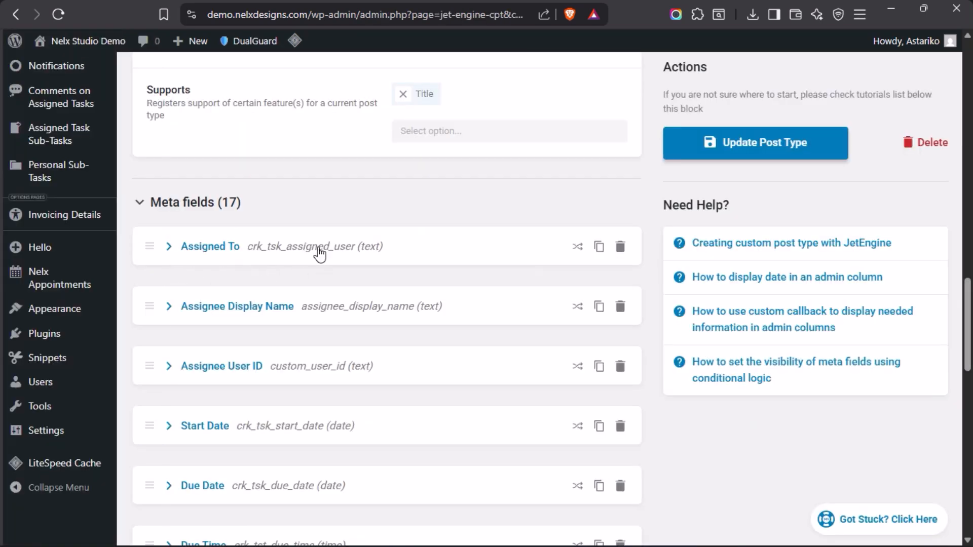
{"action": "left_click", "coordinate": [169, 246]}
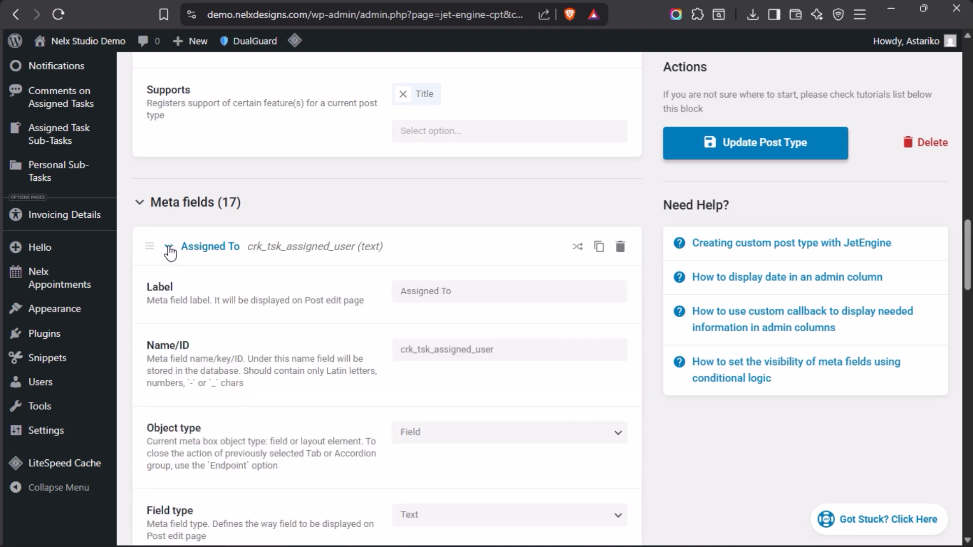
{"action": "left_click", "coordinate": [479, 288]}
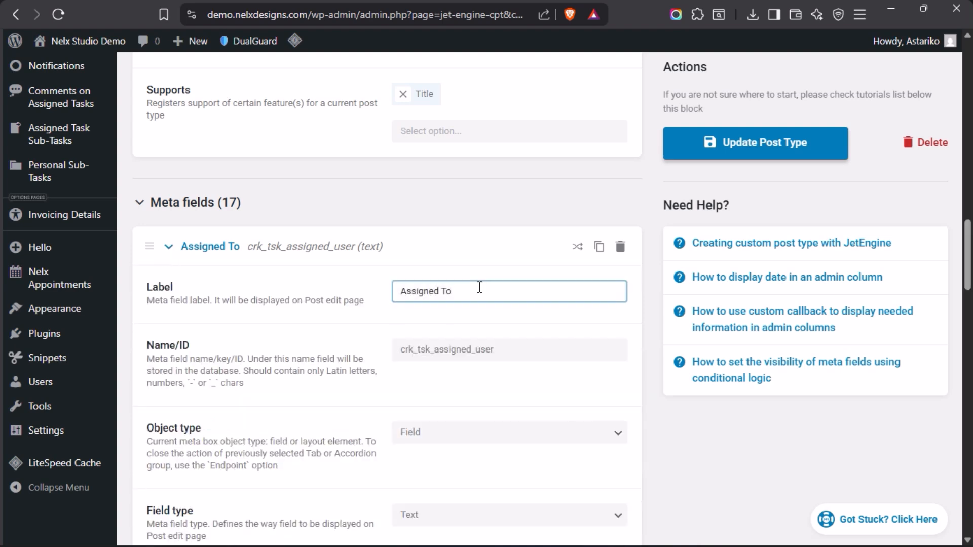
{"action": "type", "text": "Email"}
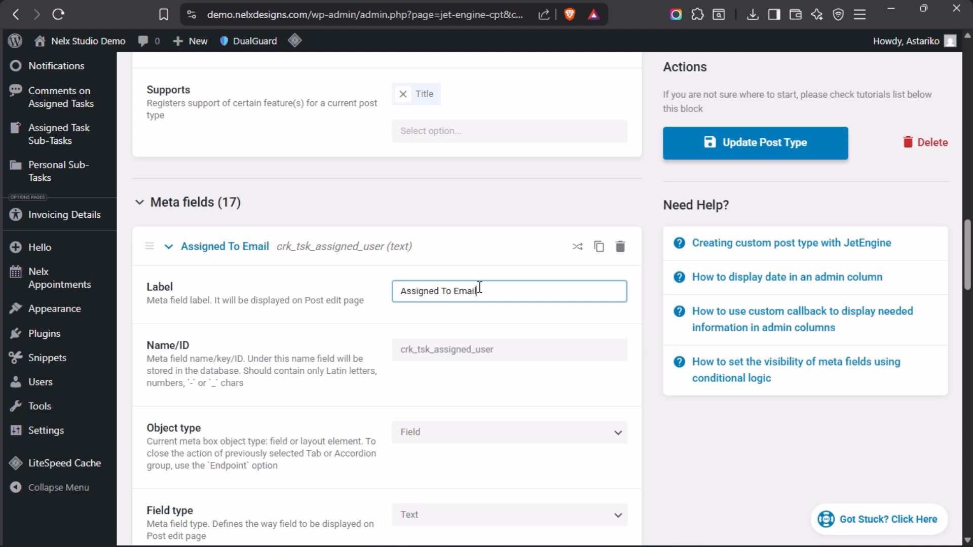
{"action": "left_click", "coordinate": [341, 289]}
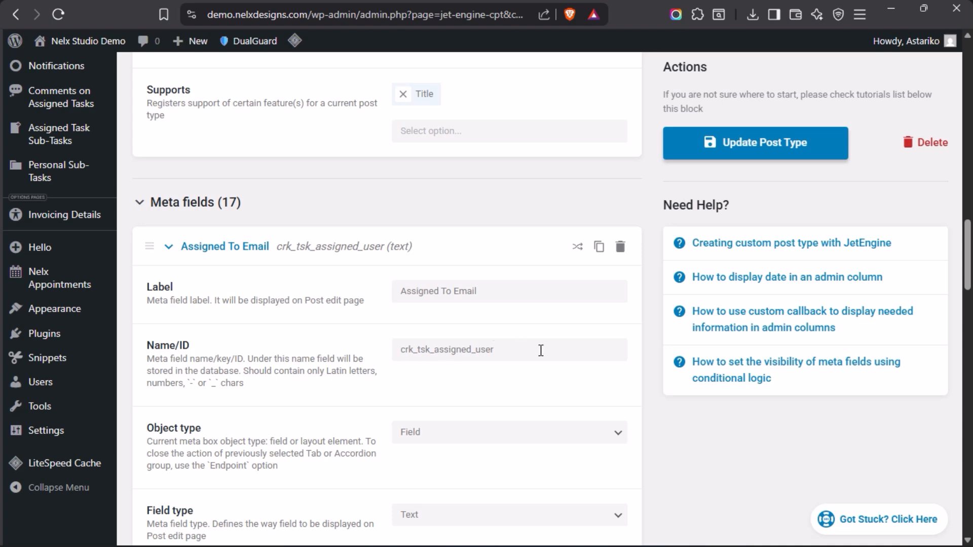
{"action": "scroll", "coordinate": [274, 326], "scroll_direction": "down", "scroll_amount": 2}
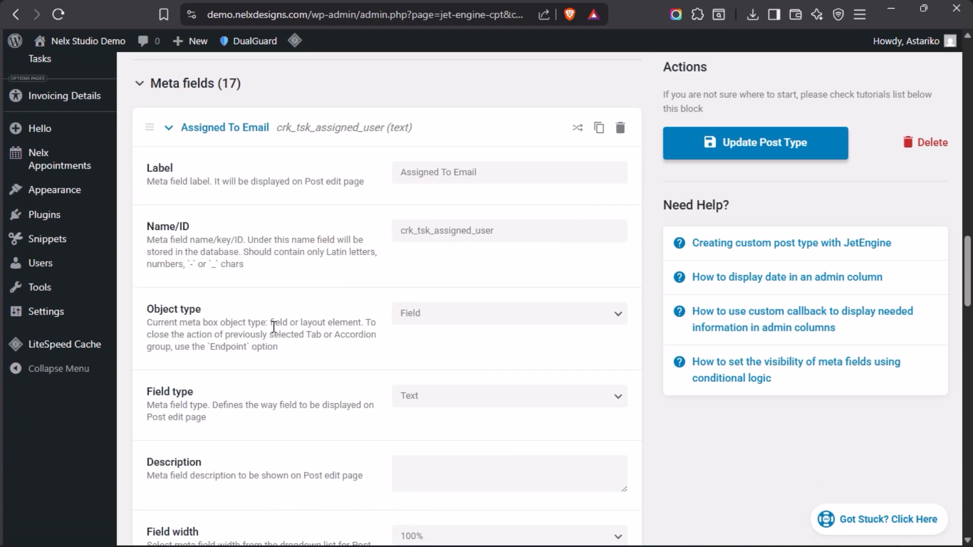
{"action": "scroll", "coordinate": [273, 327], "scroll_direction": "up", "scroll_amount": 2}
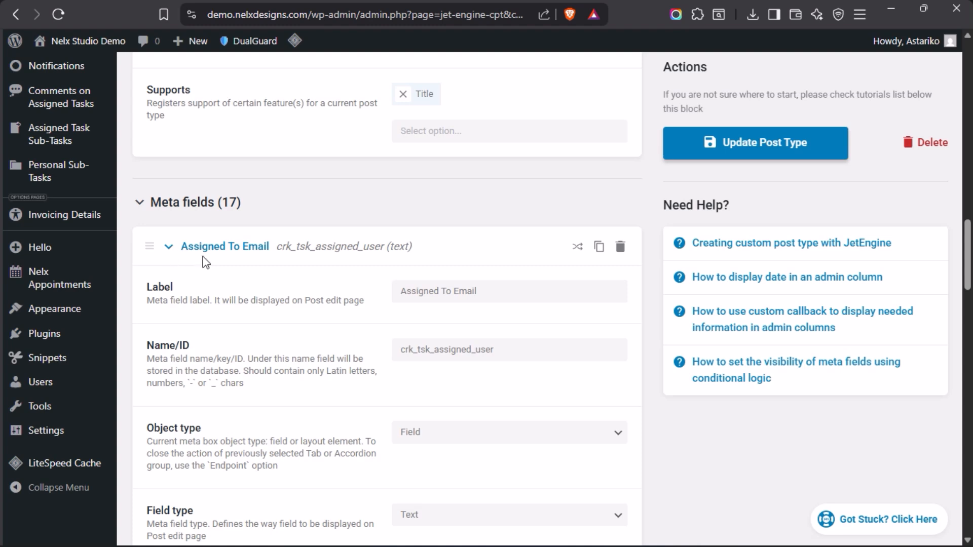
{"action": "left_click", "coordinate": [169, 247]}
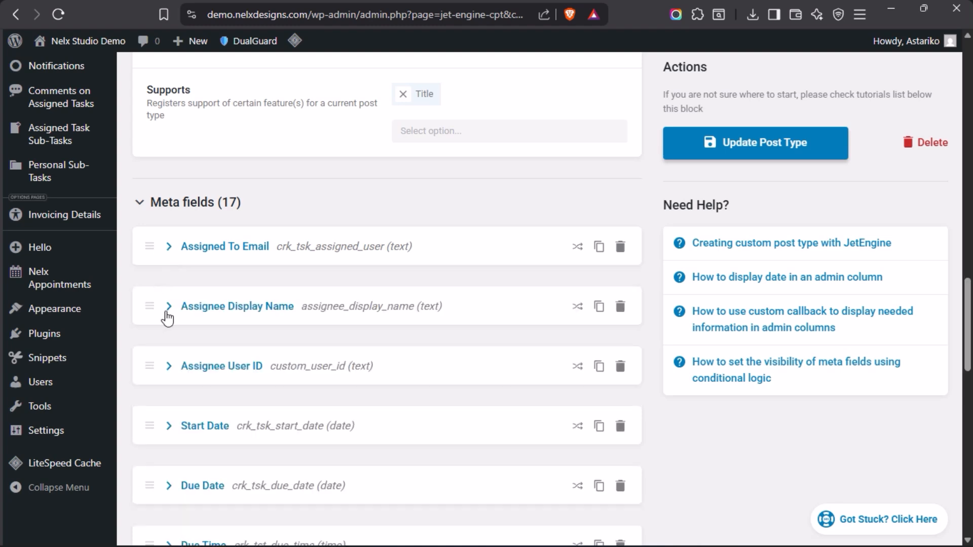
Inspect the settings of the Assignee Display Name and Assignee User ID meta fields, collapsing each one.
{"action": "left_click", "coordinate": [168, 307]}
{"action": "scroll", "coordinate": [385, 380], "scroll_direction": "down", "scroll_amount": 2}
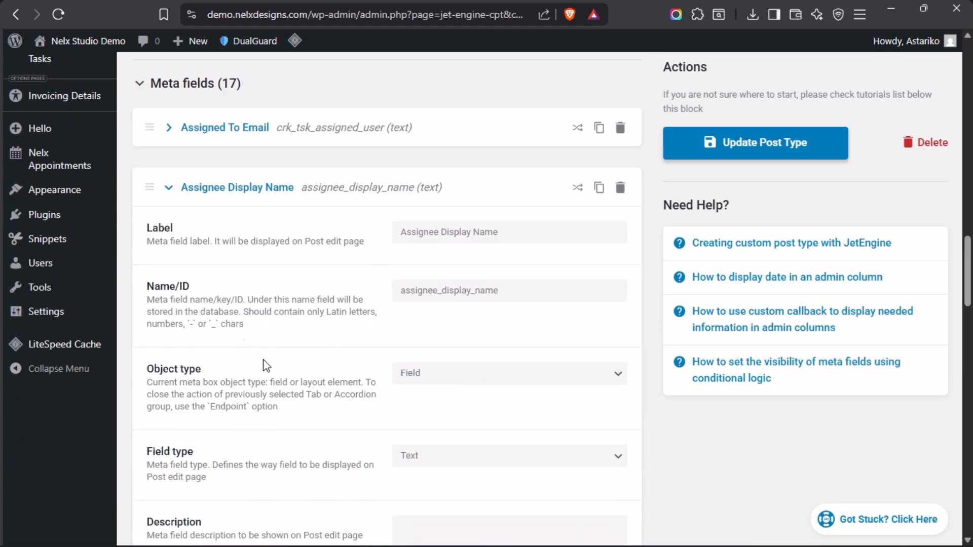
{"action": "left_click", "coordinate": [169, 188]}
{"action": "left_click", "coordinate": [169, 247]}
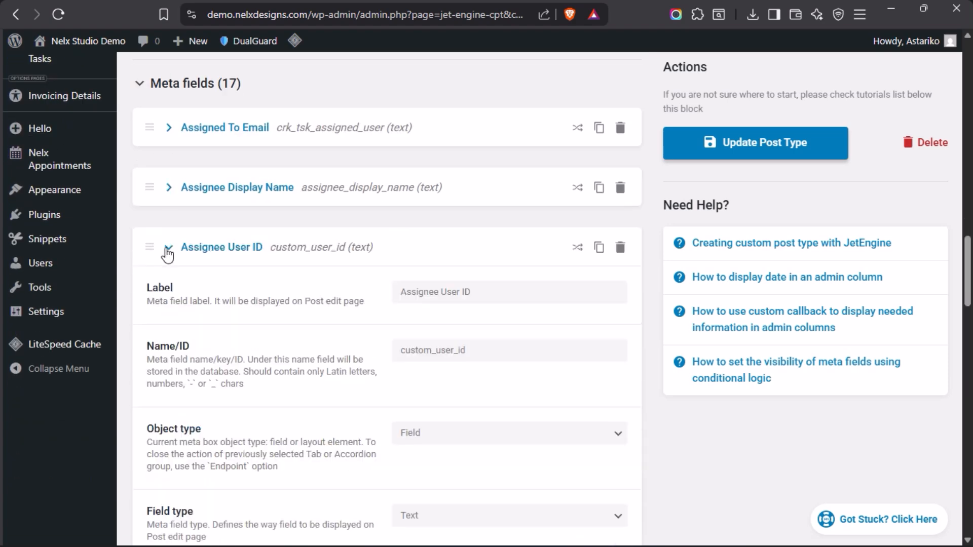
{"action": "scroll", "coordinate": [250, 336], "scroll_direction": "down", "scroll_amount": 2}
{"action": "scroll", "coordinate": [243, 339], "scroll_direction": "up", "scroll_amount": 2}
{"action": "scroll", "coordinate": [244, 338], "scroll_direction": "up", "scroll_amount": 2}
{"action": "left_click", "coordinate": [168, 366]}
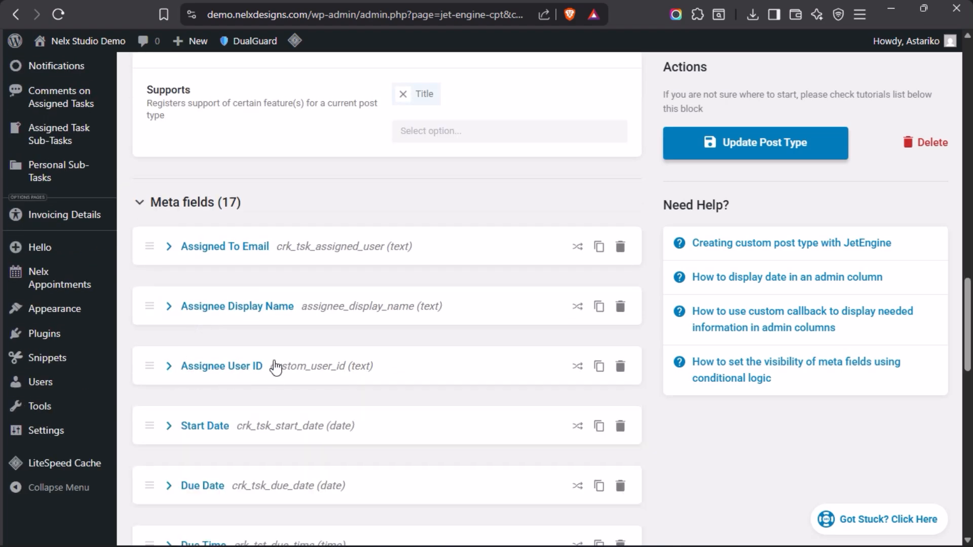
{"action": "scroll", "coordinate": [304, 353], "scroll_direction": "down", "scroll_amount": 2}
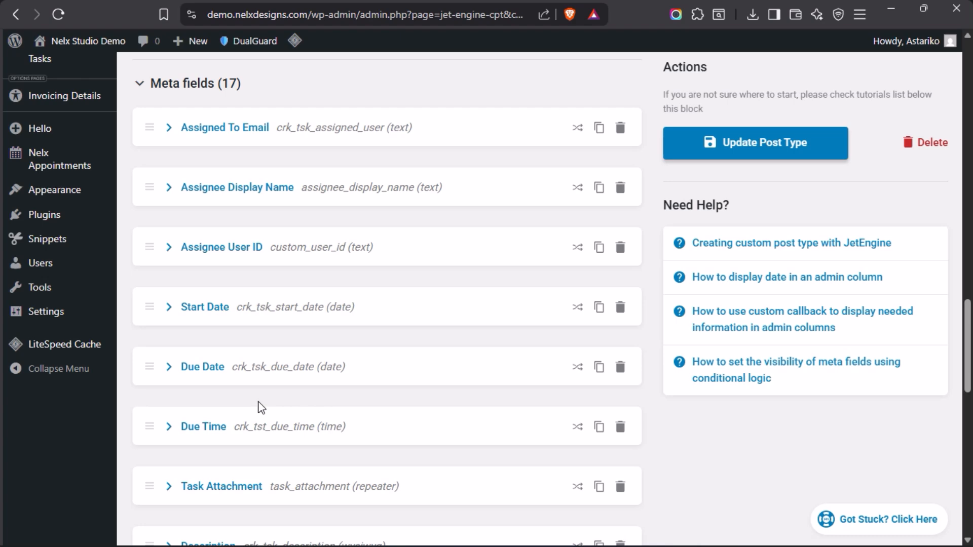
Switch to the Account tab, review the fields of the Assign Task form down to Task Attachment, and close the form.
{"action": "mouse_move", "coordinate": [1, 241]}
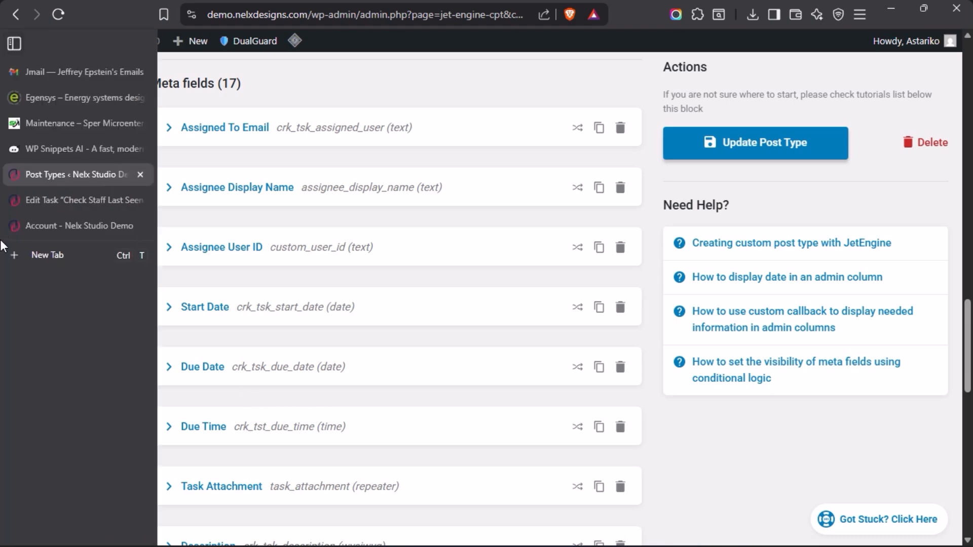
{"action": "left_click", "coordinate": [53, 229]}
{"action": "left_click", "coordinate": [268, 124]}
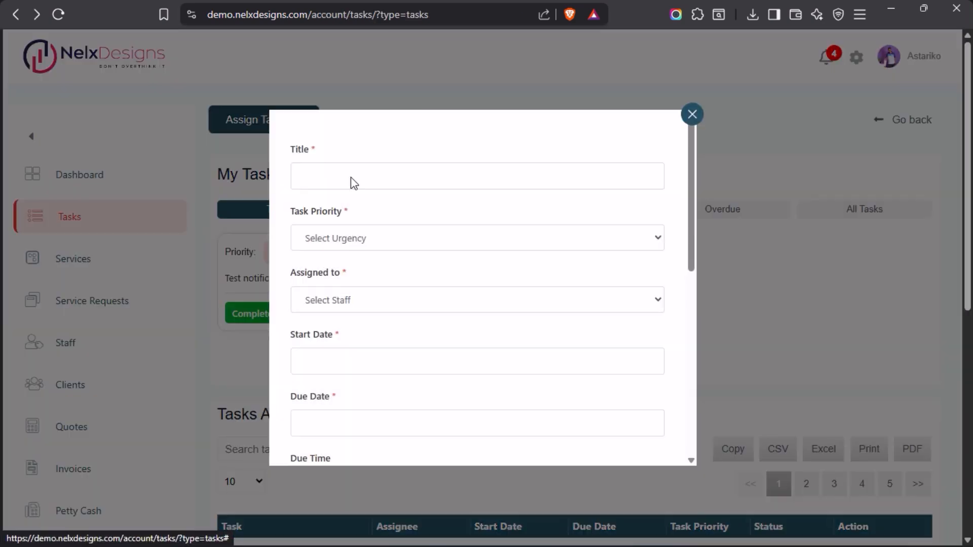
{"action": "scroll", "coordinate": [373, 312], "scroll_direction": "down", "scroll_amount": 2}
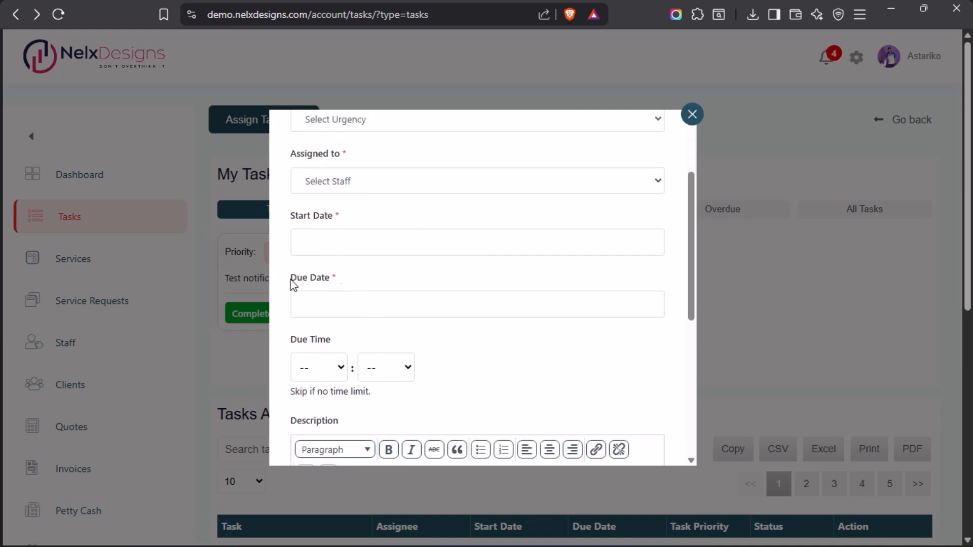
{"action": "scroll", "coordinate": [326, 282], "scroll_direction": "down", "scroll_amount": 2}
{"action": "scroll", "coordinate": [436, 263], "scroll_direction": "up", "scroll_amount": 2}
{"action": "scroll", "coordinate": [439, 363], "scroll_direction": "down", "scroll_amount": 4}
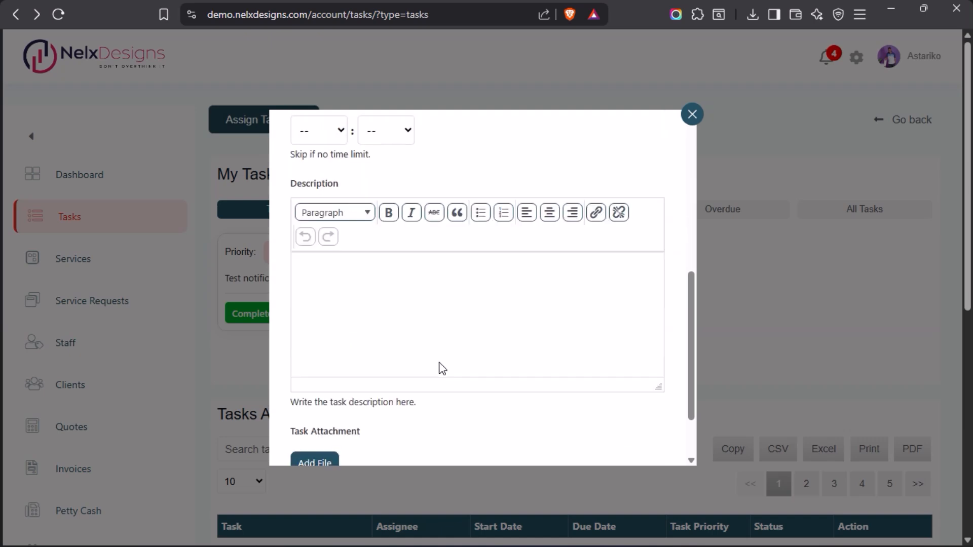
{"action": "left_click", "coordinate": [692, 114]}
Return to the Post Types tab and inspect the Start Date meta field's field type, Save as timestamp option and field width.
{"action": "mouse_move", "coordinate": [10, 228]}
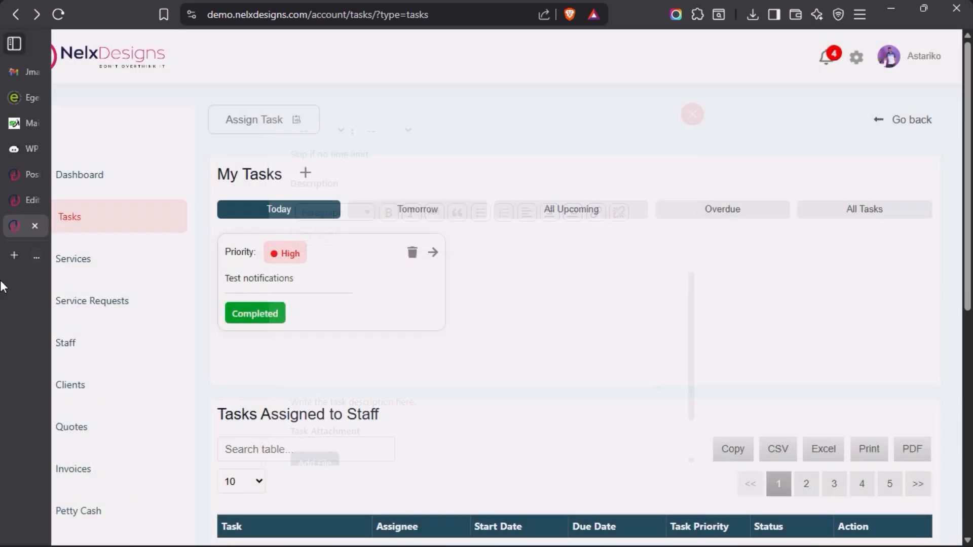
{"action": "mouse_move", "coordinate": [42, 199]}
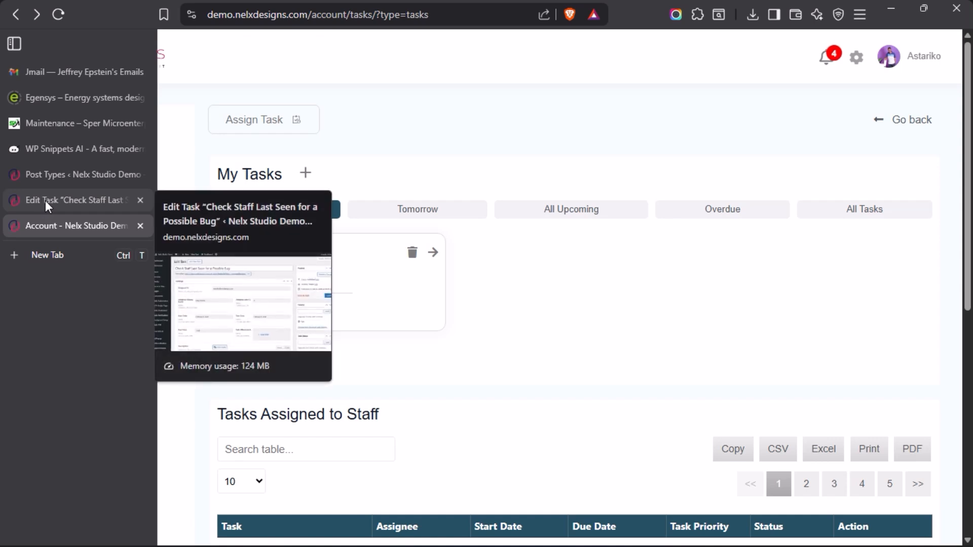
{"action": "left_click", "coordinate": [59, 173]}
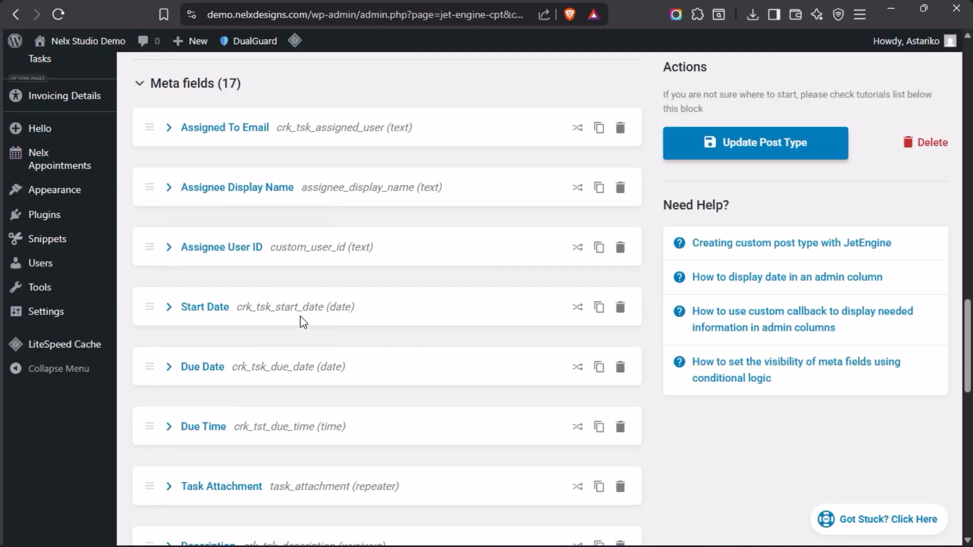
{"action": "left_click", "coordinate": [169, 308]}
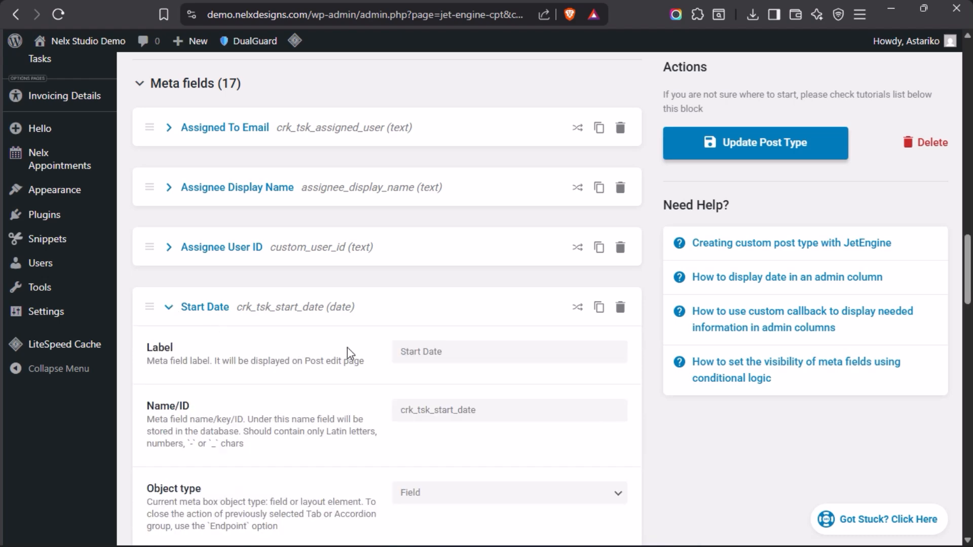
{"action": "scroll", "coordinate": [349, 353], "scroll_direction": "down", "scroll_amount": 9}
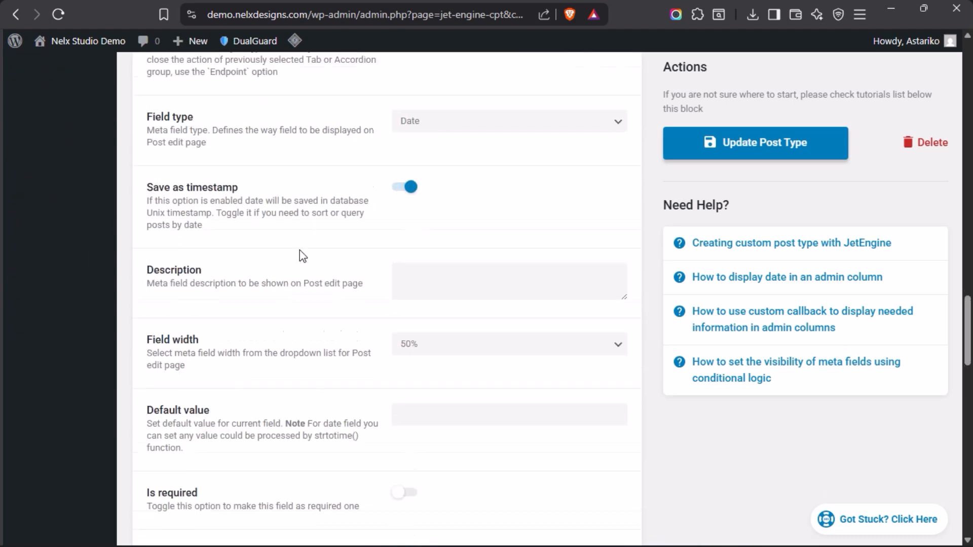
{"action": "scroll", "coordinate": [299, 288], "scroll_direction": "up", "scroll_amount": 2}
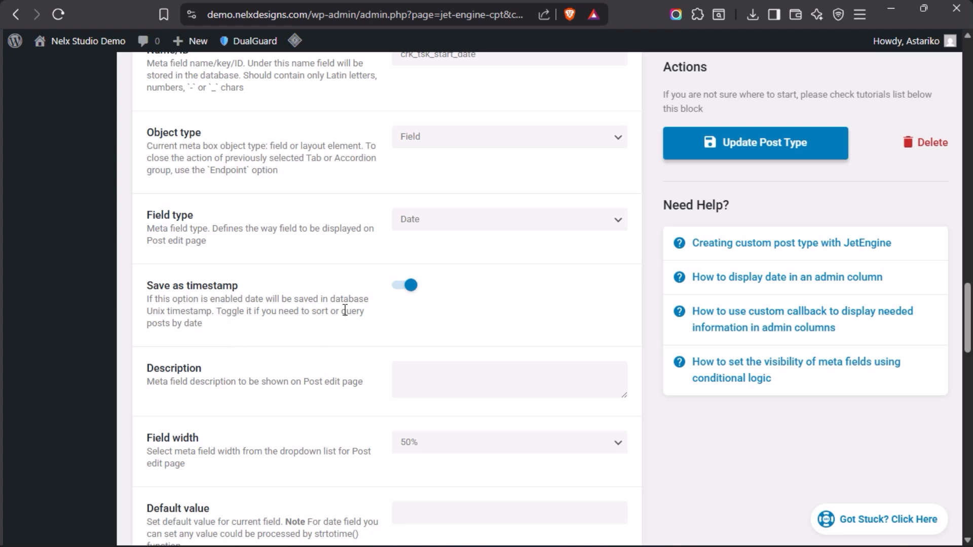
Switch to the Account tab and view the Tomorrow and All Upcoming lists under My Tasks.
{"action": "mouse_move", "coordinate": [50, 221]}
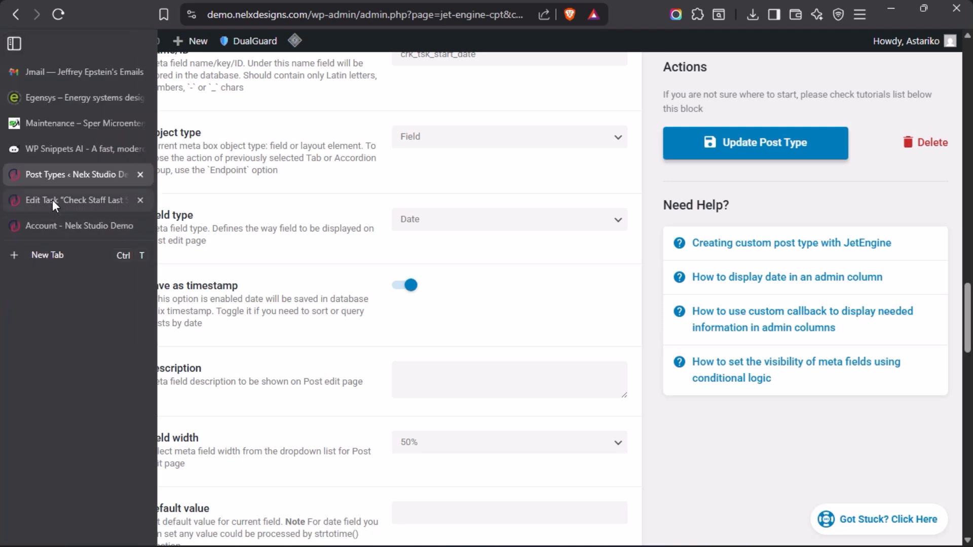
{"action": "left_click", "coordinate": [52, 226]}
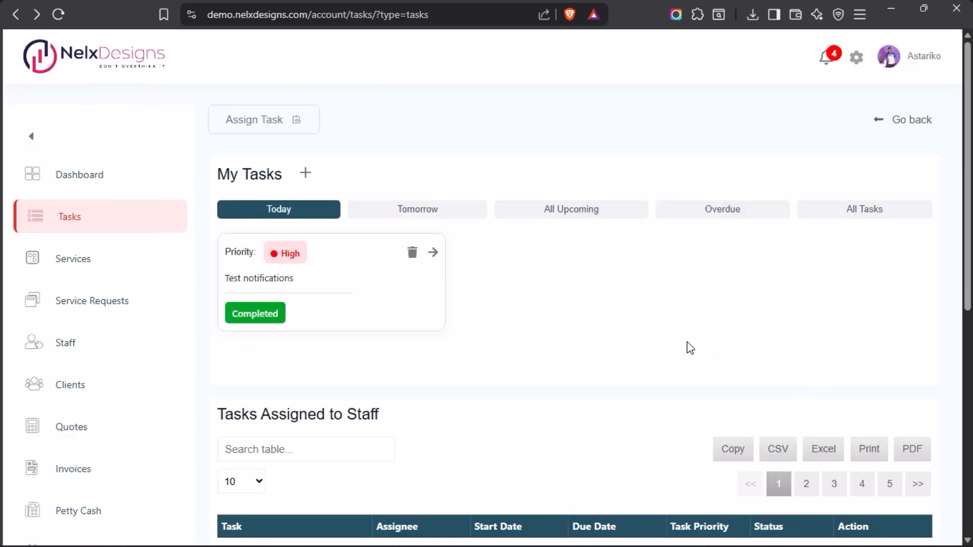
{"action": "left_click", "coordinate": [414, 216]}
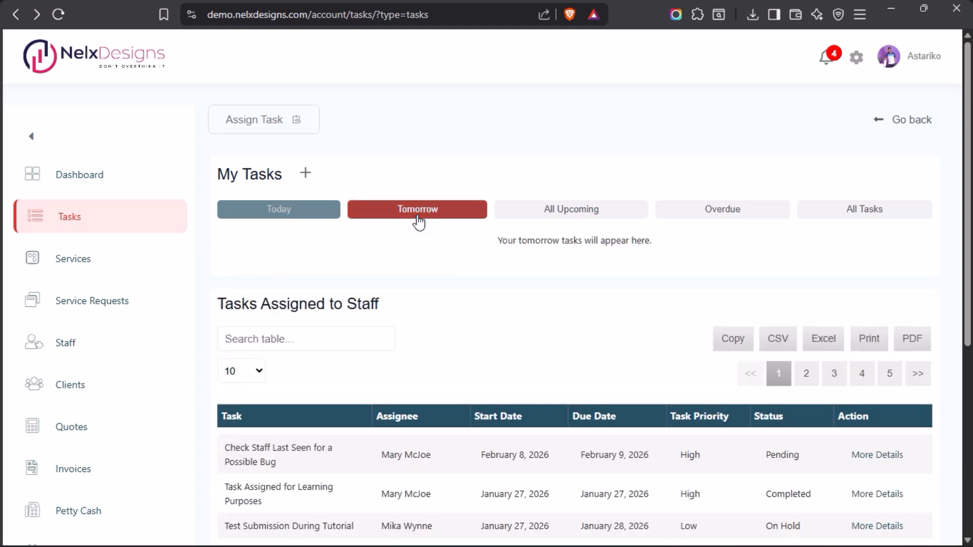
{"action": "left_click", "coordinate": [595, 215]}
Return to the Post Types tab, recheck the Start Date field's Save as timestamp option, and collapse the field.
{"action": "mouse_move", "coordinate": [2, 262]}
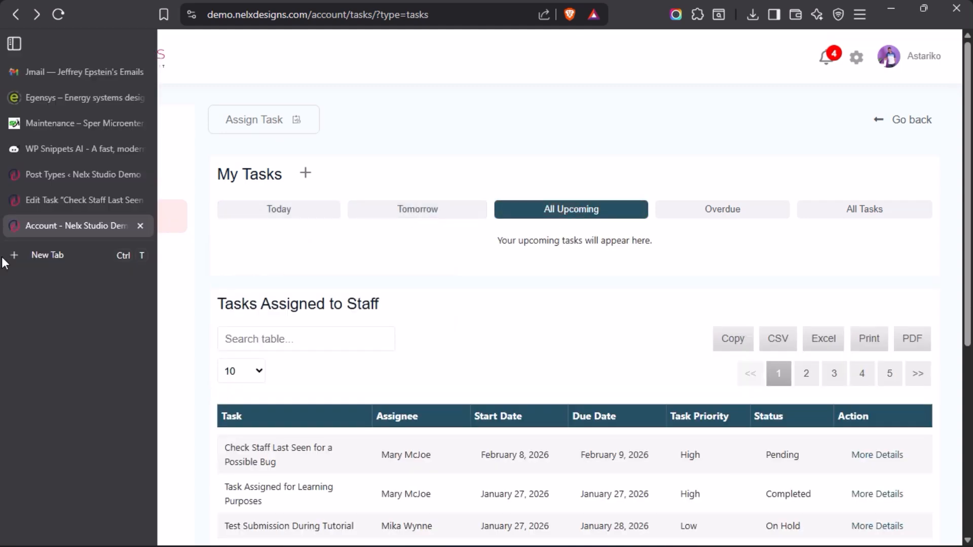
{"action": "left_click", "coordinate": [56, 174]}
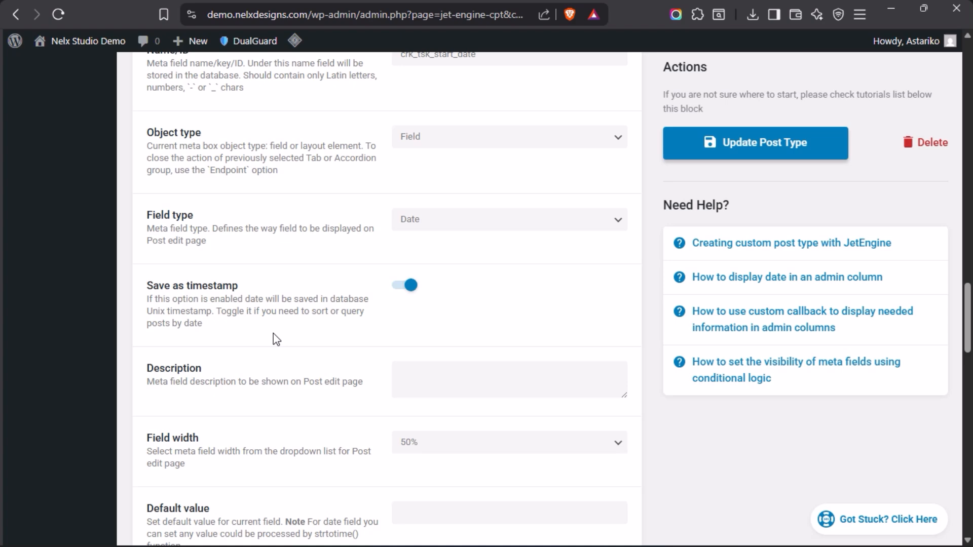
{"action": "scroll", "coordinate": [280, 324], "scroll_direction": "up", "scroll_amount": 5}
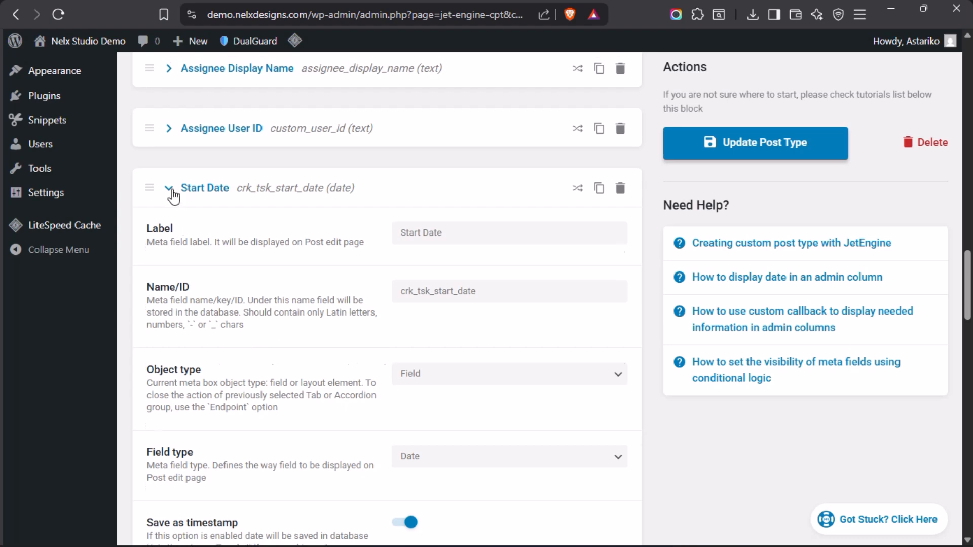
{"action": "left_click", "coordinate": [168, 188]}
Inspect the Due Date meta field's settings and available field types, keep its type as Date, and collapse the field.
{"action": "left_click", "coordinate": [173, 250]}
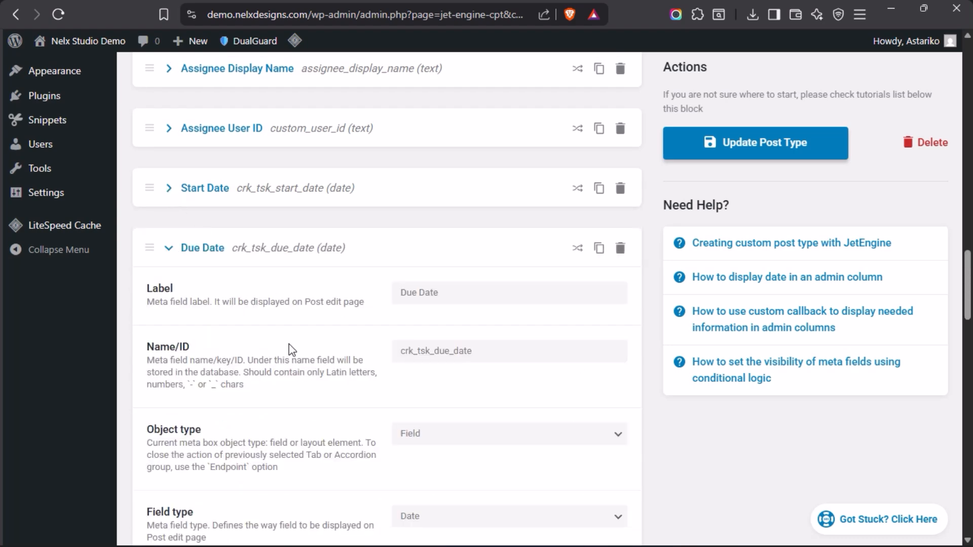
{"action": "scroll", "coordinate": [307, 344], "scroll_direction": "down", "scroll_amount": 2}
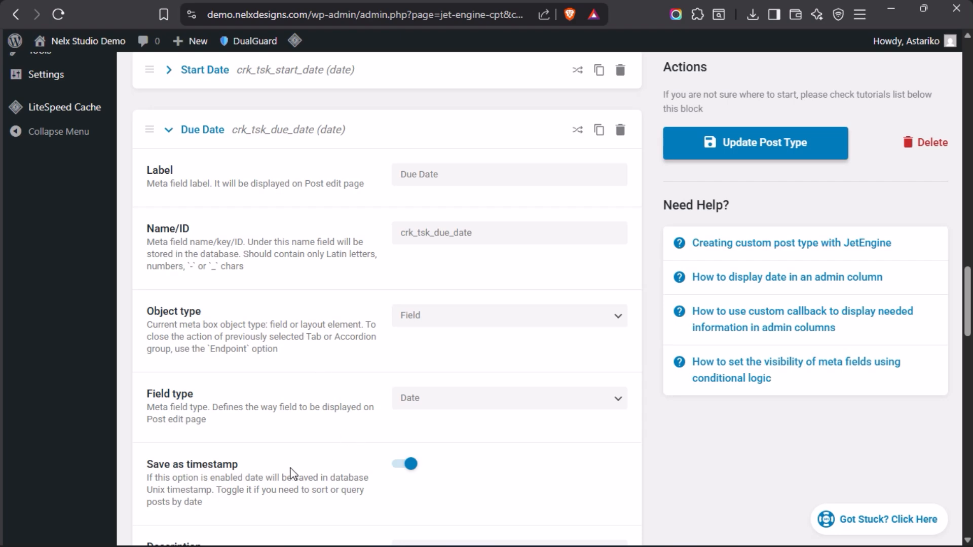
{"action": "scroll", "coordinate": [268, 353], "scroll_direction": "down", "scroll_amount": 2}
{"action": "scroll", "coordinate": [269, 341], "scroll_direction": "down", "scroll_amount": 2}
{"action": "scroll", "coordinate": [269, 342], "scroll_direction": "up", "scroll_amount": 2}
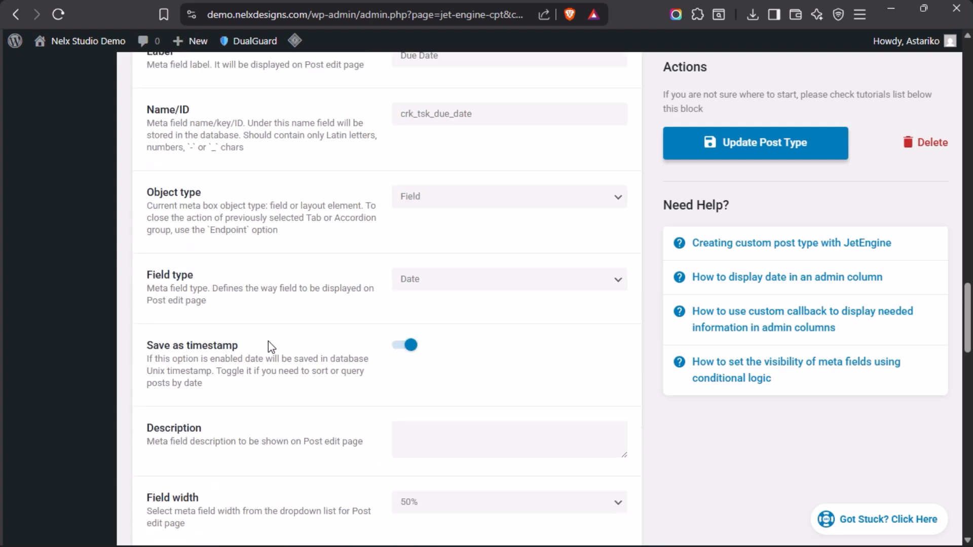
{"action": "left_click", "coordinate": [503, 284]}
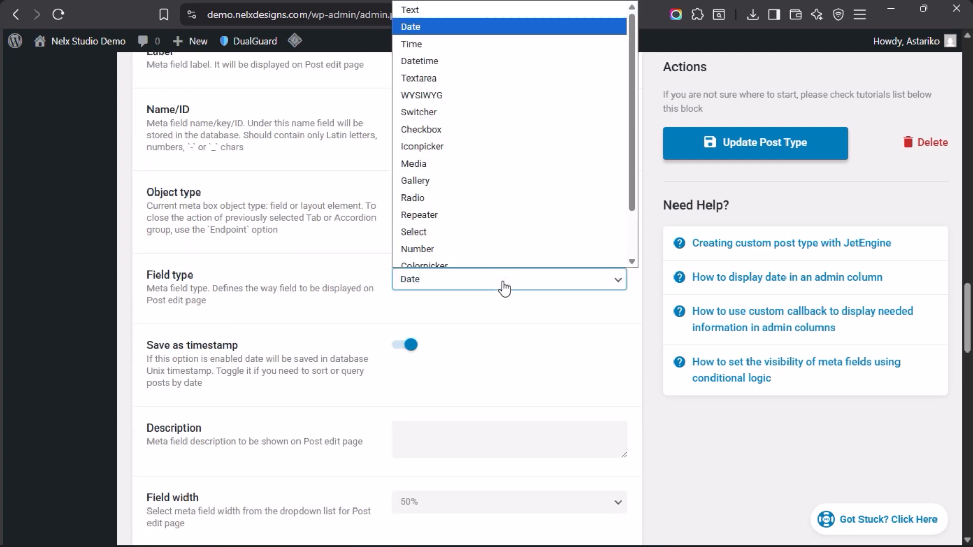
{"action": "left_click", "coordinate": [456, 39]}
{"action": "scroll", "coordinate": [223, 197], "scroll_direction": "up", "scroll_amount": 4}
{"action": "left_click", "coordinate": [168, 248]}
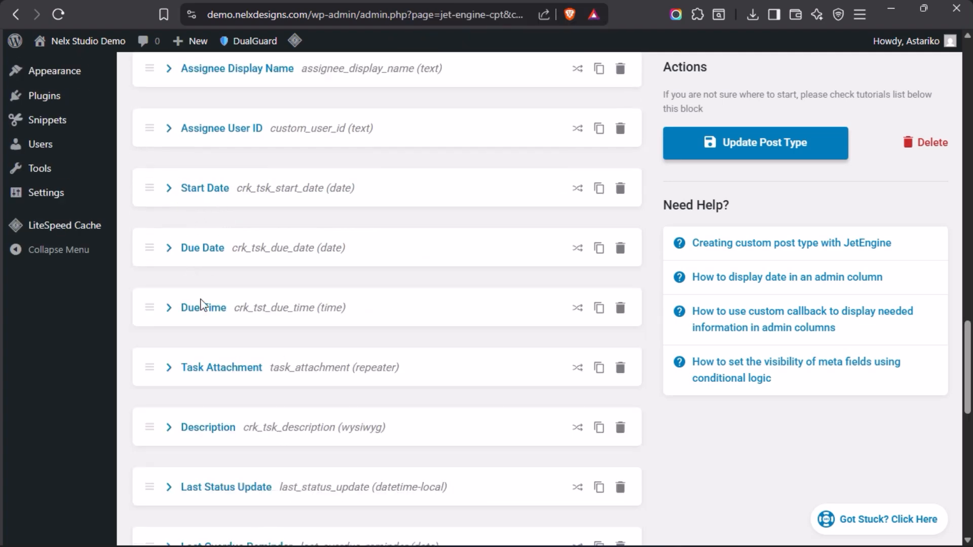
Expand the Due Time meta field and inspect its label, name, object type and field type.
{"action": "left_click", "coordinate": [168, 307]}
{"action": "scroll", "coordinate": [402, 283], "scroll_direction": "down", "scroll_amount": 2}
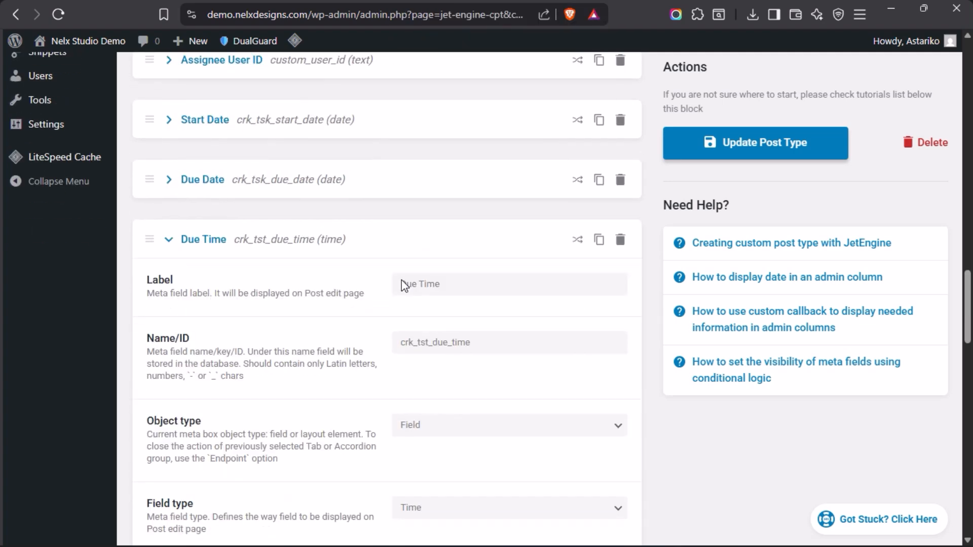
{"action": "scroll", "coordinate": [355, 253], "scroll_direction": "down", "scroll_amount": 3}
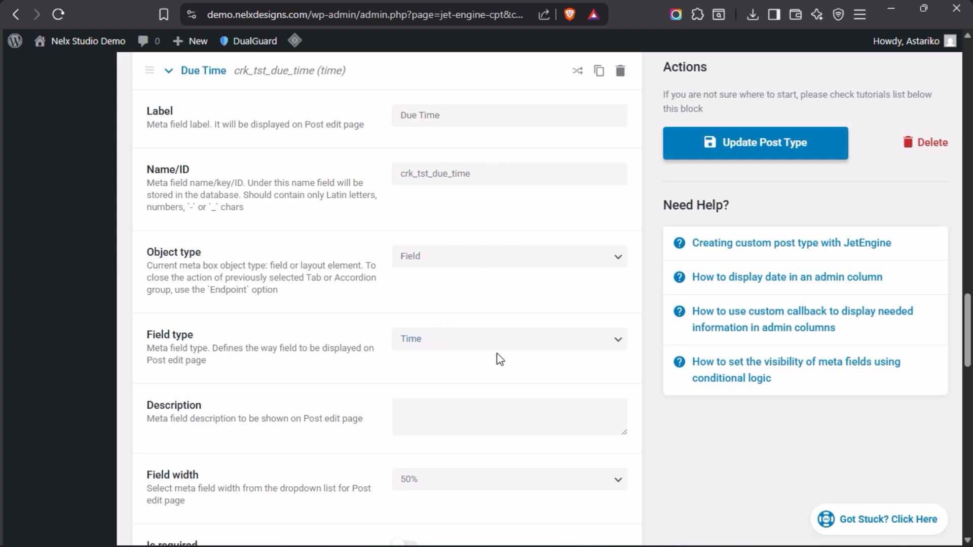
Inspect the Due Time field's available types and remaining settings, keep its type as Time, and collapse the field.
{"action": "left_click", "coordinate": [456, 340]}
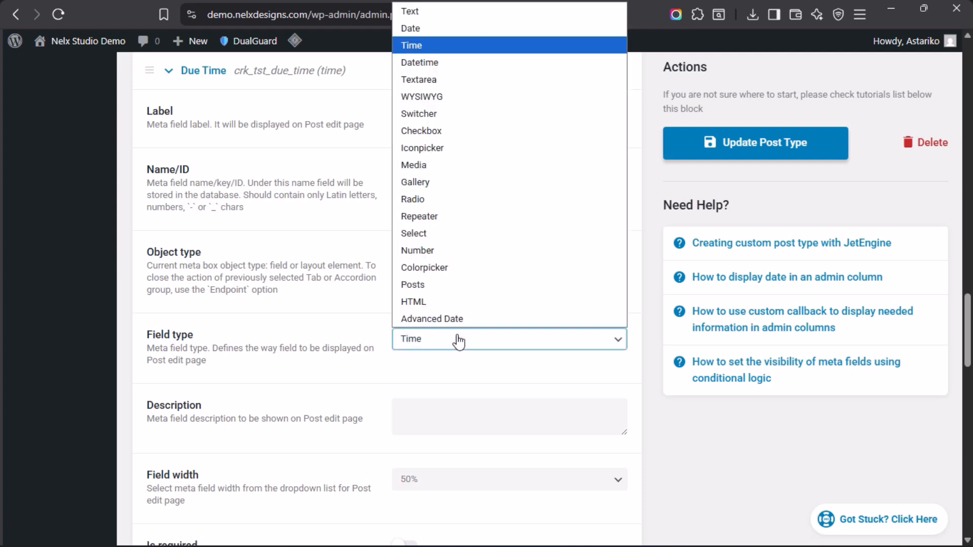
{"action": "left_click", "coordinate": [453, 44]}
{"action": "scroll", "coordinate": [327, 230], "scroll_direction": "down", "scroll_amount": 4}
{"action": "scroll", "coordinate": [326, 228], "scroll_direction": "down", "scroll_amount": 7}
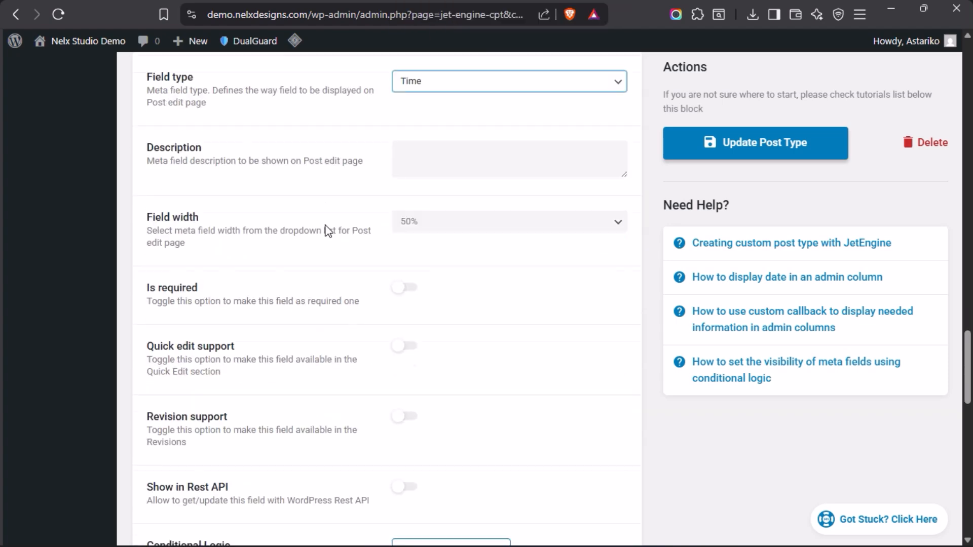
{"action": "scroll", "coordinate": [304, 228], "scroll_direction": "up", "scroll_amount": 13}
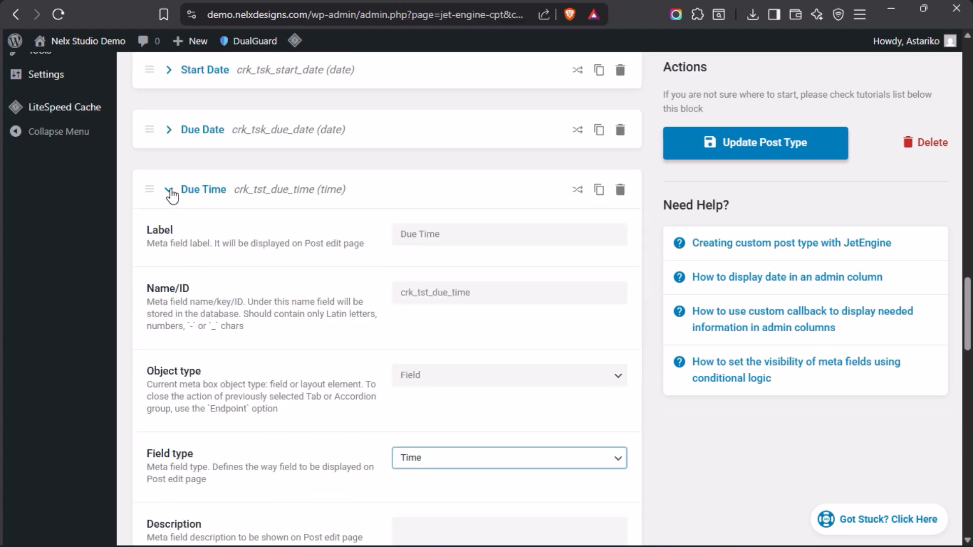
{"action": "left_click", "coordinate": [170, 189]}
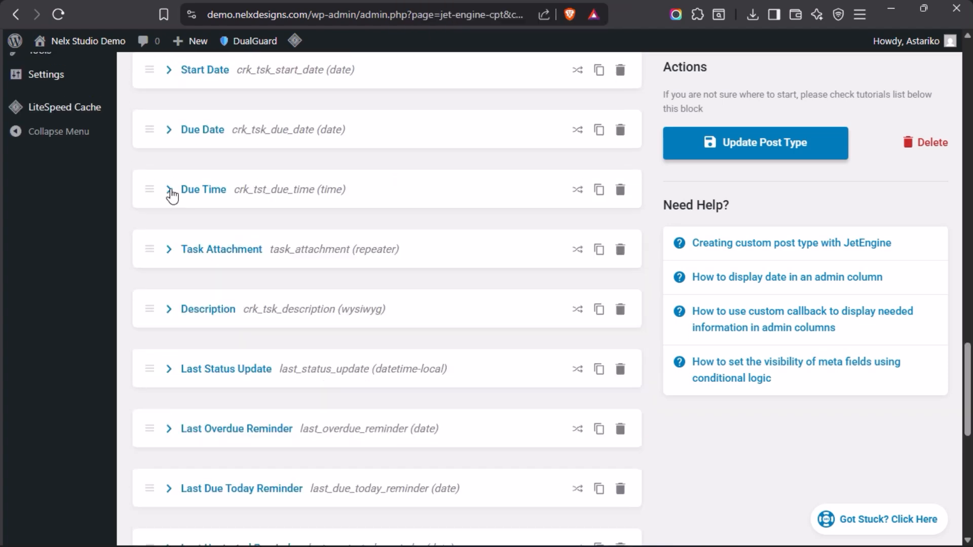
Expand the Task Attachment meta field and compare it with the attachment section of the Assign Task form in the Account tab.
{"action": "left_click", "coordinate": [169, 249]}
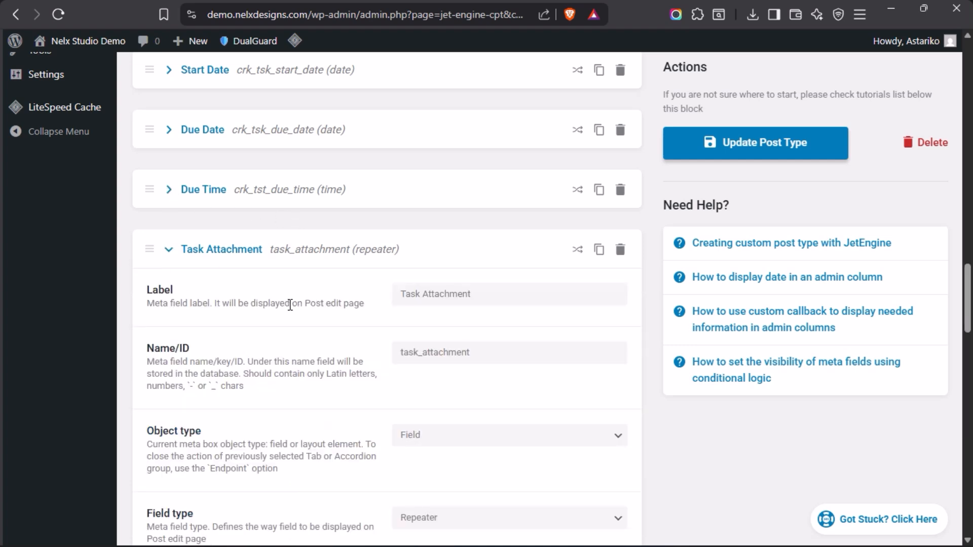
{"action": "mouse_move", "coordinate": [4, 157]}
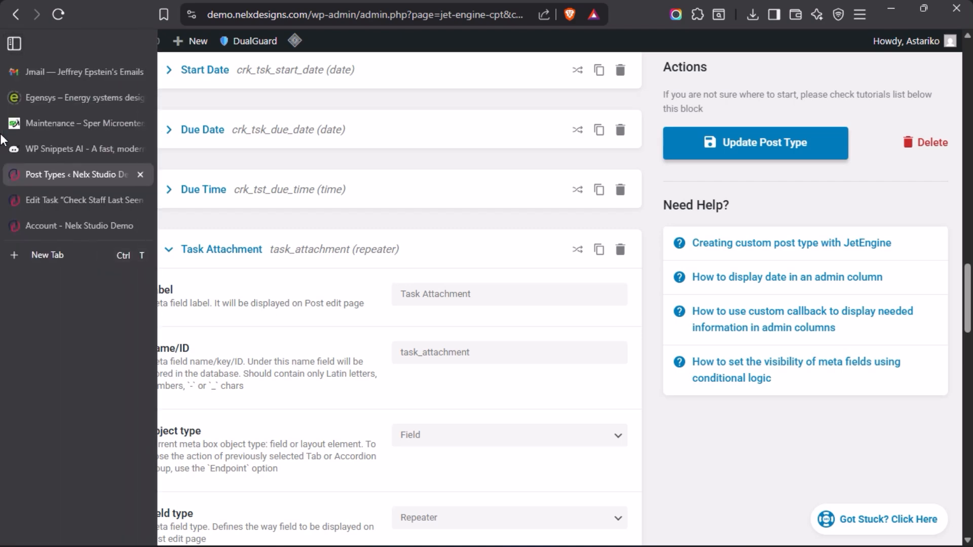
{"action": "left_click", "coordinate": [44, 226]}
{"action": "left_click", "coordinate": [274, 126]}
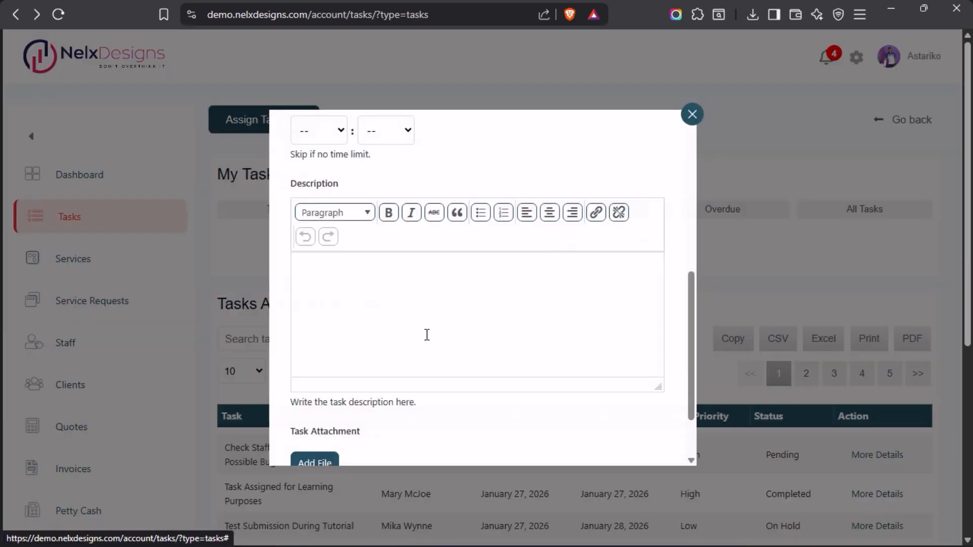
{"action": "scroll", "coordinate": [424, 339], "scroll_direction": "down", "scroll_amount": 3}
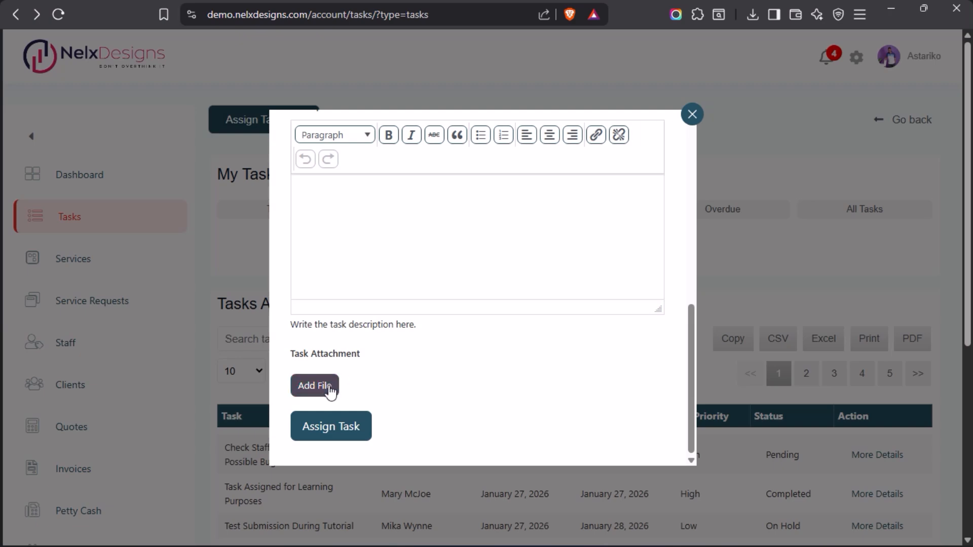
{"action": "left_click", "coordinate": [692, 115]}
Open the new task form under My Tasks, review its fields through to the attachment section, and close it.
{"action": "left_click", "coordinate": [305, 173]}
{"action": "scroll", "coordinate": [349, 370], "scroll_direction": "down", "scroll_amount": 5}
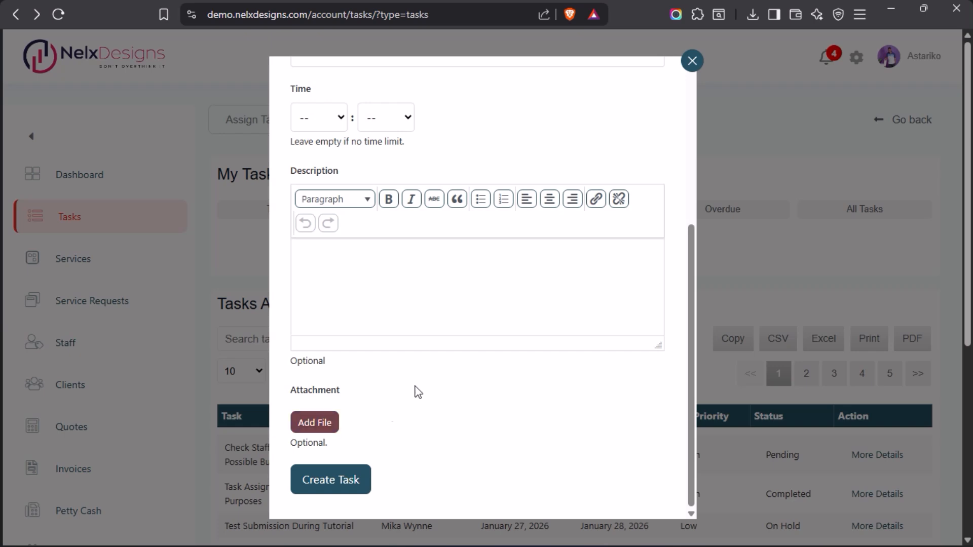
{"action": "scroll", "coordinate": [421, 313], "scroll_direction": "up", "scroll_amount": 5}
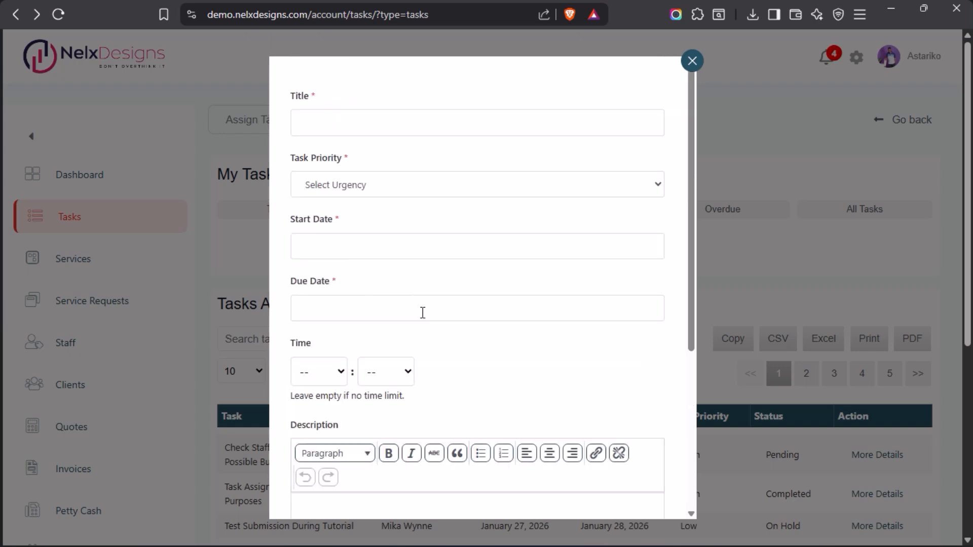
{"action": "left_click", "coordinate": [692, 61]}
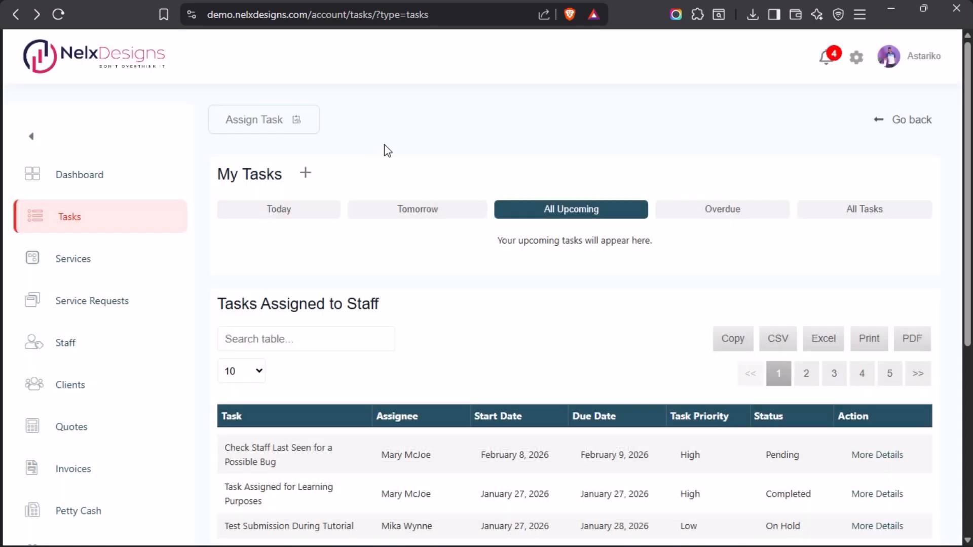
Glance at the Task Attachment field in the Post Types tab and return to the Account tab's task lists.
{"action": "mouse_move", "coordinate": [1, 234]}
{"action": "mouse_move", "coordinate": [45, 200]}
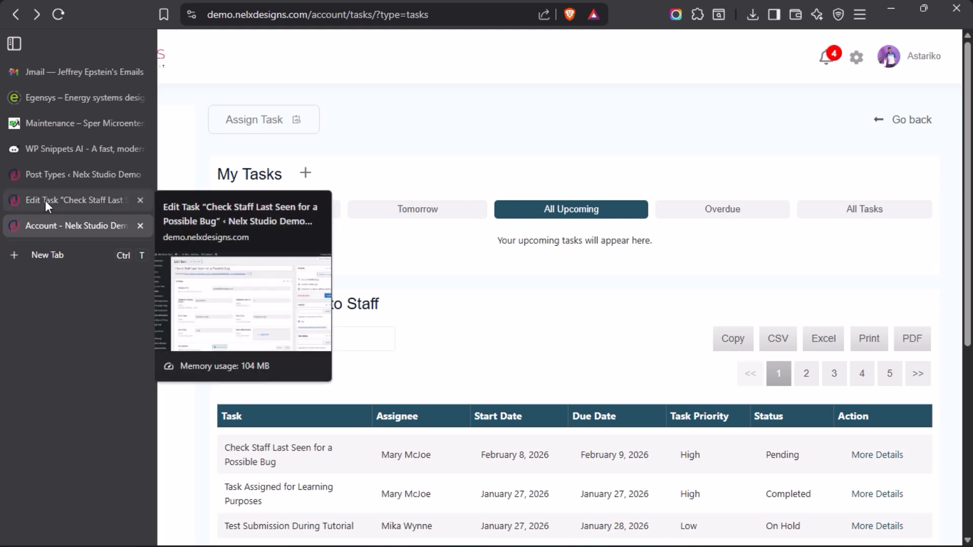
{"action": "left_click", "coordinate": [57, 174]}
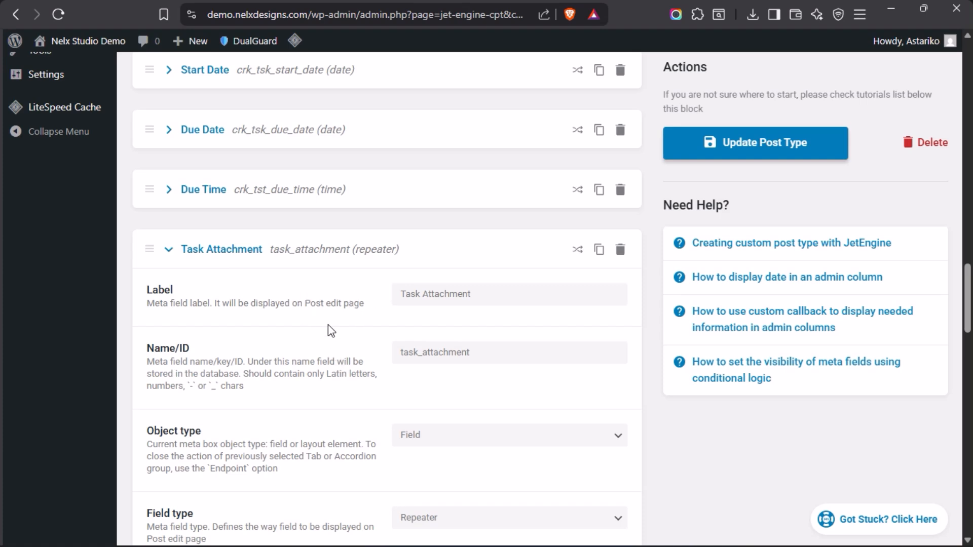
{"action": "mouse_move", "coordinate": [19, 202]}
{"action": "left_click", "coordinate": [33, 225]}
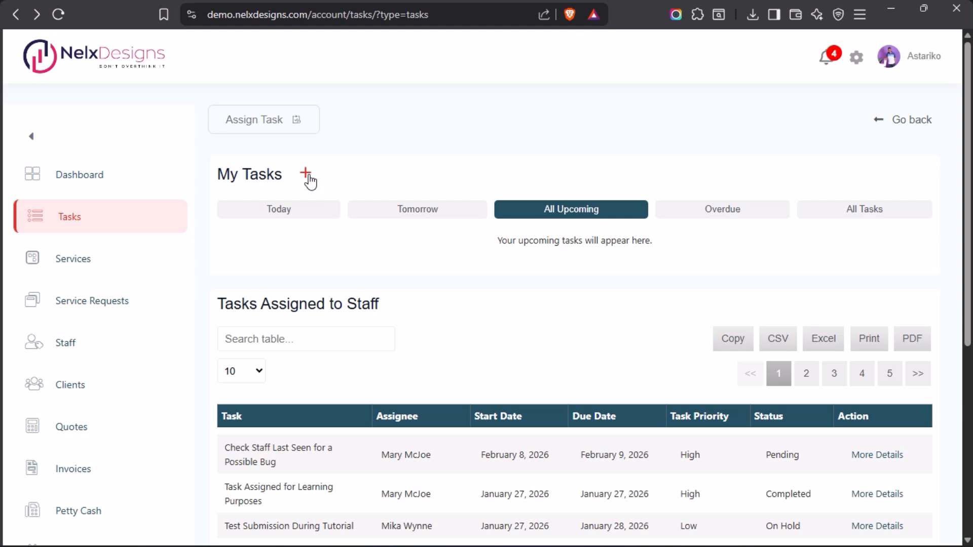
Return to the Post Types tab and review the Task Attachment field's label, name, object type, field type and repeater items.
{"action": "mouse_move", "coordinate": [2, 297]}
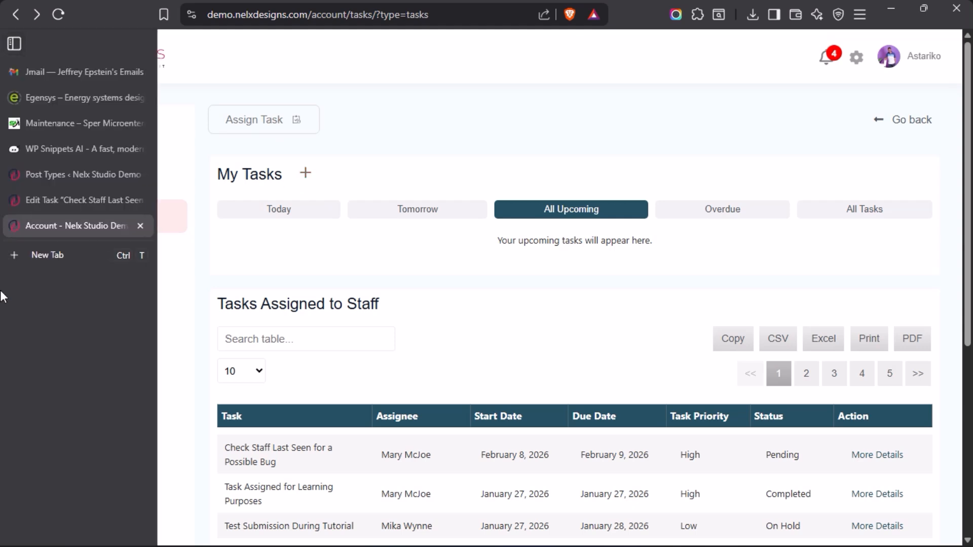
{"action": "left_click", "coordinate": [59, 174]}
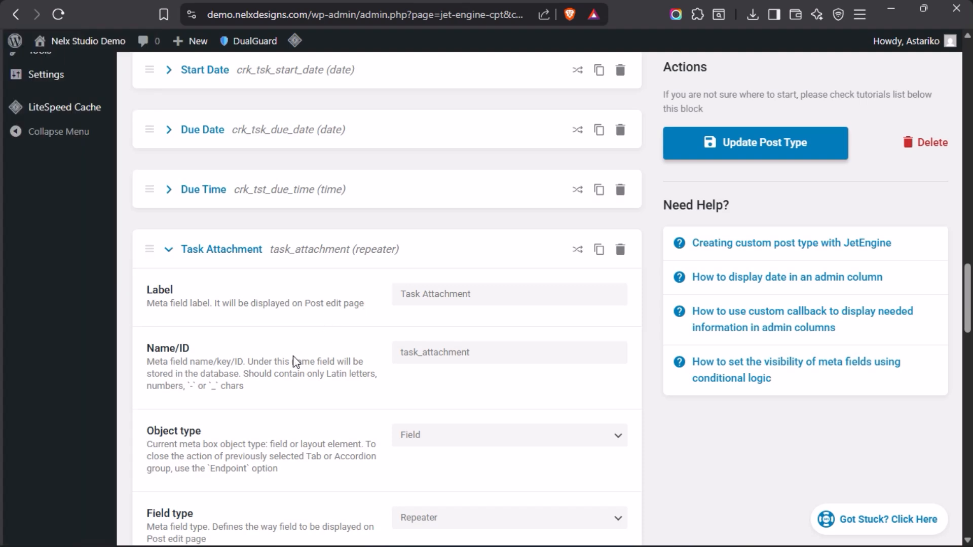
{"action": "scroll", "coordinate": [302, 332], "scroll_direction": "down", "scroll_amount": 2}
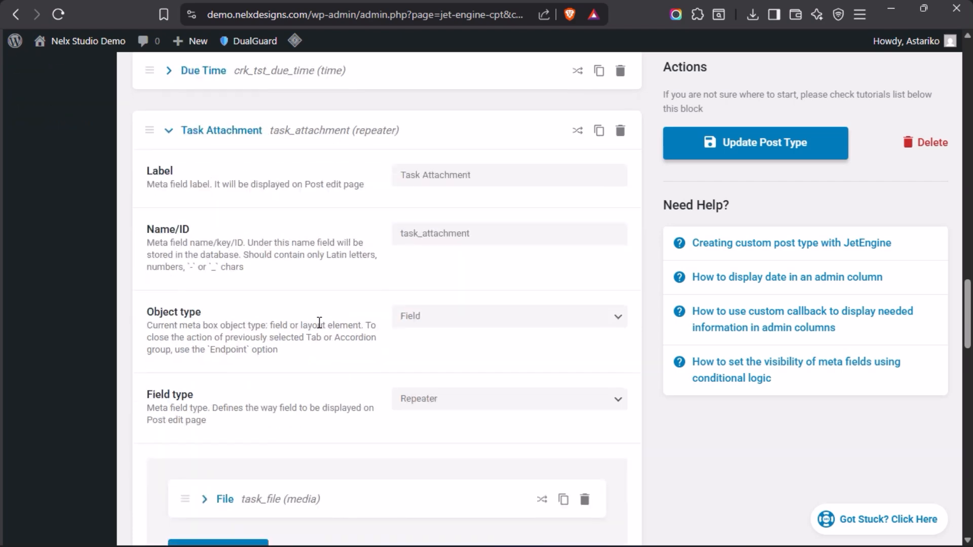
{"action": "scroll", "coordinate": [320, 298], "scroll_direction": "down", "scroll_amount": 2}
{"action": "scroll", "coordinate": [343, 271], "scroll_direction": "up", "scroll_amount": 5}
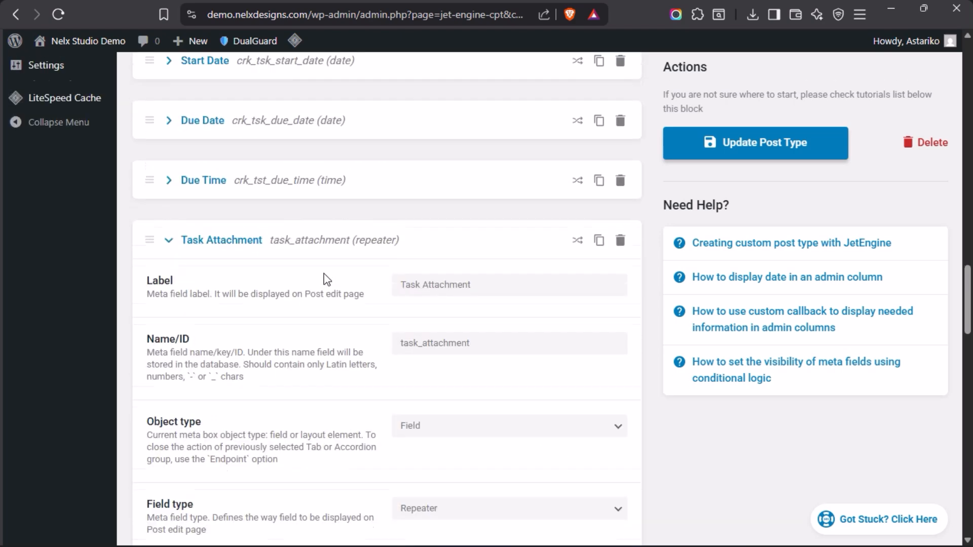
{"action": "scroll", "coordinate": [364, 321], "scroll_direction": "down", "scroll_amount": 2}
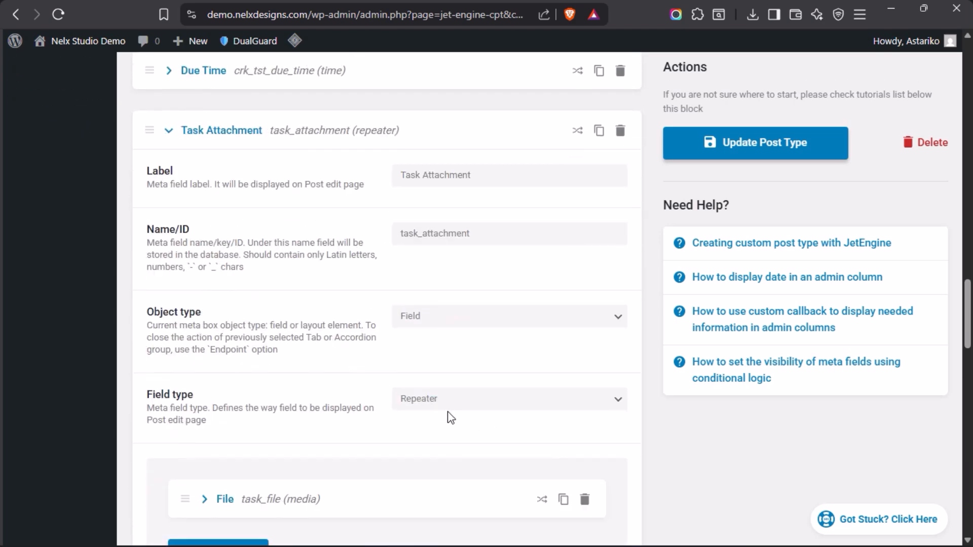
{"action": "scroll", "coordinate": [284, 322], "scroll_direction": "down", "scroll_amount": 2}
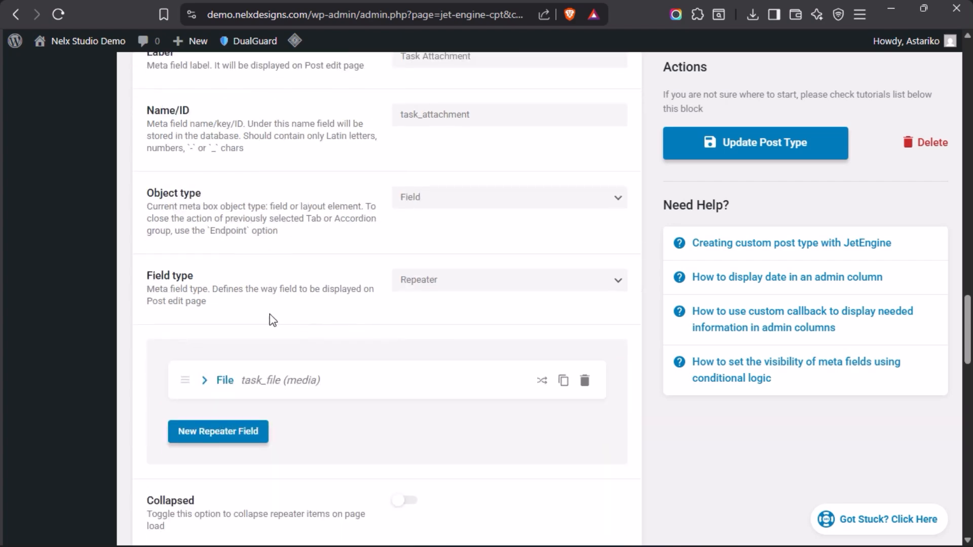
Expand the File repeater item, inspect its settings and available types, and keep its type as Media.
{"action": "left_click", "coordinate": [205, 381]}
{"action": "scroll", "coordinate": [339, 277], "scroll_direction": "down", "scroll_amount": 4}
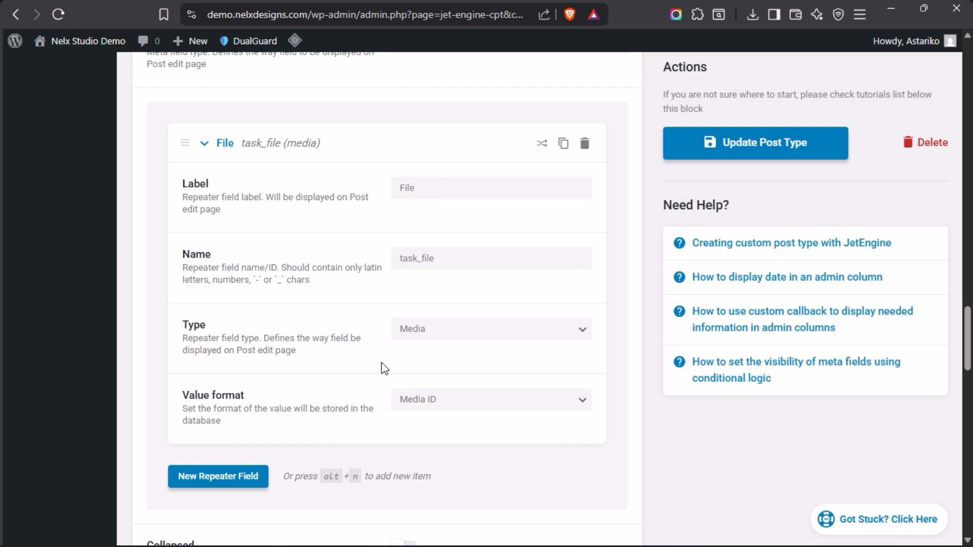
{"action": "left_click", "coordinate": [471, 332]}
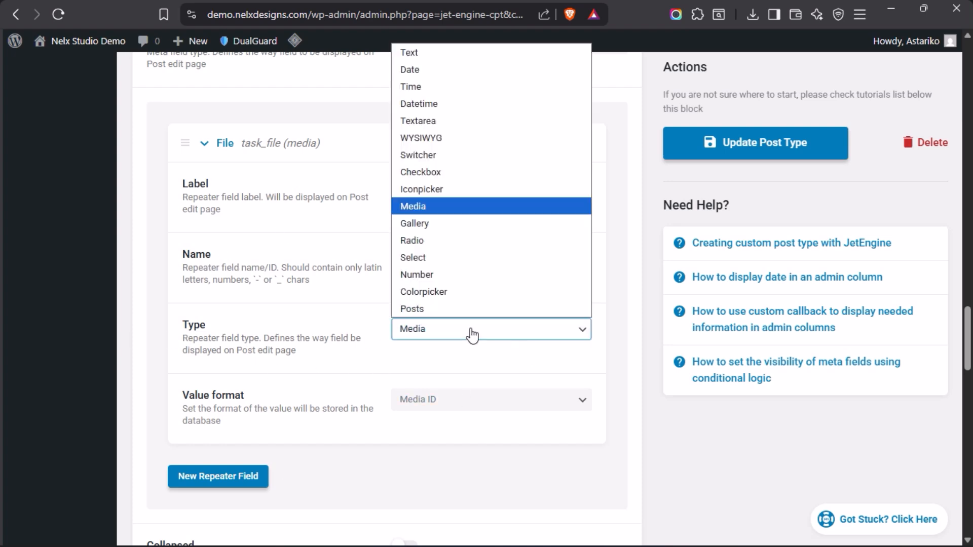
{"action": "left_click", "coordinate": [436, 206]}
Inspect the File item's value format options and keep the format as Media ID.
{"action": "left_click", "coordinate": [463, 402]}
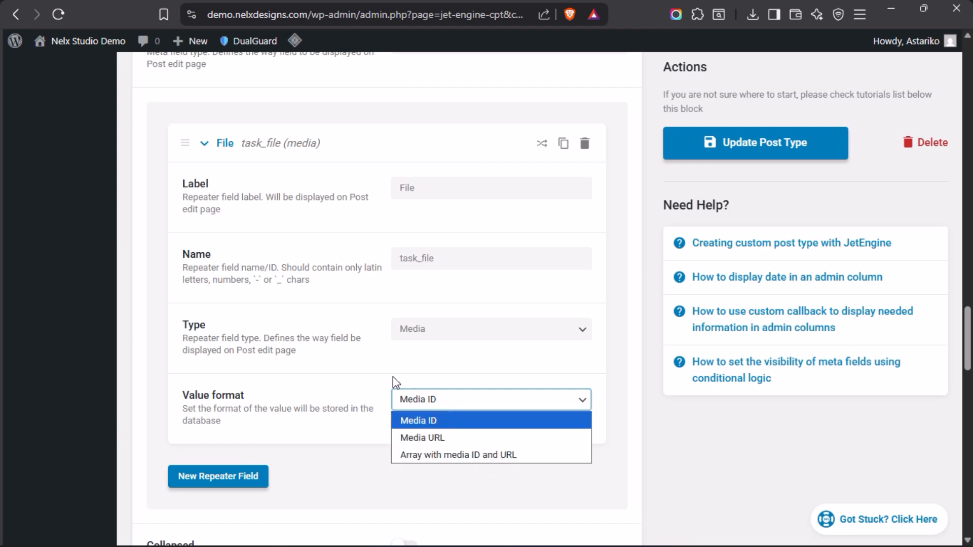
{"action": "left_click", "coordinate": [374, 408]}
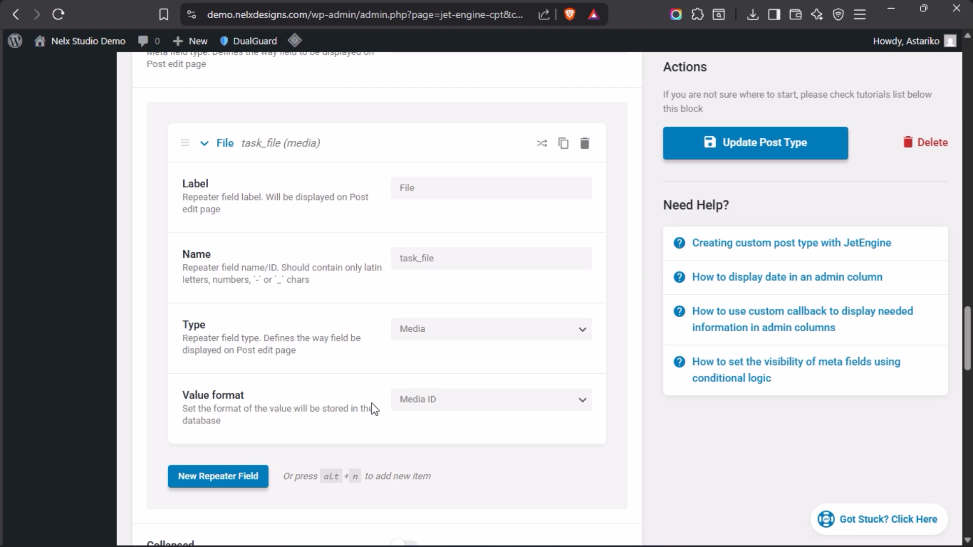
{"action": "left_click", "coordinate": [541, 399]}
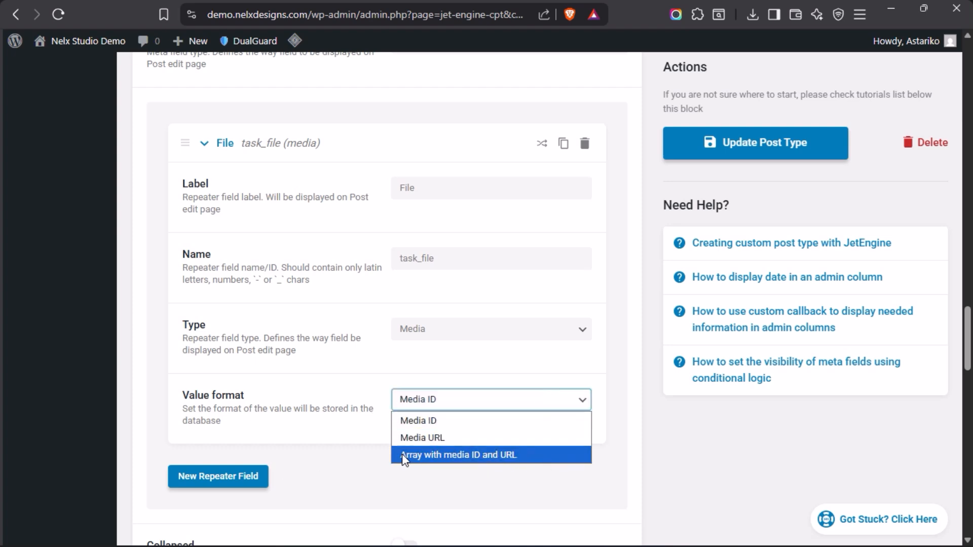
{"action": "left_click", "coordinate": [330, 390]}
Collapse the File repeater item and the Task Attachment meta field.
{"action": "scroll", "coordinate": [319, 395], "scroll_direction": "up", "scroll_amount": 7}
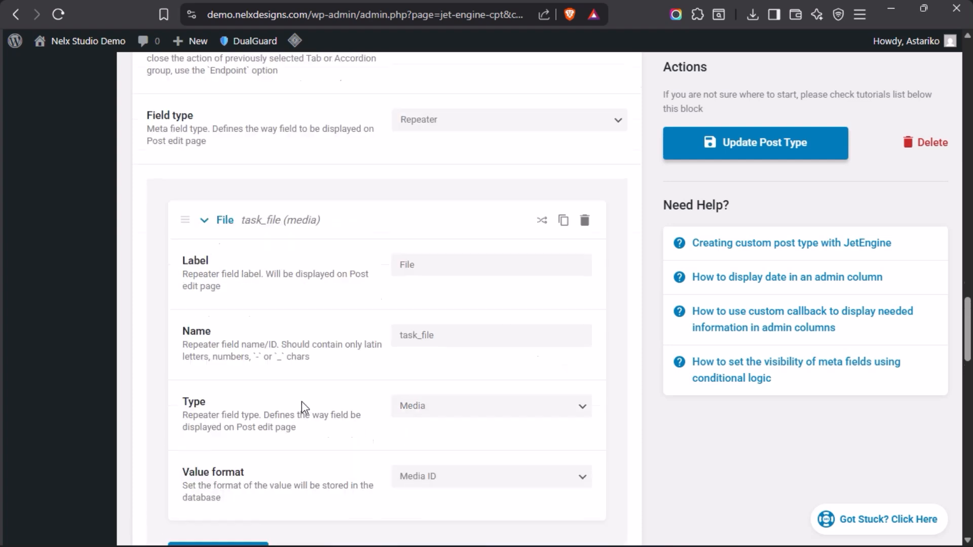
{"action": "left_click", "coordinate": [206, 500]}
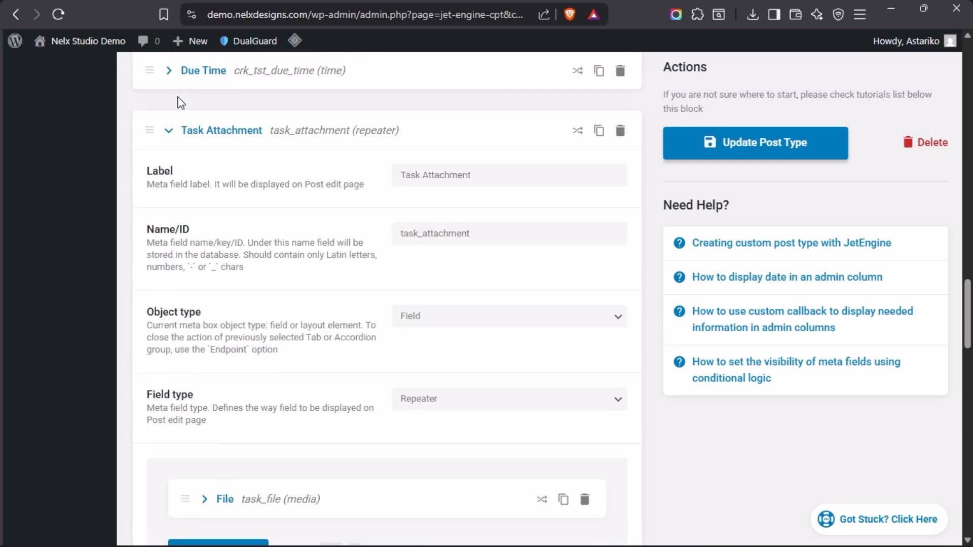
{"action": "left_click", "coordinate": [169, 132]}
Expand the Description meta field, review its name, field type and width settings, and collapse it.
{"action": "left_click", "coordinate": [170, 190]}
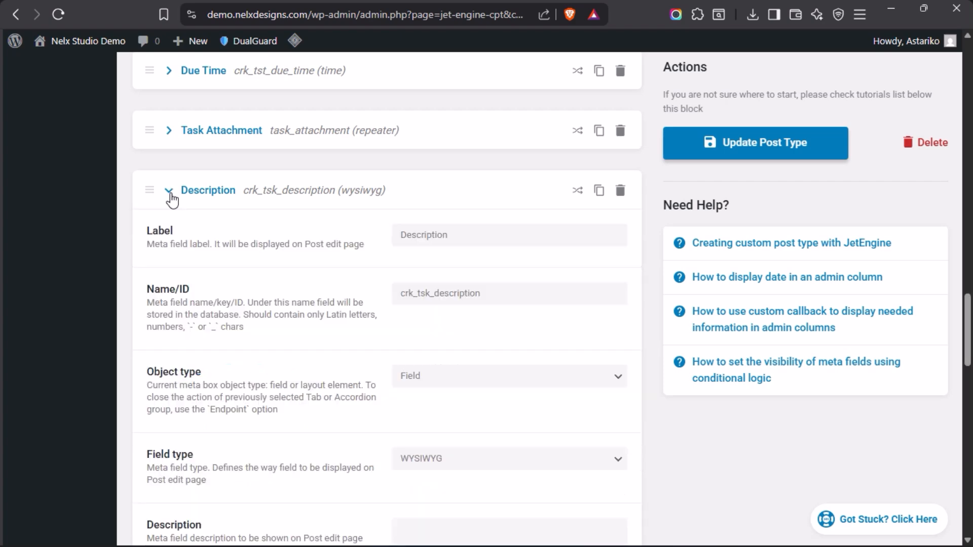
{"action": "scroll", "coordinate": [453, 229], "scroll_direction": "down", "scroll_amount": 5}
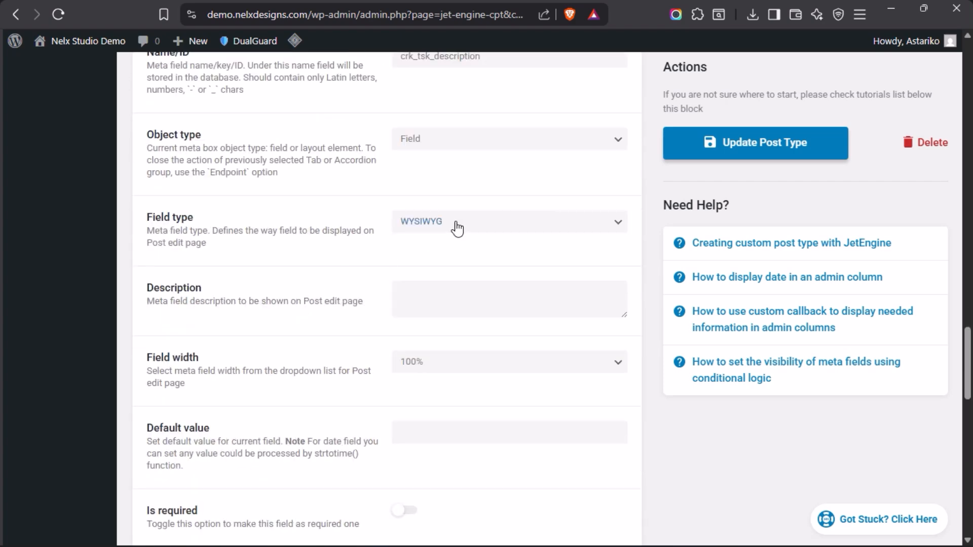
{"action": "scroll", "coordinate": [221, 302], "scroll_direction": "up", "scroll_amount": 5}
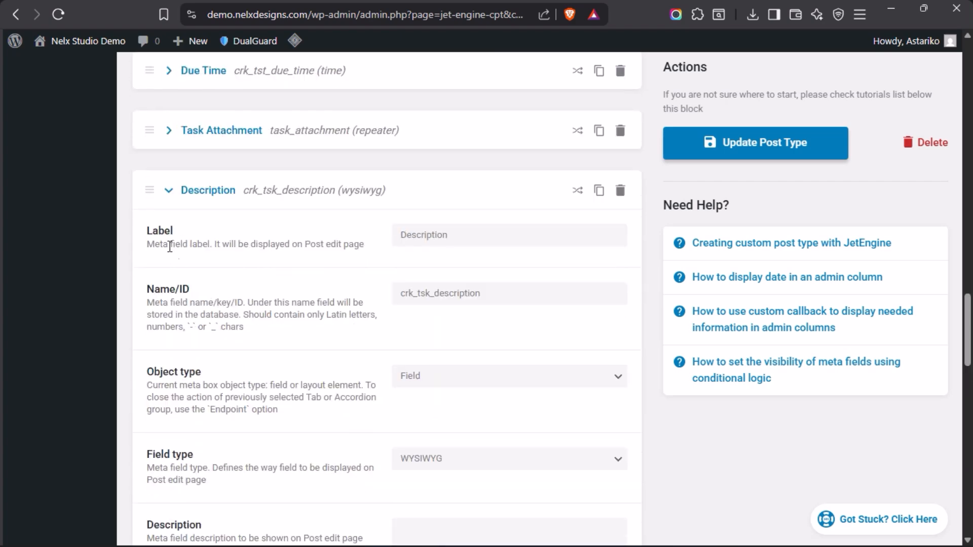
{"action": "left_click", "coordinate": [170, 192]}
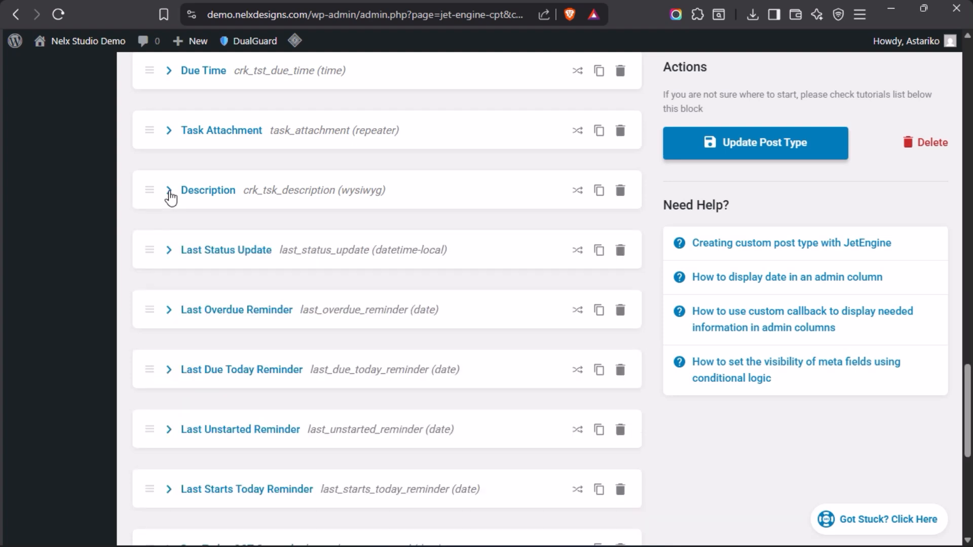
Review the list of reminder and CCT Created meta fields, and expand the Last Status Update field.
{"action": "scroll", "coordinate": [162, 361], "scroll_direction": "down", "scroll_amount": 5}
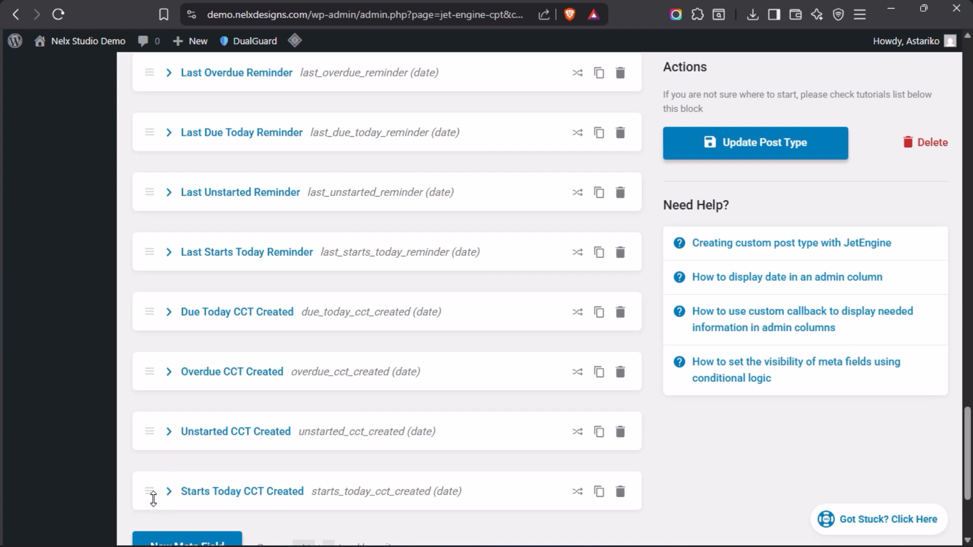
{"action": "scroll", "coordinate": [154, 499], "scroll_direction": "up", "scroll_amount": 3}
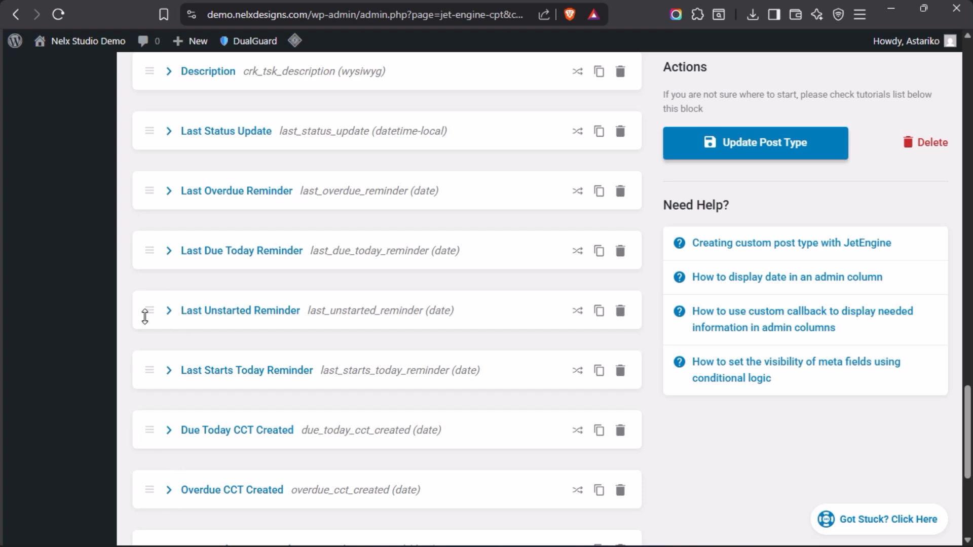
{"action": "scroll", "coordinate": [190, 319], "scroll_direction": "up", "scroll_amount": 3}
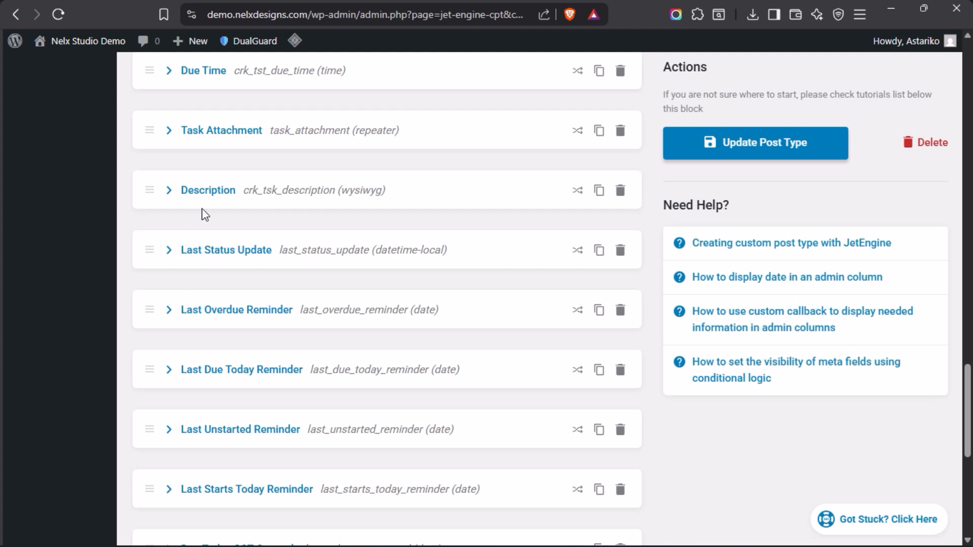
{"action": "left_click", "coordinate": [169, 250]}
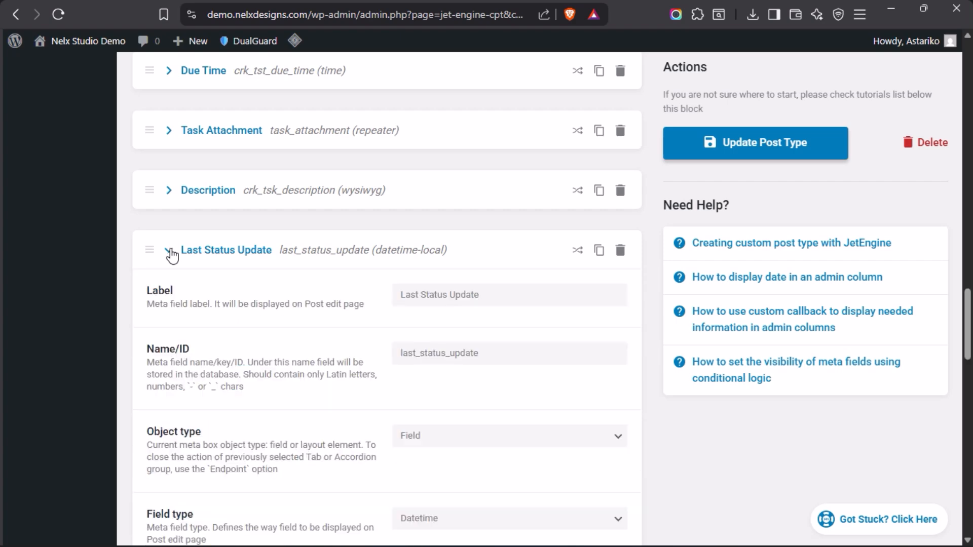
Review the Last Status Update field's name, field type and timestamp settings, and collapse the field.
{"action": "scroll", "coordinate": [244, 357], "scroll_direction": "down", "scroll_amount": 2}
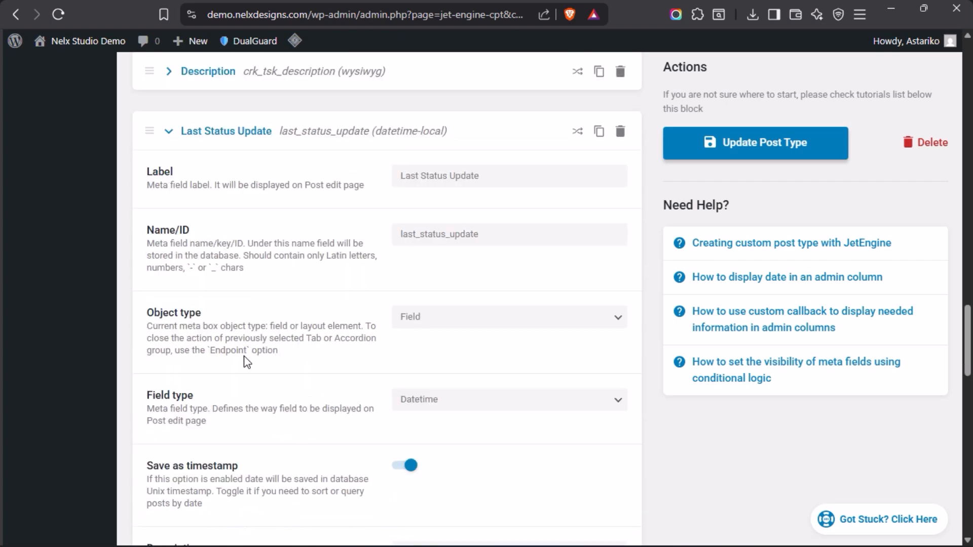
{"action": "scroll", "coordinate": [244, 361], "scroll_direction": "up", "scroll_amount": 2}
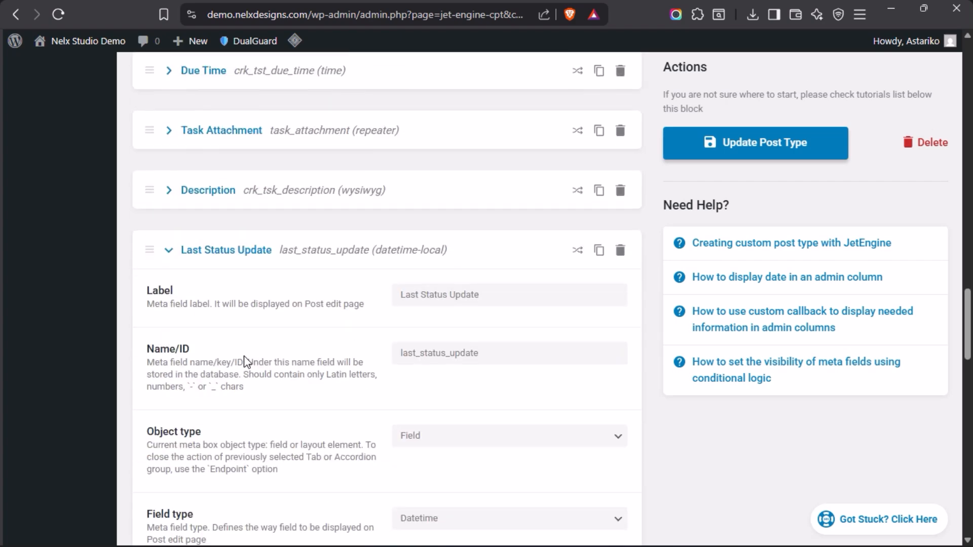
{"action": "left_click", "coordinate": [169, 250]}
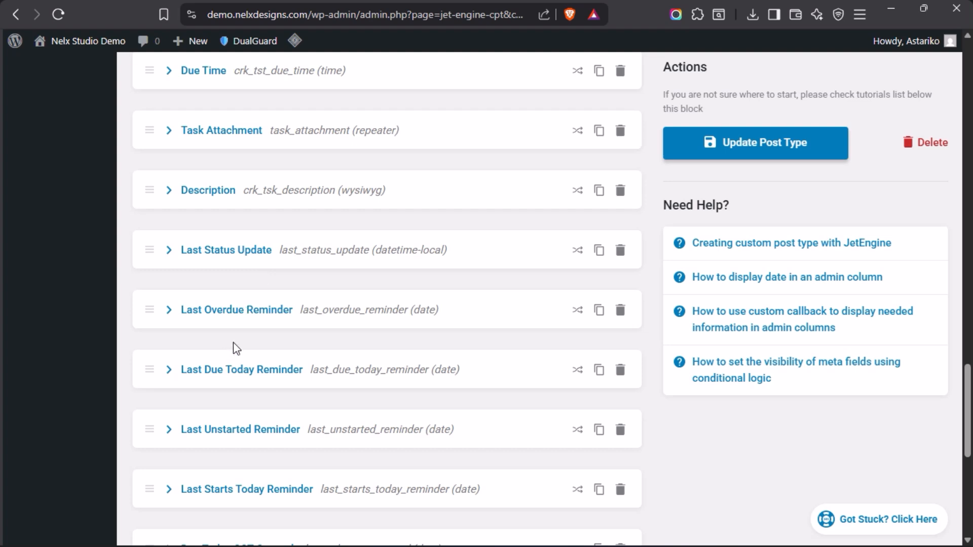
Look through the reminder and CCT Created meta fields, and return to the start of the Tasks meta field list.
{"action": "scroll", "coordinate": [237, 348], "scroll_direction": "down", "scroll_amount": 5}
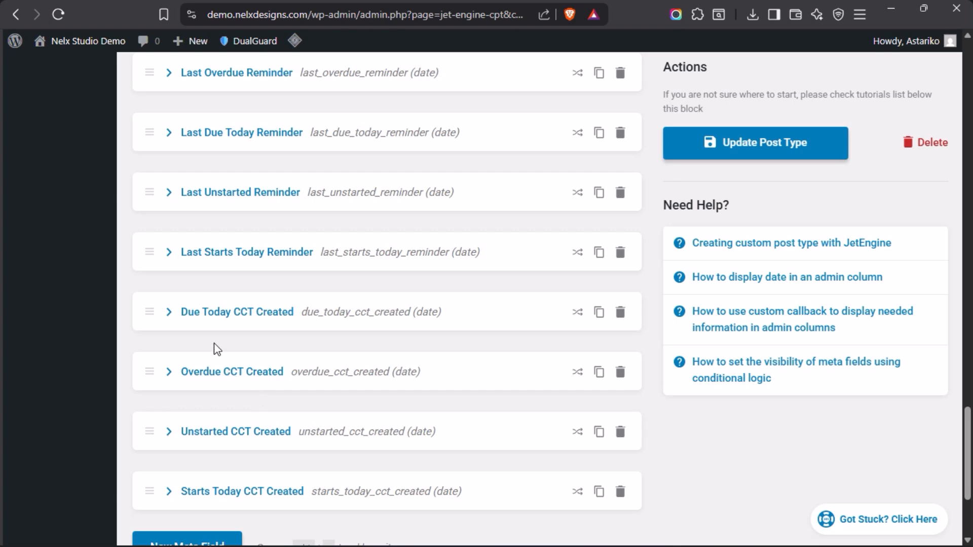
{"action": "scroll", "coordinate": [214, 343], "scroll_direction": "up", "scroll_amount": 5}
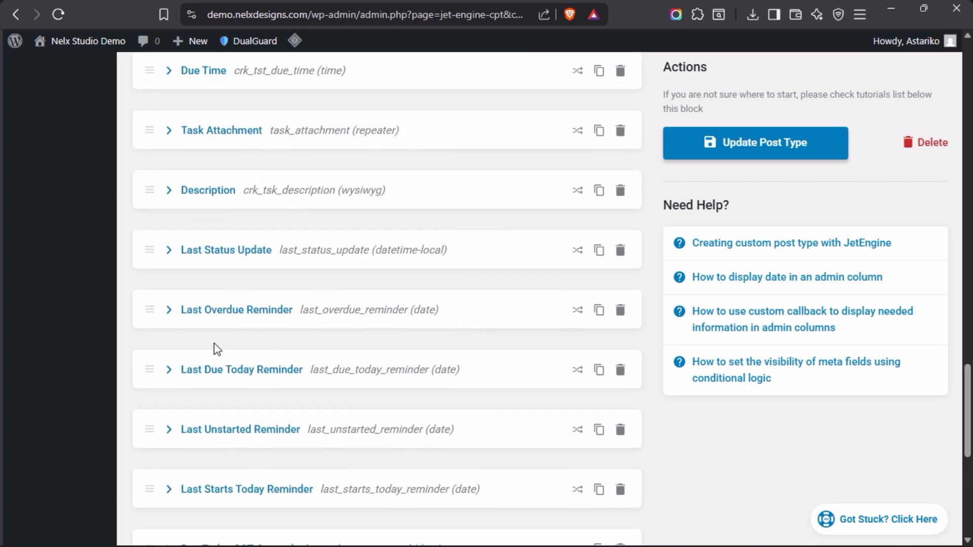
{"action": "scroll", "coordinate": [218, 350], "scroll_direction": "up", "scroll_amount": 7}
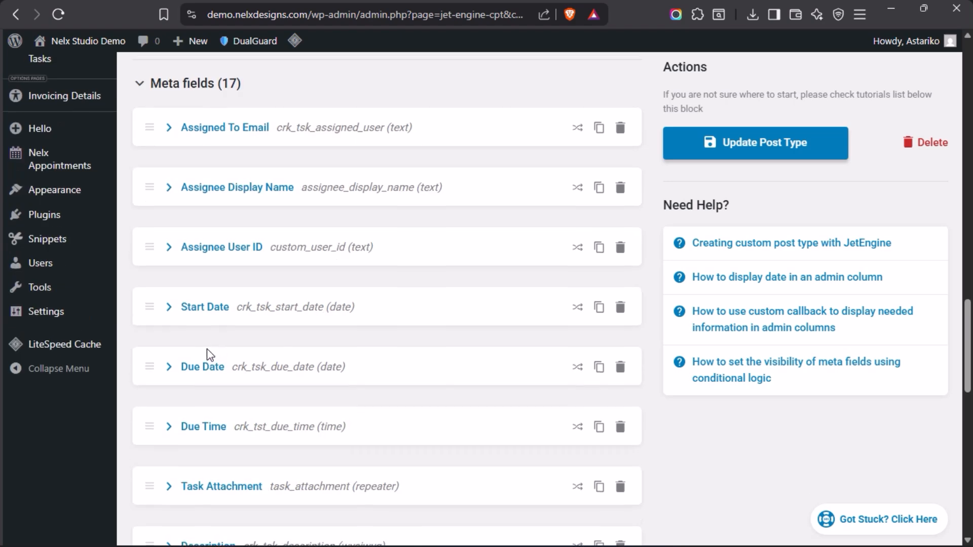
Expand the Task Attachment meta field, highlight its Name/ID value, and collapse the field.
{"action": "scroll", "coordinate": [208, 351], "scroll_direction": "down", "scroll_amount": 5}
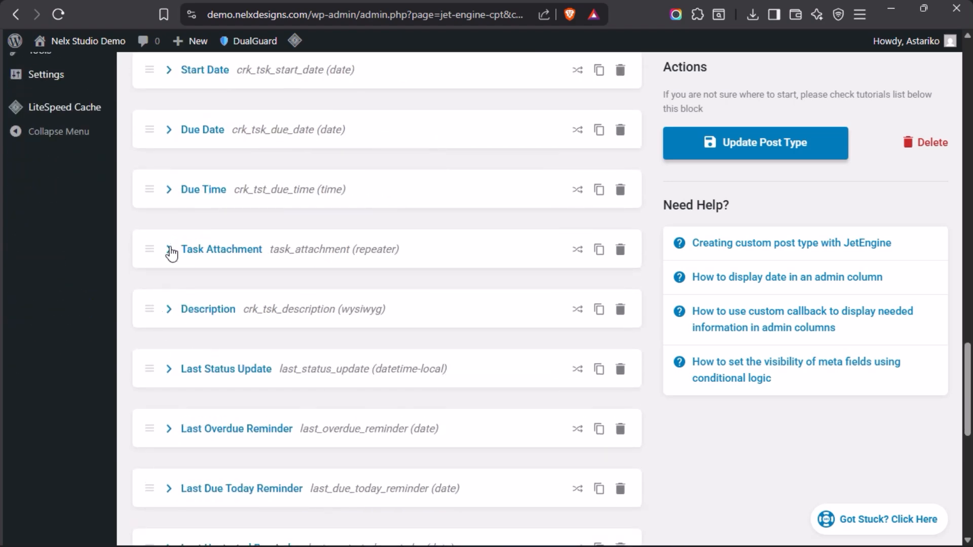
{"action": "left_click", "coordinate": [171, 250]}
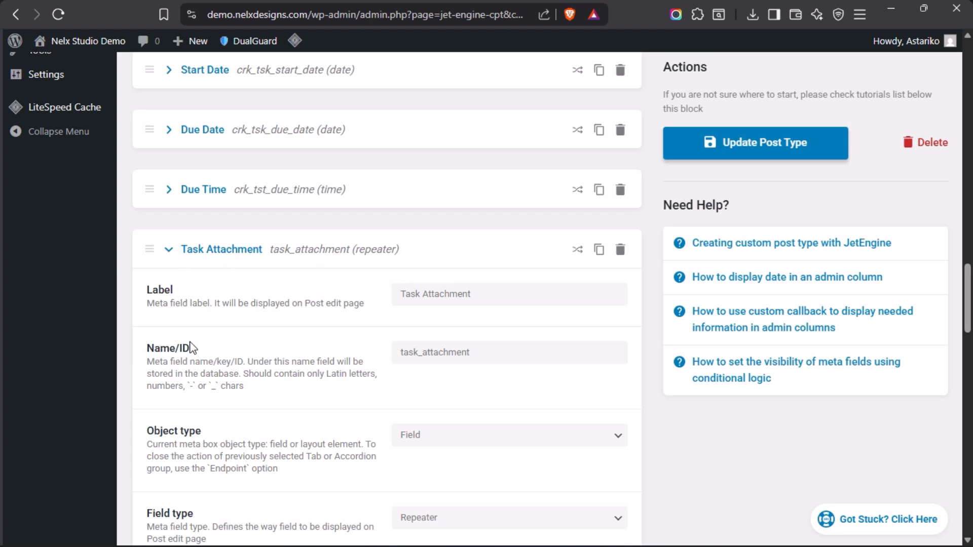
{"action": "left_click_drag", "start_coordinate": [482, 351], "coordinate": [381, 362]}
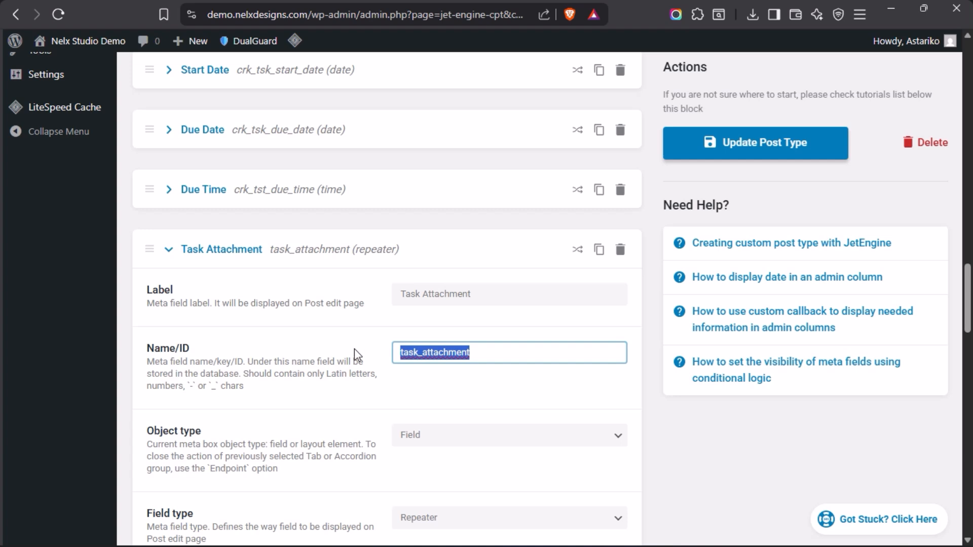
{"action": "left_click", "coordinate": [170, 251]}
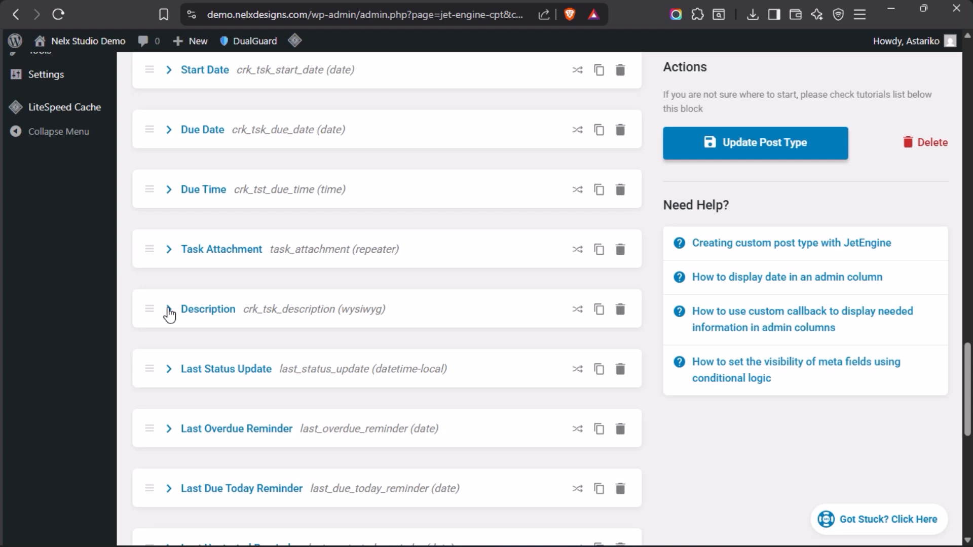
Check the Name/ID settings of the Due Time and Description meta fields, collapsing each field after viewing it.
{"action": "mouse_move", "coordinate": [1, 180]}
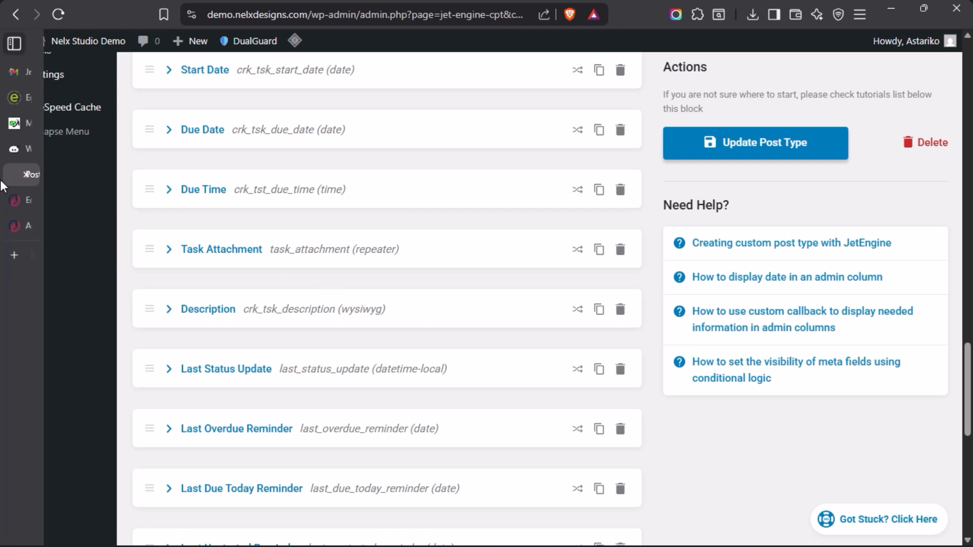
{"action": "mouse_move", "coordinate": [51, 224]}
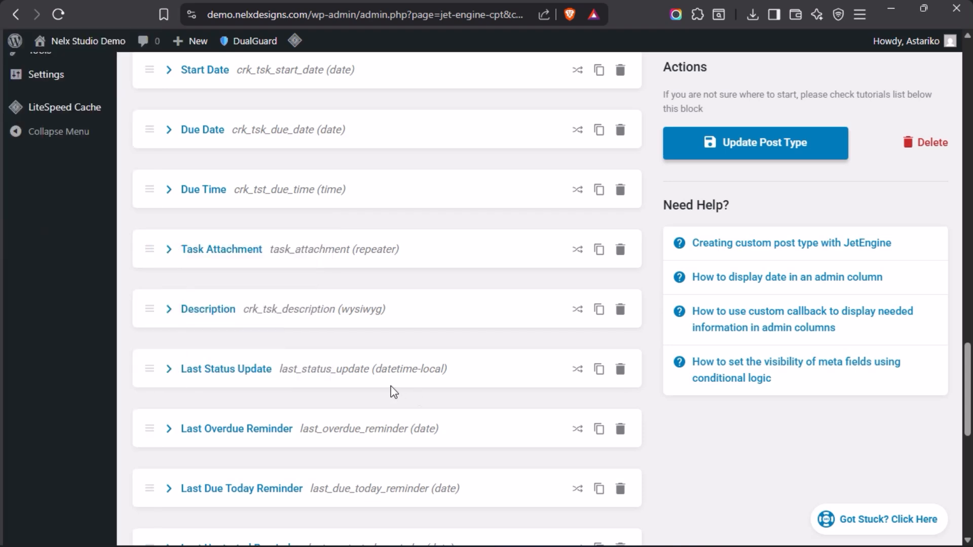
{"action": "scroll", "coordinate": [284, 327], "scroll_direction": "up", "scroll_amount": 2}
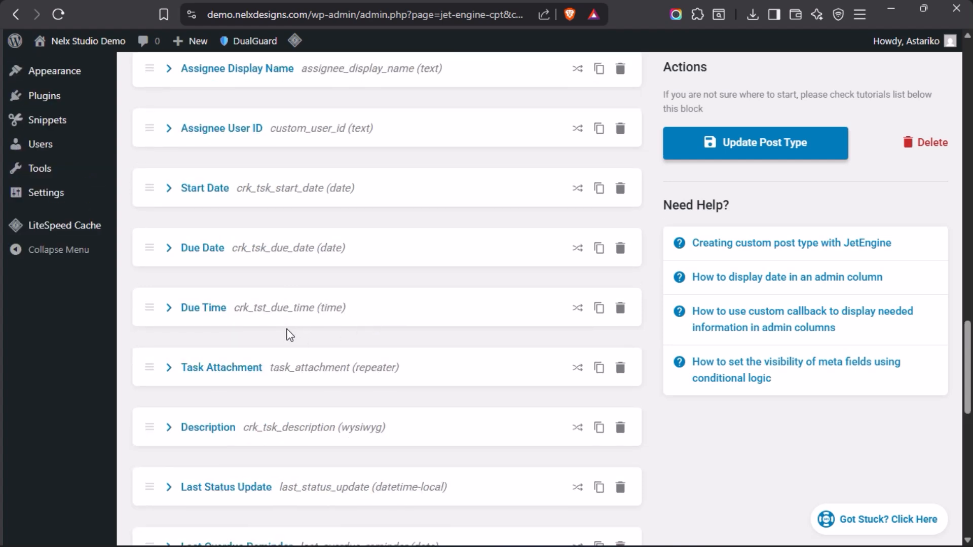
{"action": "scroll", "coordinate": [238, 307], "scroll_direction": "up", "scroll_amount": 2}
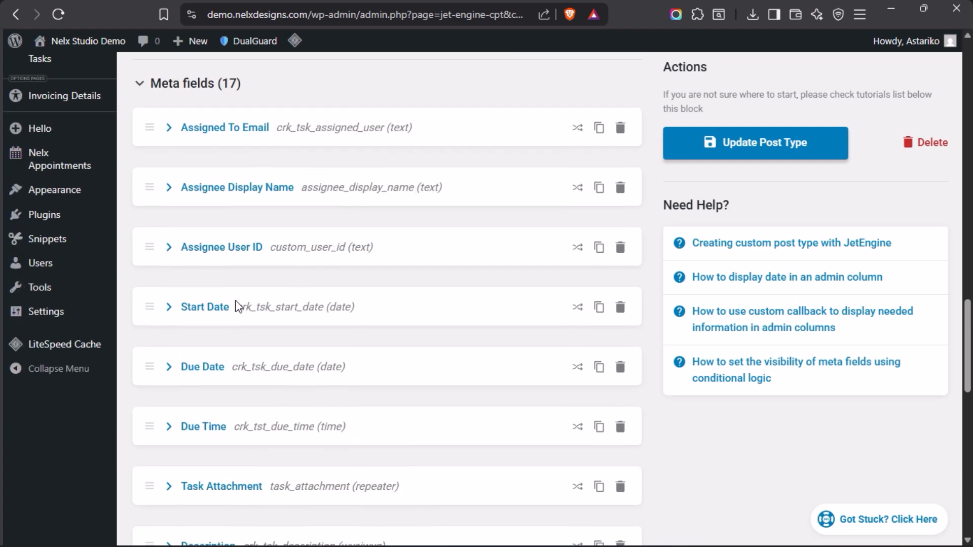
{"action": "scroll", "coordinate": [186, 335], "scroll_direction": "down", "scroll_amount": 2}
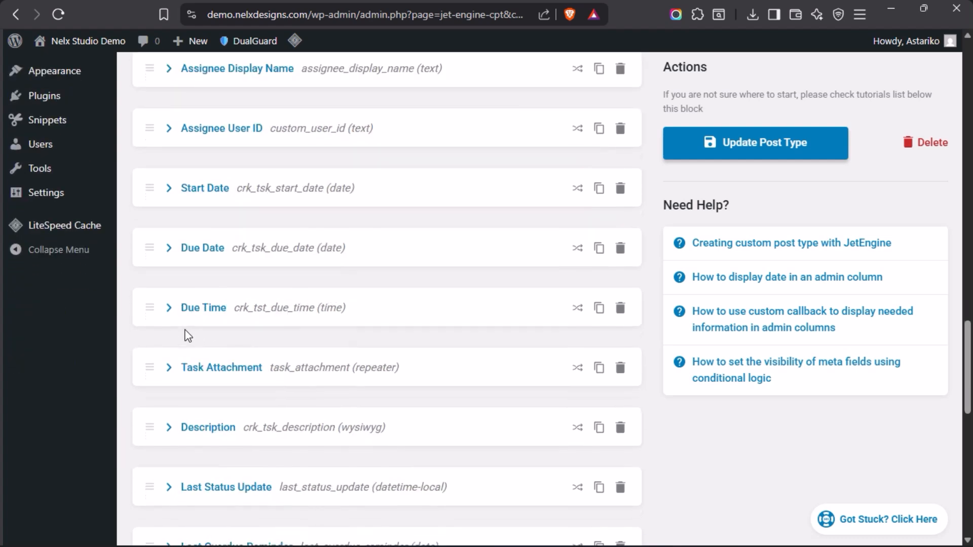
{"action": "left_click", "coordinate": [169, 308]}
{"action": "scroll", "coordinate": [365, 362], "scroll_direction": "down", "scroll_amount": 2}
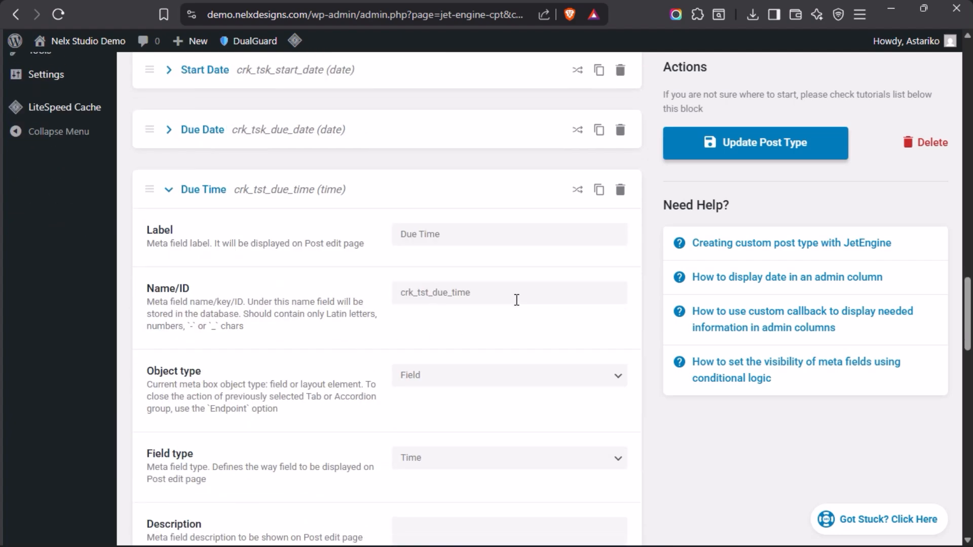
{"action": "left_click", "coordinate": [169, 192]}
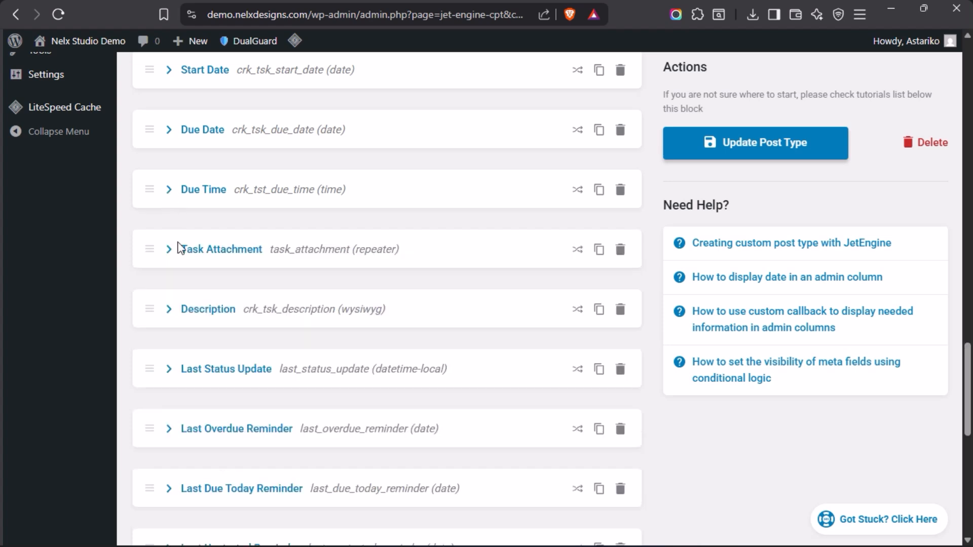
{"action": "left_click", "coordinate": [168, 310]}
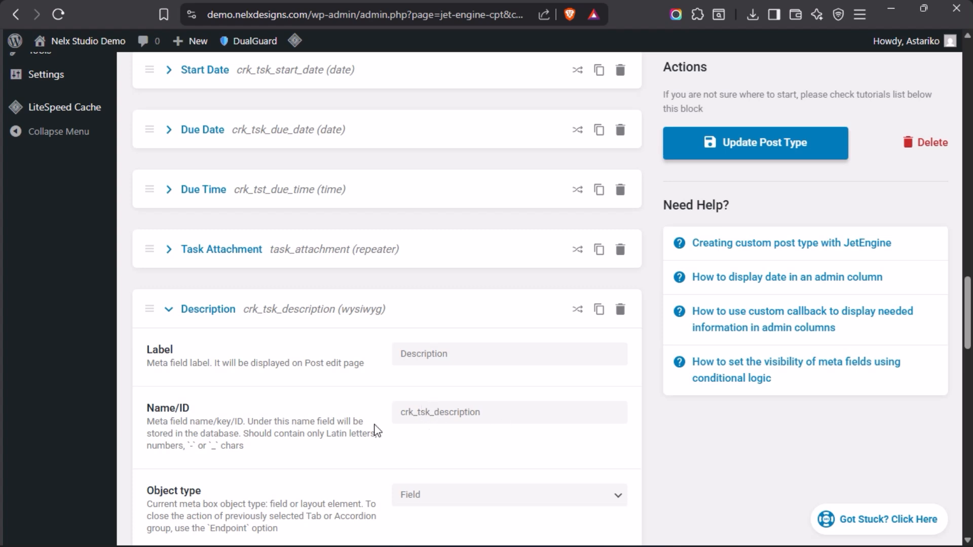
{"action": "left_click", "coordinate": [167, 311]}
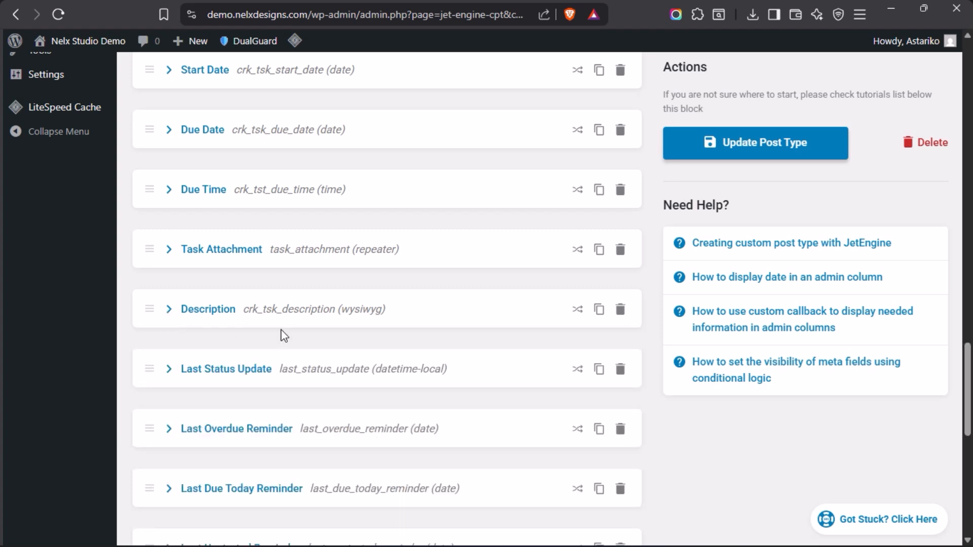
Switch to the Edit Task page and examine how its assignee, date, attachment, description and reminder fields correspond to the meta fields.
{"action": "scroll", "coordinate": [306, 332], "scroll_direction": "up", "scroll_amount": 3}
{"action": "scroll", "coordinate": [306, 333], "scroll_direction": "up", "scroll_amount": 5}
{"action": "mouse_move", "coordinate": [2, 234]}
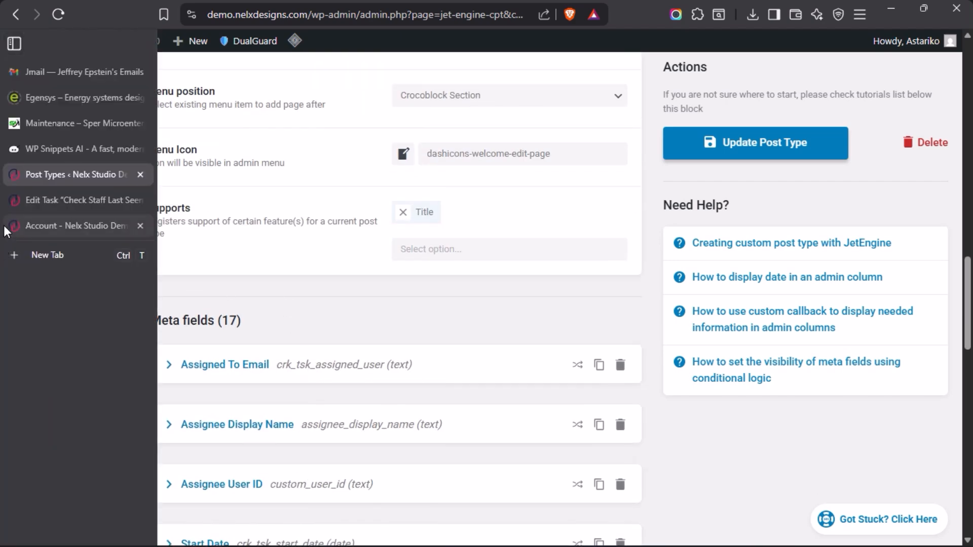
{"action": "left_click", "coordinate": [44, 200]}
{"action": "scroll", "coordinate": [310, 308], "scroll_direction": "down", "scroll_amount": 3}
{"action": "scroll", "coordinate": [284, 315], "scroll_direction": "down", "scroll_amount": 7}
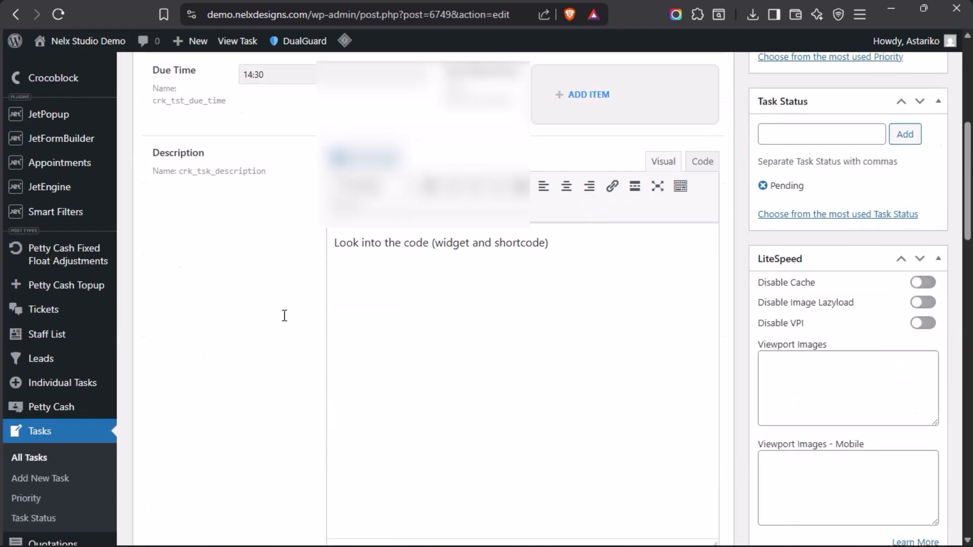
{"action": "scroll", "coordinate": [285, 316], "scroll_direction": "up", "scroll_amount": 8}
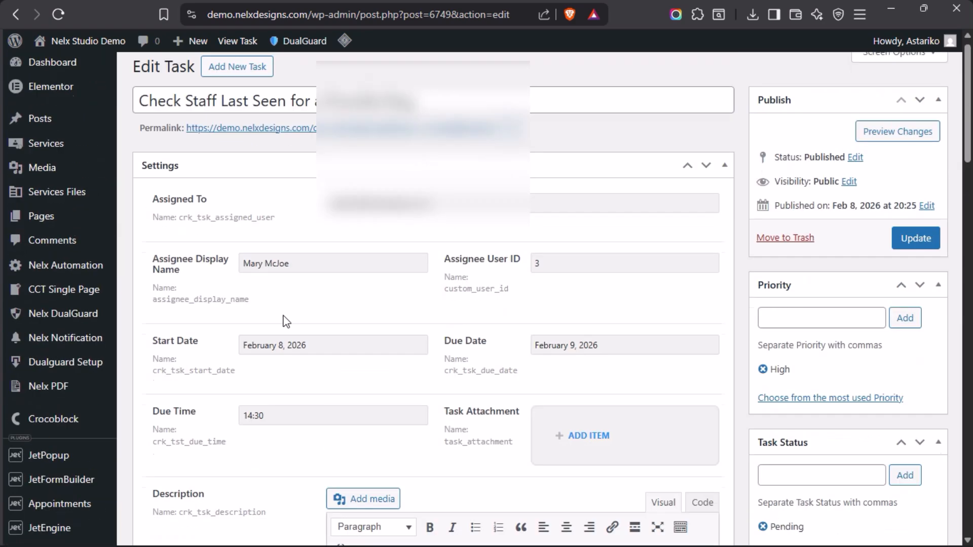
{"action": "scroll", "coordinate": [251, 335], "scroll_direction": "down", "scroll_amount": 1}
{"action": "scroll", "coordinate": [250, 335], "scroll_direction": "down", "scroll_amount": 4}
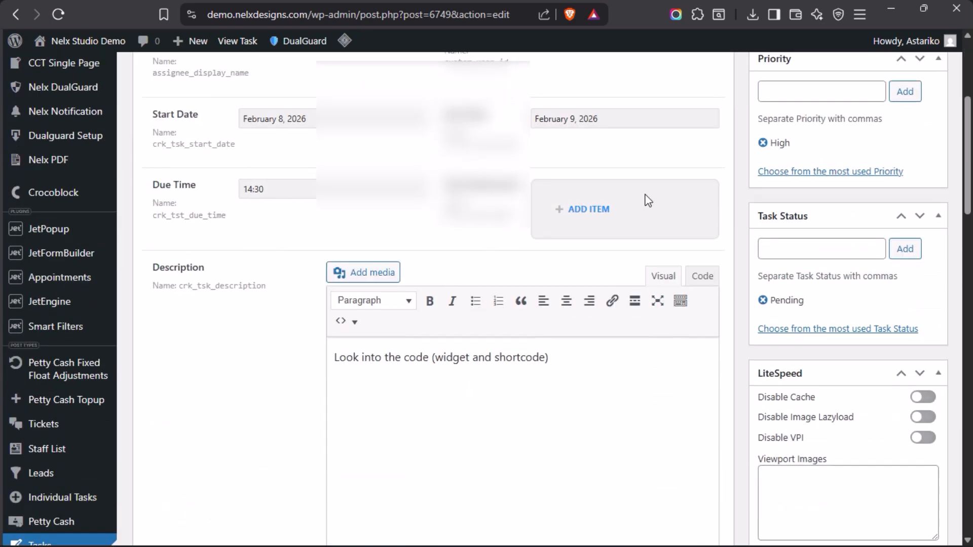
{"action": "scroll", "coordinate": [272, 311], "scroll_direction": "down", "scroll_amount": 2}
{"action": "scroll", "coordinate": [280, 256], "scroll_direction": "down", "scroll_amount": 7}
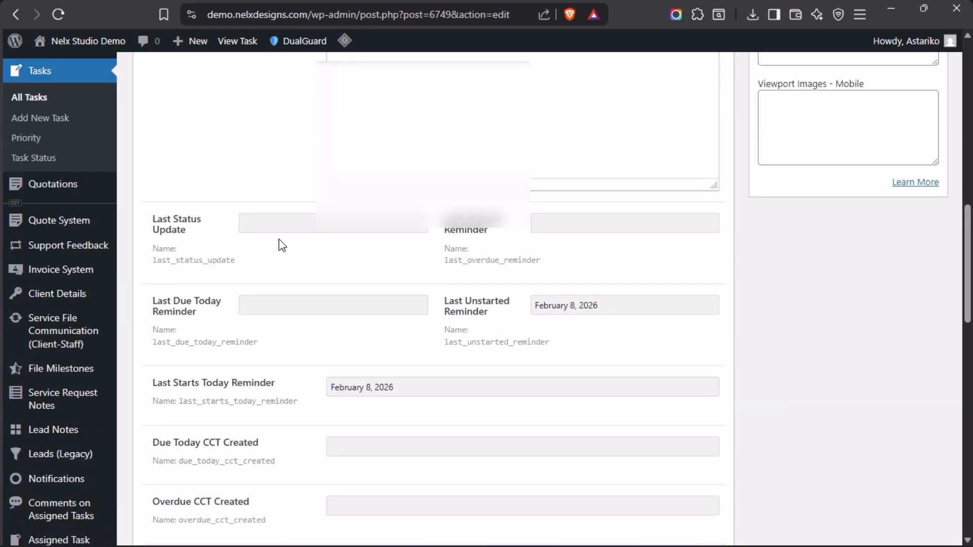
{"action": "scroll", "coordinate": [279, 239], "scroll_direction": "up", "scroll_amount": 14}
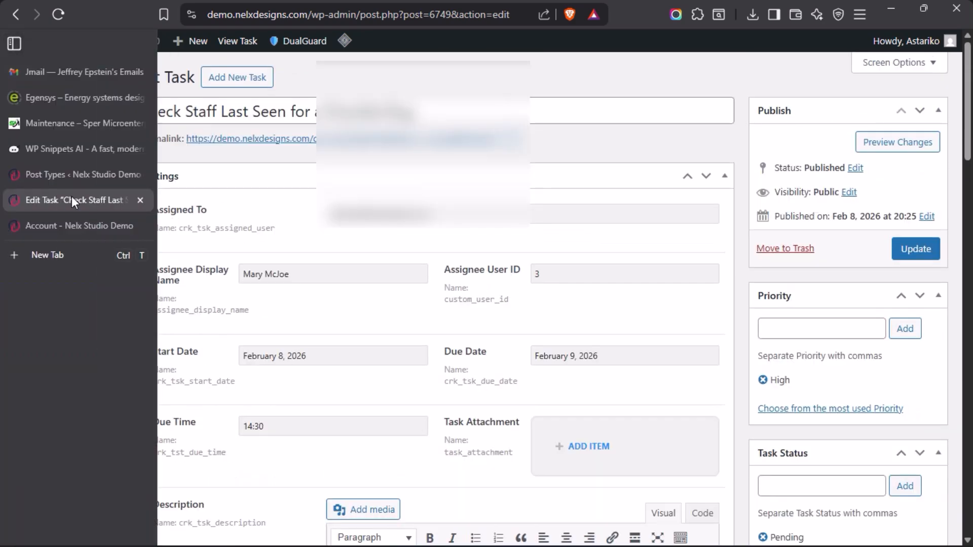
Return to the Tasks post type settings, and open the Individual Tasks post type from the custom post types list.
{"action": "left_click", "coordinate": [53, 177]}
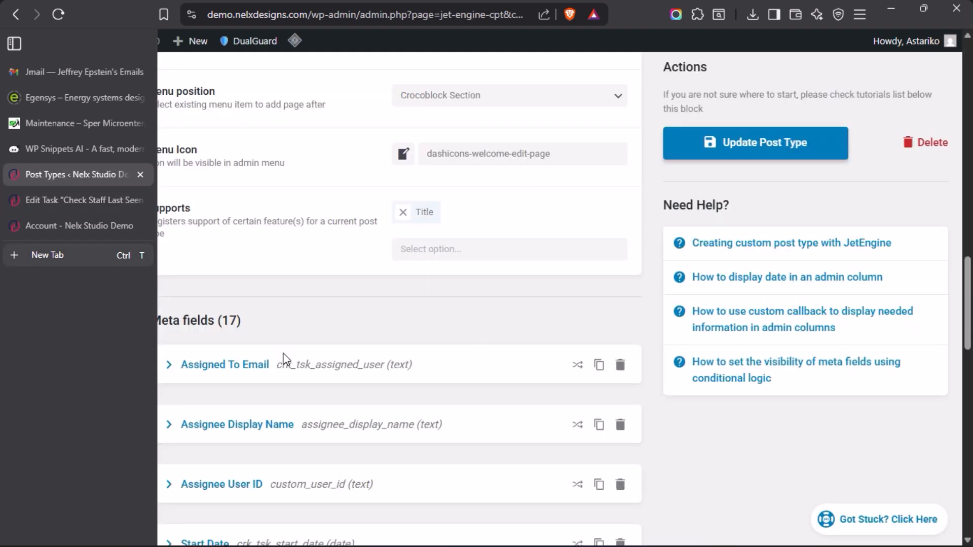
{"action": "scroll", "coordinate": [257, 305], "scroll_direction": "up", "scroll_amount": 2}
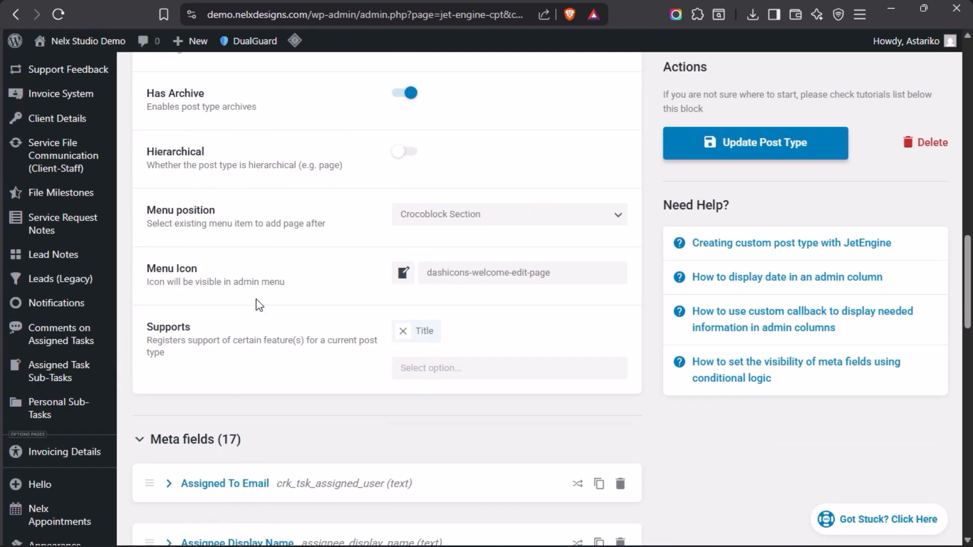
{"action": "scroll", "coordinate": [257, 303], "scroll_direction": "down", "scroll_amount": 2}
{"action": "scroll", "coordinate": [257, 303], "scroll_direction": "up", "scroll_amount": 7}
{"action": "scroll", "coordinate": [257, 304], "scroll_direction": "up", "scroll_amount": 10}
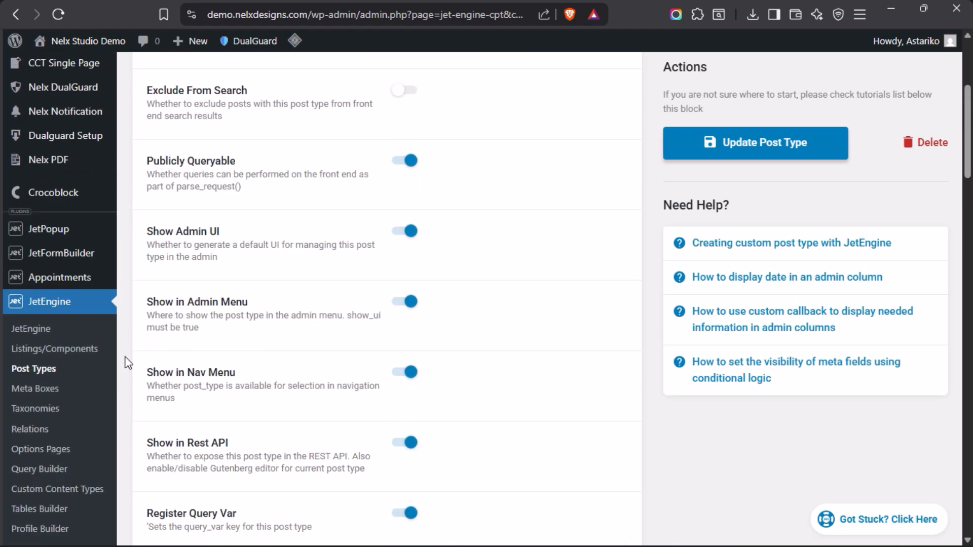
{"action": "left_click", "coordinate": [41, 370]}
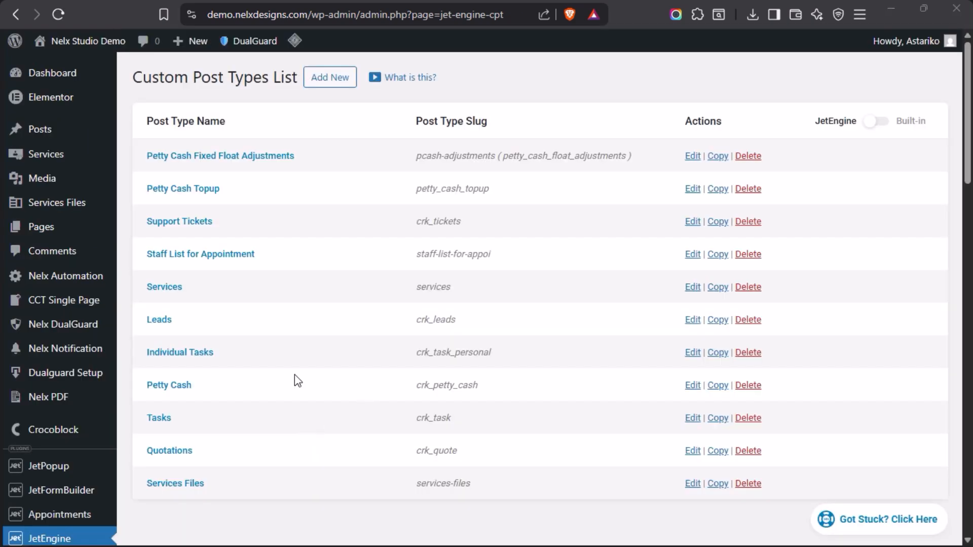
{"action": "left_click", "coordinate": [182, 354]}
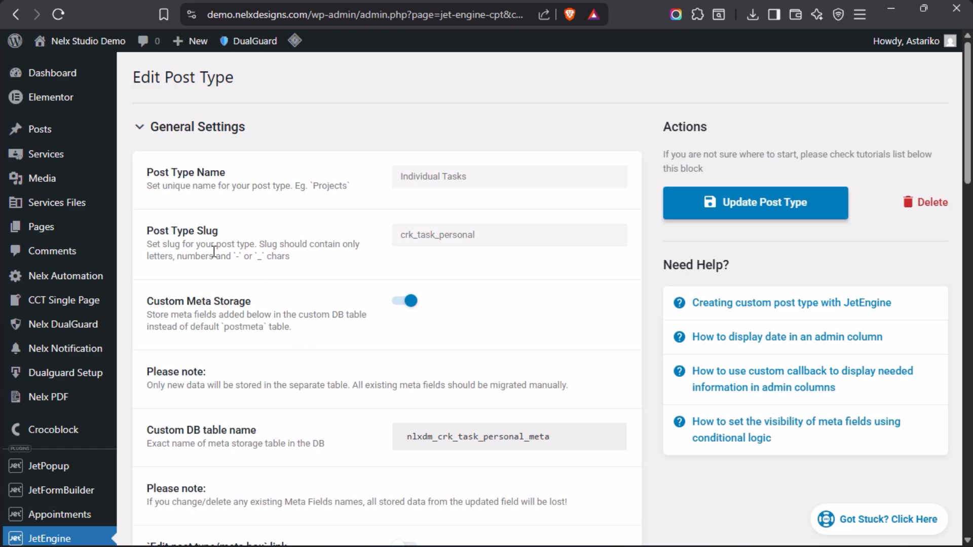
Examine the Individual Tasks post type's slug and the names and types of its meta fields.
{"action": "double_click", "coordinate": [490, 234]}
{"action": "left_click", "coordinate": [340, 234]}
{"action": "scroll", "coordinate": [324, 296], "scroll_direction": "down", "scroll_amount": 3}
{"action": "scroll", "coordinate": [325, 296], "scroll_direction": "down", "scroll_amount": 5}
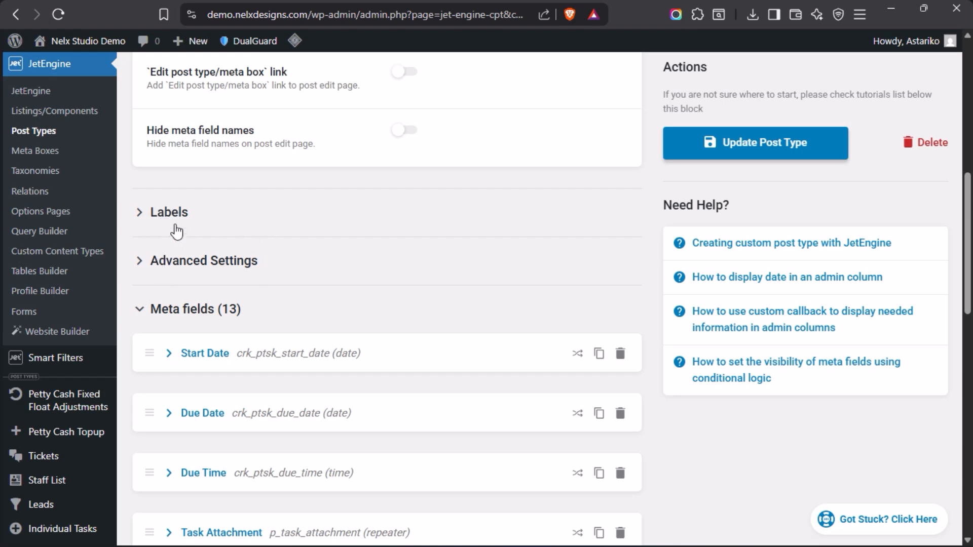
{"action": "scroll", "coordinate": [355, 264], "scroll_direction": "down", "scroll_amount": 2}
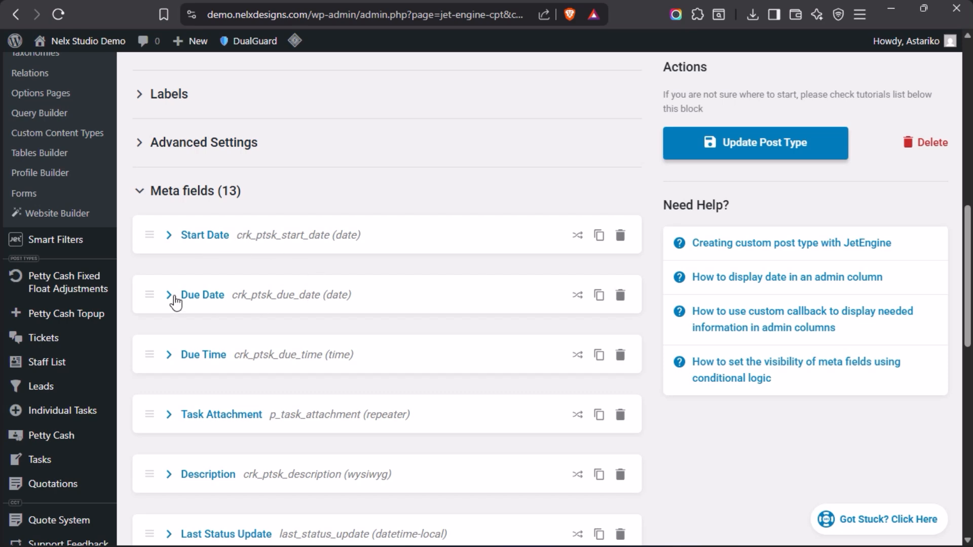
{"action": "scroll", "coordinate": [195, 366], "scroll_direction": "down", "scroll_amount": 2}
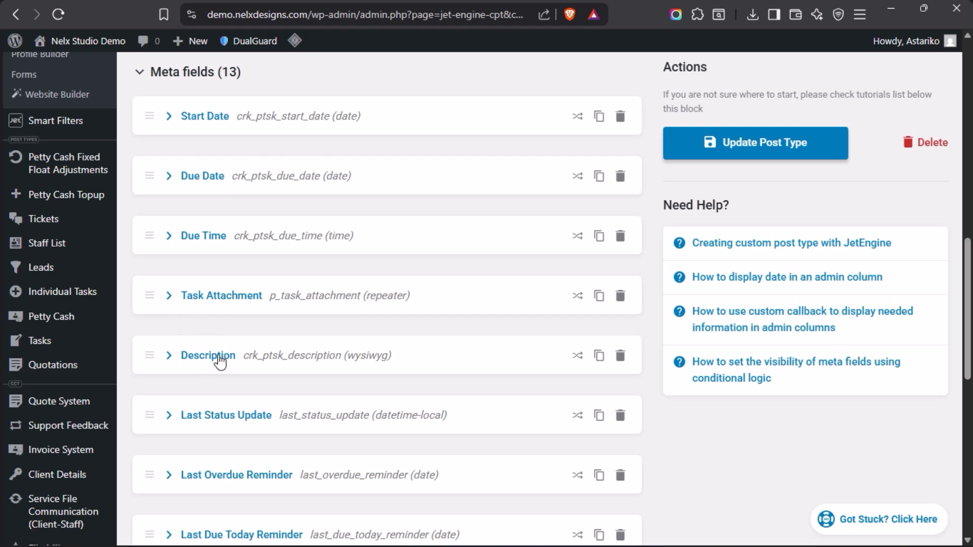
{"action": "scroll", "coordinate": [235, 436], "scroll_direction": "down", "scroll_amount": 4}
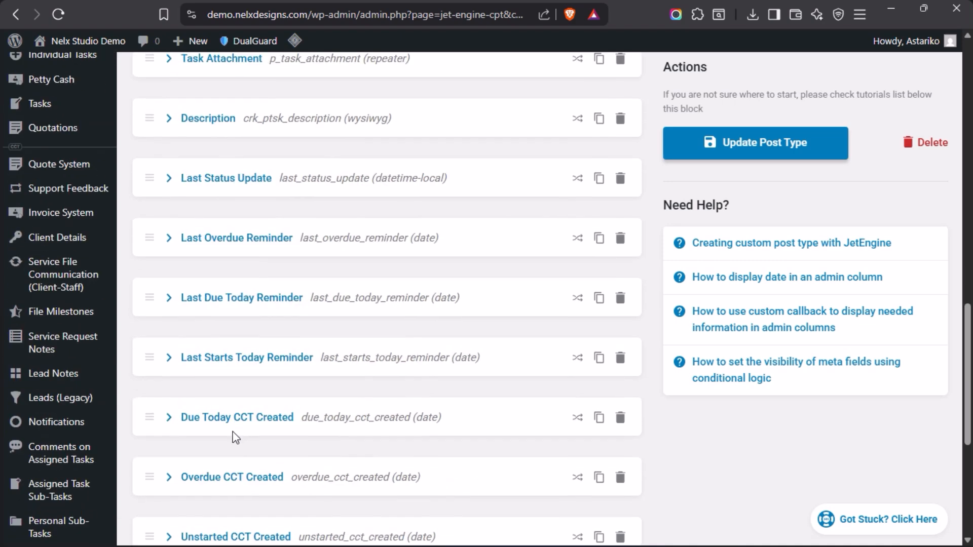
{"action": "scroll", "coordinate": [235, 431], "scroll_direction": "down", "scroll_amount": 2}
{"action": "scroll", "coordinate": [246, 374], "scroll_direction": "up", "scroll_amount": 4}
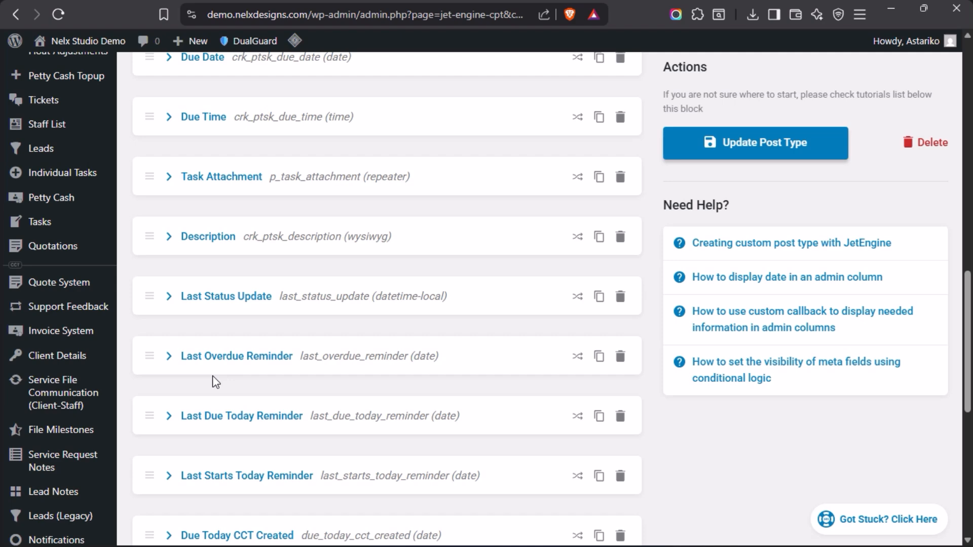
Expand the Start Date meta field to check its field type and Save as timestamp setting, and collapse it.
{"action": "scroll", "coordinate": [170, 284], "scroll_direction": "up", "scroll_amount": 2}
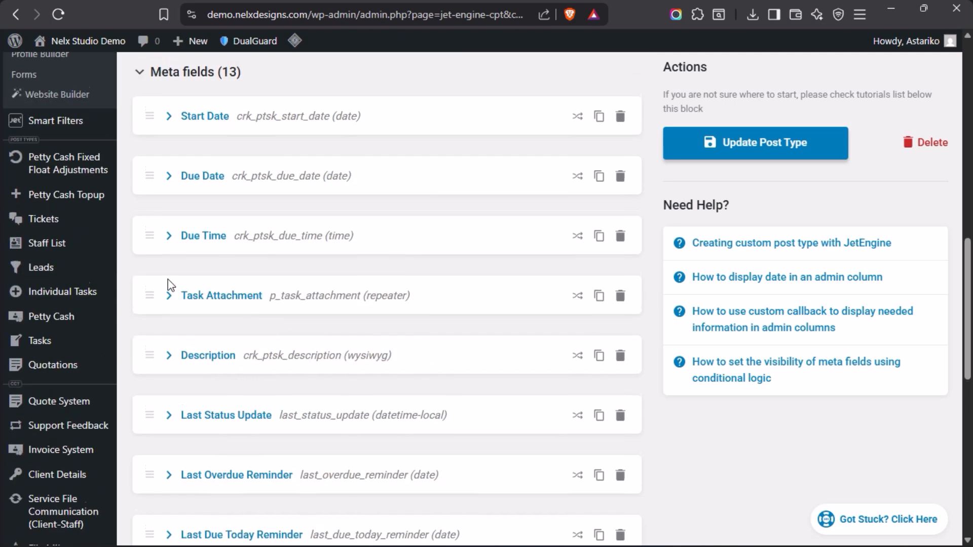
{"action": "left_click", "coordinate": [170, 118]}
{"action": "scroll", "coordinate": [294, 246], "scroll_direction": "down", "scroll_amount": 2}
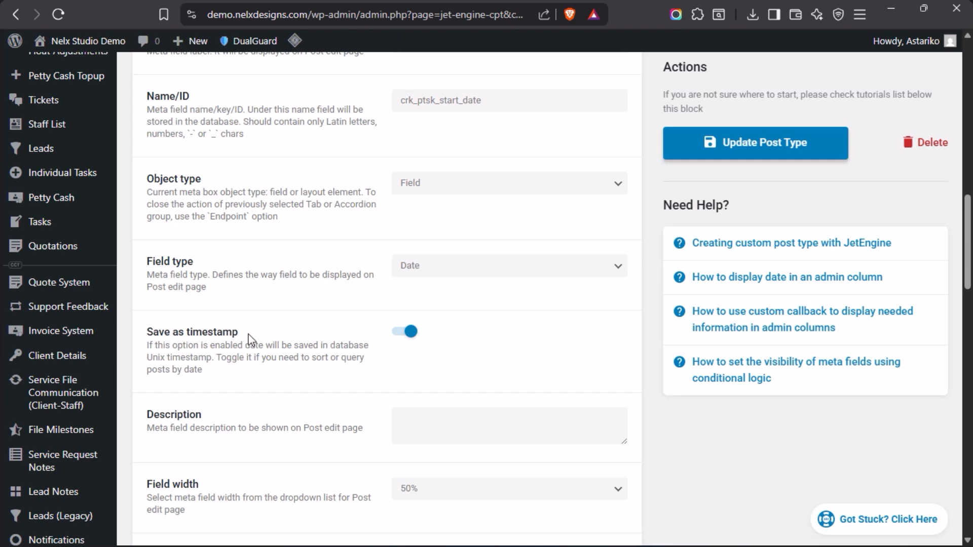
{"action": "scroll", "coordinate": [250, 336], "scroll_direction": "up", "scroll_amount": 2}
{"action": "scroll", "coordinate": [250, 336], "scroll_direction": "up", "scroll_amount": 2}
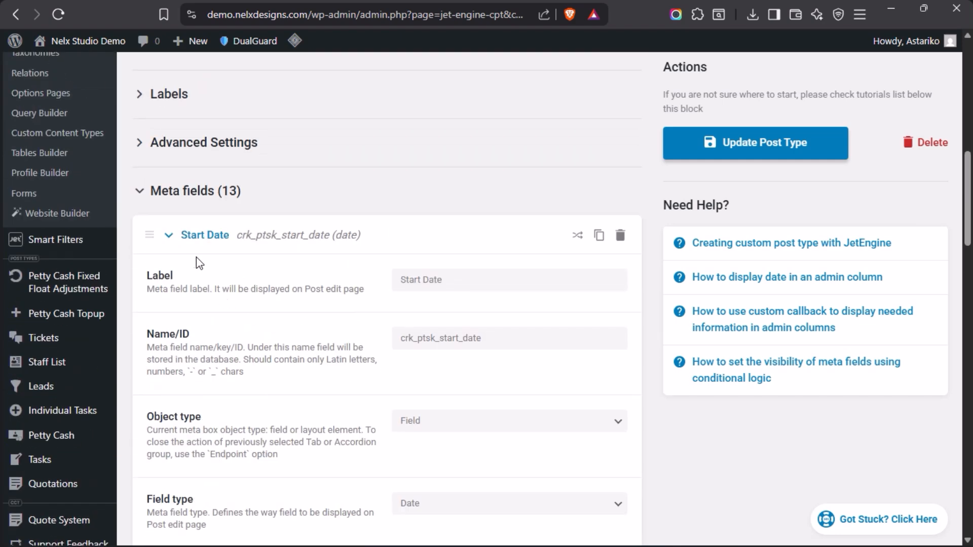
{"action": "left_click", "coordinate": [170, 235]}
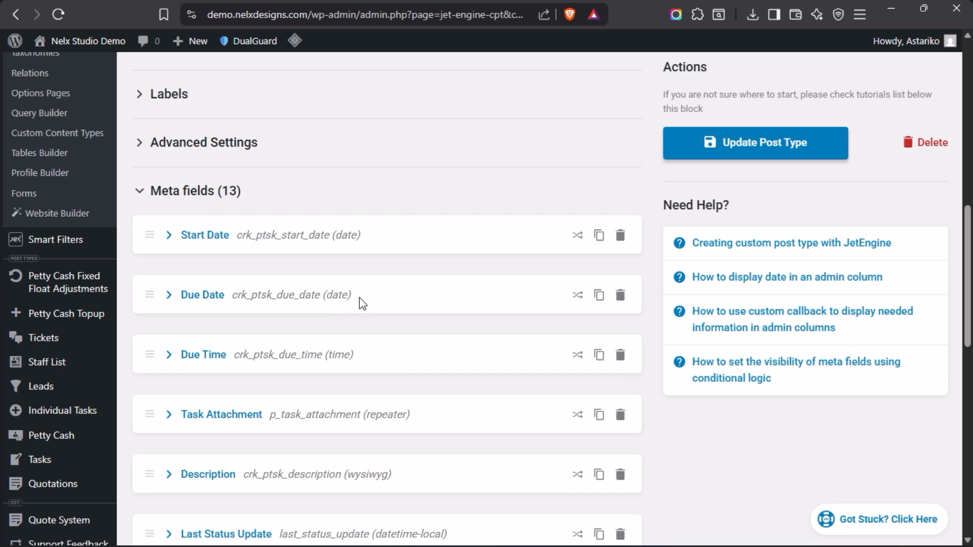
Switch to the task management PDF in Adobe Acrobat and review the custom post types and custom content types to create.
{"action": "scroll", "coordinate": [361, 303], "scroll_direction": "up", "scroll_amount": 4}
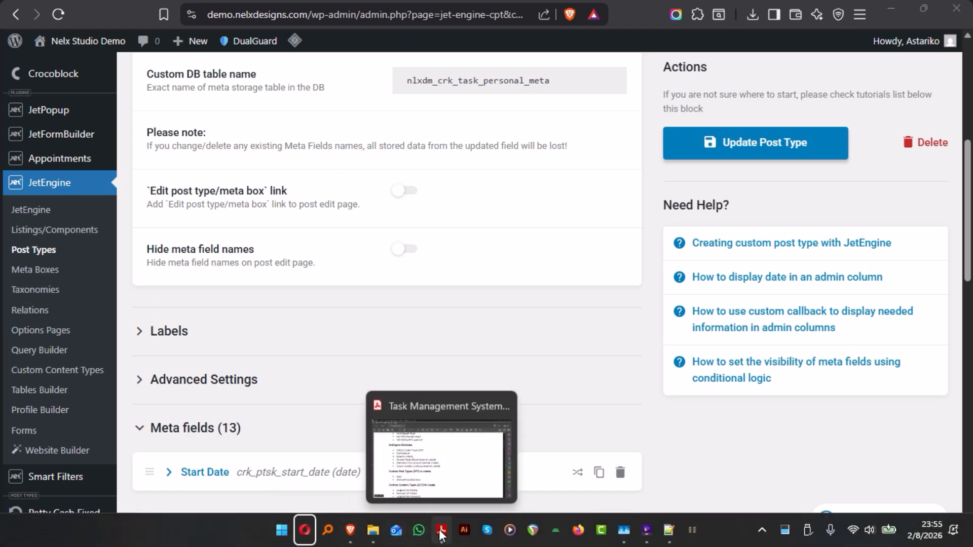
{"action": "left_click", "coordinate": [442, 534]}
{"action": "scroll", "coordinate": [292, 323], "scroll_direction": "down", "scroll_amount": 1}
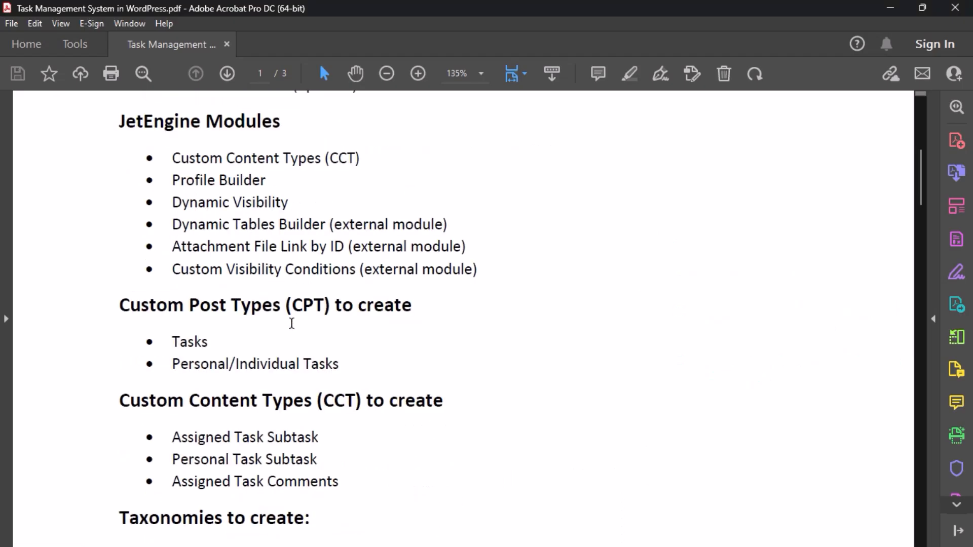
{"action": "scroll", "coordinate": [292, 323], "scroll_direction": "down", "scroll_amount": 1}
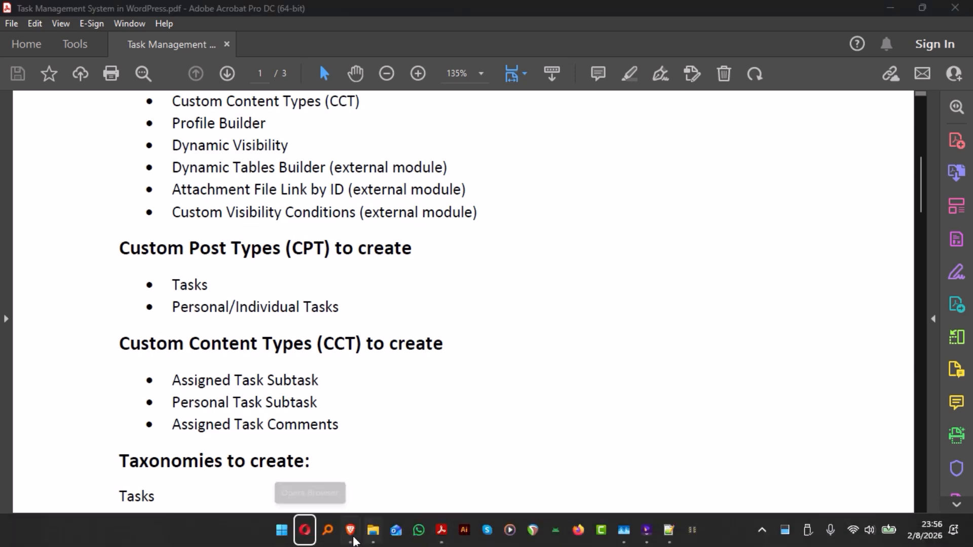
Return to the Brave browser and open the Assigned Task Sub-Tasks entry from JetEngine's custom content types list.
{"action": "left_click", "coordinate": [351, 538]}
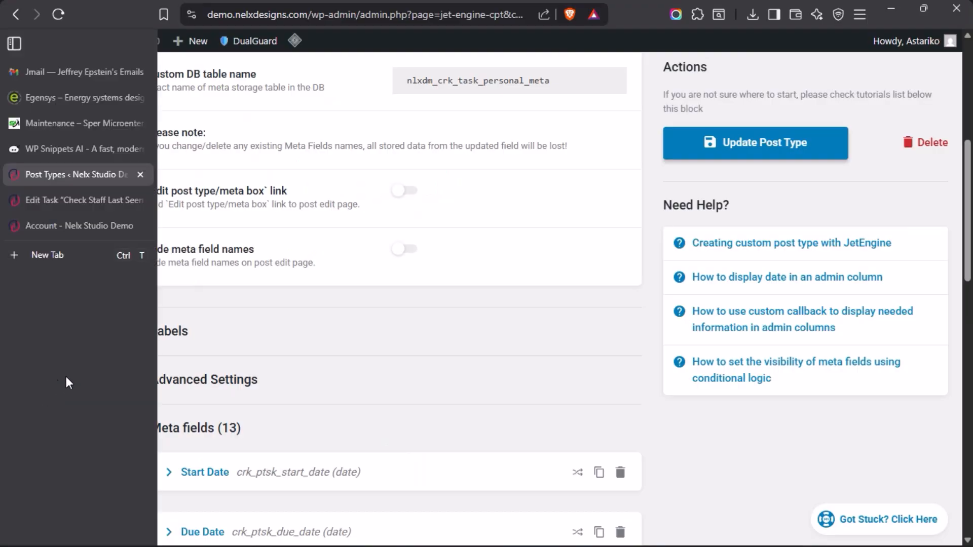
{"action": "left_click", "coordinate": [61, 376]}
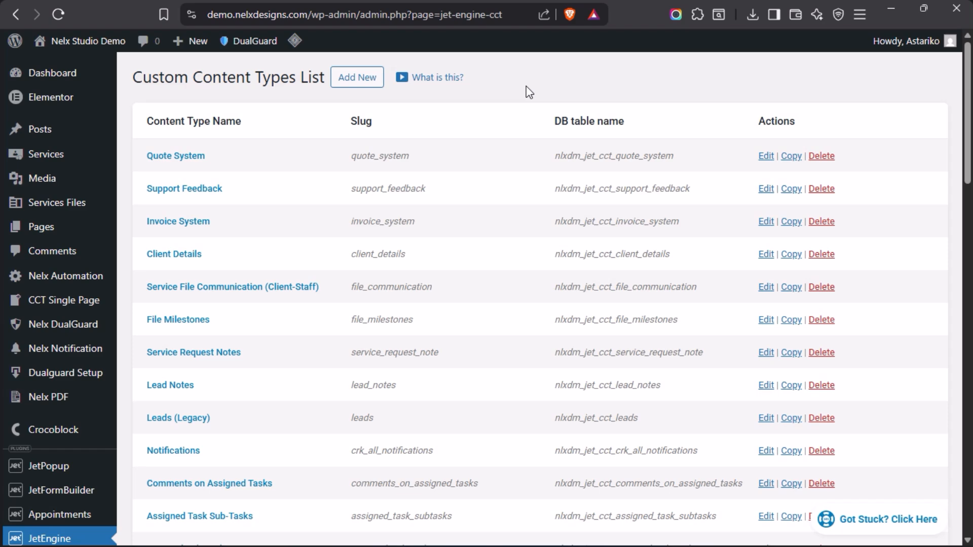
{"action": "scroll", "coordinate": [332, 298], "scroll_direction": "down", "scroll_amount": 8}
{"action": "scroll", "coordinate": [329, 294], "scroll_direction": "up", "scroll_amount": 4}
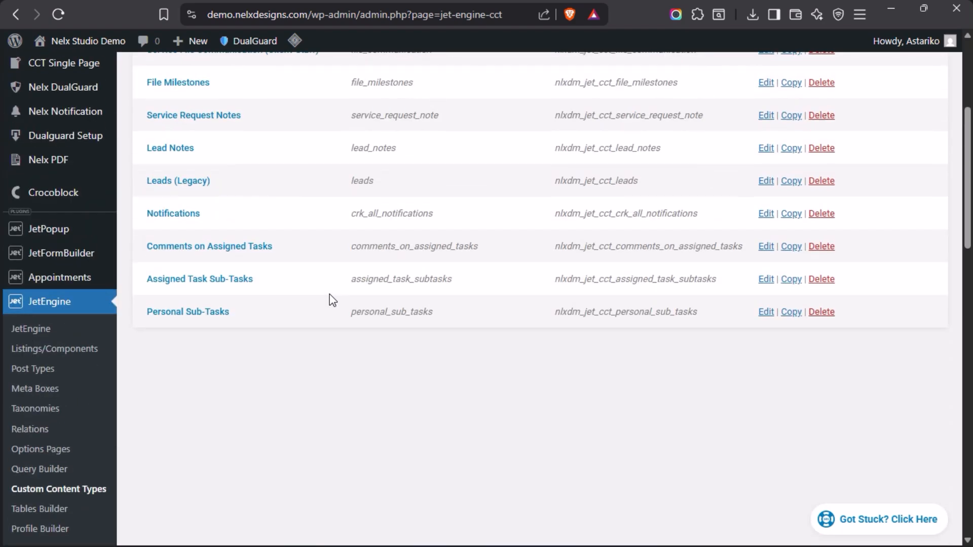
{"action": "left_click", "coordinate": [198, 282]}
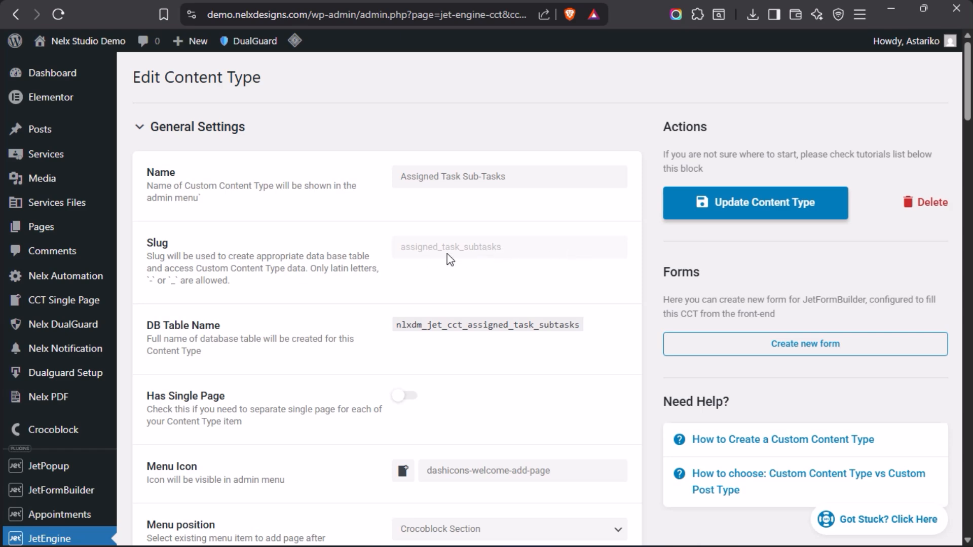
Check the slug and database table name in the Assigned Task Sub-Tasks general settings.
{"action": "scroll", "coordinate": [275, 270], "scroll_direction": "down", "scroll_amount": 2}
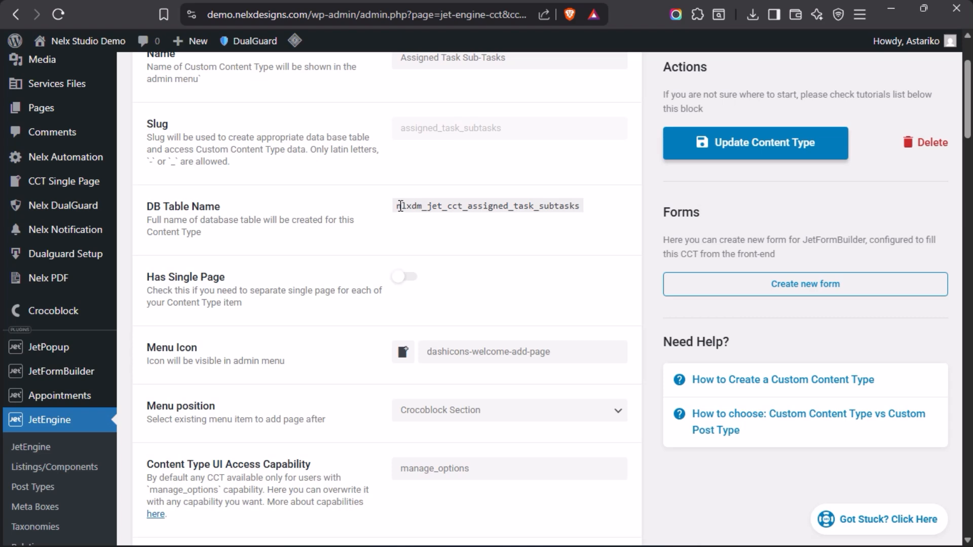
{"action": "left_click_drag", "start_coordinate": [400, 205], "coordinate": [613, 211]}
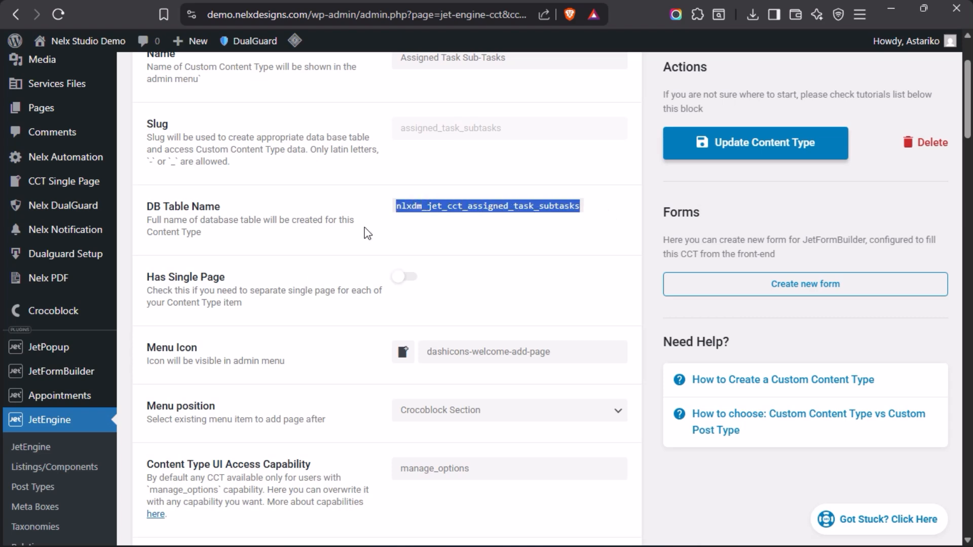
{"action": "scroll", "coordinate": [320, 304], "scroll_direction": "down", "scroll_amount": 6}
{"action": "scroll", "coordinate": [307, 289], "scroll_direction": "up", "scroll_amount": 4}
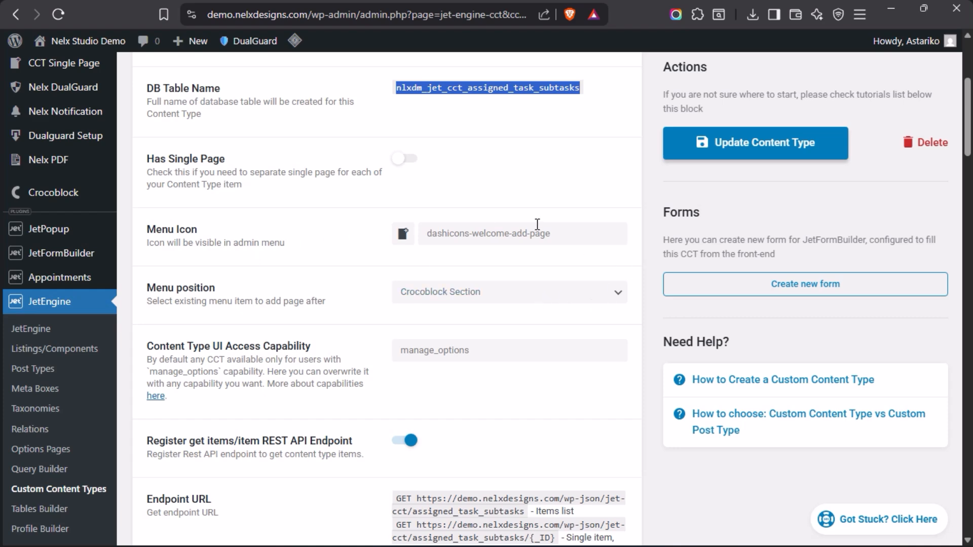
Examine the content type's REST API settings for getting, creating, updating and deleting items, including endpoint URLs and access capabilities.
{"action": "scroll", "coordinate": [314, 333], "scroll_direction": "down", "scroll_amount": 2}
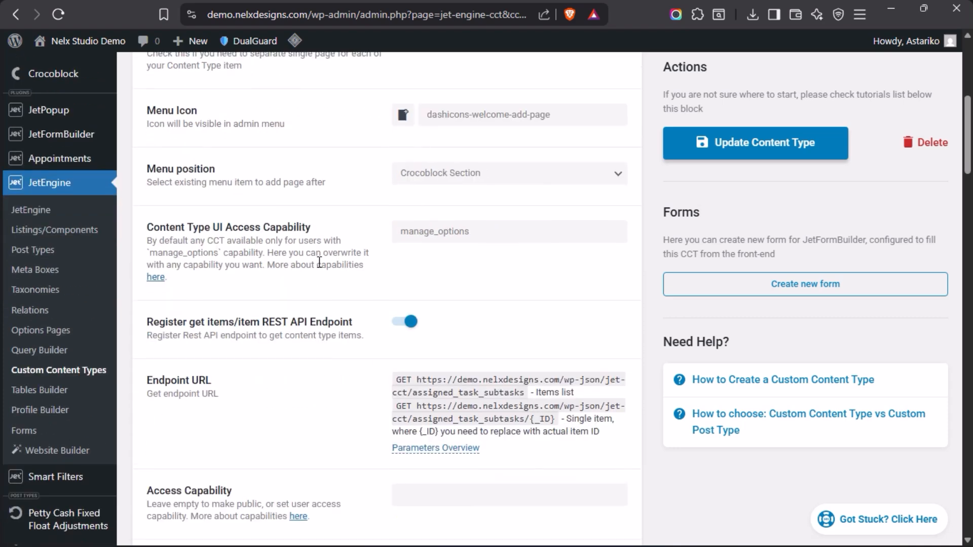
{"action": "scroll", "coordinate": [319, 261], "scroll_direction": "down", "scroll_amount": 8}
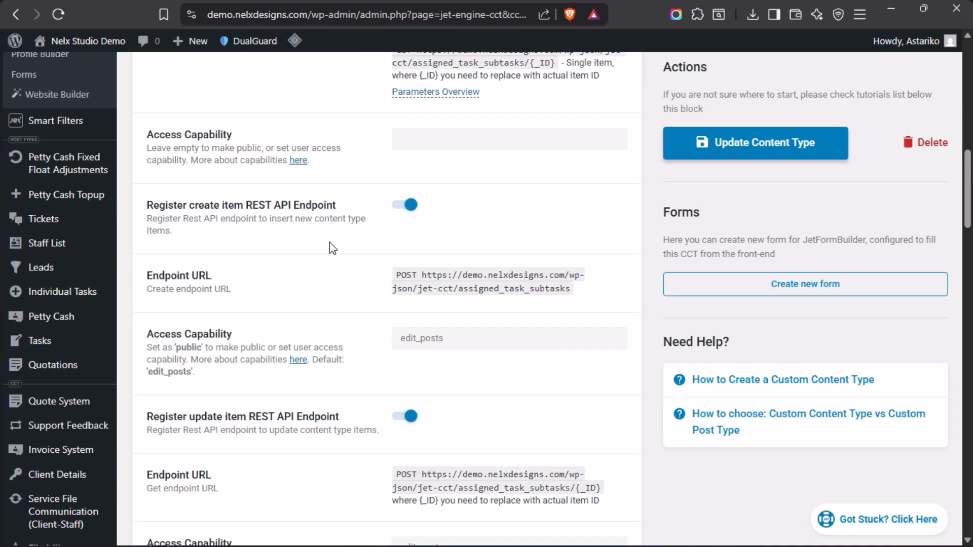
{"action": "scroll", "coordinate": [327, 256], "scroll_direction": "down", "scroll_amount": 5}
{"action": "scroll", "coordinate": [322, 264], "scroll_direction": "up", "scroll_amount": 12}
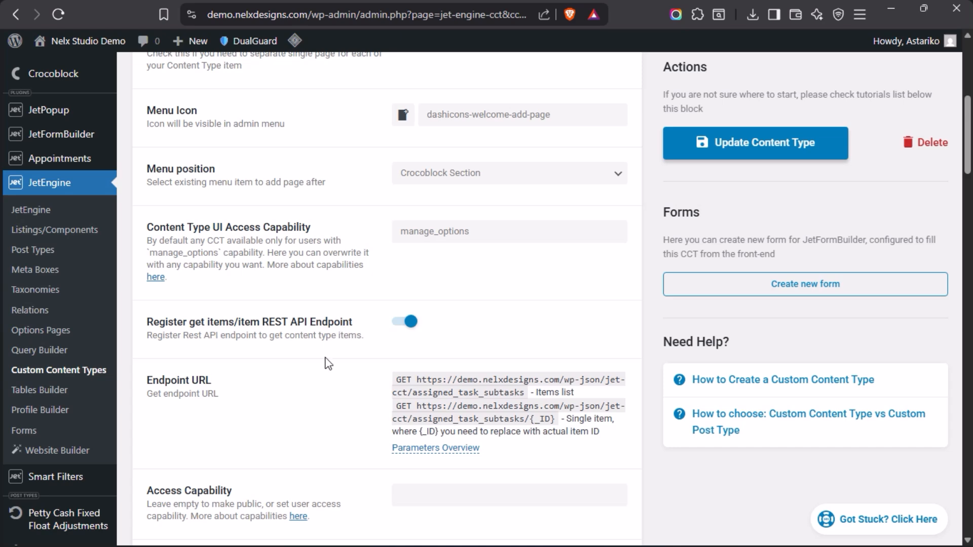
{"action": "scroll", "coordinate": [328, 376], "scroll_direction": "down", "scroll_amount": 3}
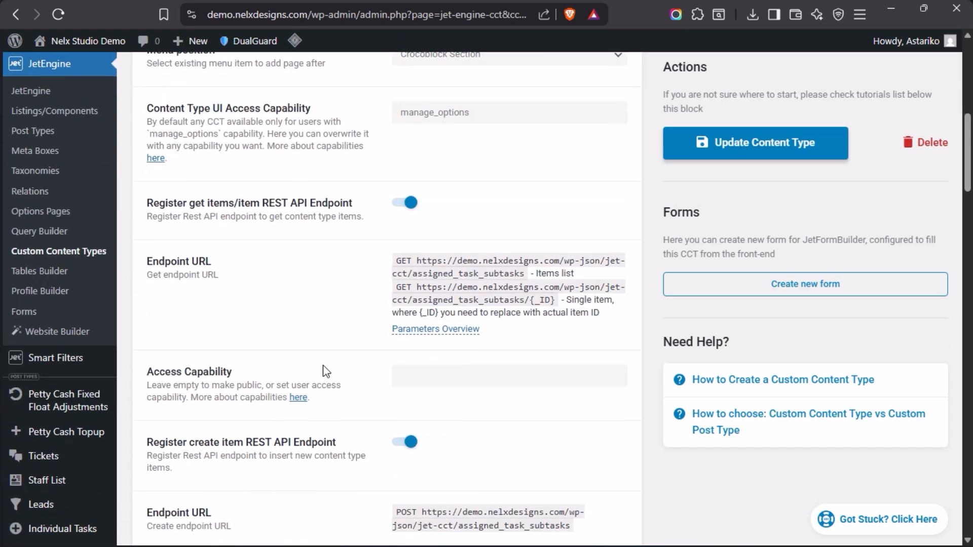
{"action": "scroll", "coordinate": [330, 366], "scroll_direction": "down", "scroll_amount": 5}
{"action": "scroll", "coordinate": [332, 360], "scroll_direction": "up", "scroll_amount": 7}
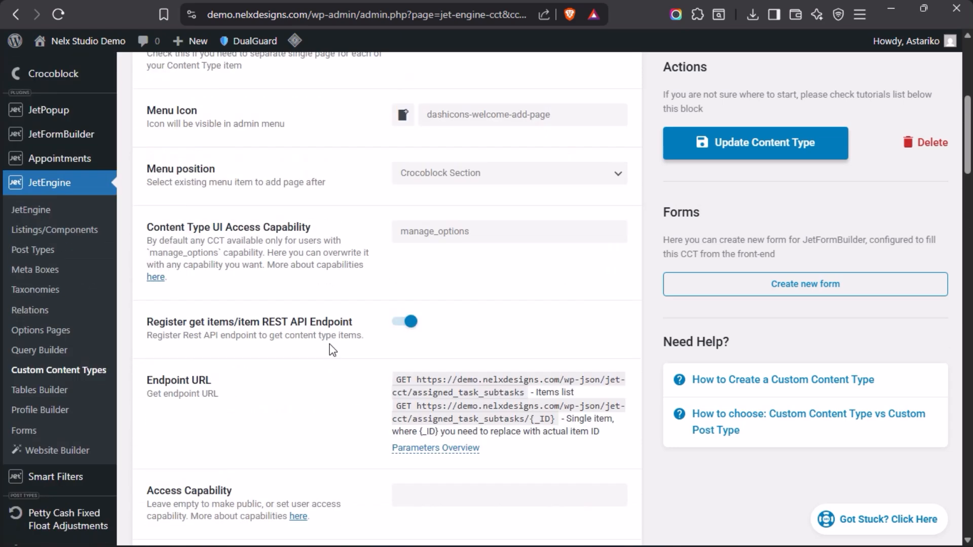
{"action": "scroll", "coordinate": [312, 329], "scroll_direction": "down", "scroll_amount": 5}
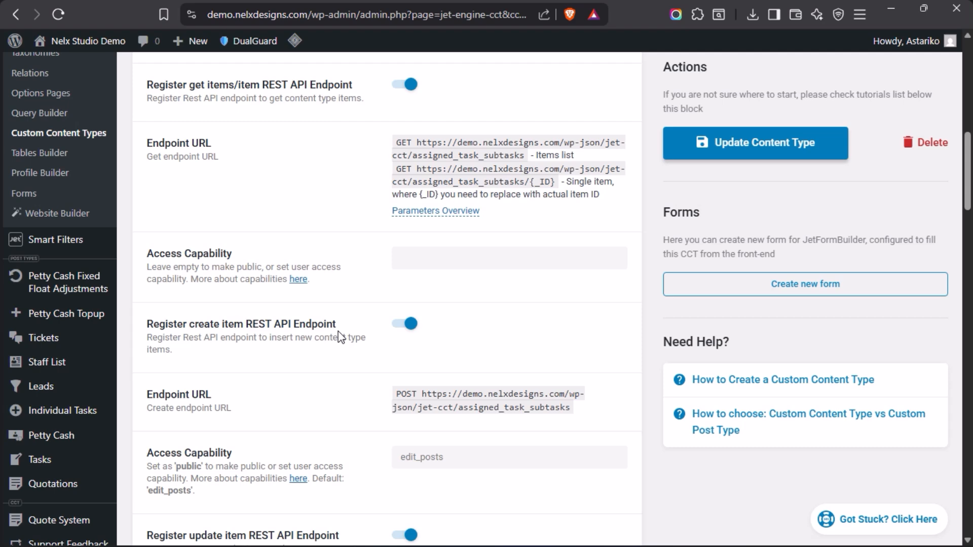
{"action": "scroll", "coordinate": [335, 195], "scroll_direction": "up", "scroll_amount": 2}
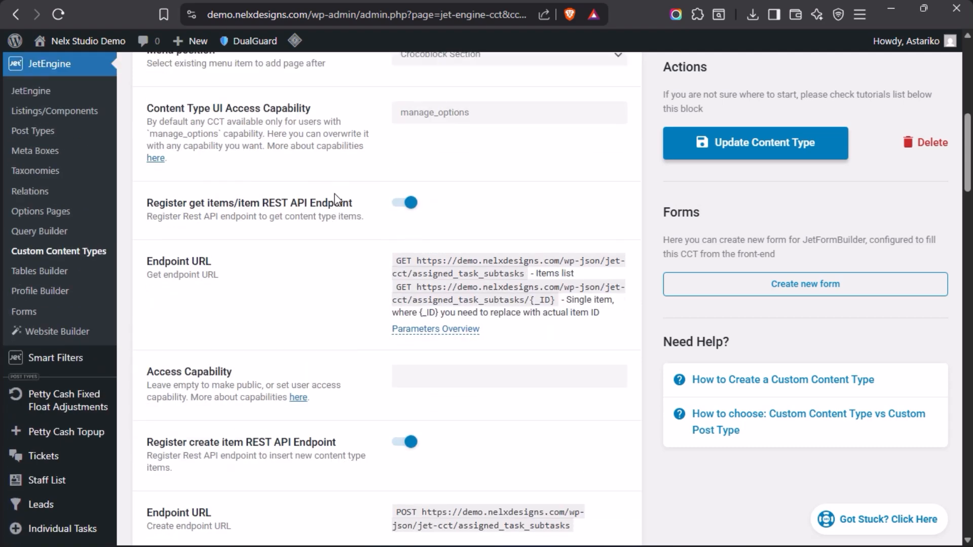
{"action": "scroll", "coordinate": [341, 278], "scroll_direction": "down", "scroll_amount": 8}
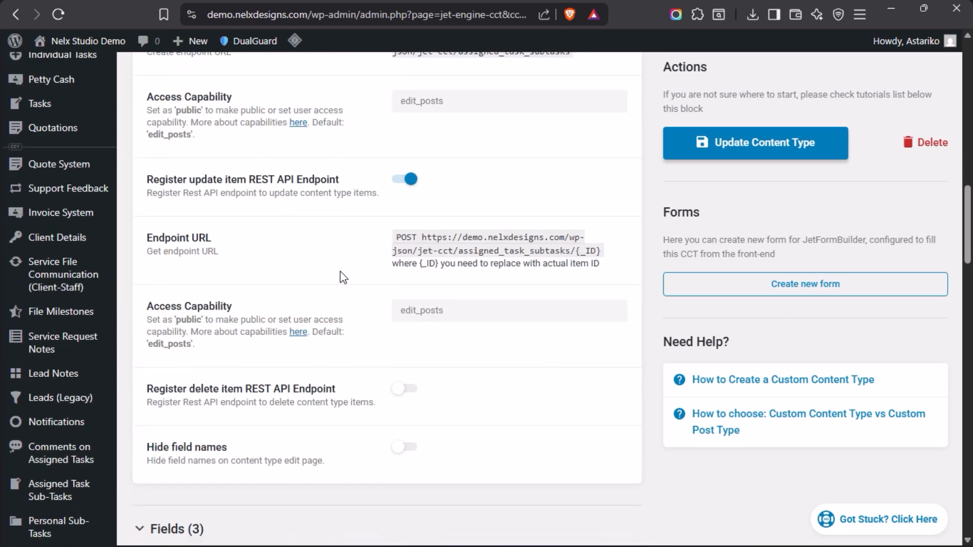
Review the content type's field list and inspect the Task ID field's settings, collapsing the field after viewing.
{"action": "scroll", "coordinate": [318, 269], "scroll_direction": "down", "scroll_amount": 4}
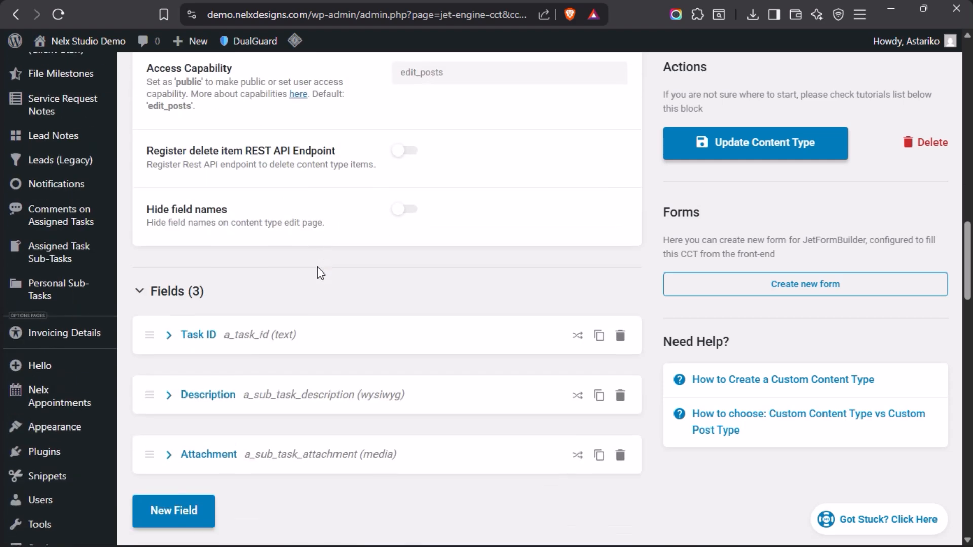
{"action": "scroll", "coordinate": [317, 273], "scroll_direction": "down", "scroll_amount": 4}
{"action": "scroll", "coordinate": [332, 266], "scroll_direction": "up", "scroll_amount": 2}
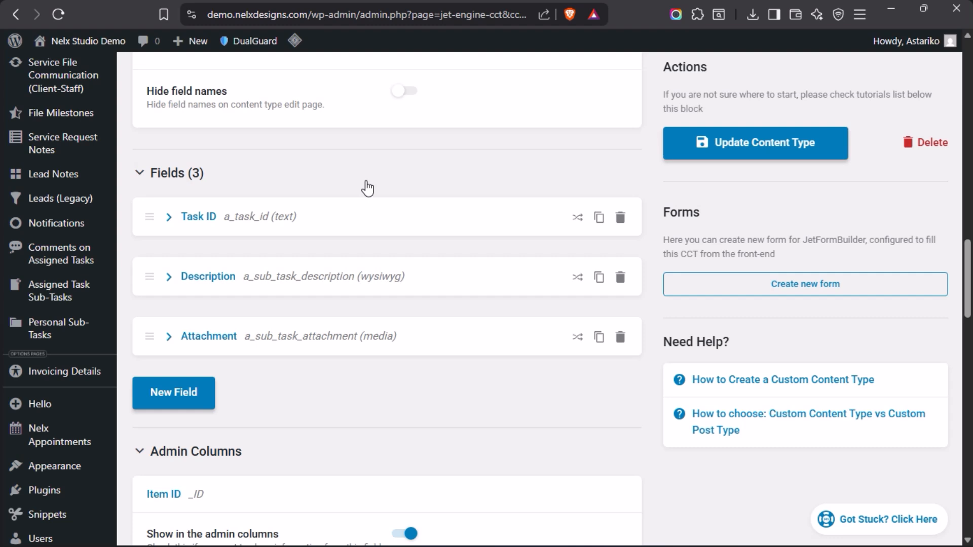
{"action": "left_click", "coordinate": [170, 218]}
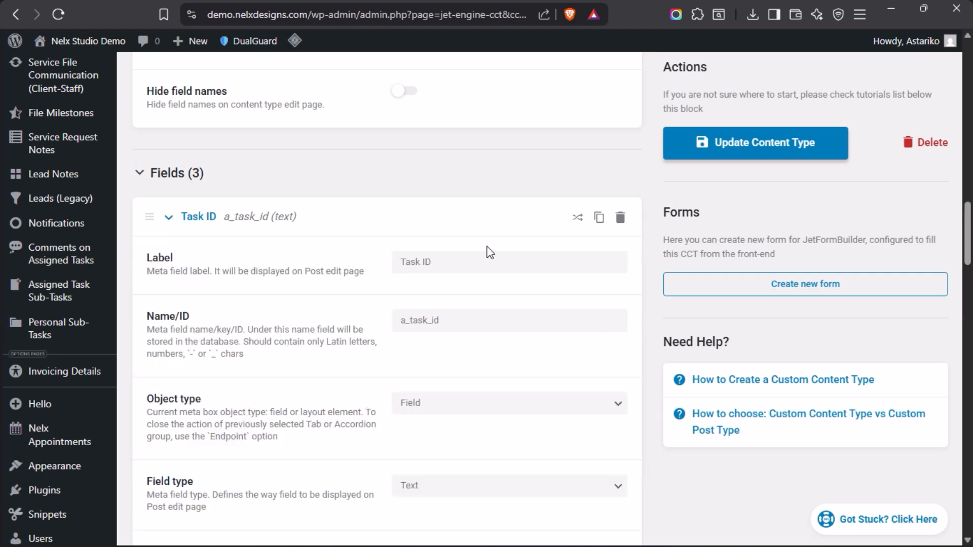
{"action": "scroll", "coordinate": [314, 241], "scroll_direction": "down", "scroll_amount": 10}
{"action": "scroll", "coordinate": [315, 241], "scroll_direction": "up", "scroll_amount": 6}
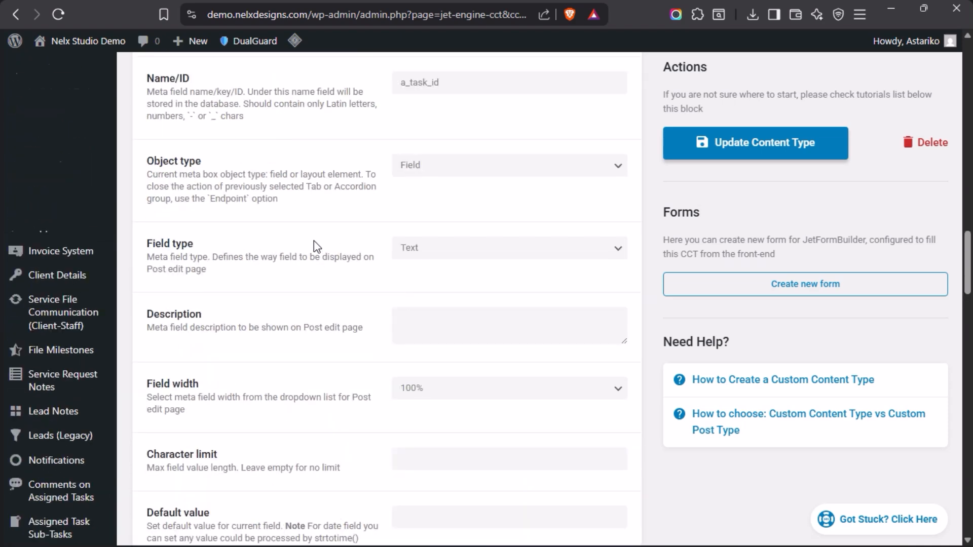
{"action": "scroll", "coordinate": [314, 241], "scroll_direction": "up", "scroll_amount": 4}
{"action": "left_click", "coordinate": [175, 223]}
{"action": "scroll", "coordinate": [306, 299], "scroll_direction": "down", "scroll_amount": 1}
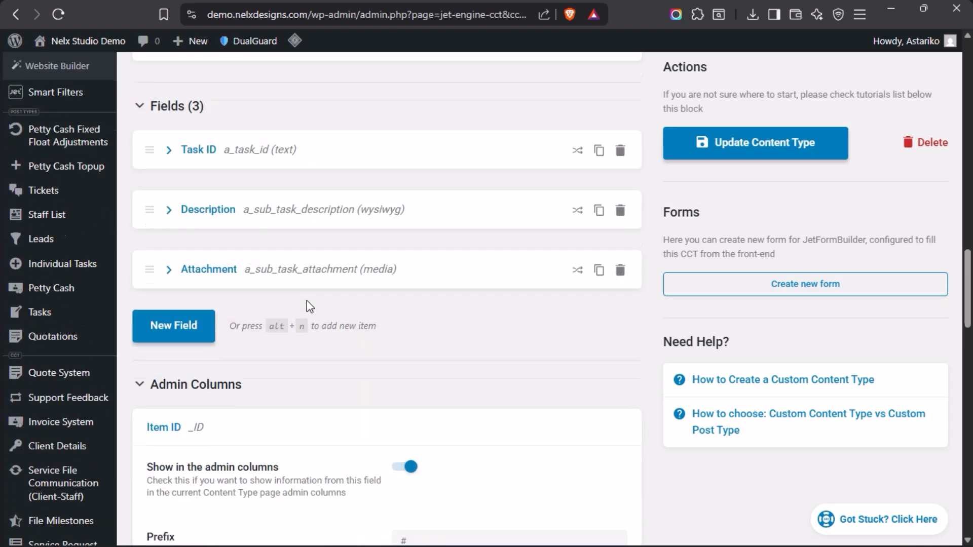
Look over the Admin Columns section and recheck the Task ID field's Name/ID, collapsing the field after viewing.
{"action": "scroll", "coordinate": [306, 299], "scroll_direction": "down", "scroll_amount": 1}
{"action": "scroll", "coordinate": [283, 370], "scroll_direction": "down", "scroll_amount": 2}
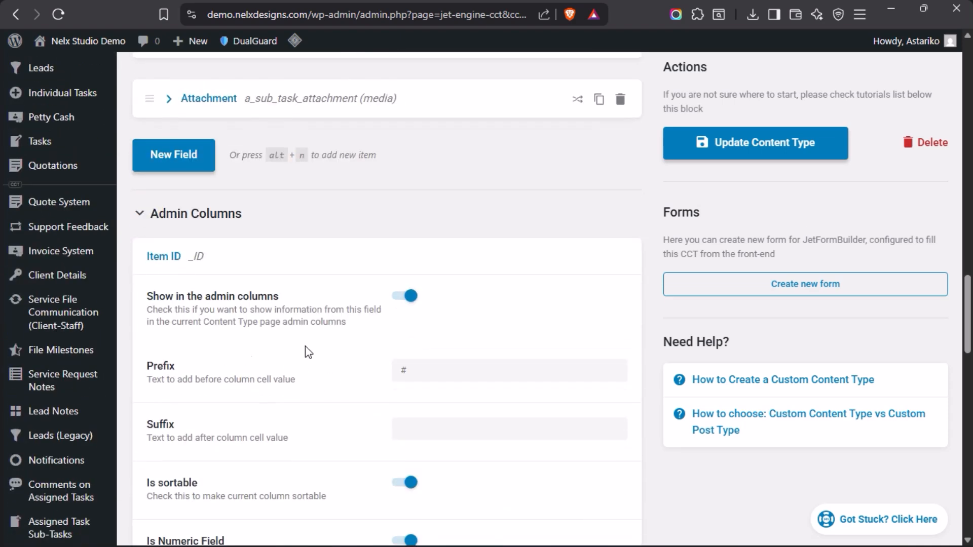
{"action": "scroll", "coordinate": [301, 332], "scroll_direction": "up", "scroll_amount": 2}
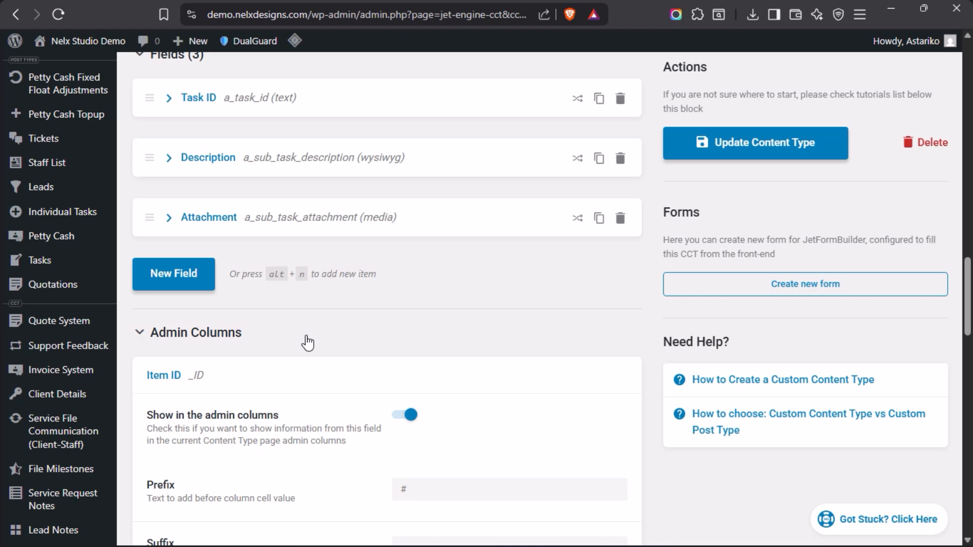
{"action": "scroll", "coordinate": [307, 343], "scroll_direction": "up", "scroll_amount": 2}
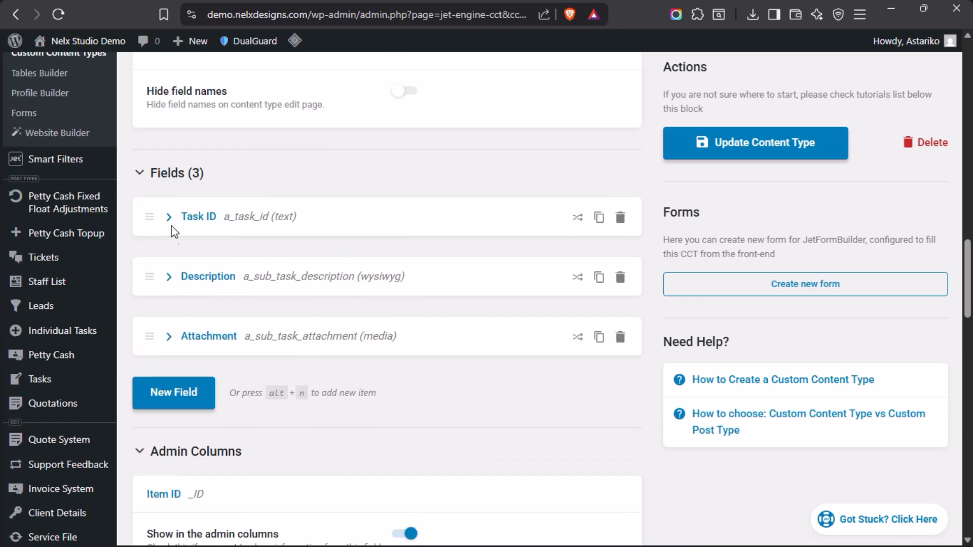
{"action": "left_click", "coordinate": [170, 218]}
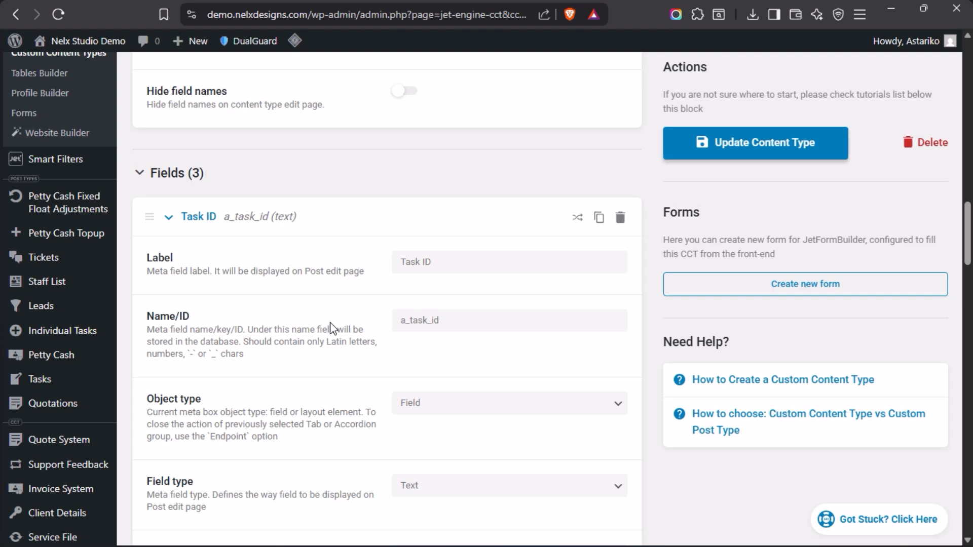
{"action": "left_click_drag", "start_coordinate": [465, 320], "coordinate": [391, 327]}
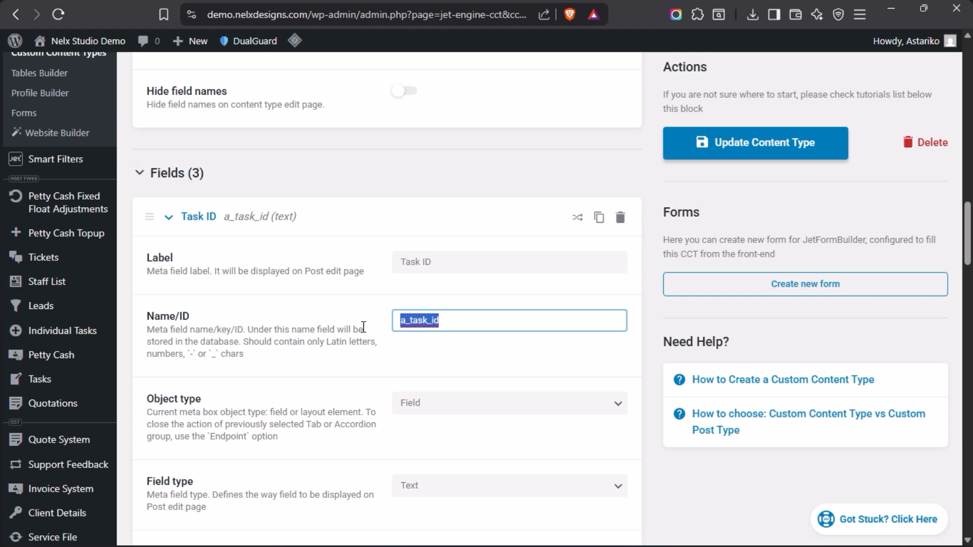
{"action": "left_click", "coordinate": [289, 311]}
{"action": "left_click", "coordinate": [169, 217]}
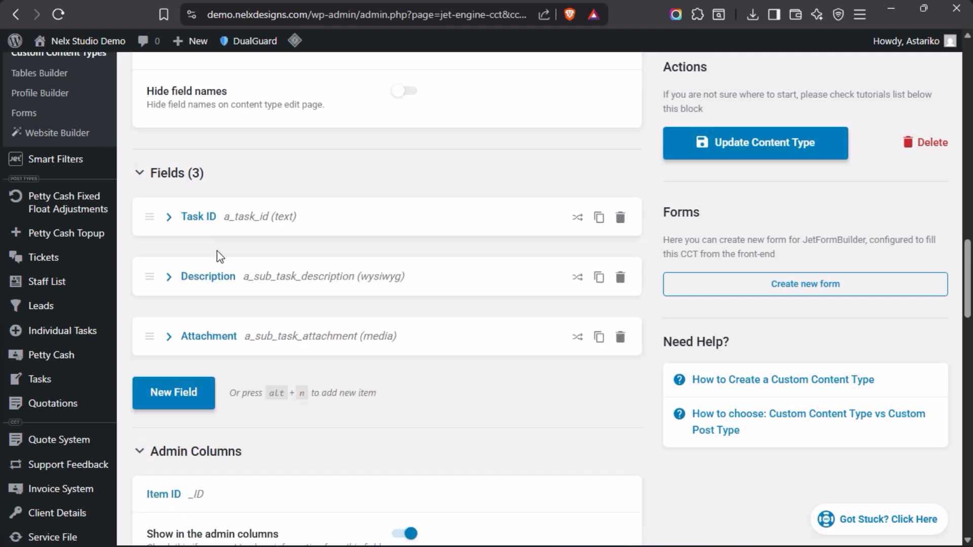
Inspect the Attachment field's settings in the Assigned Task Sub-Tasks content type, from Name/ID to Conditional Logic, and collapse the field after viewing.
{"action": "left_click", "coordinate": [169, 337]}
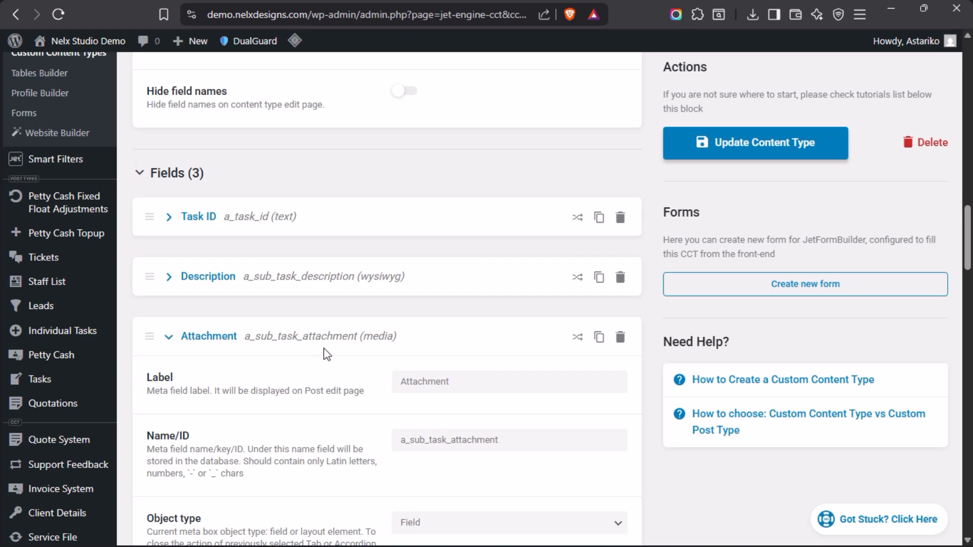
{"action": "scroll", "coordinate": [327, 354], "scroll_direction": "down", "scroll_amount": 7}
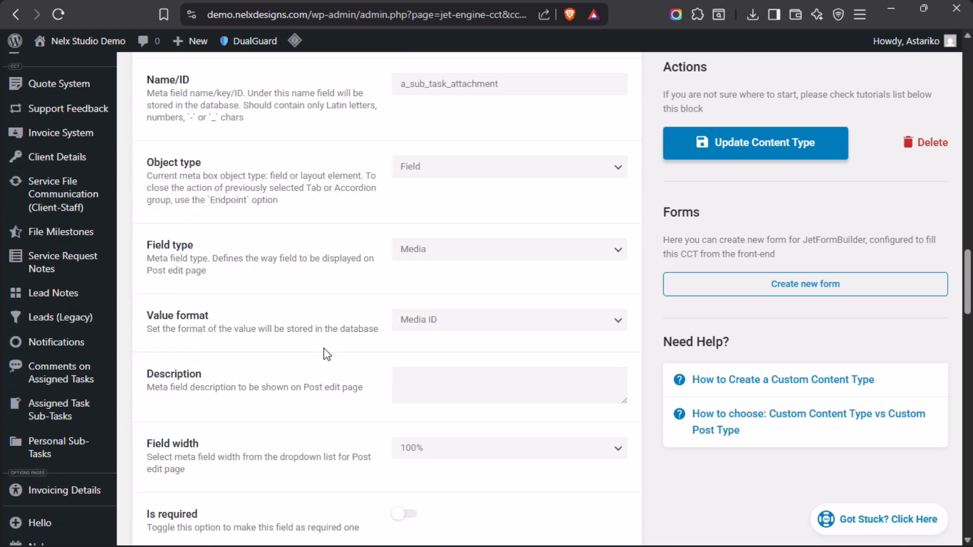
{"action": "scroll", "coordinate": [327, 354], "scroll_direction": "down", "scroll_amount": 4}
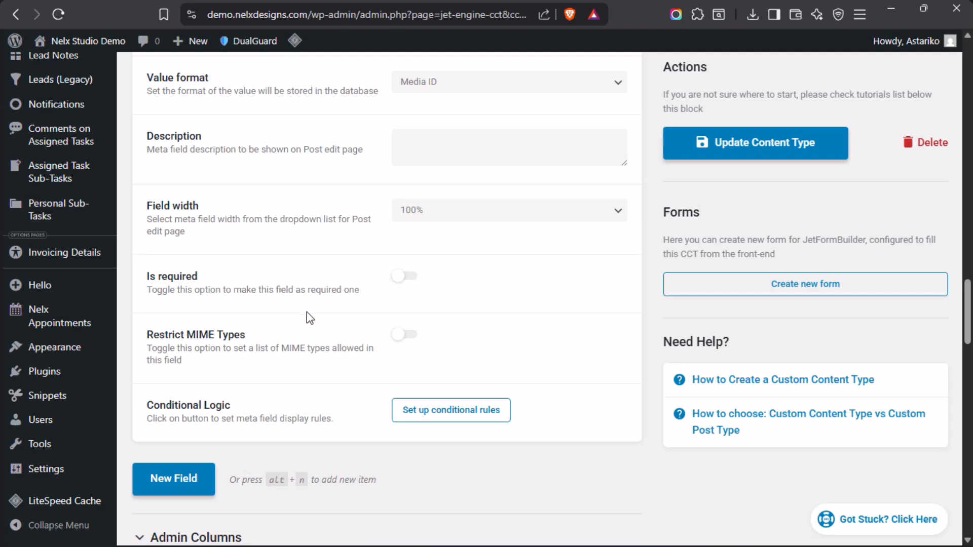
{"action": "scroll", "coordinate": [308, 318], "scroll_direction": "up", "scroll_amount": 3}
{"action": "scroll", "coordinate": [309, 318], "scroll_direction": "up", "scroll_amount": 1}
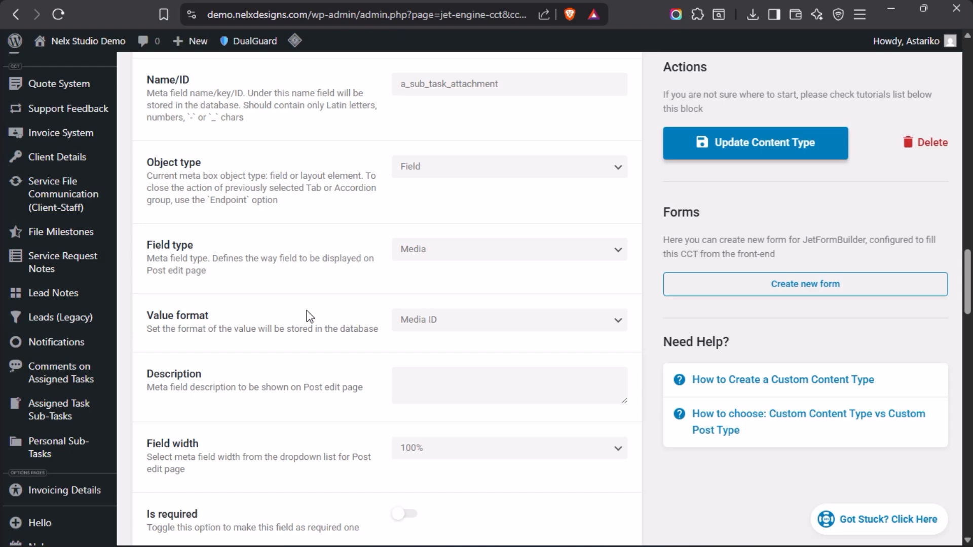
{"action": "scroll", "coordinate": [279, 289], "scroll_direction": "up", "scroll_amount": 3}
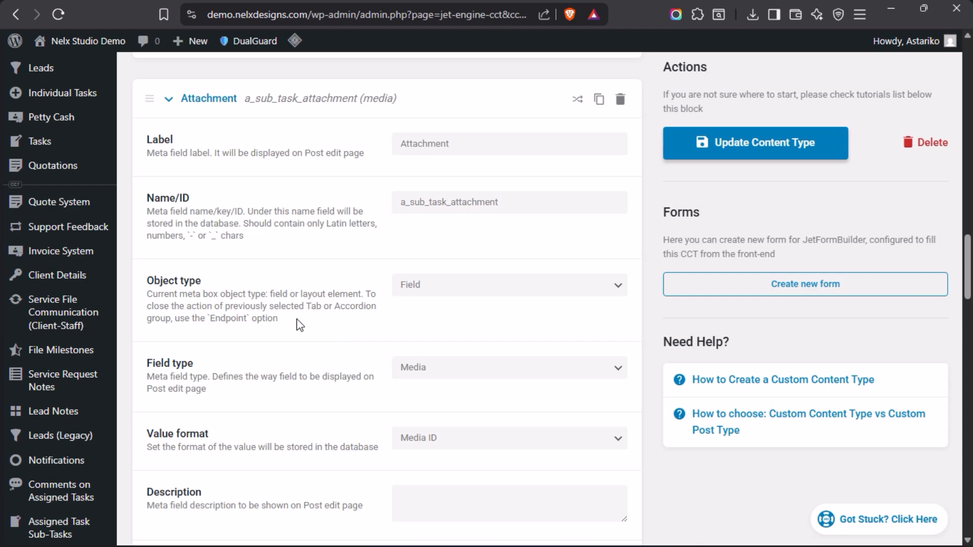
{"action": "scroll", "coordinate": [334, 337], "scroll_direction": "up", "scroll_amount": 2}
{"action": "left_click", "coordinate": [171, 222]}
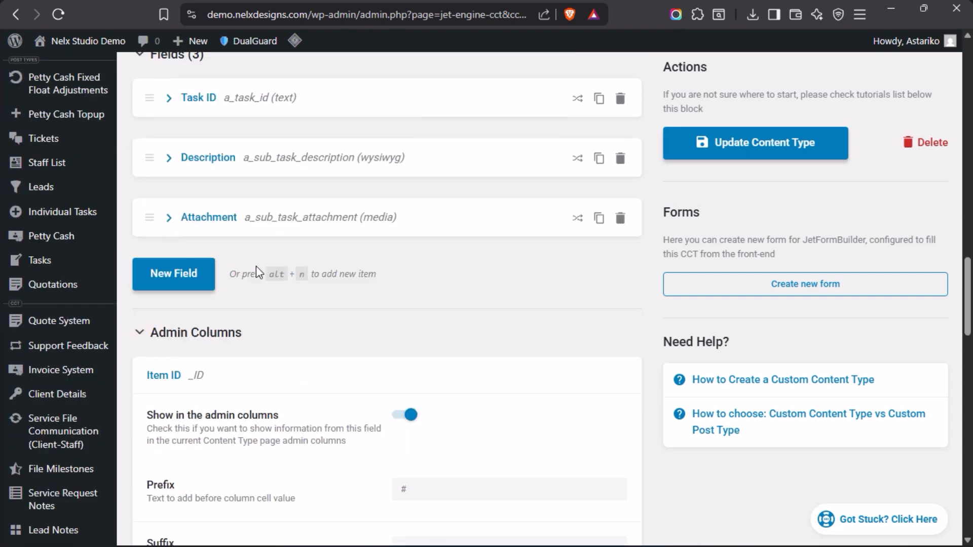
Open the Personal Sub-Tasks custom content type from the content types list and review its general and REST API settings down to the field list.
{"action": "scroll", "coordinate": [317, 308], "scroll_direction": "up", "scroll_amount": 4}
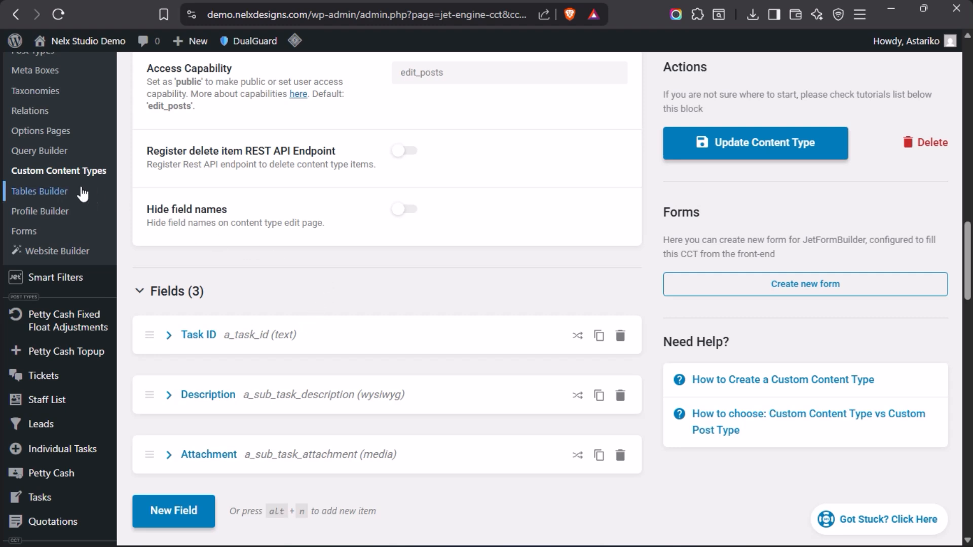
{"action": "left_click", "coordinate": [63, 179]}
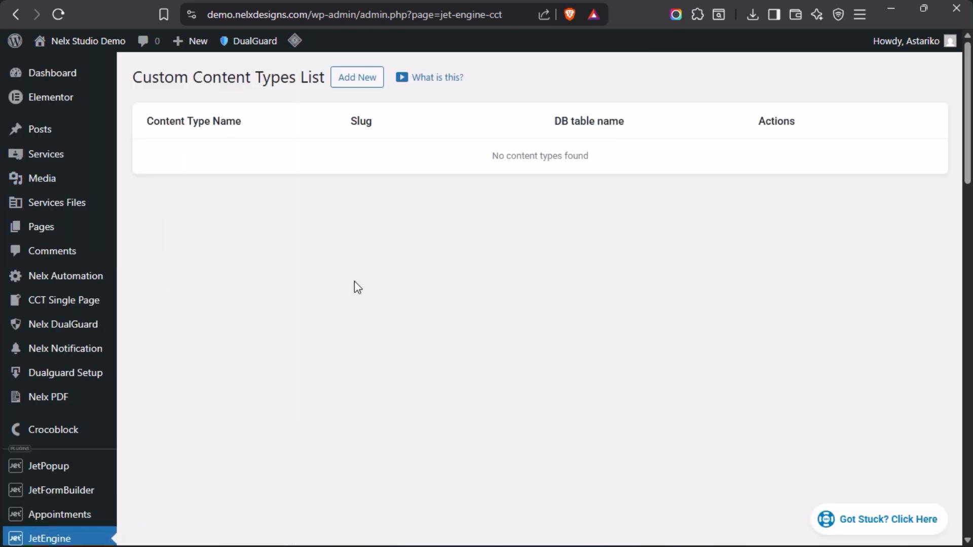
{"action": "scroll", "coordinate": [354, 281], "scroll_direction": "down", "scroll_amount": 5}
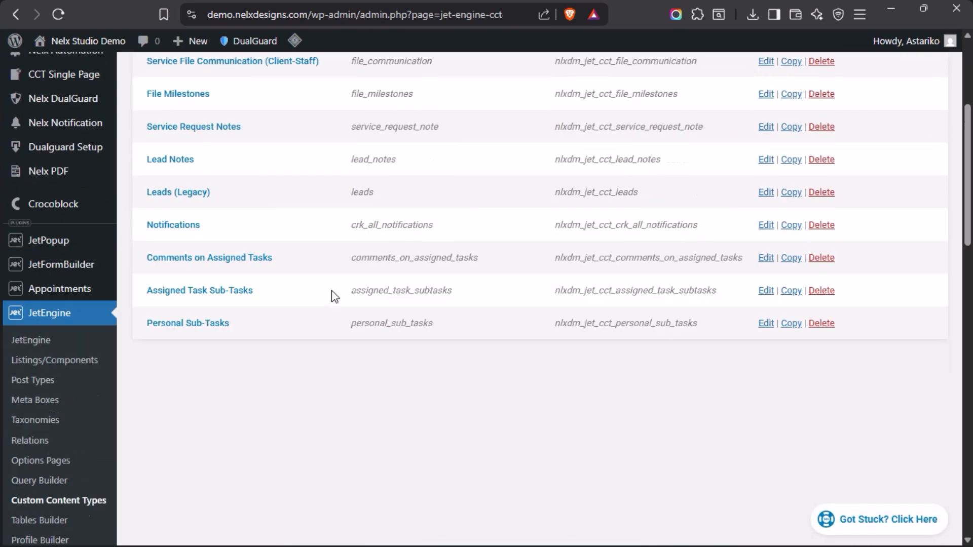
{"action": "scroll", "coordinate": [331, 293], "scroll_direction": "up", "scroll_amount": 3}
{"action": "left_click", "coordinate": [184, 431]}
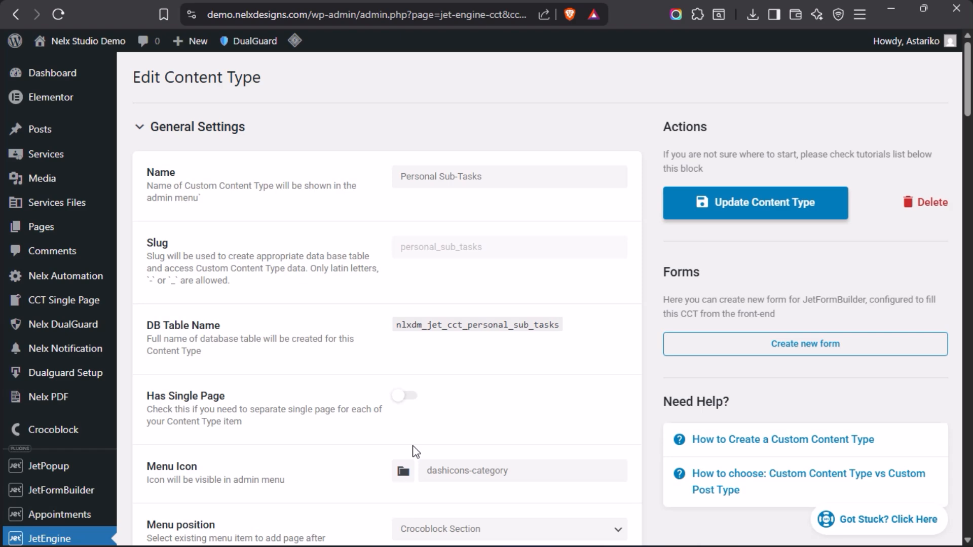
{"action": "scroll", "coordinate": [329, 294], "scroll_direction": "down", "scroll_amount": 8}
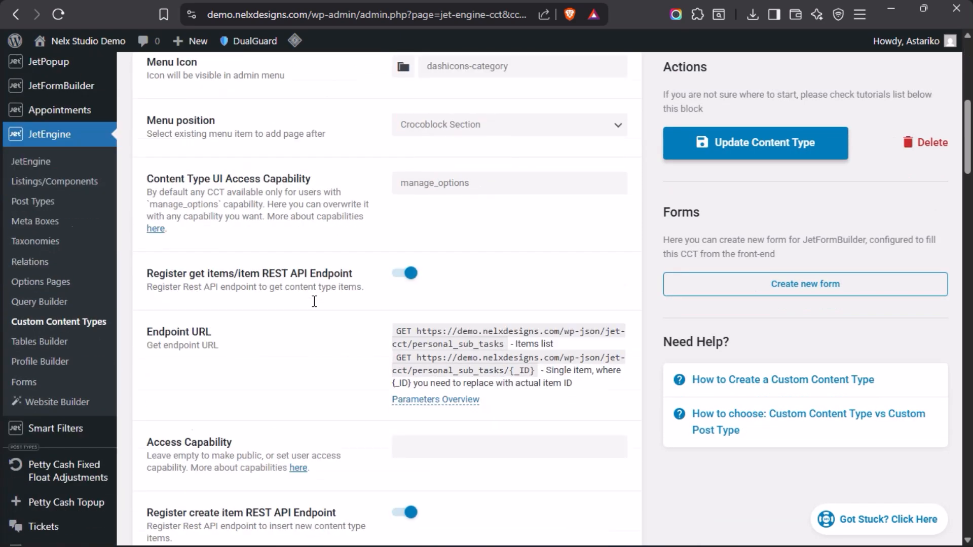
{"action": "scroll", "coordinate": [314, 301], "scroll_direction": "down", "scroll_amount": 10}
{"action": "scroll", "coordinate": [315, 304], "scroll_direction": "down", "scroll_amount": 5}
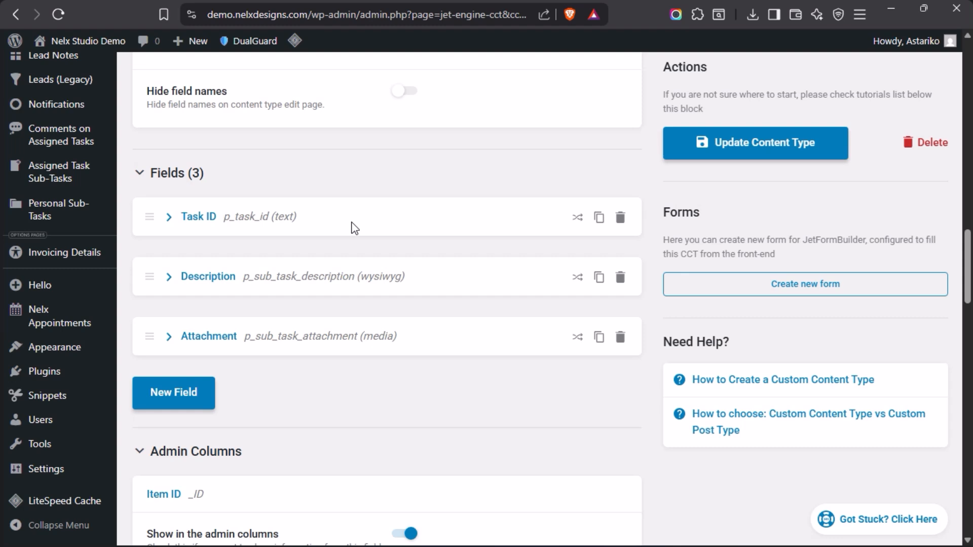
Inspect the Task ID field's settings in Personal Sub-Tasks, highlighting its Name/ID, and collapse the field after viewing.
{"action": "left_click", "coordinate": [171, 218]}
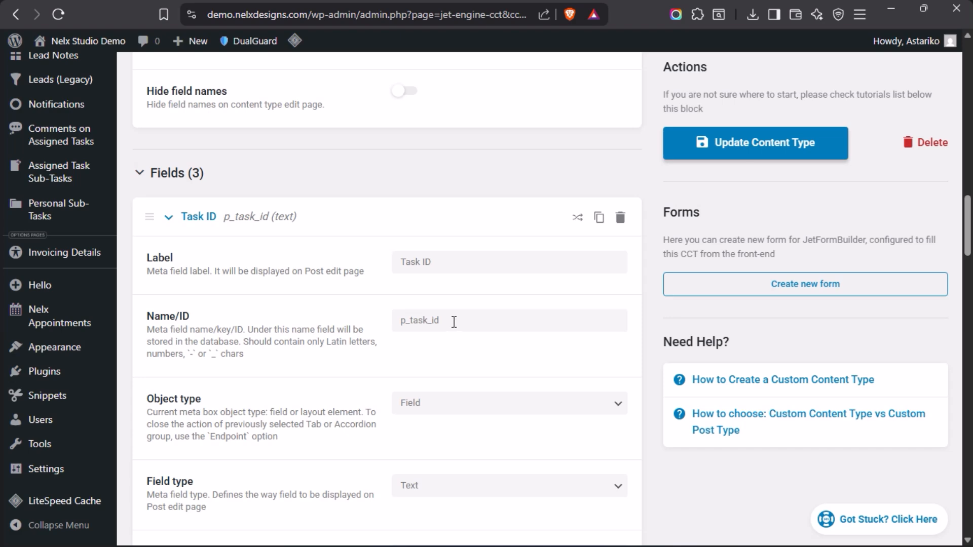
{"action": "left_click_drag", "start_coordinate": [455, 322], "coordinate": [349, 324]}
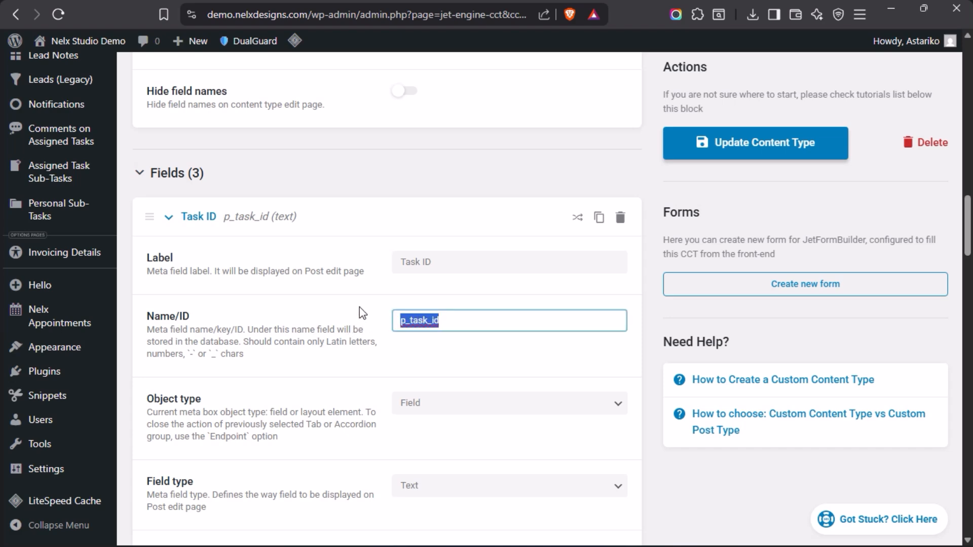
{"action": "left_click", "coordinate": [363, 312]}
{"action": "scroll", "coordinate": [329, 320], "scroll_direction": "down", "scroll_amount": 2}
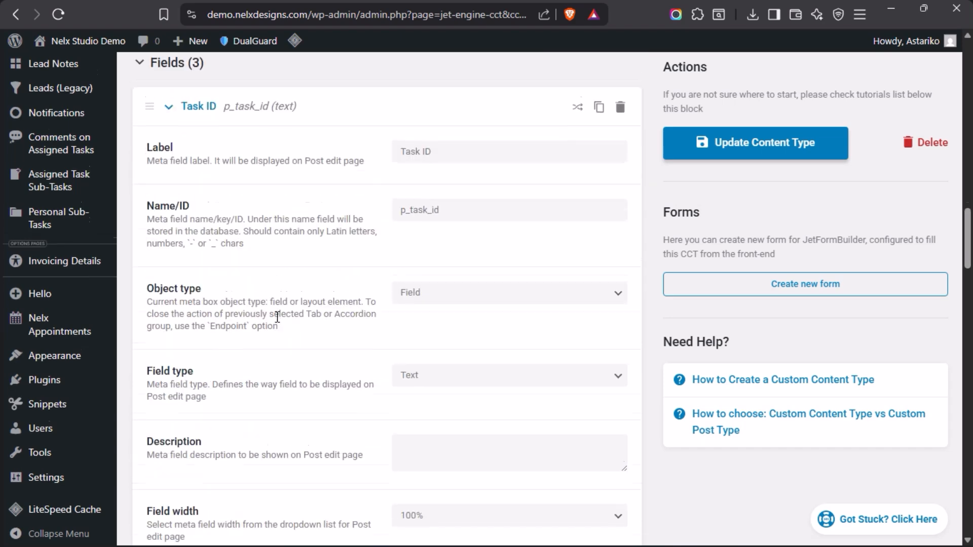
{"action": "scroll", "coordinate": [277, 317], "scroll_direction": "up", "scroll_amount": 2}
{"action": "left_click", "coordinate": [169, 217]}
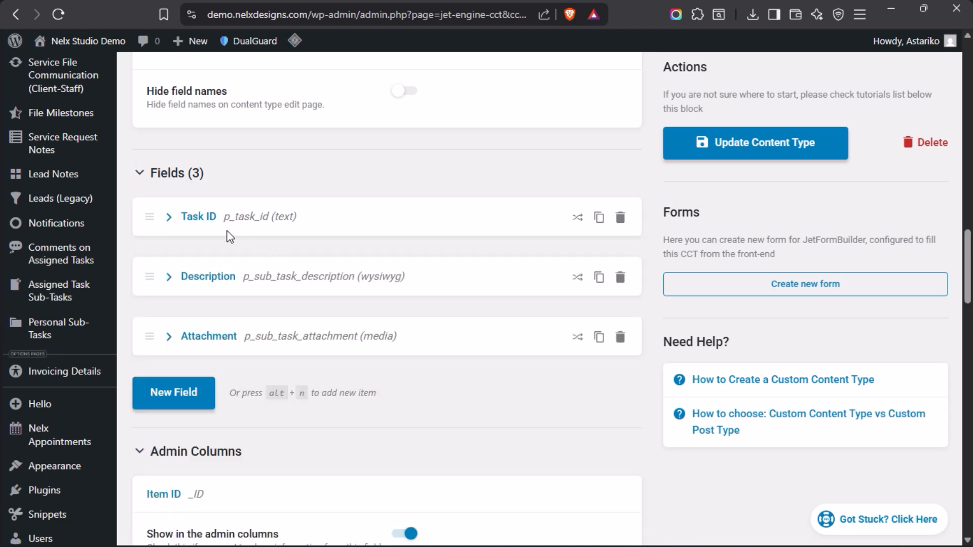
Look over the Personal Sub-Tasks field list, the REST API options above it and the Admin Columns section below.
{"action": "scroll", "coordinate": [323, 230], "scroll_direction": "down", "scroll_amount": 2}
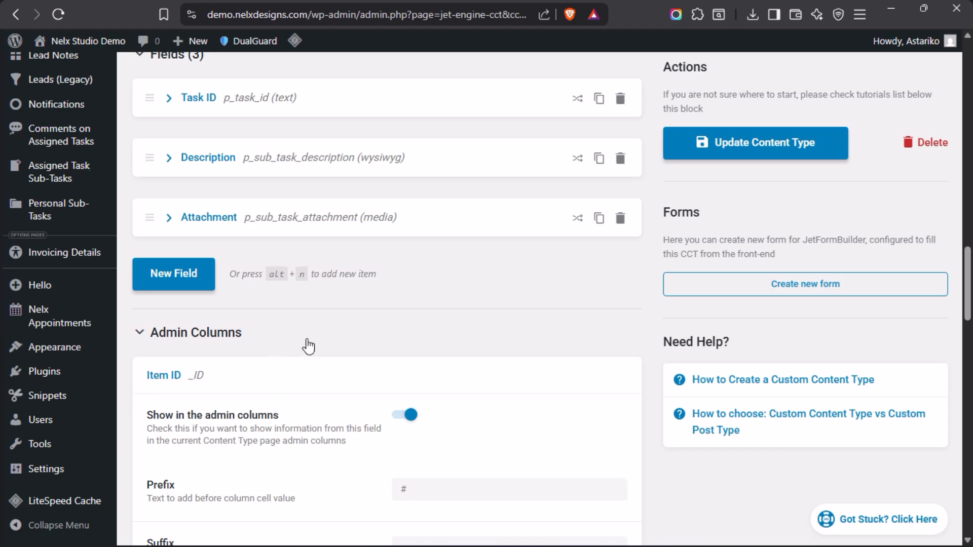
{"action": "scroll", "coordinate": [309, 345], "scroll_direction": "up", "scroll_amount": 5}
{"action": "scroll", "coordinate": [314, 340], "scroll_direction": "up", "scroll_amount": 1}
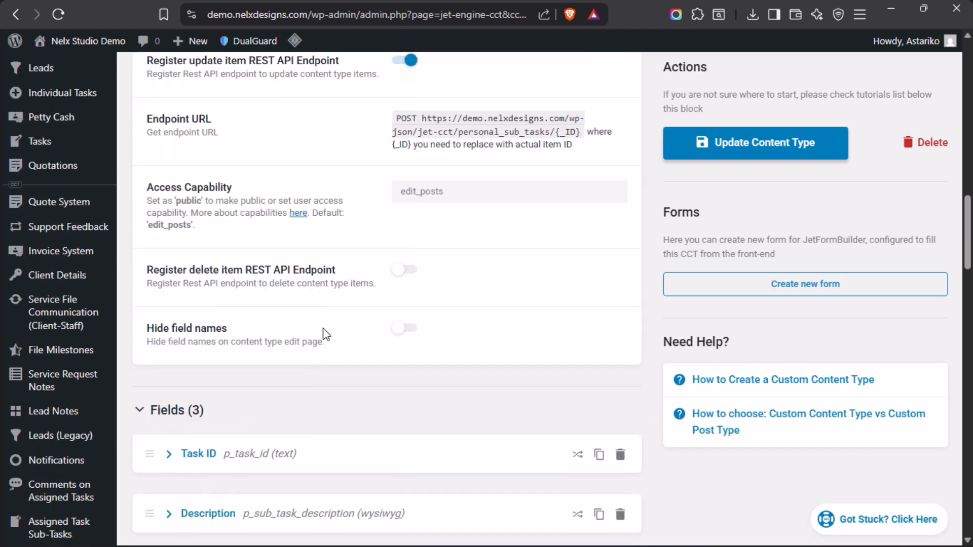
{"action": "scroll", "coordinate": [325, 335], "scroll_direction": "down", "scroll_amount": 4}
{"action": "scroll", "coordinate": [324, 335], "scroll_direction": "down", "scroll_amount": 4}
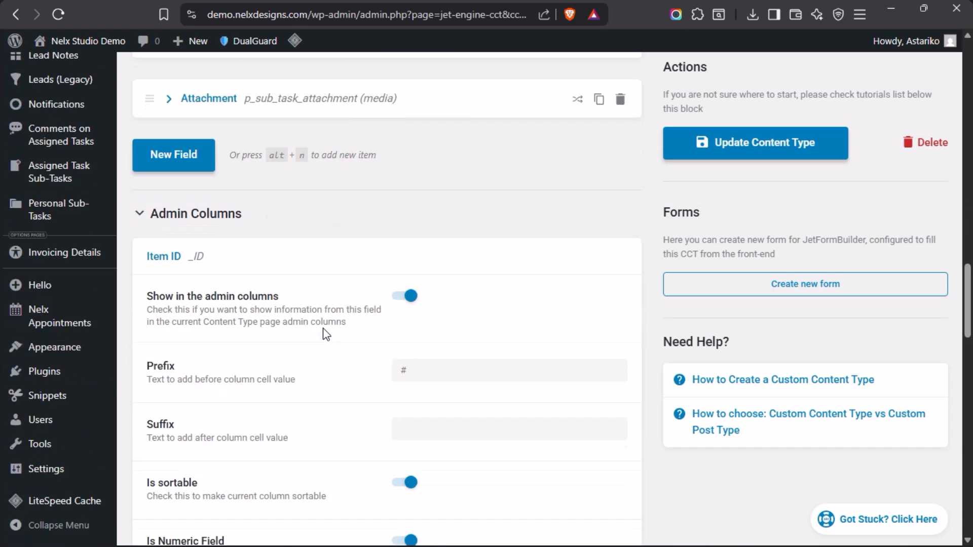
Return to the custom content types list and open Comments on Assigned Tasks to view its general settings and field list.
{"action": "scroll", "coordinate": [240, 308], "scroll_direction": "up", "scroll_amount": 12}
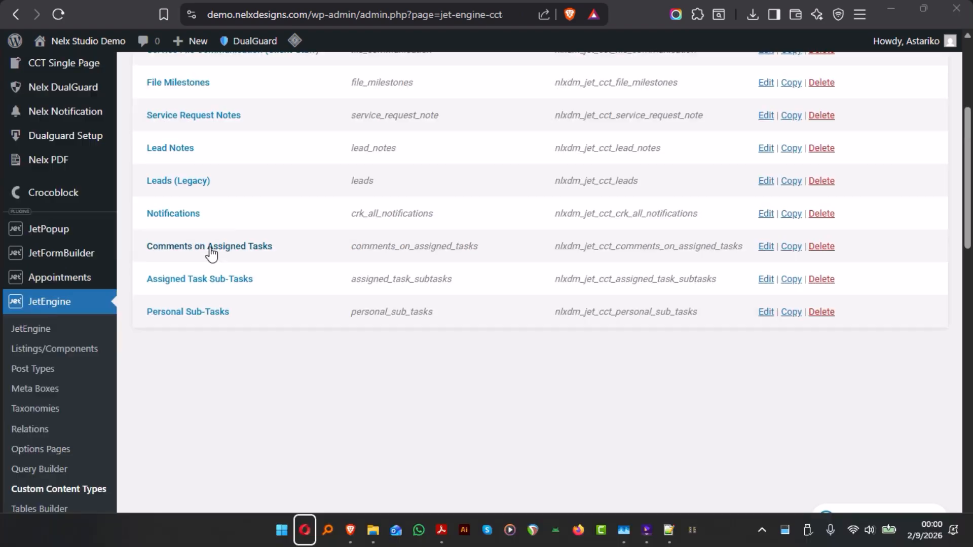
{"action": "left_click", "coordinate": [210, 248]}
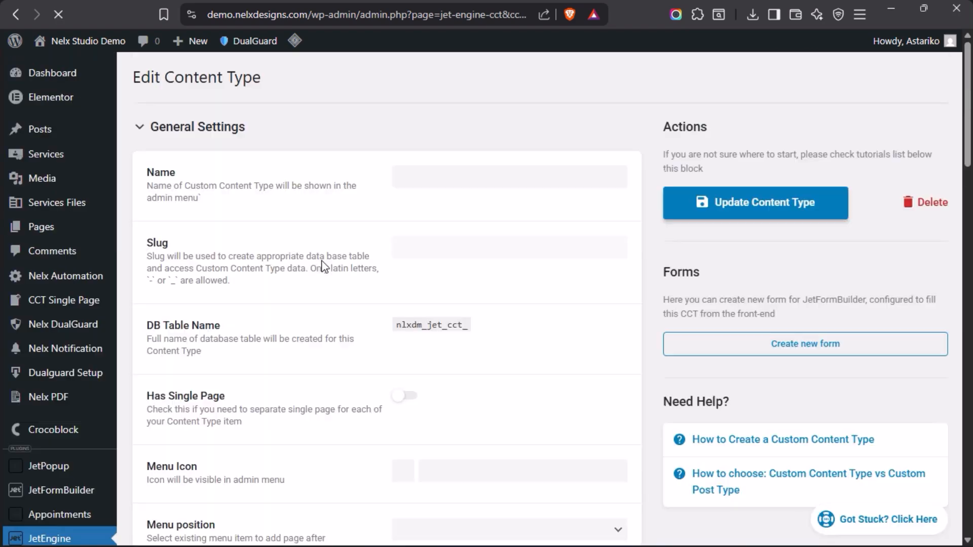
{"action": "scroll", "coordinate": [308, 273], "scroll_direction": "down", "scroll_amount": 1}
{"action": "scroll", "coordinate": [308, 274], "scroll_direction": "down", "scroll_amount": 12}
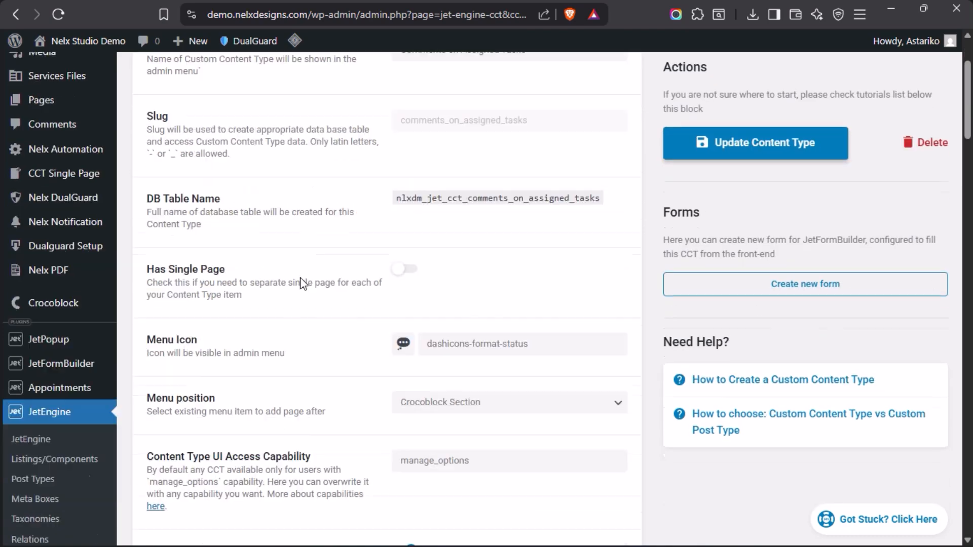
{"action": "scroll", "coordinate": [303, 287], "scroll_direction": "down", "scroll_amount": 7}
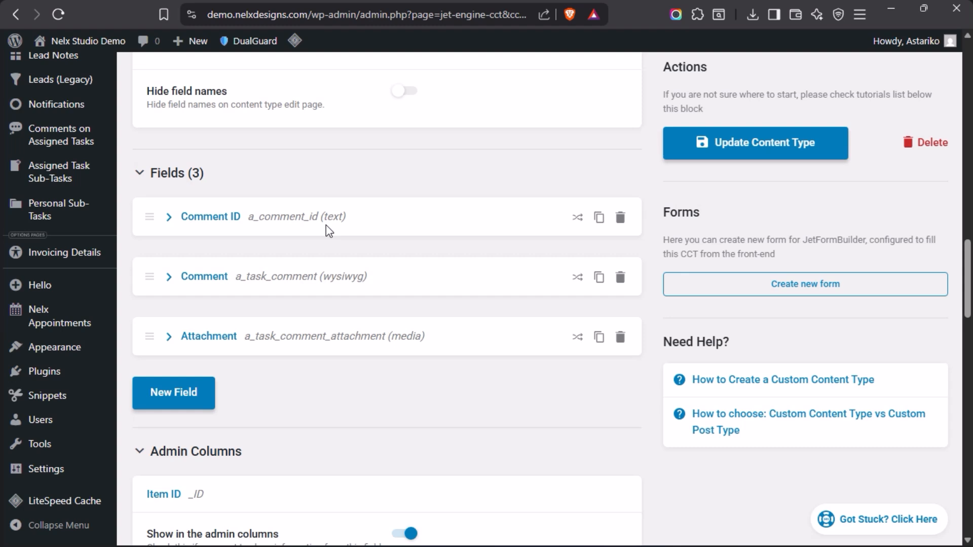
Check the Comment ID field's settings, collapse the field, and look over the remaining comment fields and Admin Columns.
{"action": "left_click", "coordinate": [170, 218]}
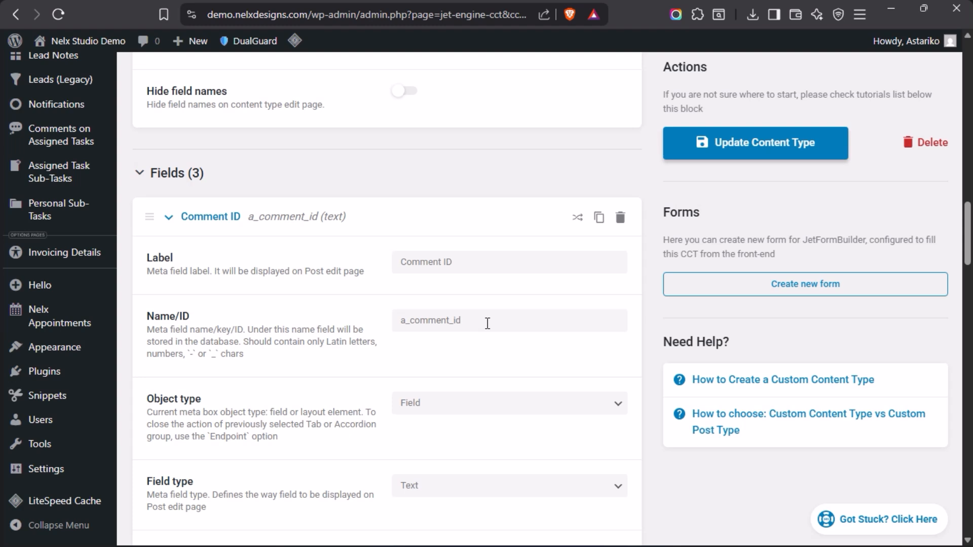
{"action": "left_click", "coordinate": [169, 218]}
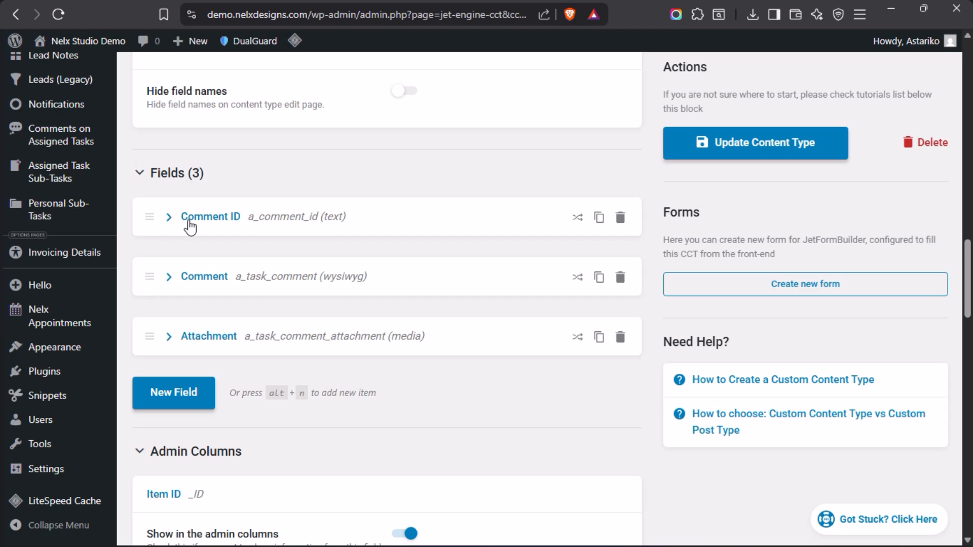
{"action": "scroll", "coordinate": [377, 281], "scroll_direction": "down", "scroll_amount": 7}
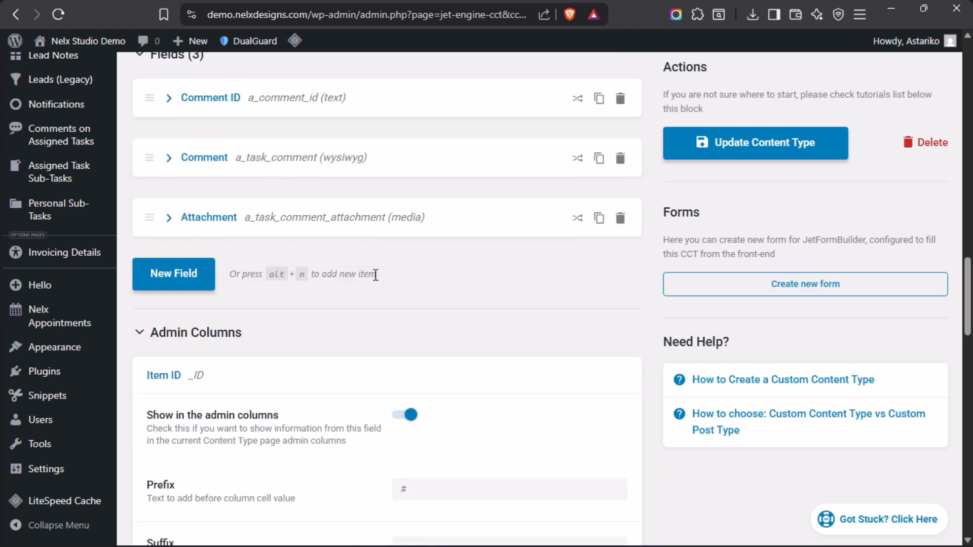
{"action": "scroll", "coordinate": [348, 285], "scroll_direction": "up", "scroll_amount": 2}
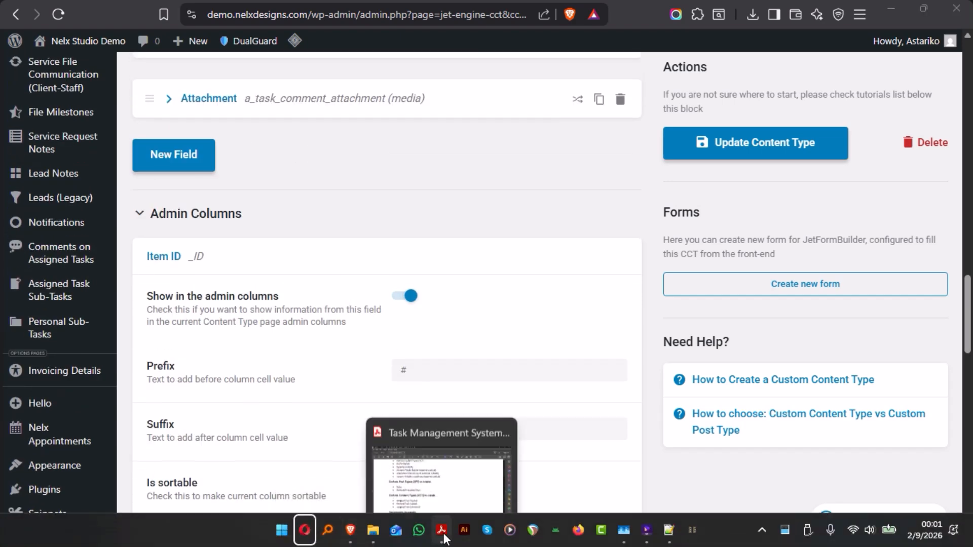
Switch to the Task Management System PDF in Adobe Acrobat and read the lists of content types, taxonomies and forms to create.
{"action": "left_click", "coordinate": [442, 532]}
{"action": "scroll", "coordinate": [372, 418], "scroll_direction": "down", "scroll_amount": 1}
{"action": "scroll", "coordinate": [328, 329], "scroll_direction": "down", "scroll_amount": 1}
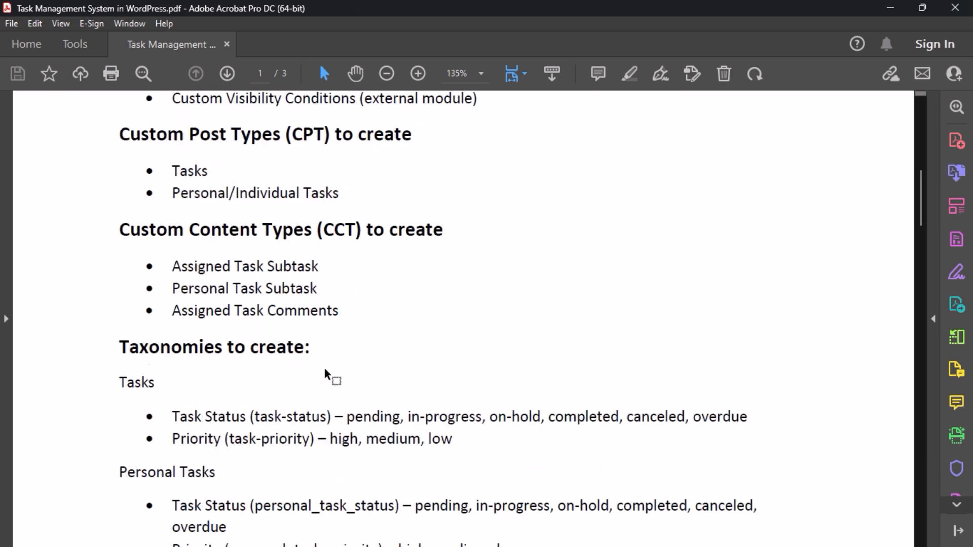
{"action": "scroll", "coordinate": [349, 312], "scroll_direction": "down", "scroll_amount": 1}
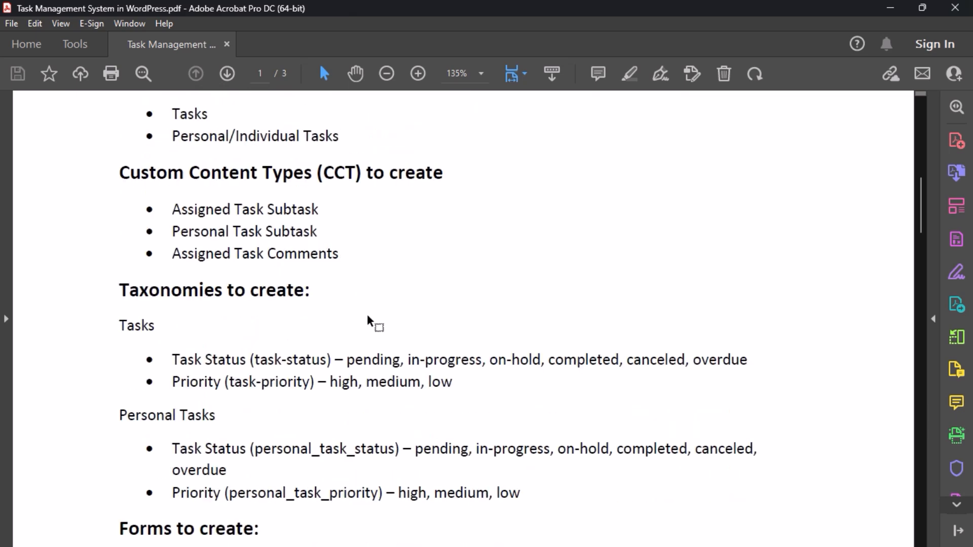
{"action": "scroll", "coordinate": [369, 321], "scroll_direction": "down", "scroll_amount": 1}
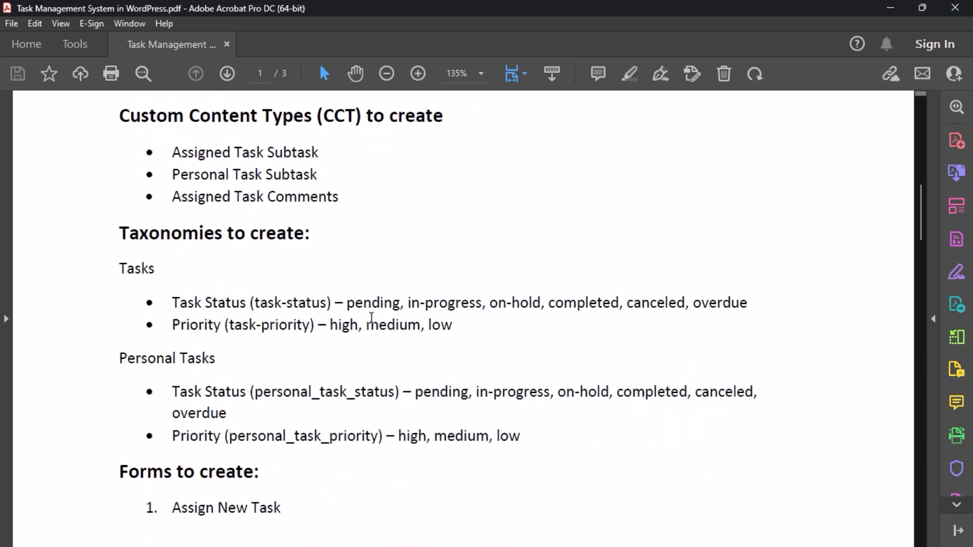
{"action": "scroll", "coordinate": [371, 318], "scroll_direction": "down", "scroll_amount": 2}
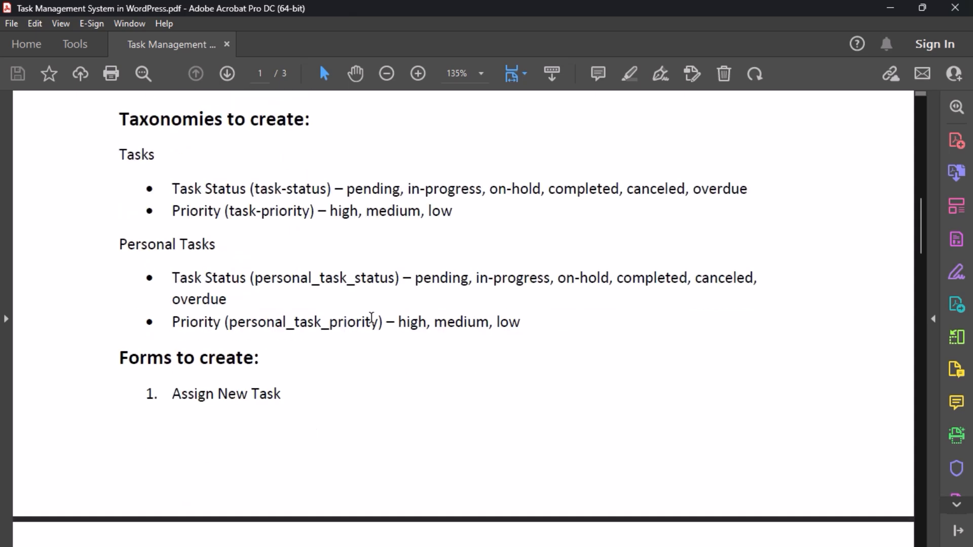
{"action": "scroll", "coordinate": [326, 317], "scroll_direction": "up", "scroll_amount": 2}
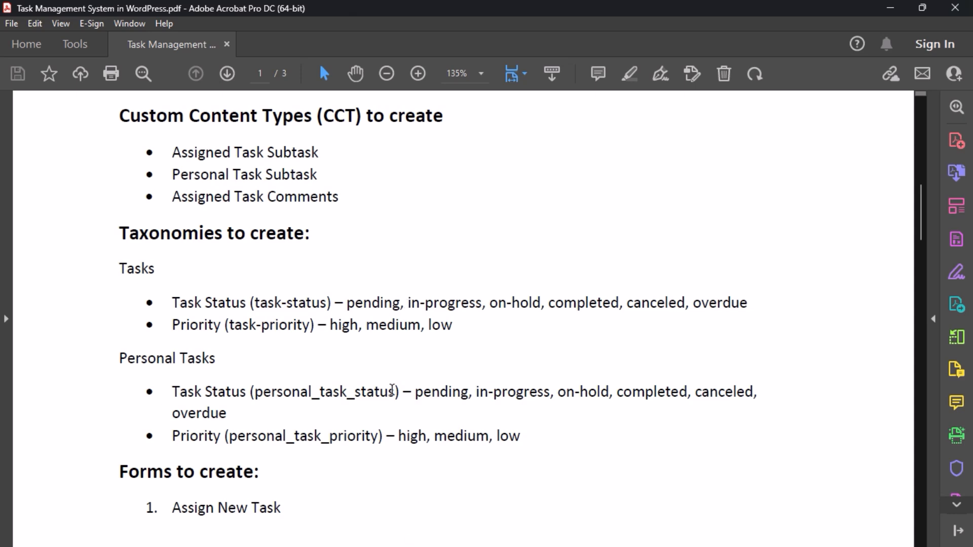
Switch to the Brave browser, open the JetEngine taxonomies list and compare it with the taxonomies planned in the PDF.
{"action": "key", "text": "super+t"}
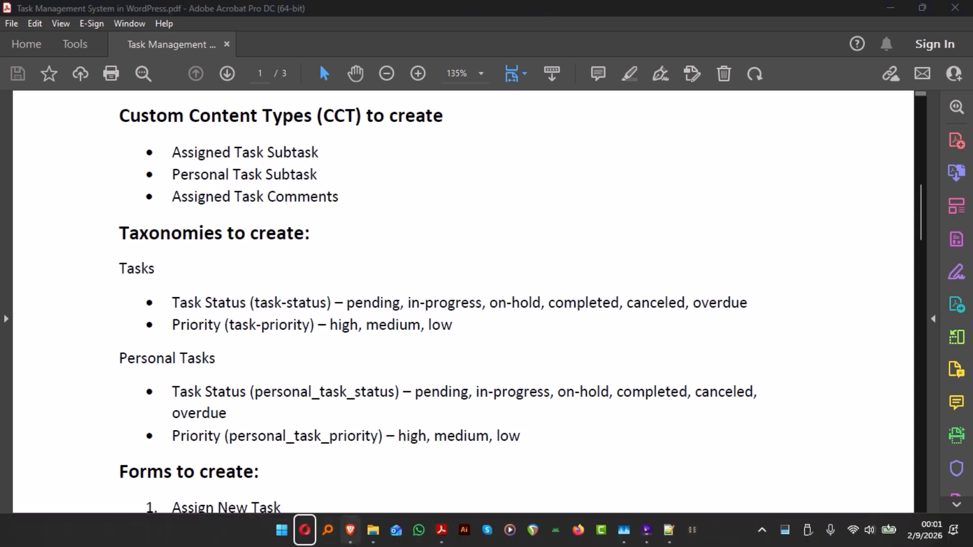
{"action": "left_click", "coordinate": [354, 540]}
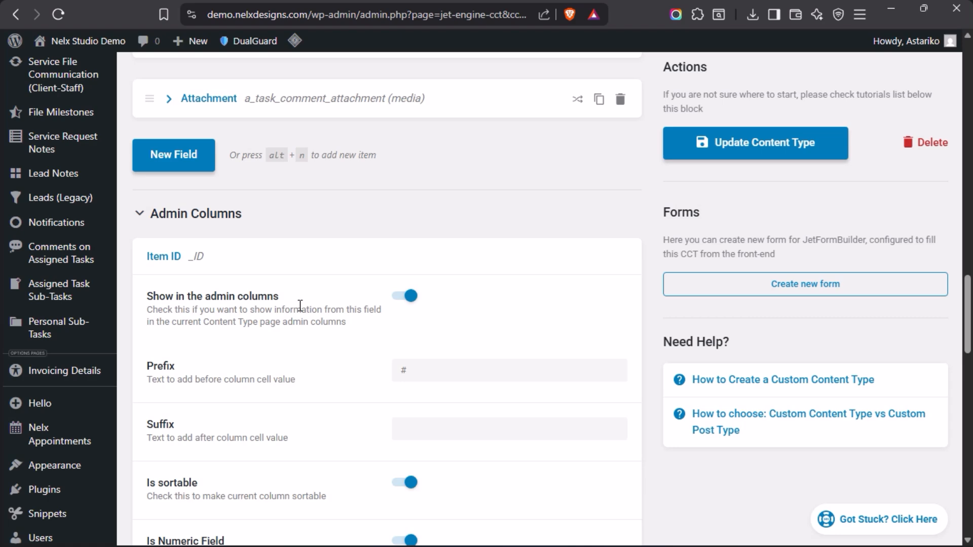
{"action": "scroll", "coordinate": [299, 307], "scroll_direction": "up", "scroll_amount": 2}
{"action": "scroll", "coordinate": [301, 310], "scroll_direction": "up", "scroll_amount": 12}
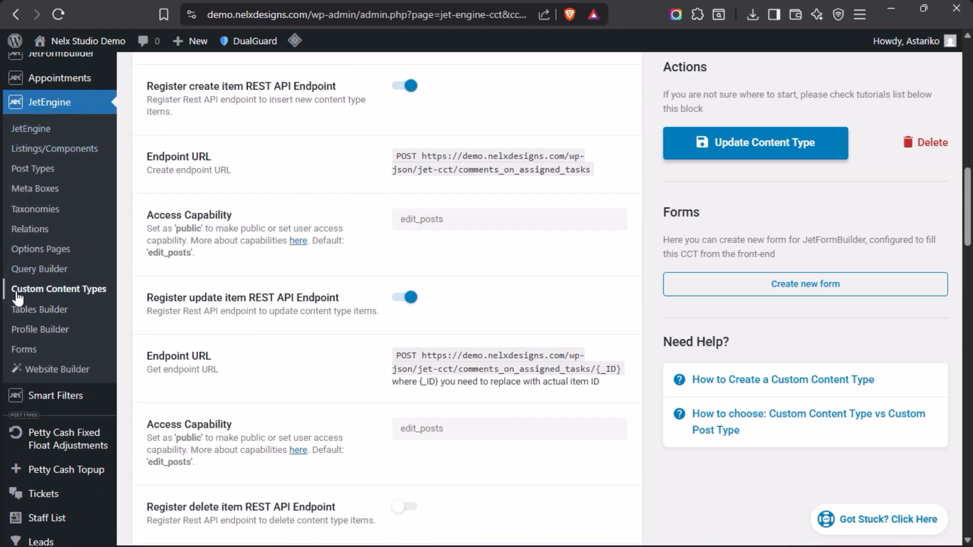
{"action": "left_click", "coordinate": [41, 214]}
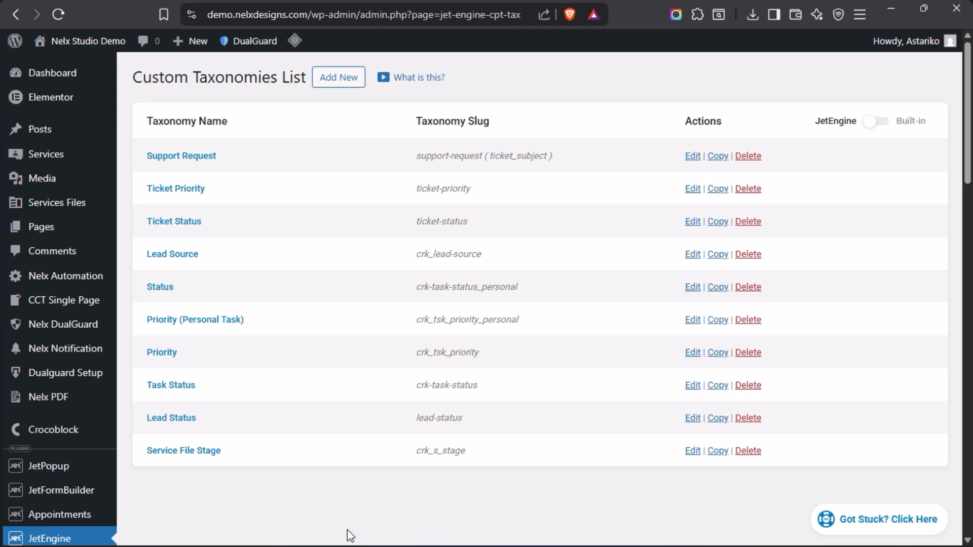
{"action": "left_click", "coordinate": [464, 432]}
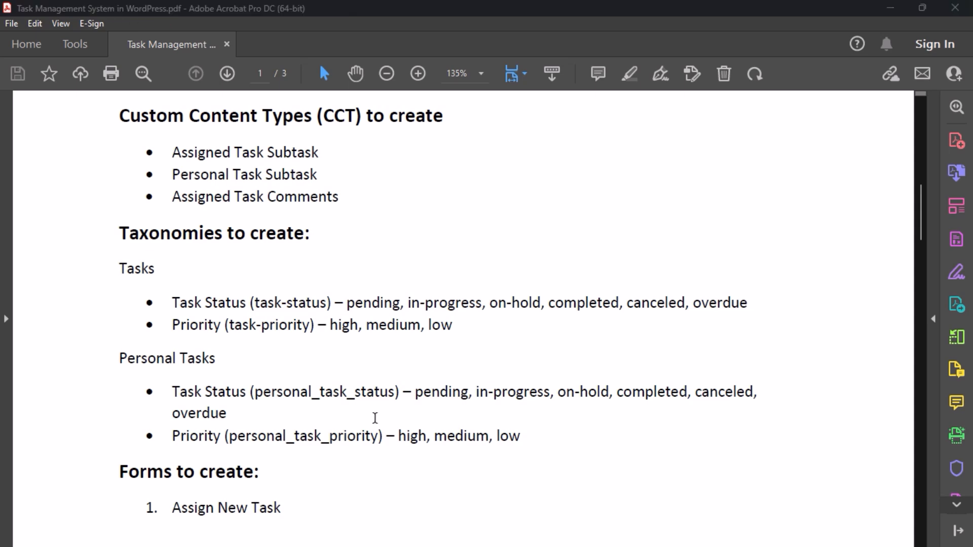
{"action": "left_click", "coordinate": [353, 540]}
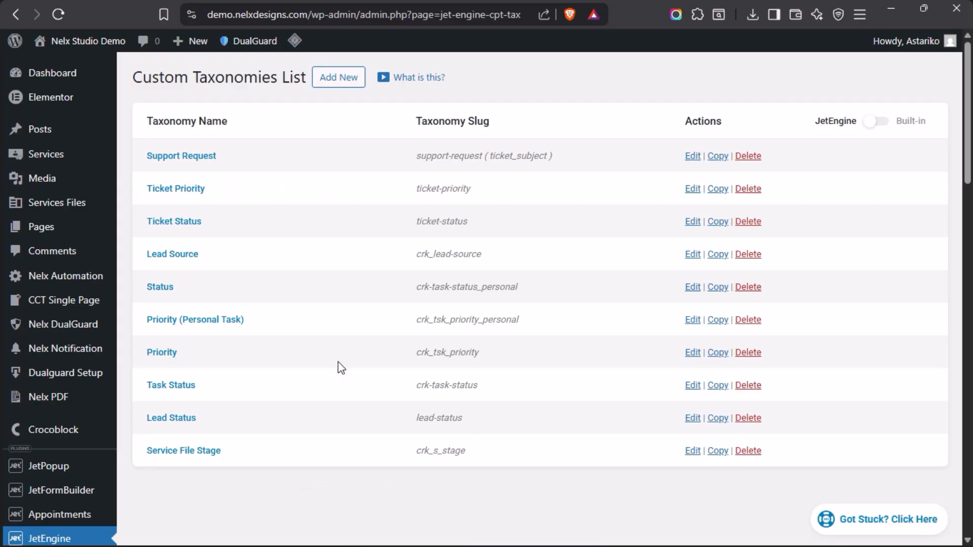
Open the Task Status taxonomy for editing and look over its general settings, labels, advanced settings and meta fields sections.
{"action": "left_click", "coordinate": [181, 387]}
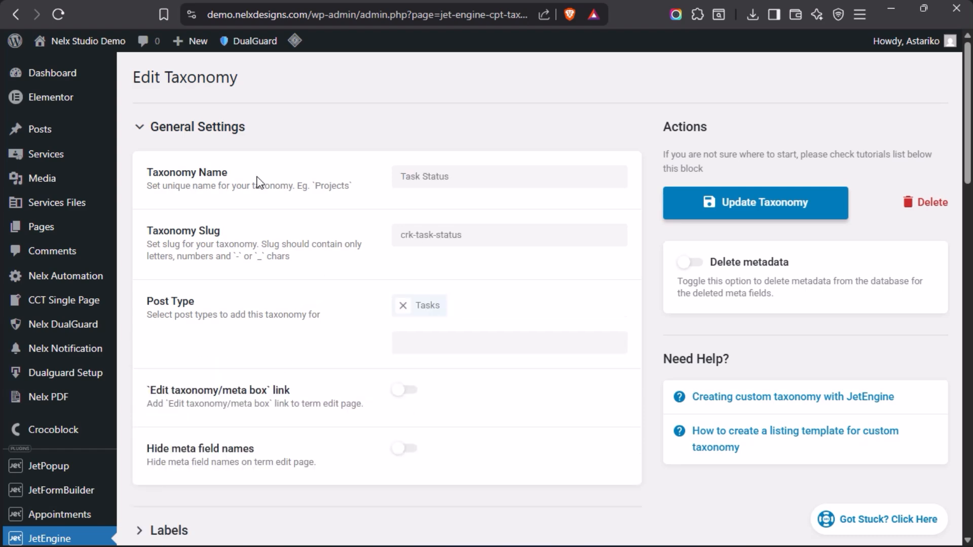
{"action": "scroll", "coordinate": [271, 223], "scroll_direction": "down", "scroll_amount": 2}
{"action": "scroll", "coordinate": [269, 223], "scroll_direction": "down", "scroll_amount": 5}
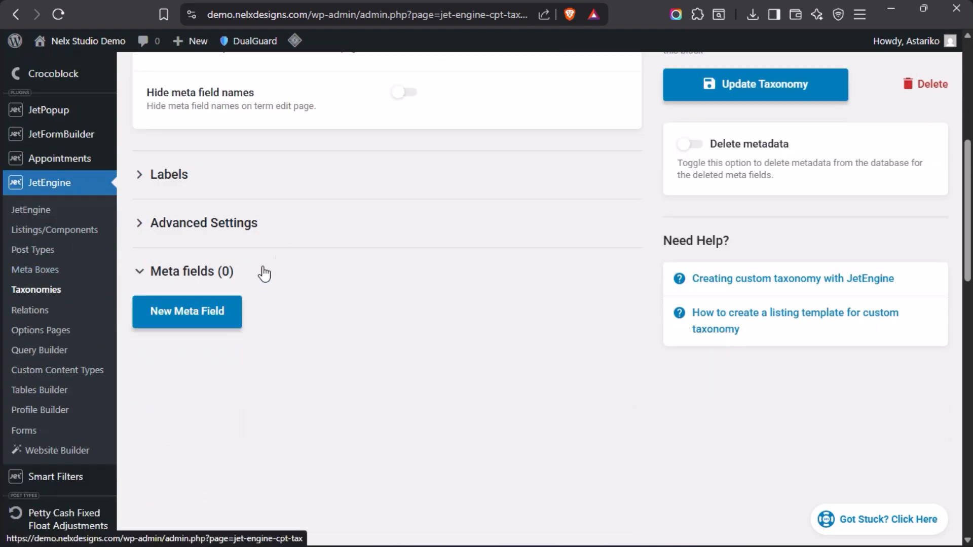
{"action": "scroll", "coordinate": [293, 257], "scroll_direction": "up", "scroll_amount": 1}
{"action": "scroll", "coordinate": [293, 258], "scroll_direction": "up", "scroll_amount": 6}
{"action": "scroll", "coordinate": [293, 257], "scroll_direction": "down", "scroll_amount": 5}
{"action": "scroll", "coordinate": [293, 257], "scroll_direction": "up", "scroll_amount": 5}
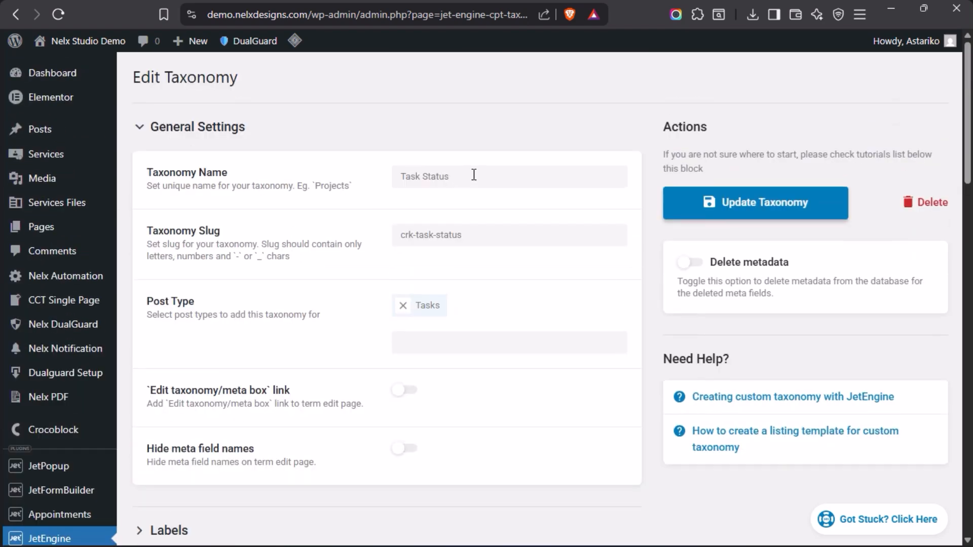
Check the Task Status taxonomy's name, slug and post type choices, leaving the assignment on Tasks.
{"action": "left_click_drag", "start_coordinate": [473, 175], "coordinate": [320, 174]}
{"action": "left_click", "coordinate": [356, 243]}
{"action": "left_click_drag", "start_coordinate": [463, 234], "coordinate": [350, 235]}
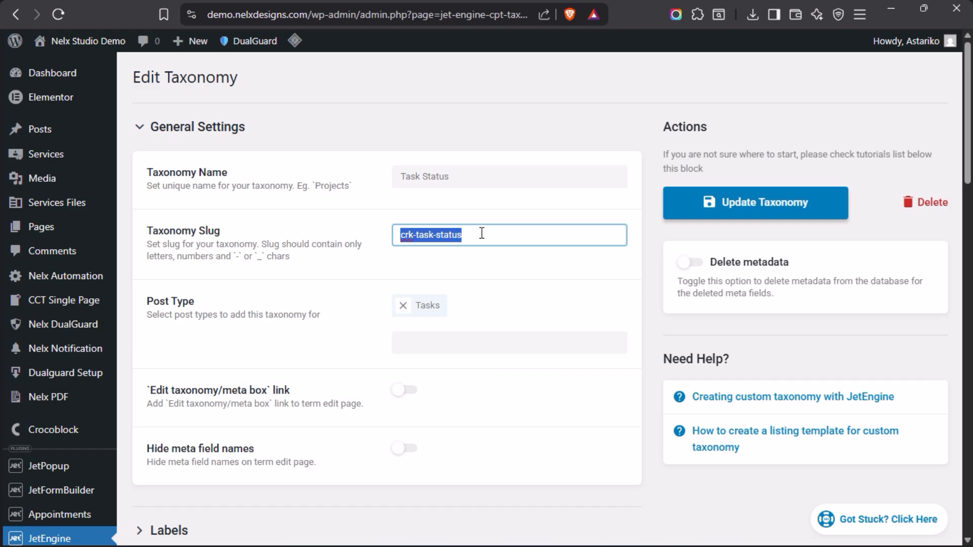
{"action": "scroll", "coordinate": [312, 235], "scroll_direction": "down", "scroll_amount": 3}
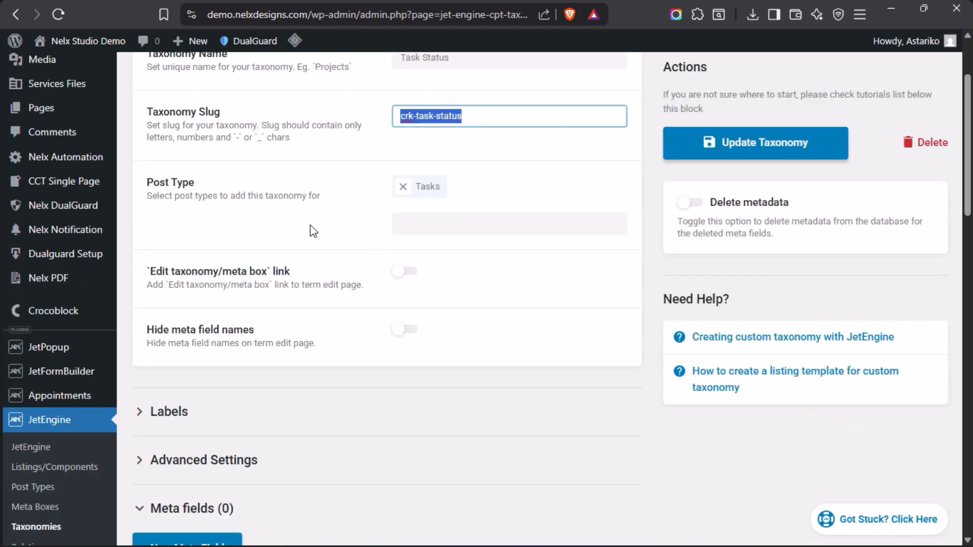
{"action": "scroll", "coordinate": [310, 225], "scroll_direction": "up", "scroll_amount": 3}
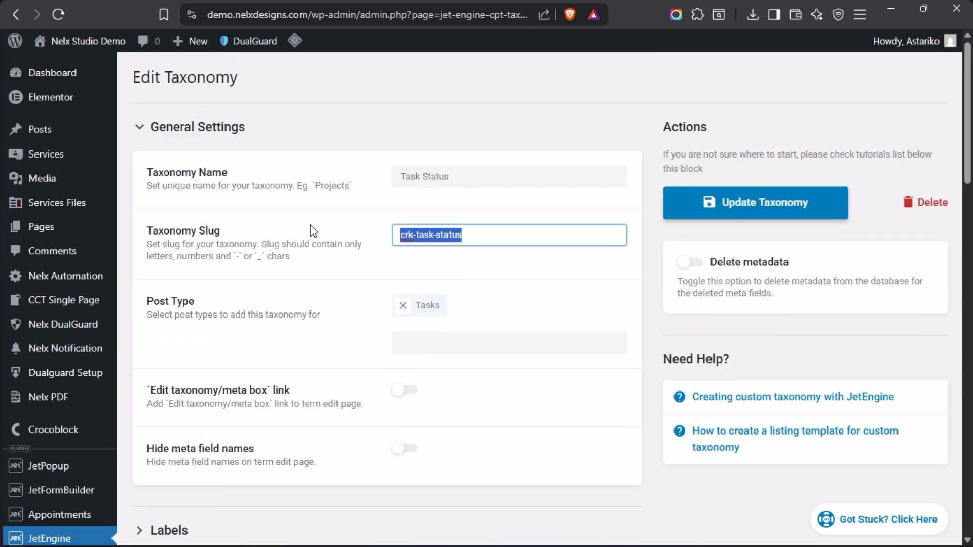
{"action": "left_click", "coordinate": [492, 343]}
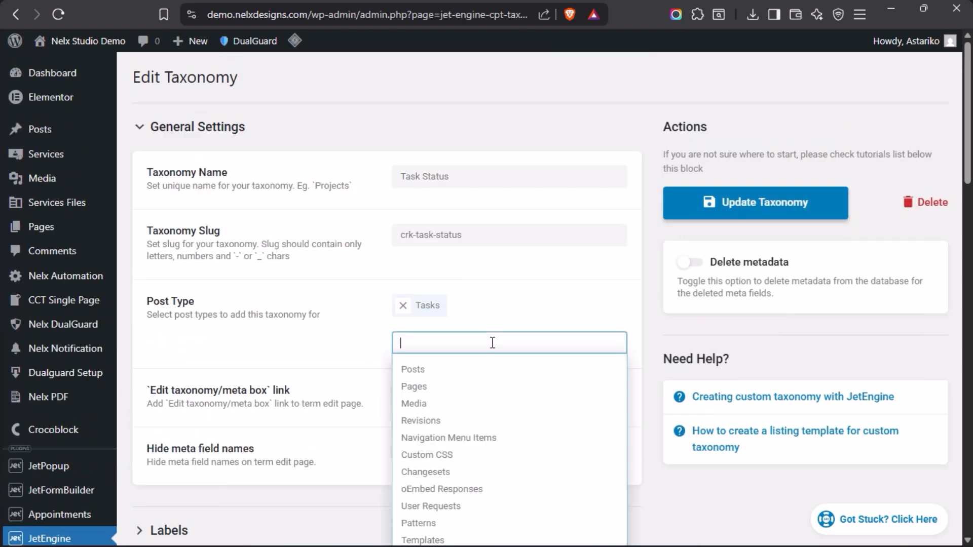
{"action": "left_click", "coordinate": [333, 337]}
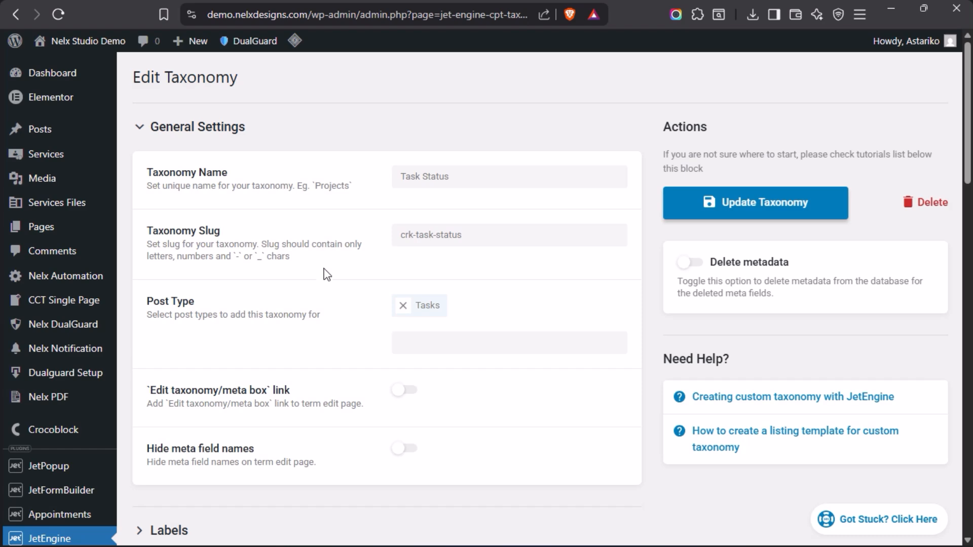
{"action": "scroll", "coordinate": [327, 275], "scroll_direction": "down", "scroll_amount": 7}
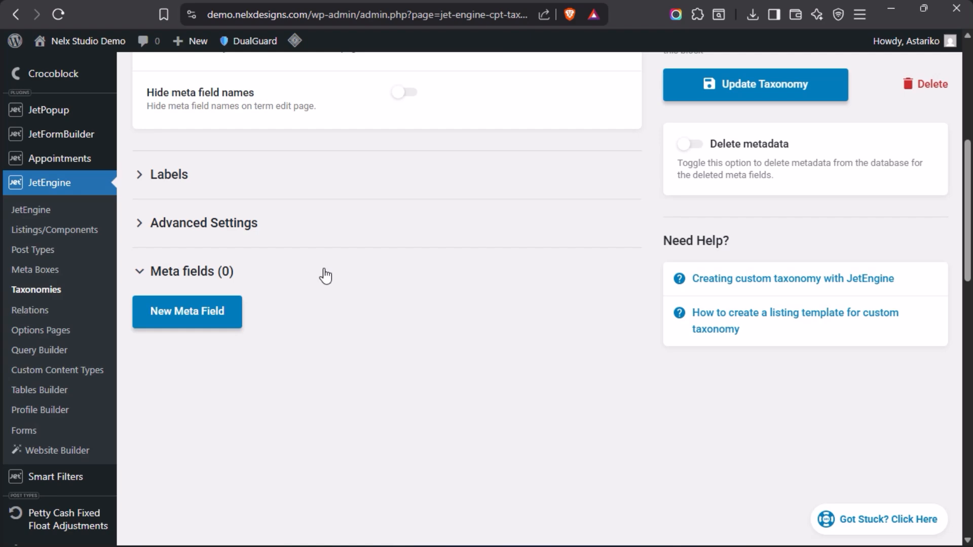
{"action": "scroll", "coordinate": [326, 277], "scroll_direction": "up", "scroll_amount": 7}
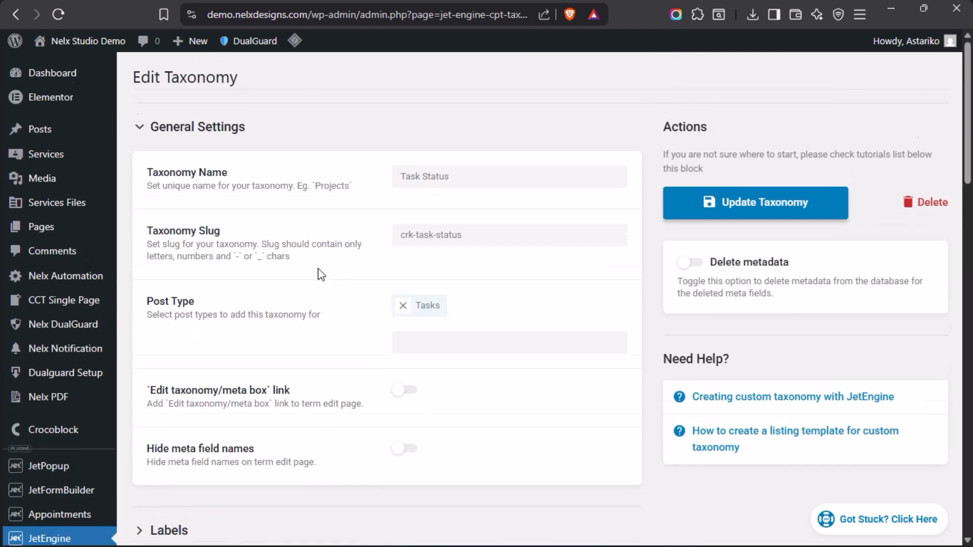
{"action": "scroll", "coordinate": [321, 274], "scroll_direction": "down", "scroll_amount": 4}
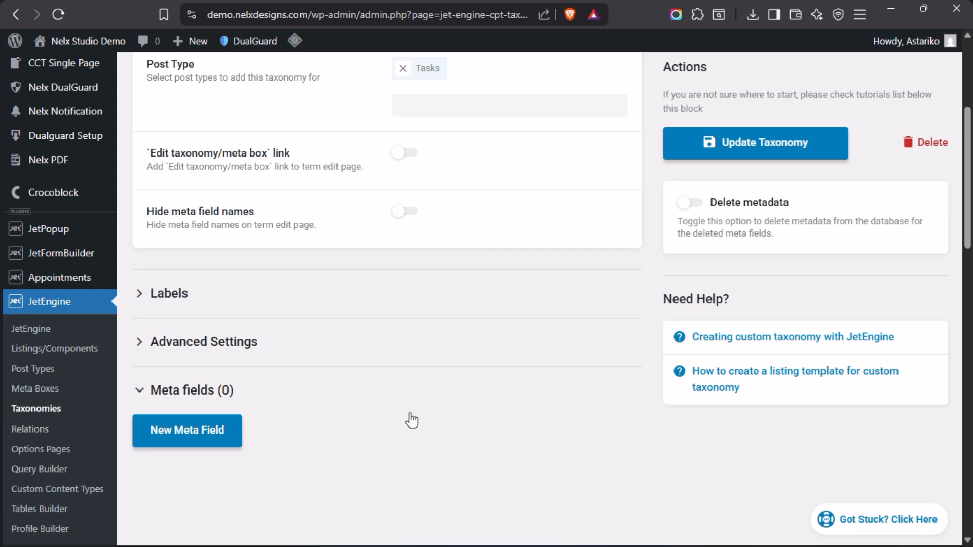
Switch to the PDF in Adobe Acrobat and highlight the planned status and priority slugs for Tasks and Personal Tasks.
{"action": "left_click", "coordinate": [442, 530]}
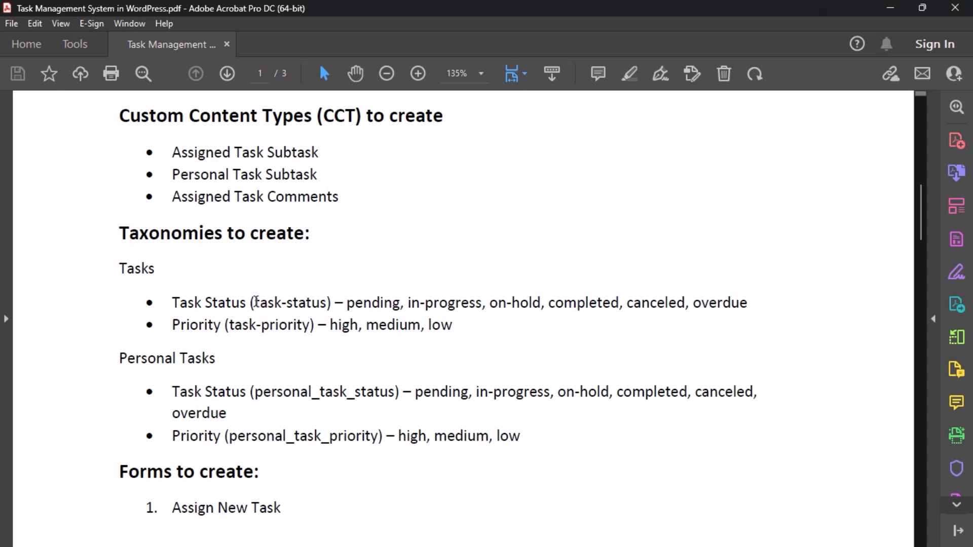
{"action": "left_click_drag", "start_coordinate": [256, 302], "coordinate": [328, 303]}
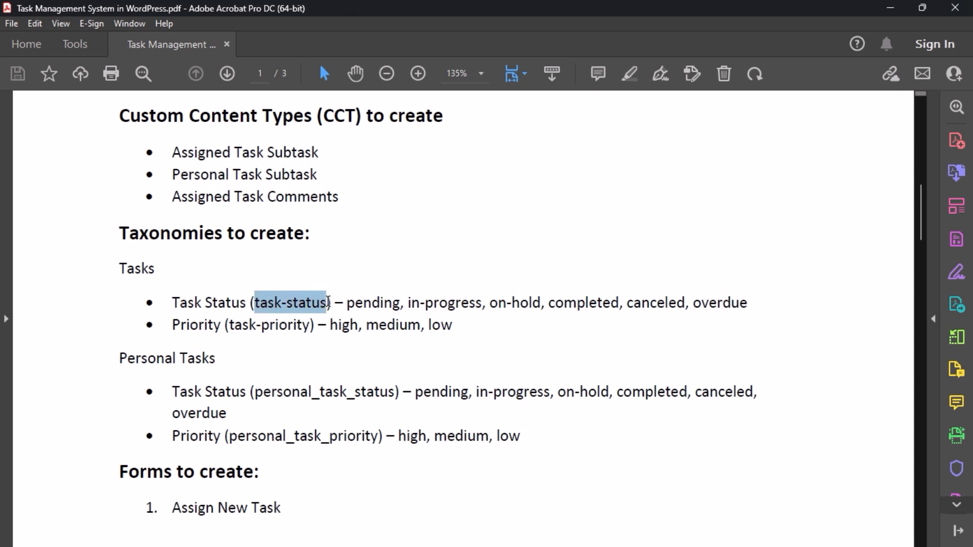
{"action": "left_click_drag", "start_coordinate": [230, 325], "coordinate": [315, 327]}
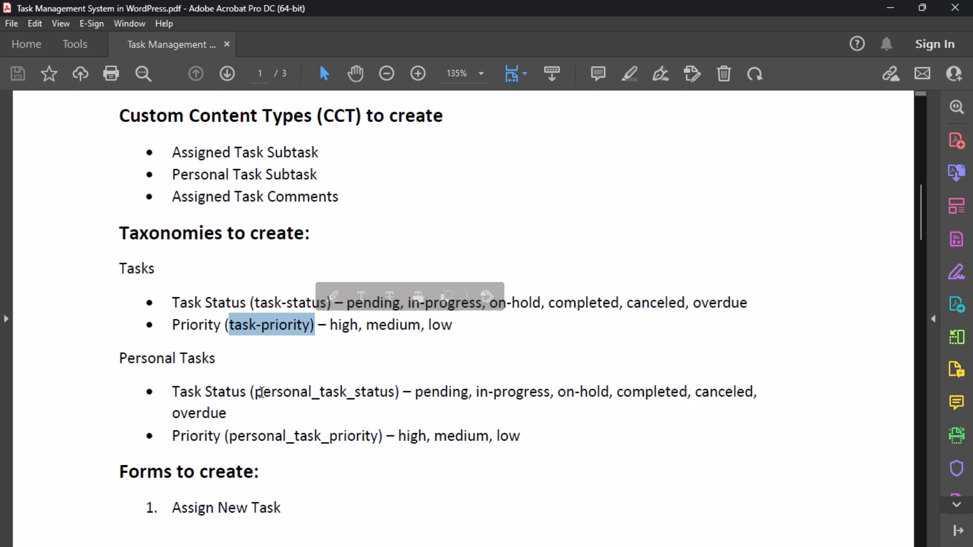
{"action": "left_click", "coordinate": [258, 393]}
{"action": "left_click_drag", "start_coordinate": [258, 393], "coordinate": [388, 394]}
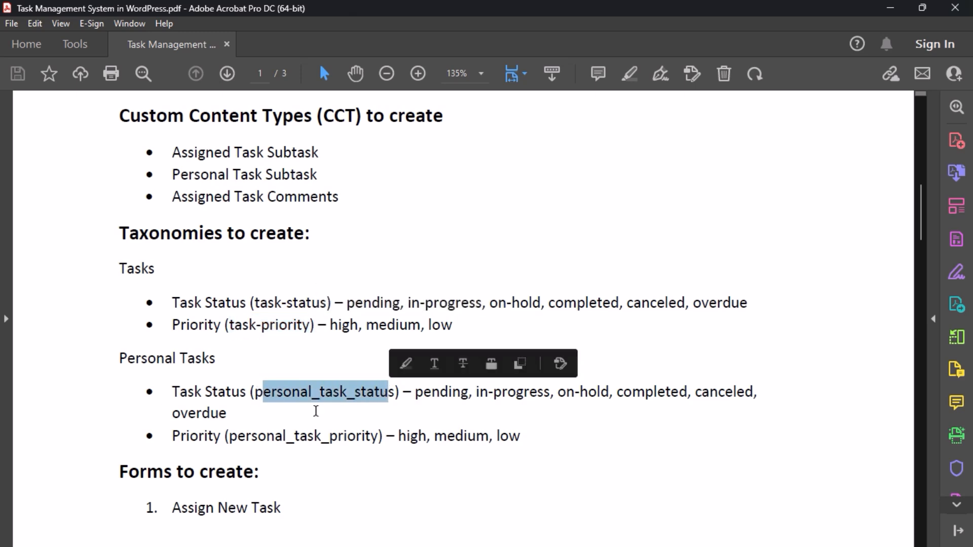
{"action": "left_click_drag", "start_coordinate": [231, 436], "coordinate": [380, 436]}
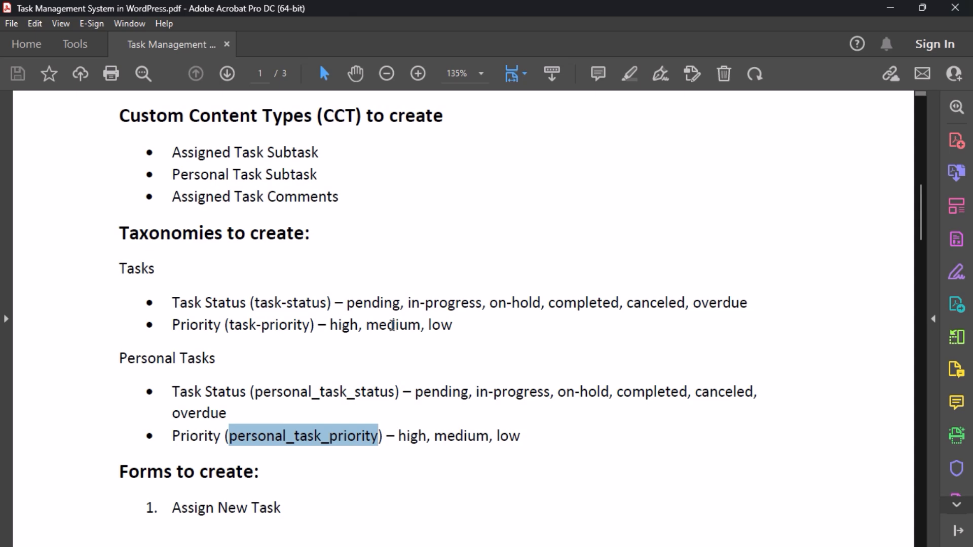
Return to the Brave browser and review the Task Status taxonomy's general settings once more.
{"action": "key", "text": "super+t"}
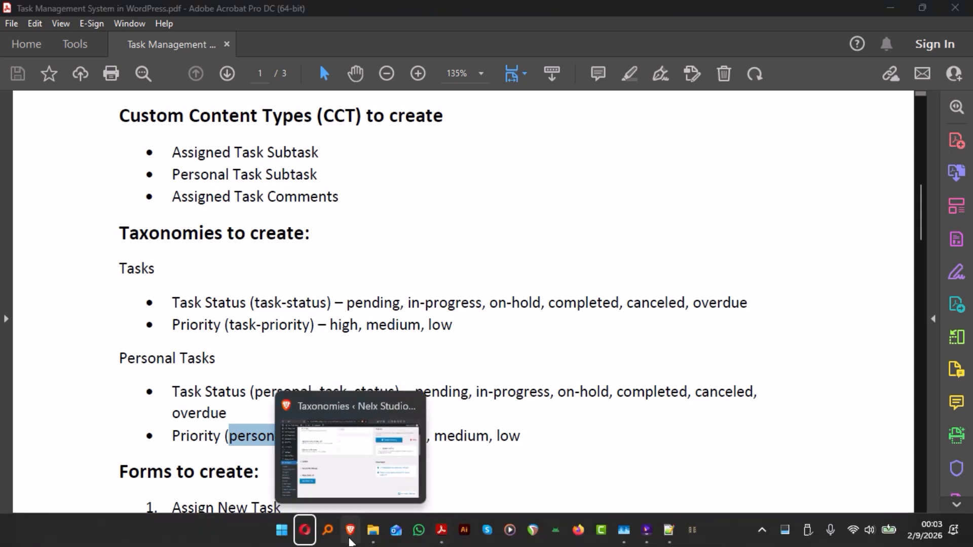
{"action": "left_click", "coordinate": [351, 539]}
{"action": "scroll", "coordinate": [320, 304], "scroll_direction": "up", "scroll_amount": 5}
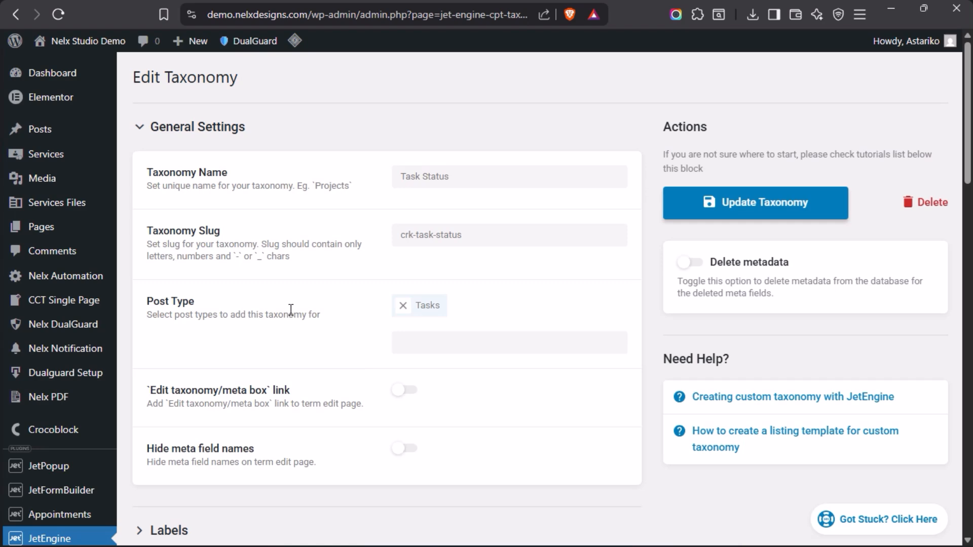
{"action": "scroll", "coordinate": [290, 310], "scroll_direction": "down", "scroll_amount": 2}
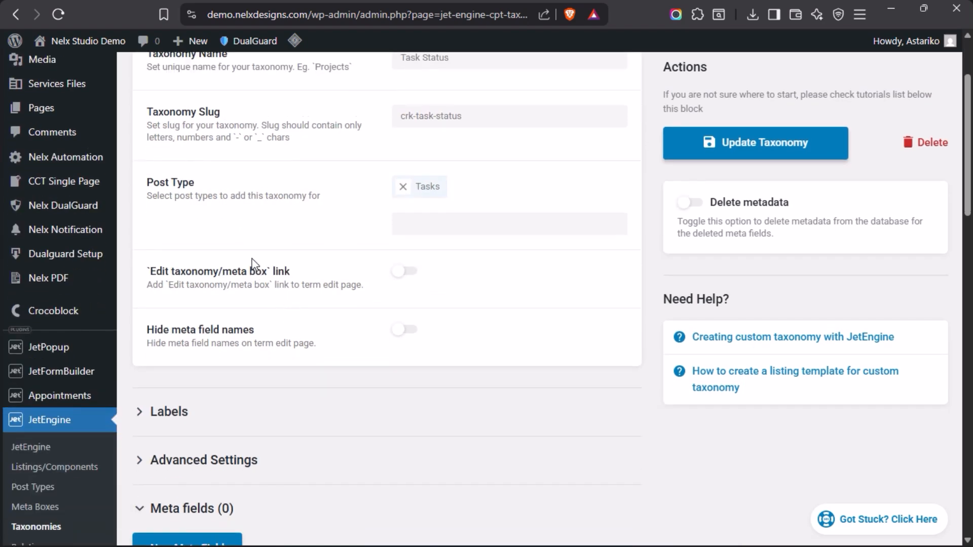
{"action": "scroll", "coordinate": [252, 264], "scroll_direction": "up", "scroll_amount": 2}
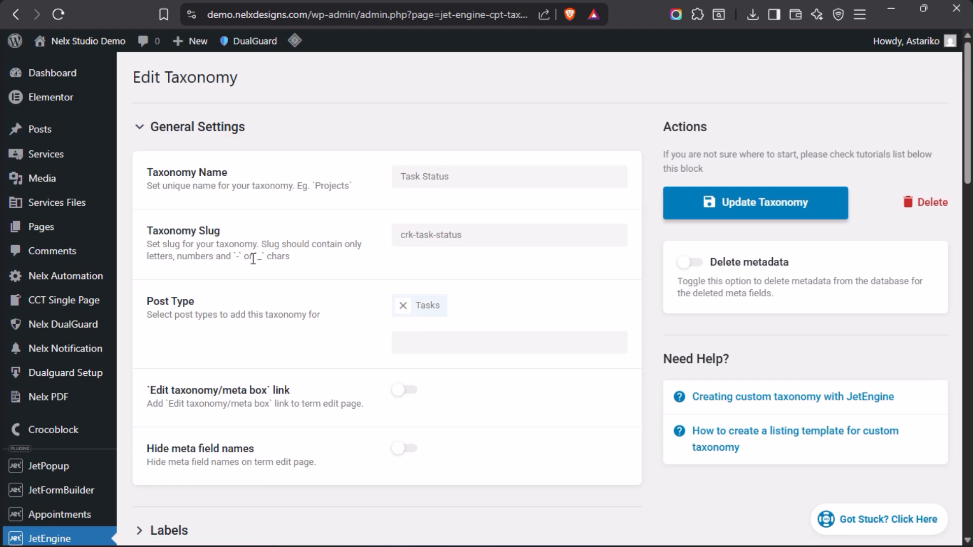
{"action": "scroll", "coordinate": [253, 259], "scroll_direction": "down", "scroll_amount": 4}
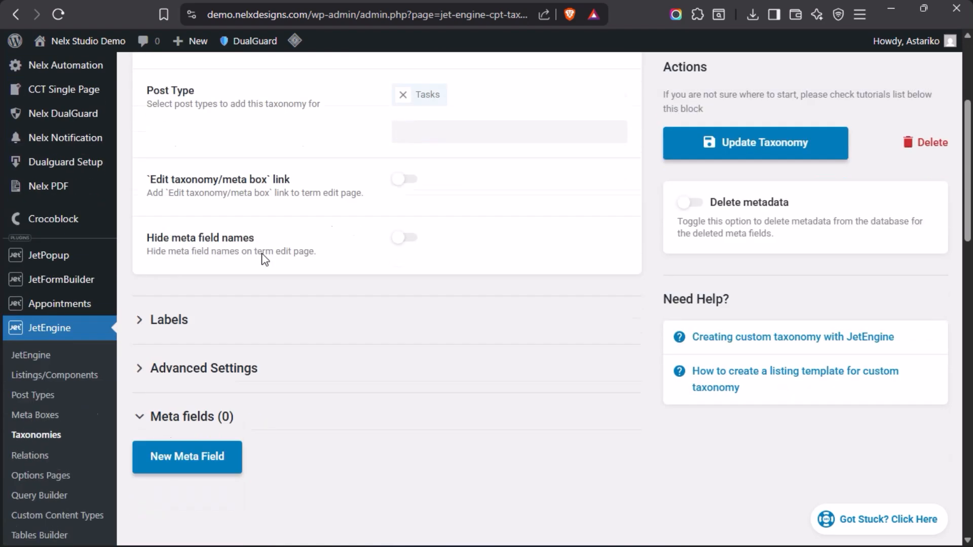
{"action": "scroll", "coordinate": [264, 258], "scroll_direction": "up", "scroll_amount": 4}
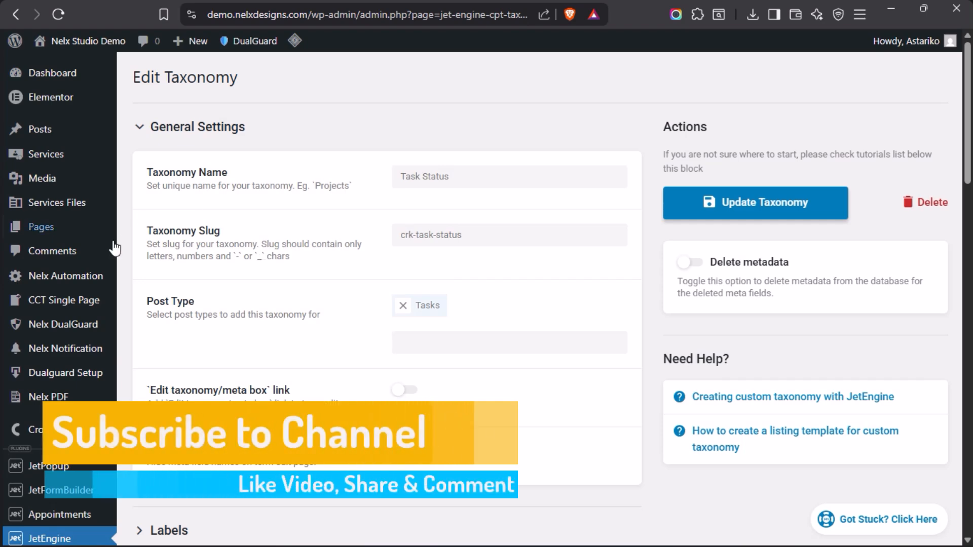
Open the Task Status terms page of the Tasks post type to view its status terms.
{"action": "scroll", "coordinate": [96, 256], "scroll_direction": "down", "scroll_amount": 6}
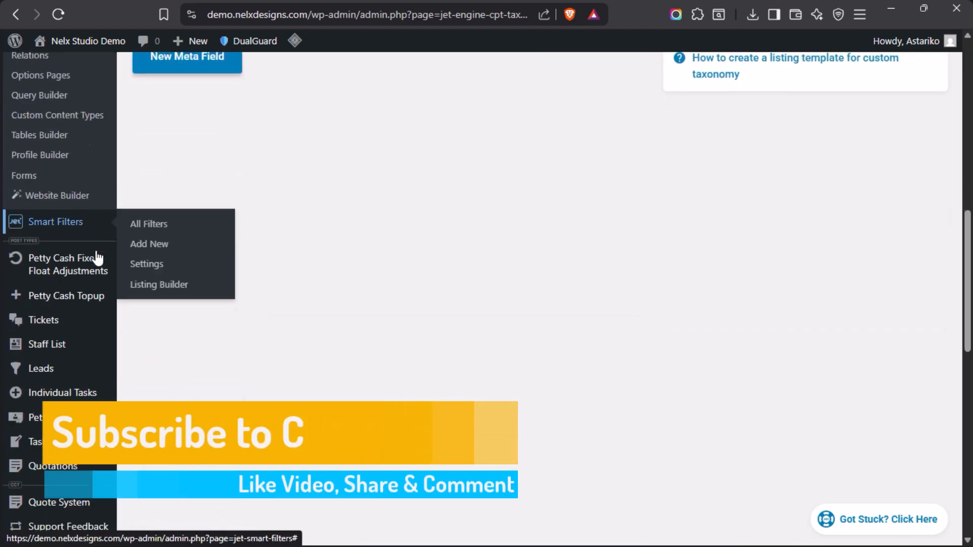
{"action": "scroll", "coordinate": [99, 263], "scroll_direction": "down", "scroll_amount": 3}
{"action": "mouse_move", "coordinate": [43, 349]}
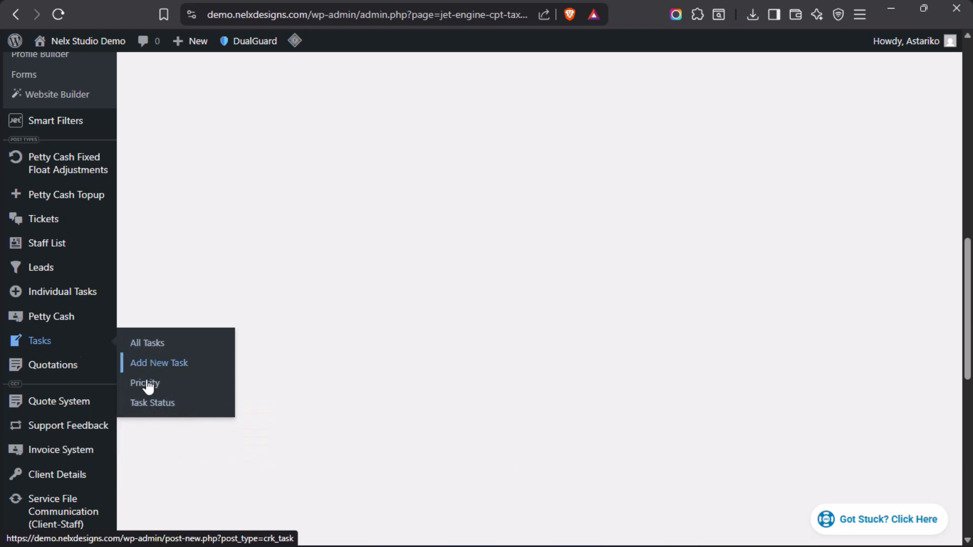
{"action": "left_click", "coordinate": [141, 410]}
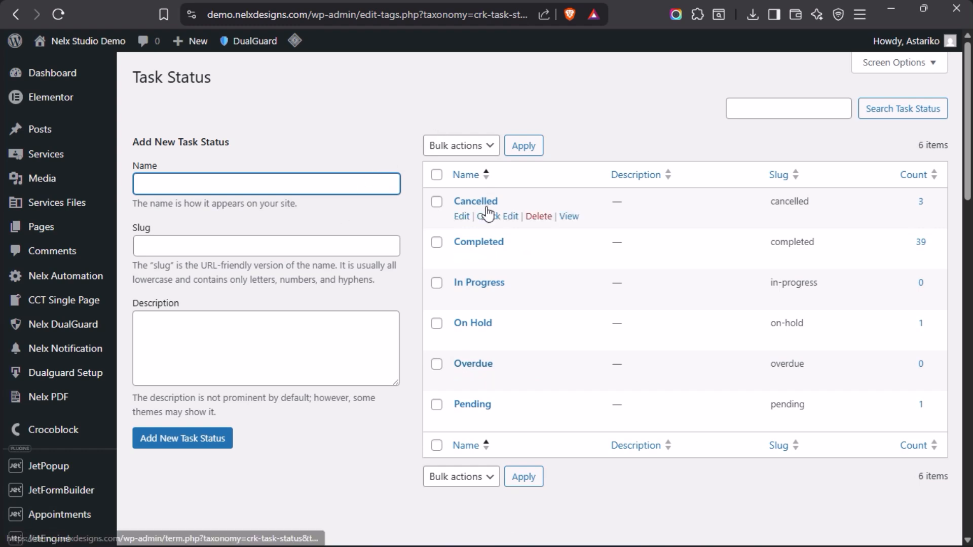
Open the Overdue task status term for editing and examine the tag_ID parameter in the page's URL.
{"action": "left_click", "coordinate": [474, 365]}
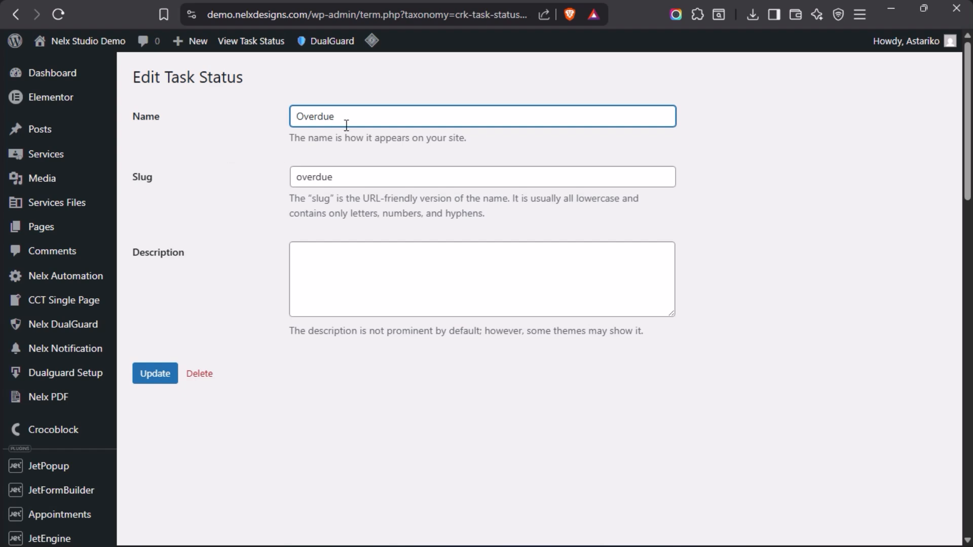
{"action": "left_click", "coordinate": [464, 15]}
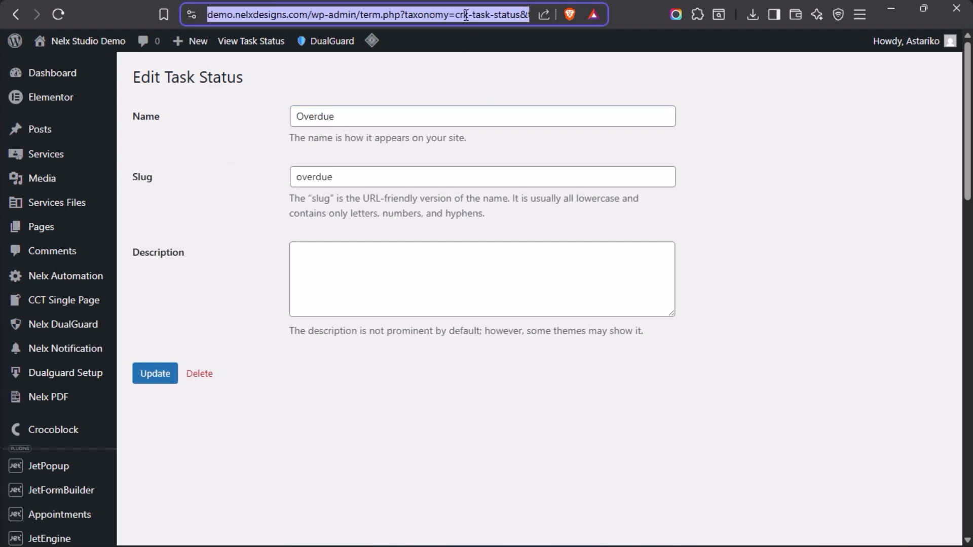
{"action": "left_click", "coordinate": [465, 15]}
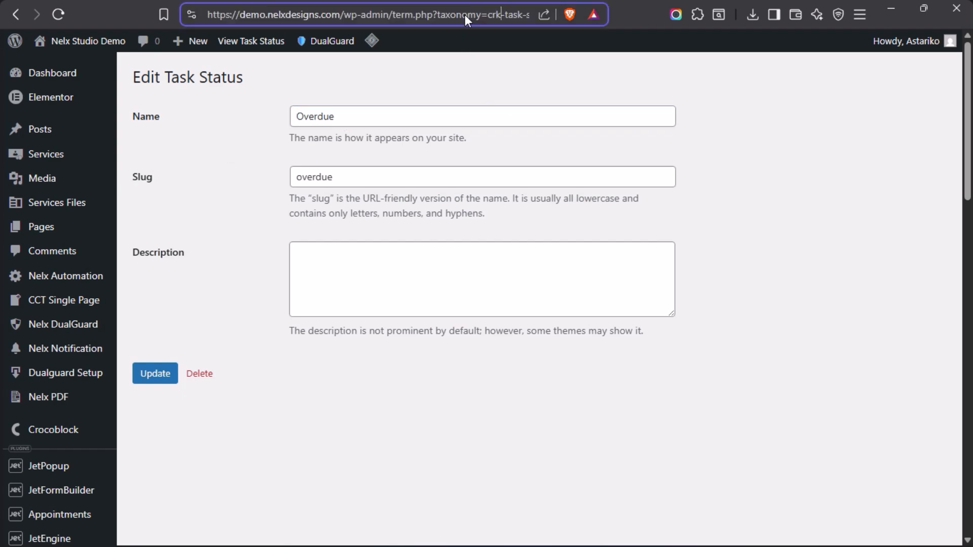
{"action": "key", "text": "Right"}
{"action": "key", "text": "Right"}
{"action": "key", "text": "Right"}
{"action": "key", "text": "Right"}
{"action": "key", "text": "Right"}
{"action": "key", "text": "Right"}
{"action": "key", "text": "Right"}
{"action": "key", "text": "Right"}
{"action": "key", "text": "Right"}
{"action": "key", "text": "Right"}
{"action": "key", "text": "Right"}
{"action": "key", "text": "Right"}
{"action": "key", "text": "Right"}
{"action": "key", "text": "Right"}
{"action": "key", "text": "Right"}
{"action": "key", "text": "Right"}
{"action": "key", "text": "Right"}
{"action": "key", "text": "Right"}
{"action": "key", "text": "Right"}
{"action": "key", "text": "Right"}
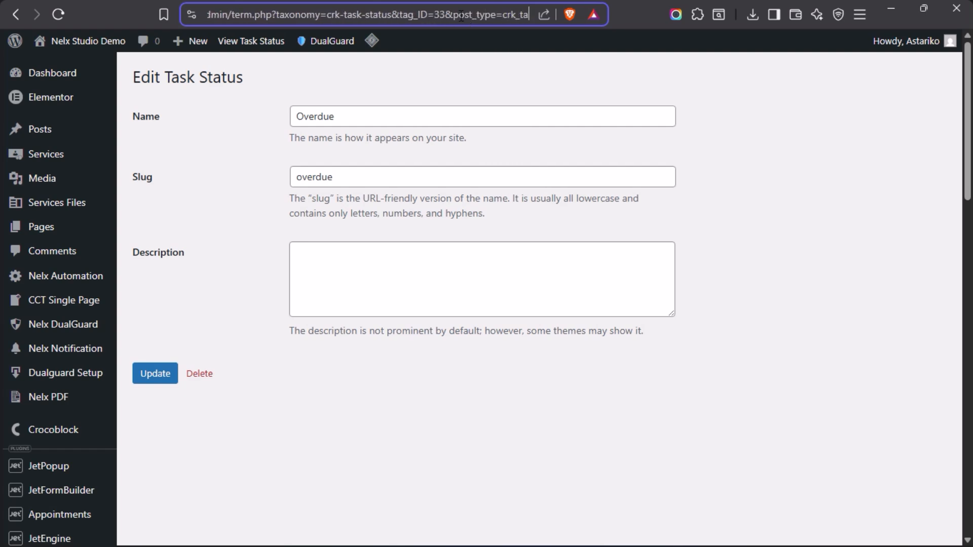
Highlight the tag_ID parameter in the Overdue term's URL and the term's slug for comparison.
{"action": "left_click_drag", "start_coordinate": [446, 16], "coordinate": [400, 13]}
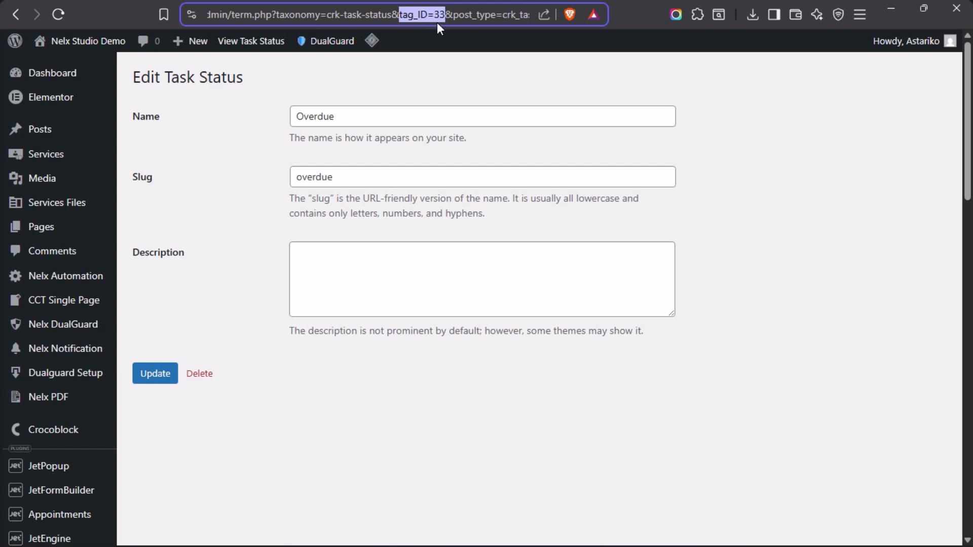
{"action": "left_click", "coordinate": [393, 66]}
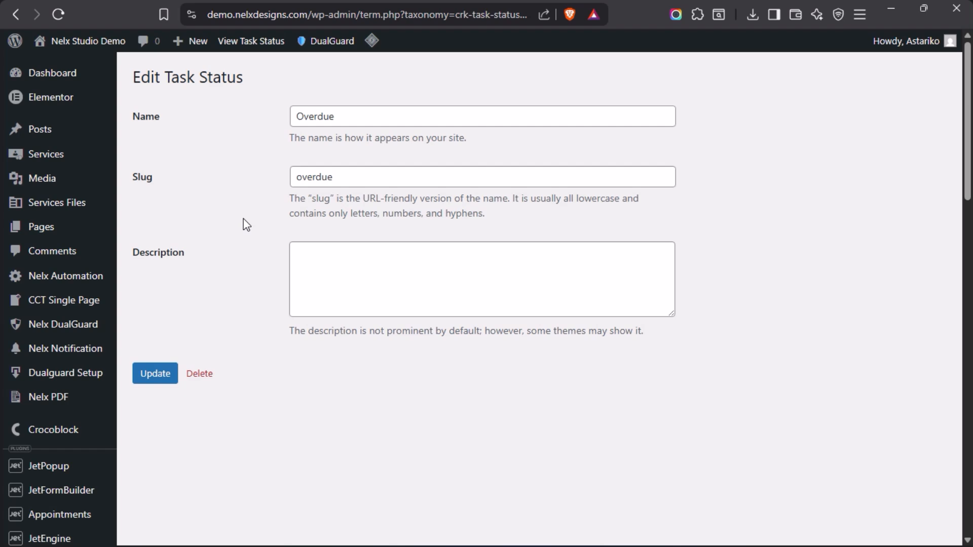
{"action": "left_click_drag", "start_coordinate": [350, 177], "coordinate": [279, 182]}
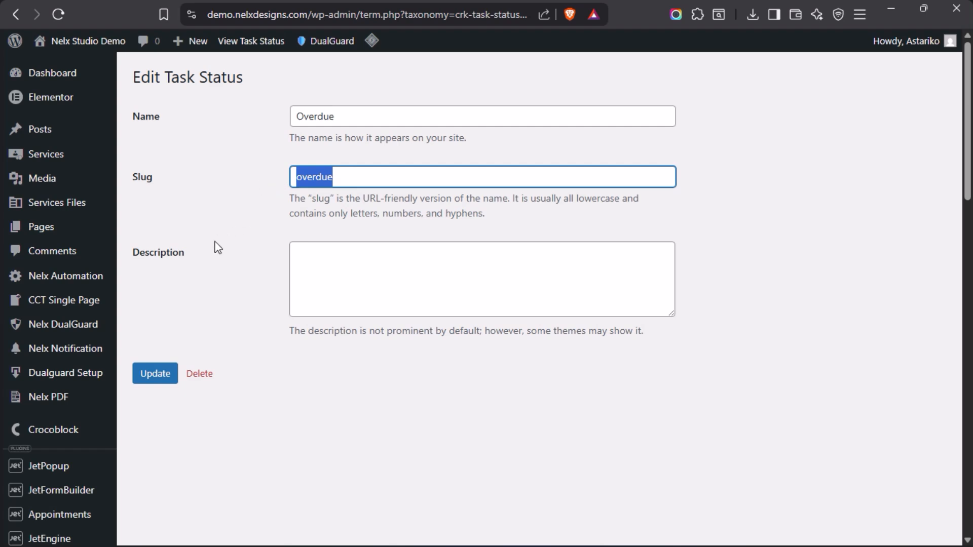
Leave the Overdue term and open the Priority terms page of the Tasks post type.
{"action": "left_click", "coordinate": [14, 16]}
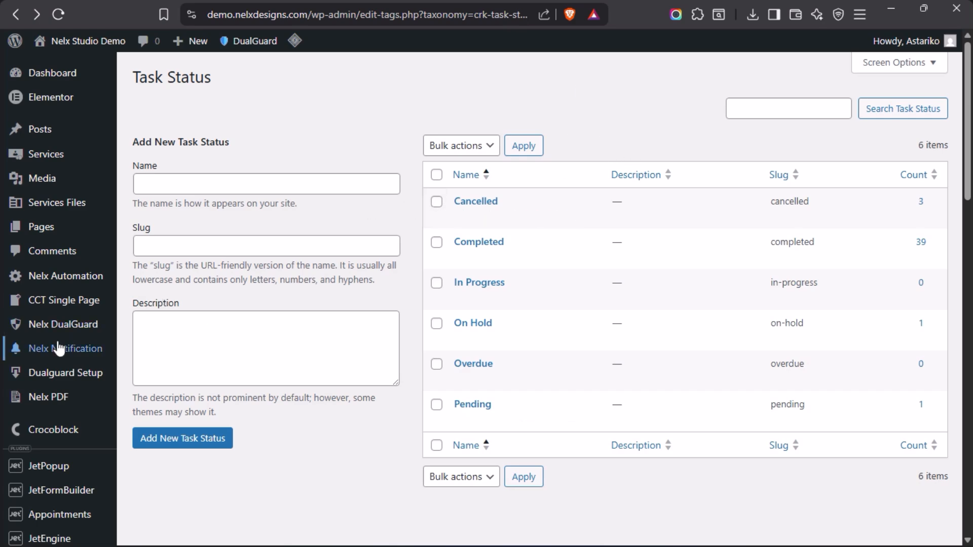
{"action": "scroll", "coordinate": [59, 348], "scroll_direction": "down", "scroll_amount": 9}
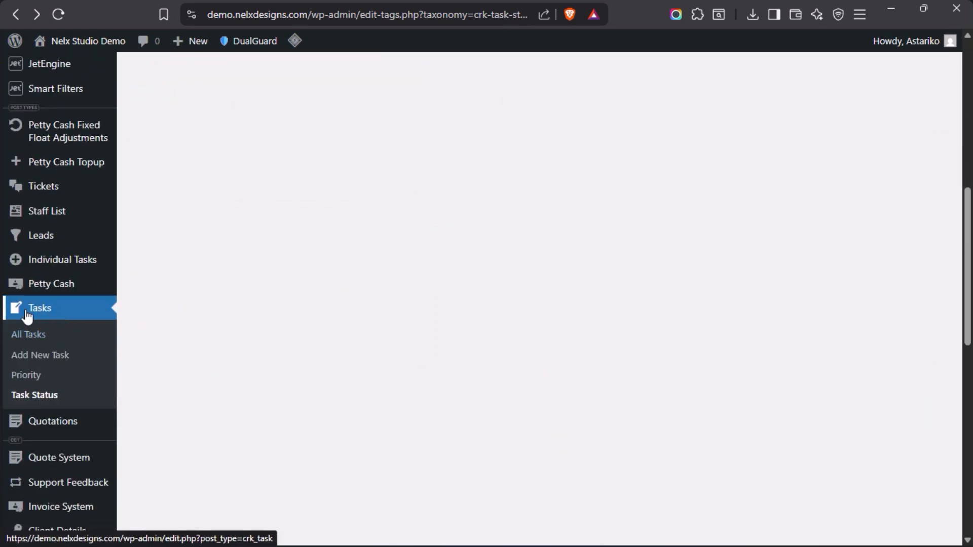
{"action": "left_click", "coordinate": [27, 383]}
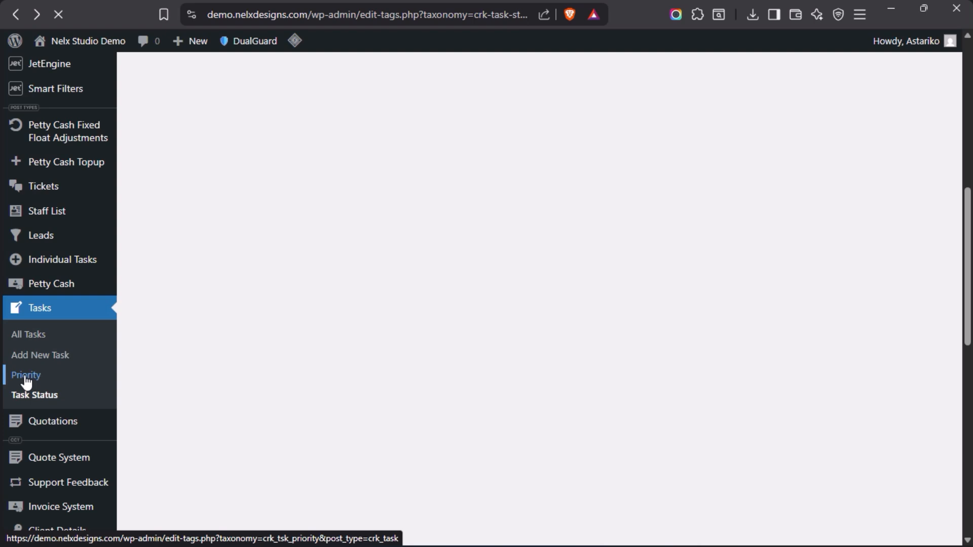
{"action": "left_click", "coordinate": [26, 375]}
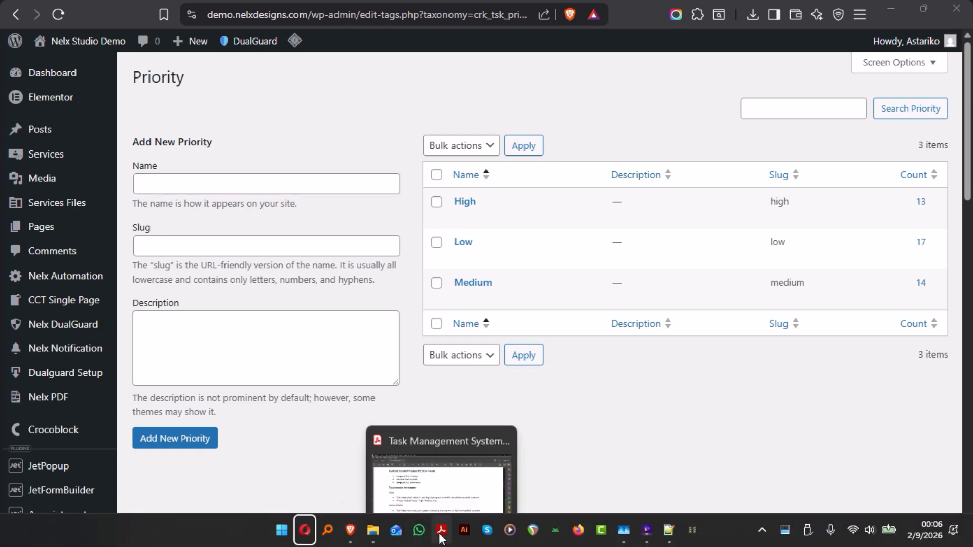
Switch to the PDF in Adobe Acrobat and review the planned taxonomies and the forms to create.
{"action": "left_click", "coordinate": [439, 536]}
{"action": "scroll", "coordinate": [327, 351], "scroll_direction": "down", "scroll_amount": 1}
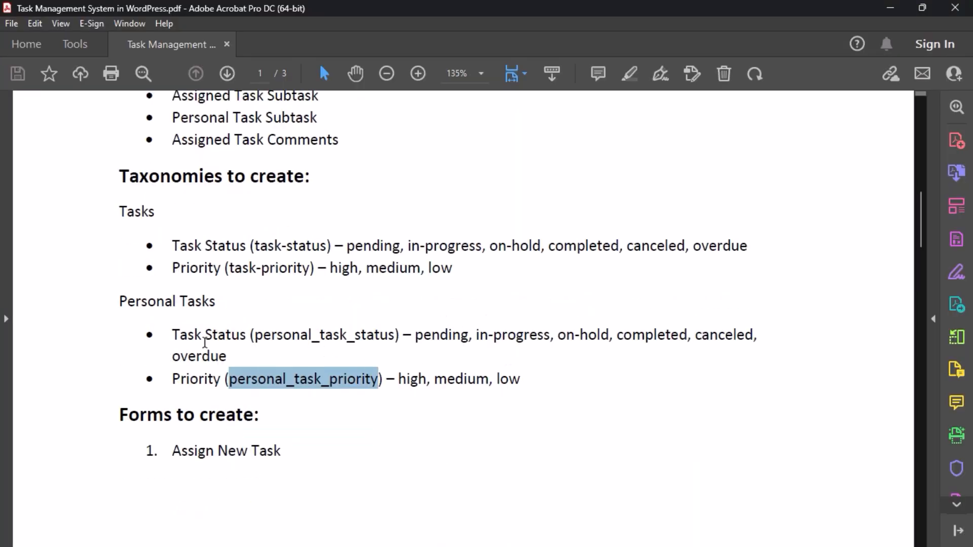
{"action": "scroll", "coordinate": [168, 334], "scroll_direction": "down", "scroll_amount": 1}
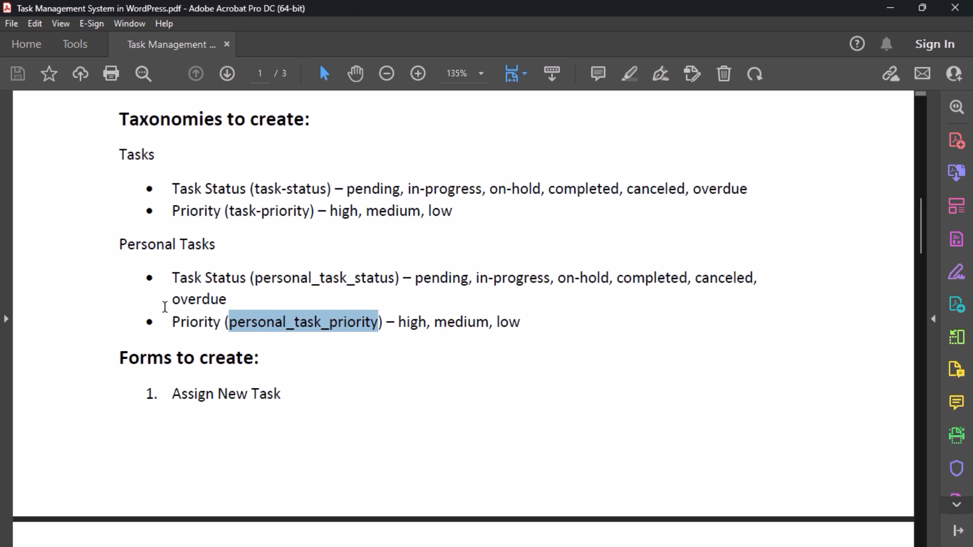
{"action": "scroll", "coordinate": [191, 297], "scroll_direction": "down", "scroll_amount": 5}
{"action": "scroll", "coordinate": [228, 232], "scroll_direction": "up", "scroll_amount": 5}
{"action": "scroll", "coordinate": [289, 268], "scroll_direction": "up", "scroll_amount": 3}
{"action": "scroll", "coordinate": [303, 274], "scroll_direction": "down", "scroll_amount": 2}
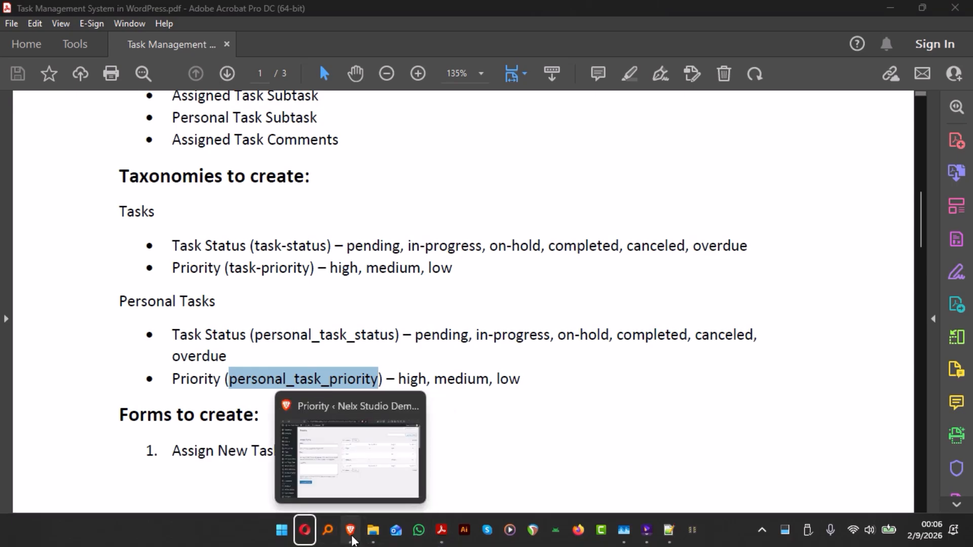
Switch to the Brave browser, open the front-end account's Tasks page, and view My Tasks for tomorrow and today.
{"action": "left_click", "coordinate": [353, 540]}
{"action": "mouse_move", "coordinate": [5, 269]}
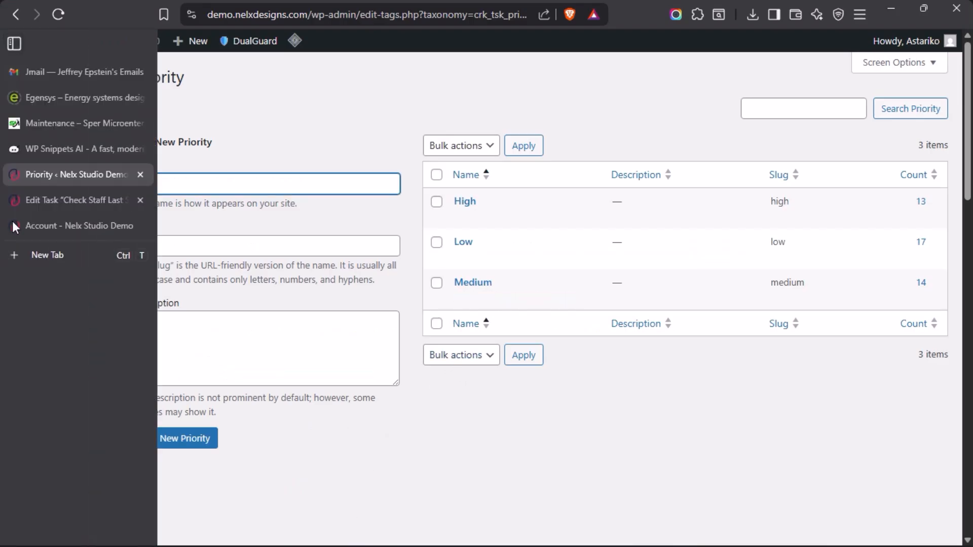
{"action": "left_click", "coordinate": [49, 226]}
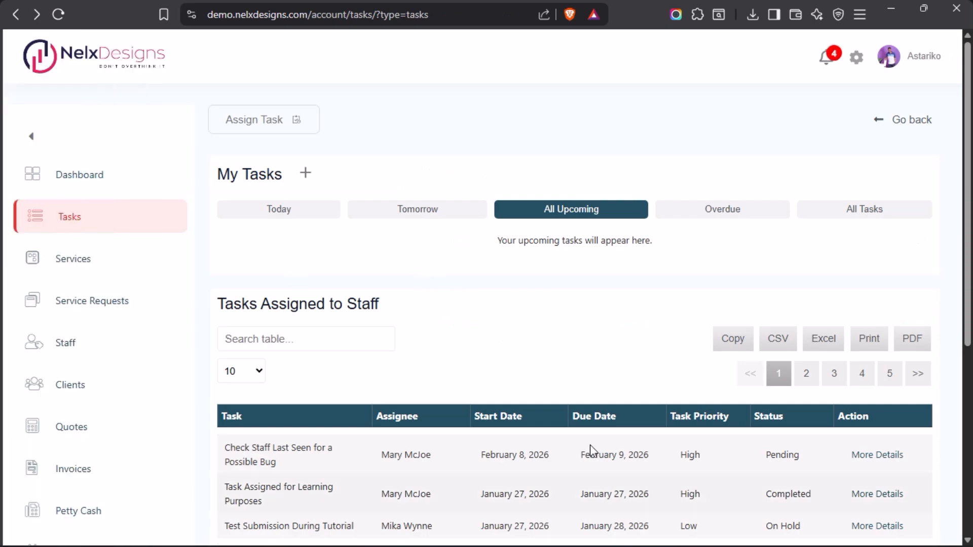
{"action": "mouse_move", "coordinate": [5, 223]}
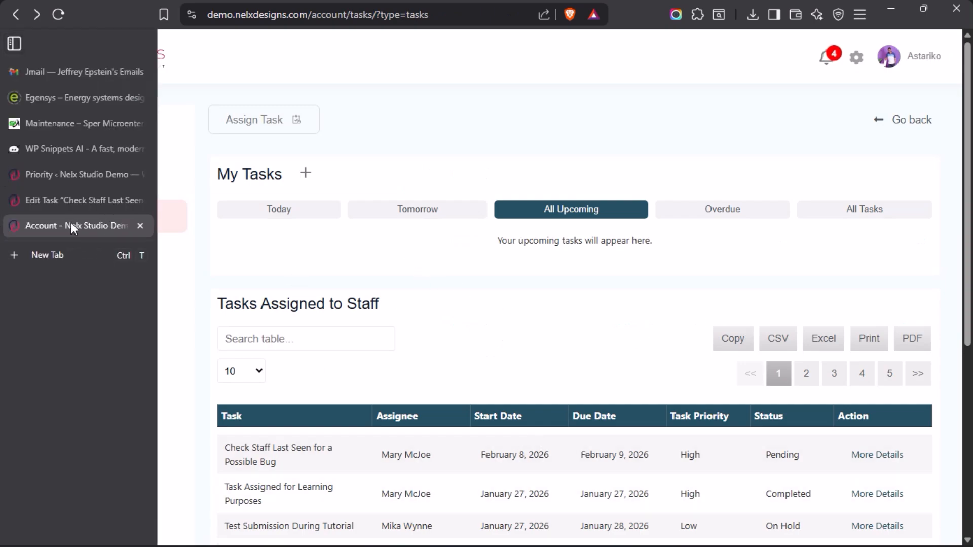
{"action": "left_click", "coordinate": [269, 215]}
{"action": "left_click", "coordinate": [409, 218]}
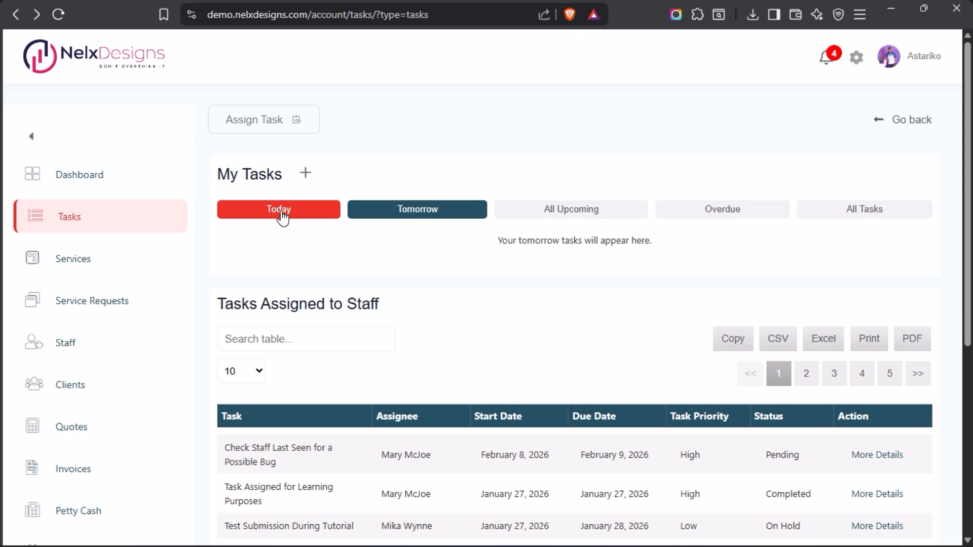
{"action": "left_click", "coordinate": [283, 217]}
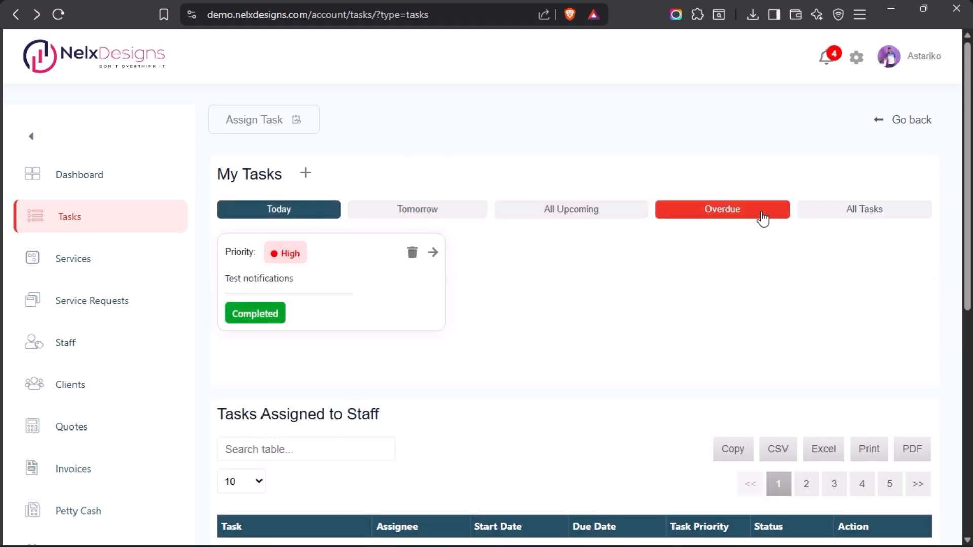
Show all personal tasks and examine that list together with the Tasks Assigned to Staff table.
{"action": "left_click", "coordinate": [846, 214]}
{"action": "scroll", "coordinate": [610, 203], "scroll_direction": "down", "scroll_amount": 3}
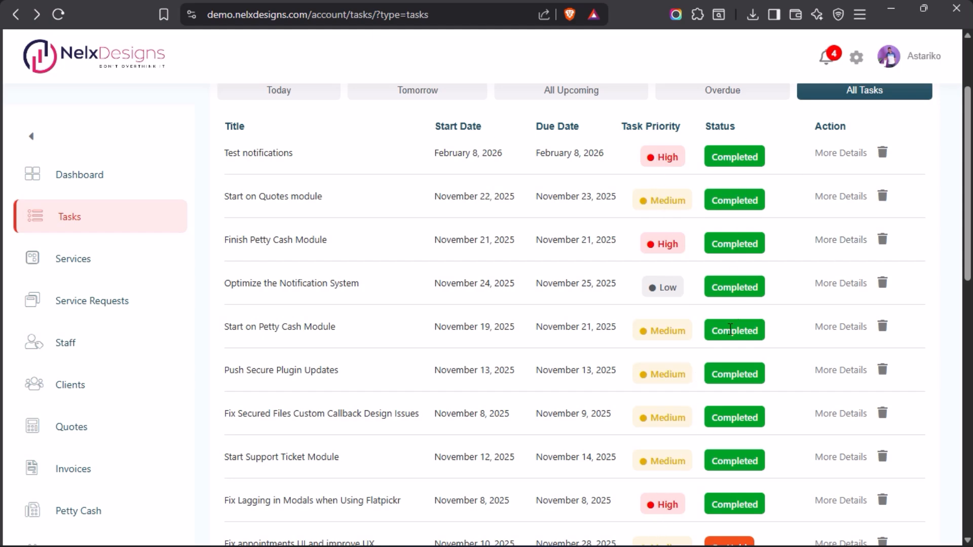
{"action": "scroll", "coordinate": [730, 410], "scroll_direction": "down", "scroll_amount": 1}
{"action": "scroll", "coordinate": [729, 409], "scroll_direction": "down", "scroll_amount": 3}
{"action": "scroll", "coordinate": [731, 238], "scroll_direction": "up", "scroll_amount": 7}
{"action": "scroll", "coordinate": [532, 184], "scroll_direction": "down", "scroll_amount": 10}
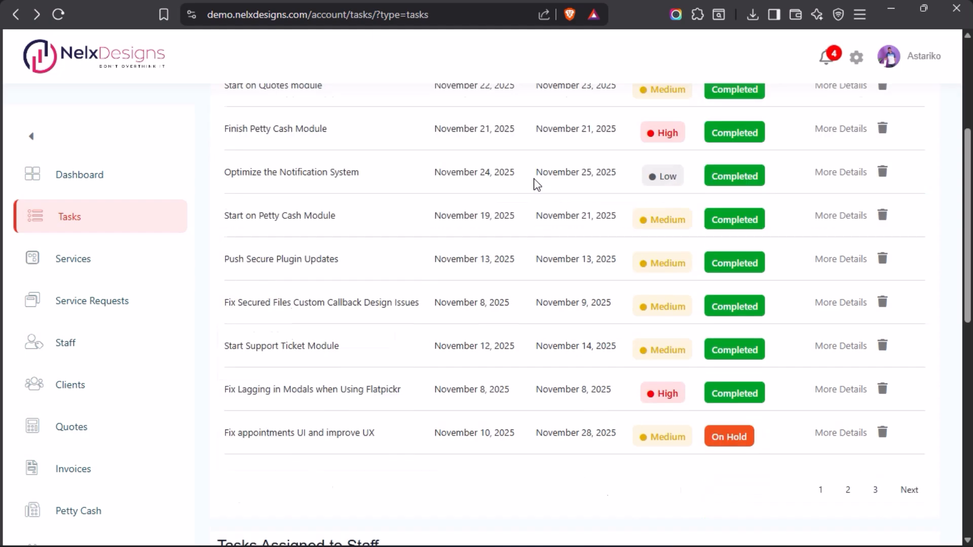
{"action": "scroll", "coordinate": [588, 208], "scroll_direction": "down", "scroll_amount": 1}
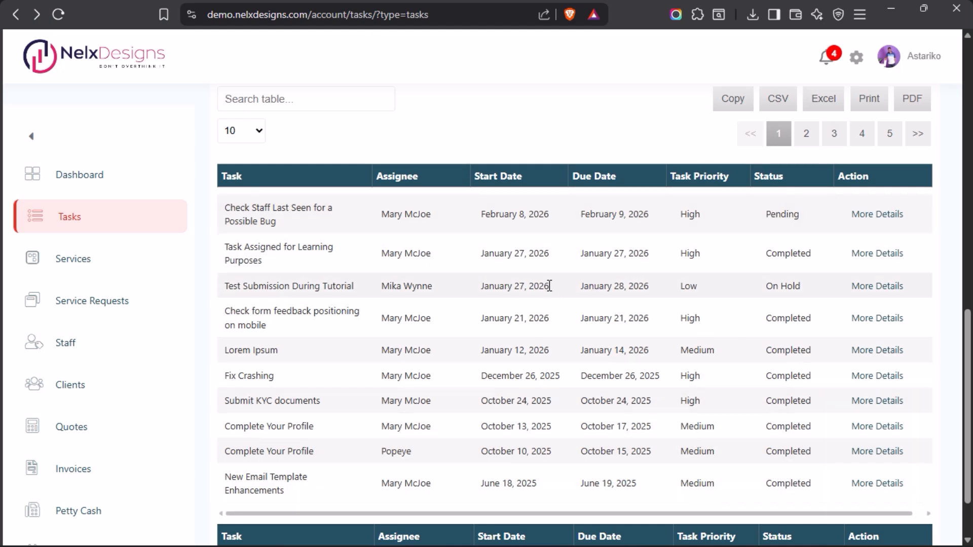
{"action": "scroll", "coordinate": [549, 286], "scroll_direction": "up", "scroll_amount": 5}
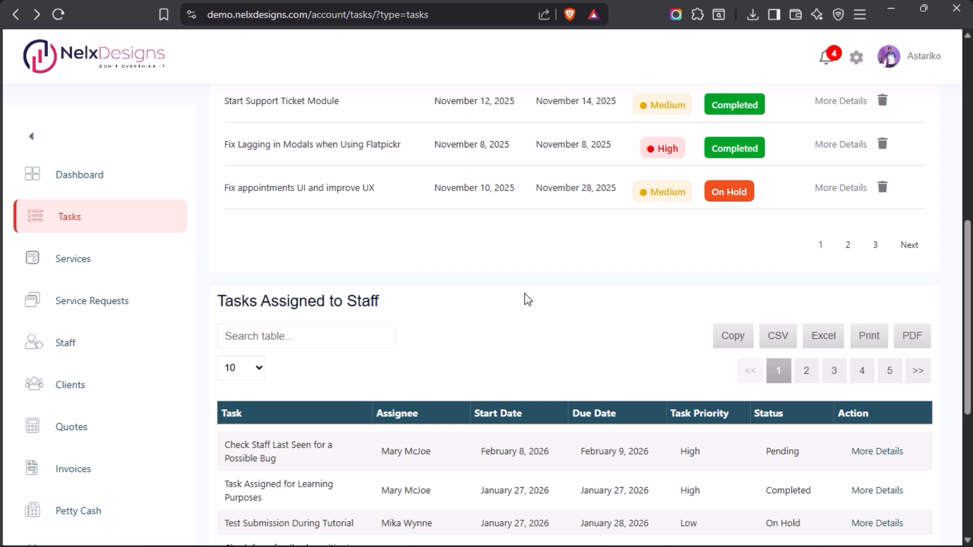
{"action": "scroll", "coordinate": [524, 295], "scroll_direction": "up", "scroll_amount": 10}
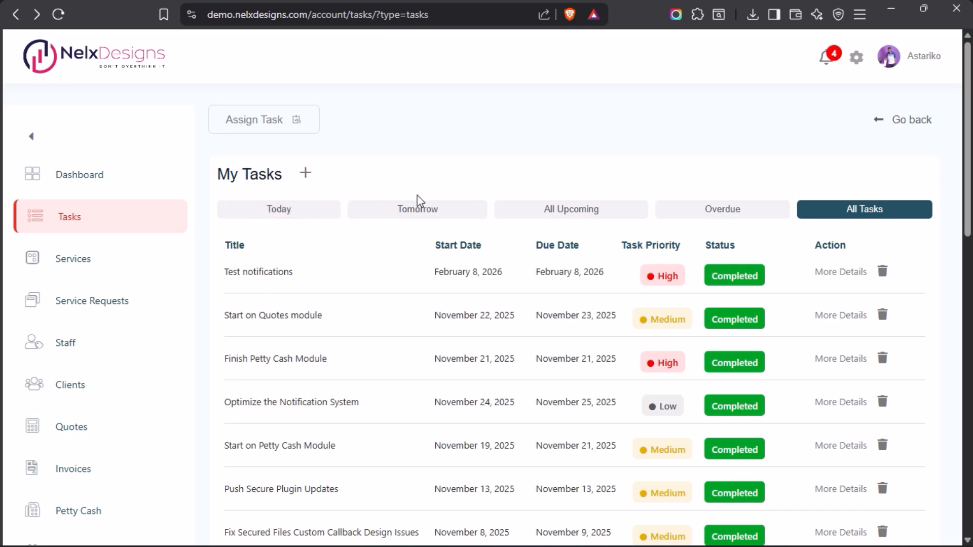
{"action": "scroll", "coordinate": [418, 198], "scroll_direction": "down", "scroll_amount": 8}
{"action": "scroll", "coordinate": [421, 200], "scroll_direction": "down", "scroll_amount": 4}
{"action": "scroll", "coordinate": [354, 218], "scroll_direction": "up", "scroll_amount": 3}
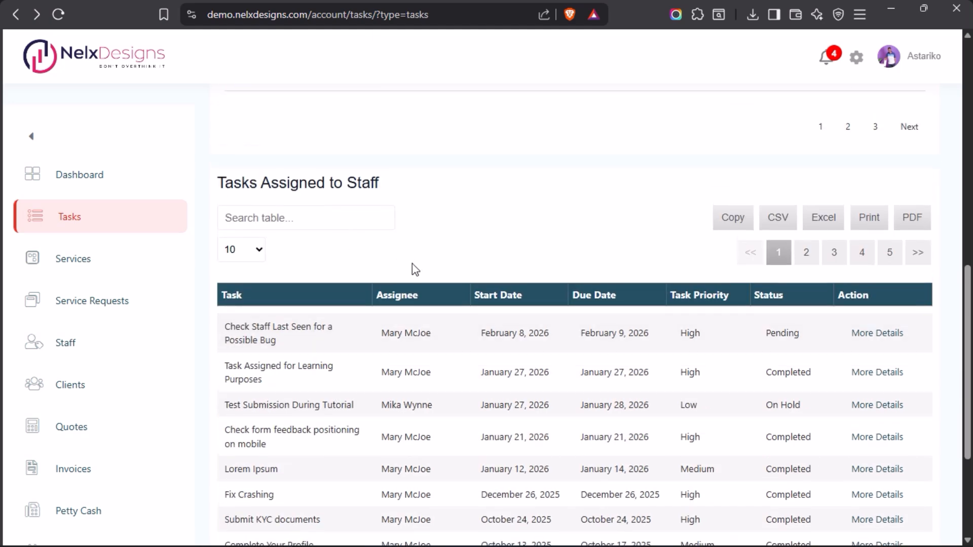
{"action": "scroll", "coordinate": [513, 260], "scroll_direction": "up", "scroll_amount": 9}
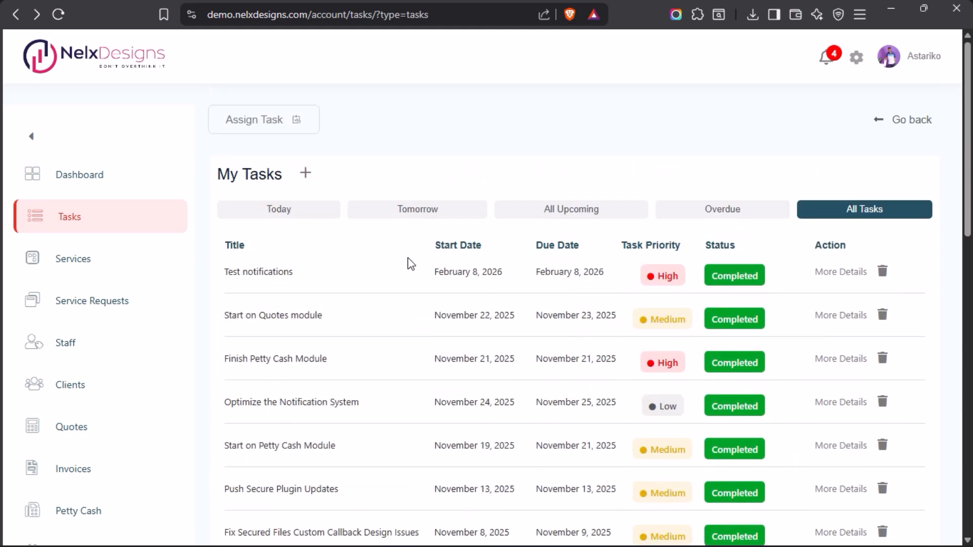
Filter My Tasks to today's tasks and review the priorities and statuses in the Tasks Assigned to Staff table.
{"action": "left_click", "coordinate": [283, 215]}
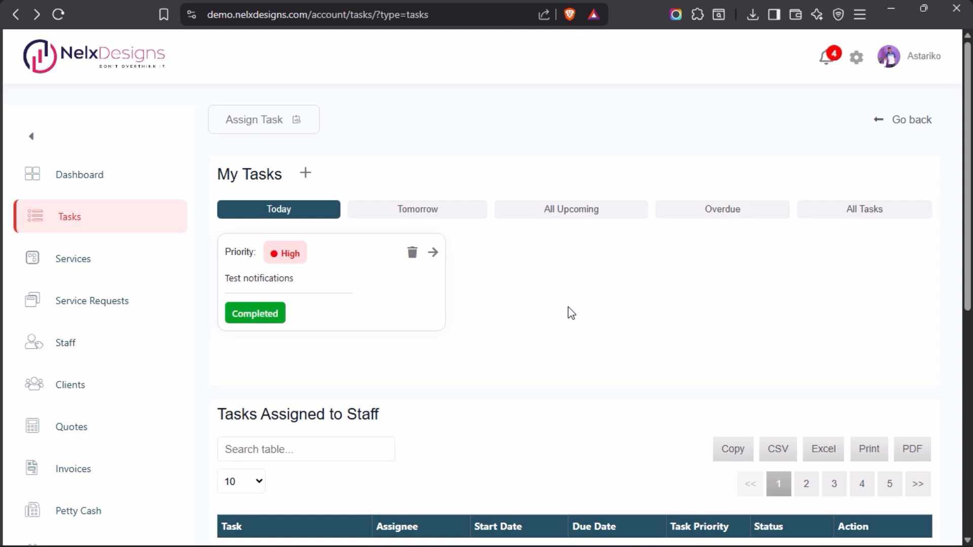
{"action": "scroll", "coordinate": [569, 308], "scroll_direction": "down", "scroll_amount": 5}
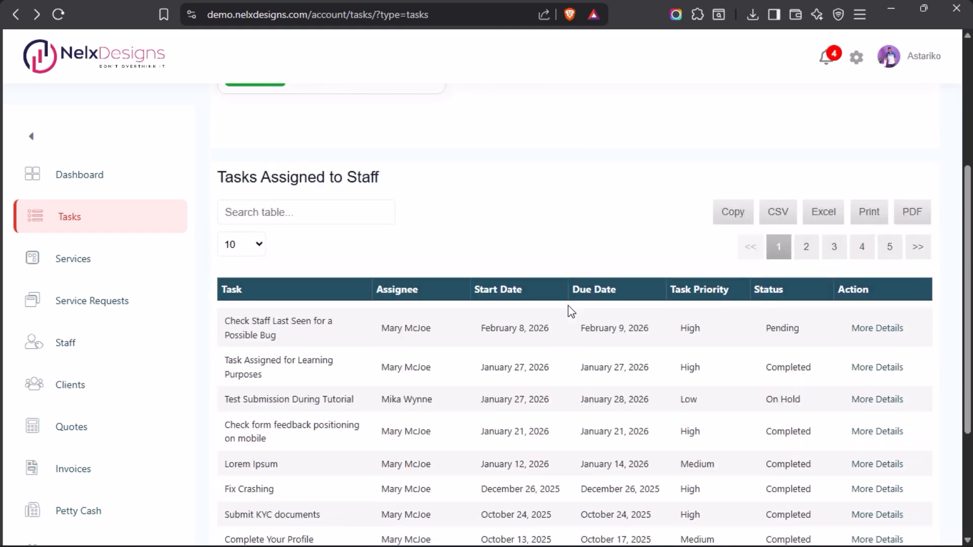
{"action": "scroll", "coordinate": [603, 330], "scroll_direction": "down", "scroll_amount": 3}
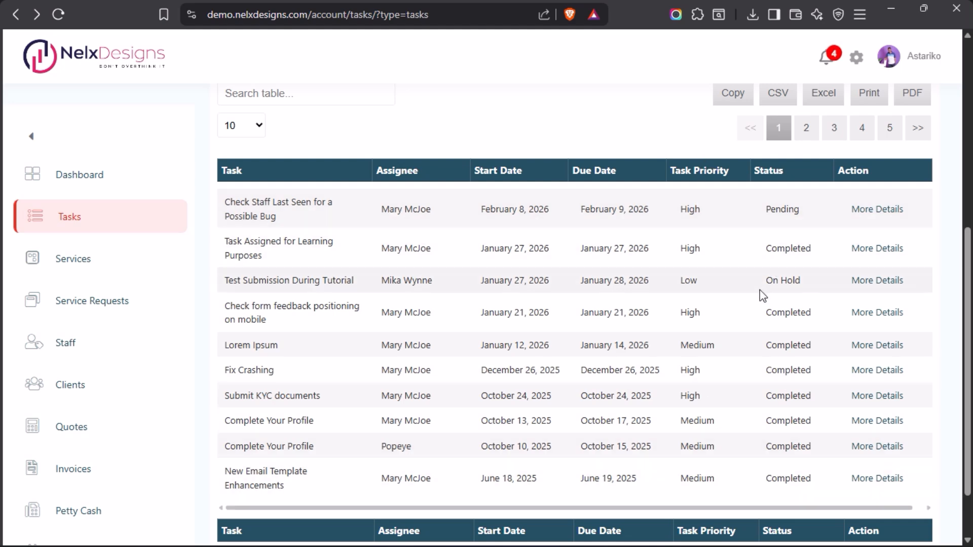
Open the details of the "Check Staff Last Seen for a Possible Bug" task, inspect its edit form, and close the form unsaved.
{"action": "scroll", "coordinate": [699, 328], "scroll_direction": "up", "scroll_amount": 2}
{"action": "left_click", "coordinate": [878, 331]}
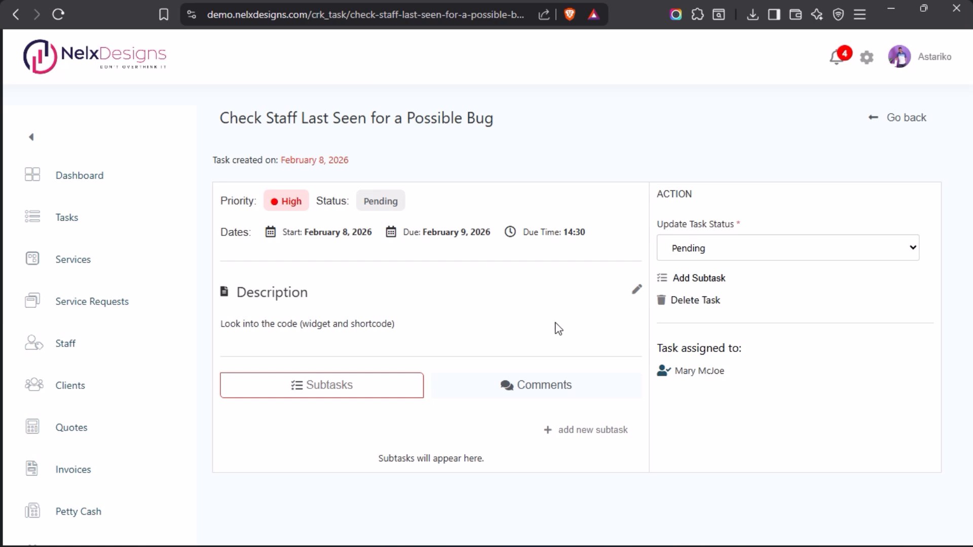
{"action": "left_click", "coordinate": [637, 290]}
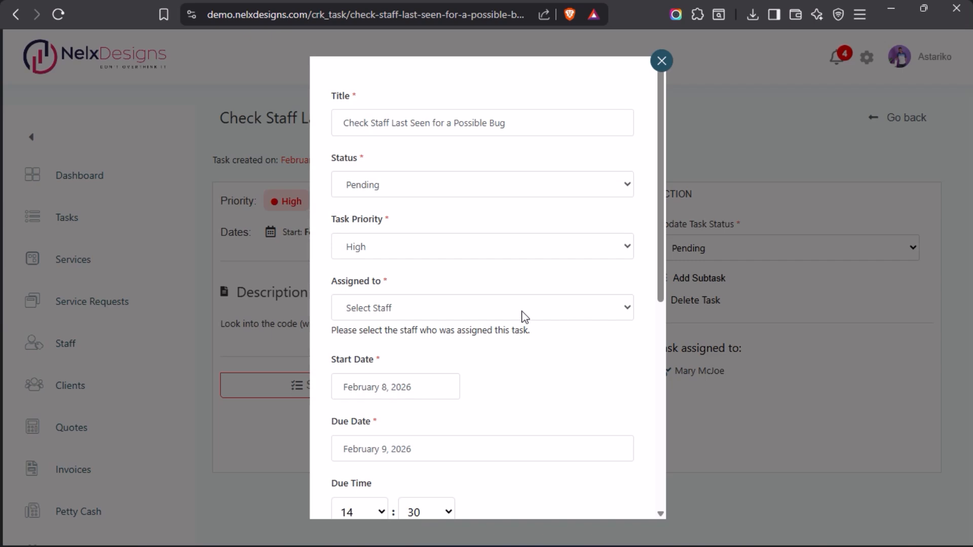
{"action": "scroll", "coordinate": [523, 314], "scroll_direction": "down", "scroll_amount": 8}
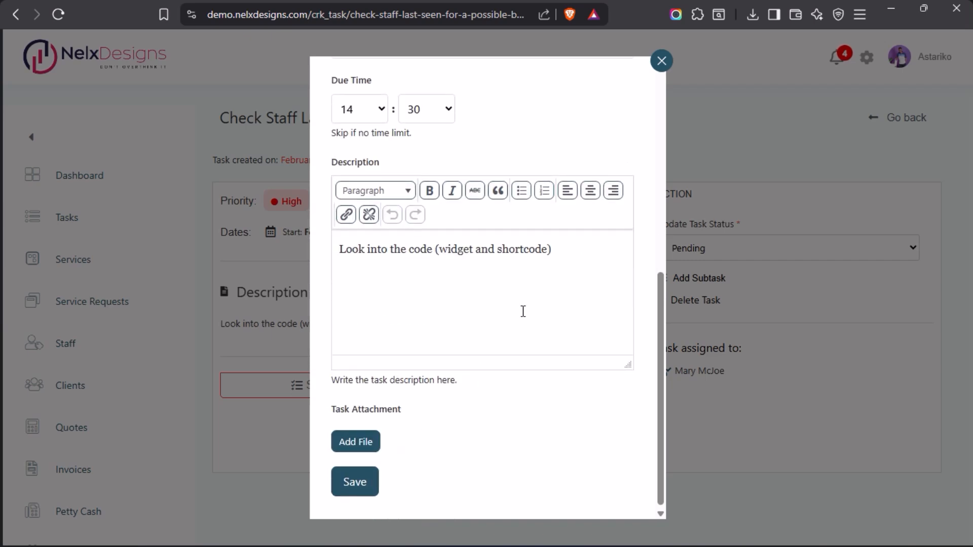
{"action": "scroll", "coordinate": [523, 312], "scroll_direction": "up", "scroll_amount": 8}
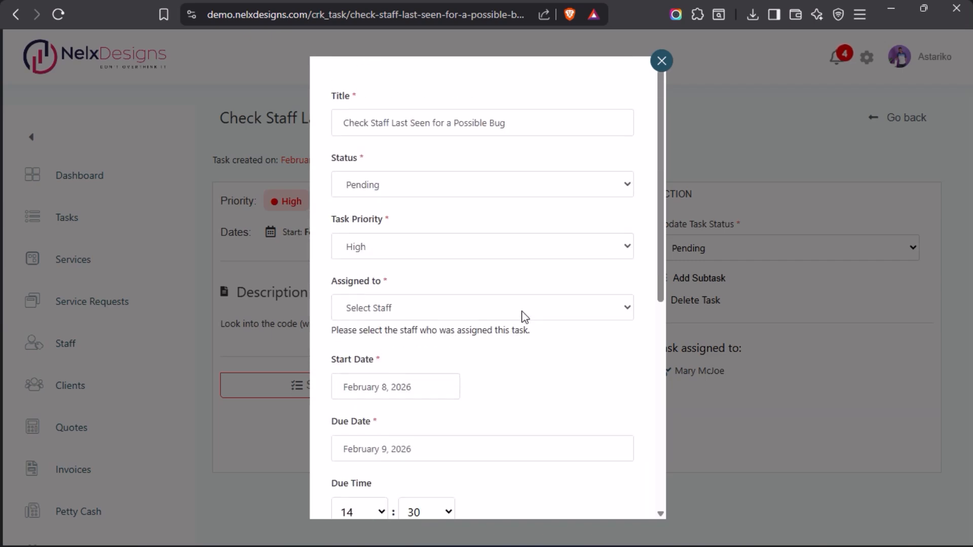
{"action": "left_click", "coordinate": [662, 67]}
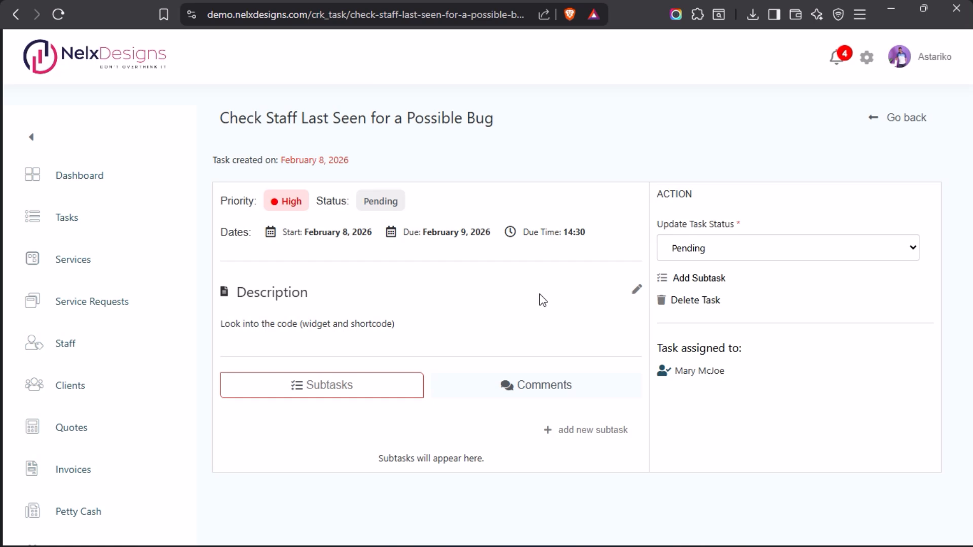
View the same task's fields, priority and status on its WordPress edit screen, and return to the front-end task page.
{"action": "mouse_move", "coordinate": [3, 287]}
{"action": "left_click", "coordinate": [53, 173]}
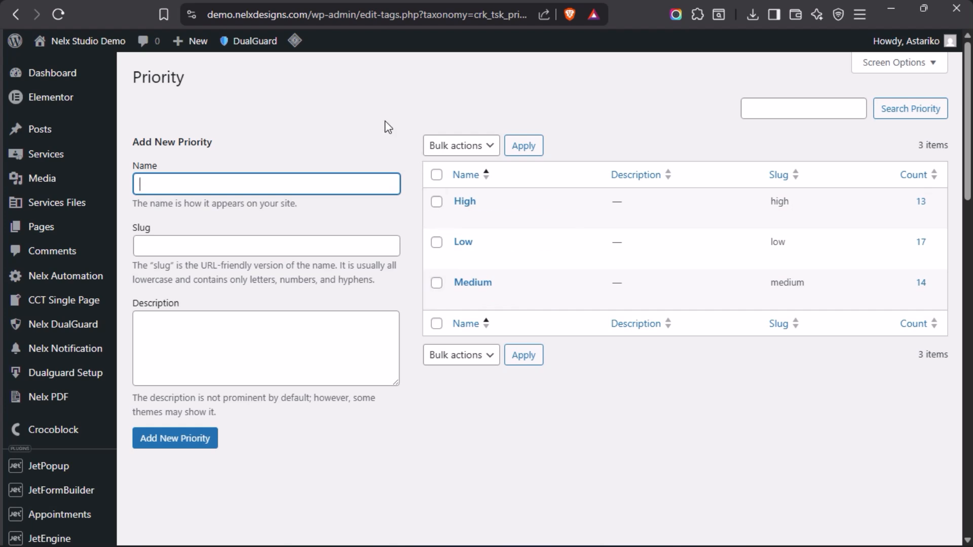
{"action": "mouse_move", "coordinate": [3, 172]}
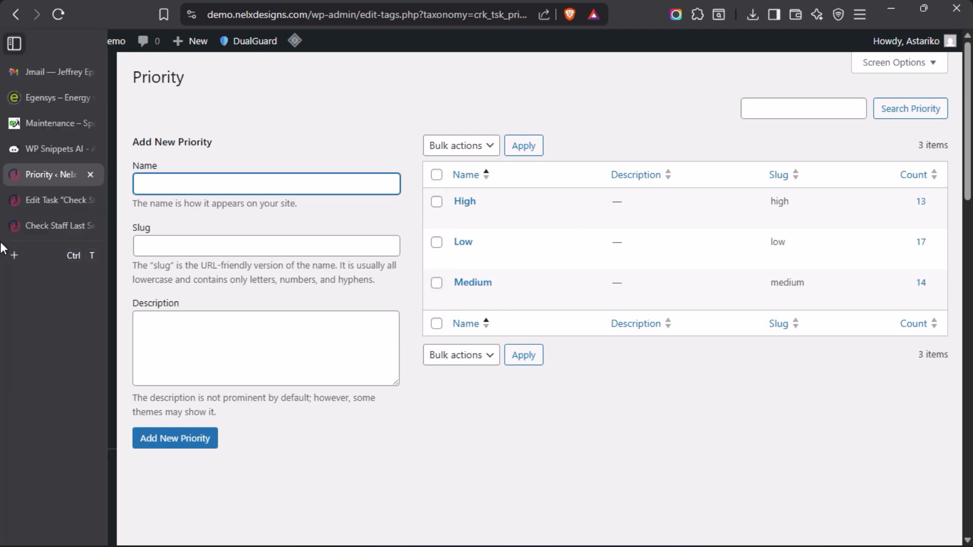
{"action": "left_click", "coordinate": [45, 200]}
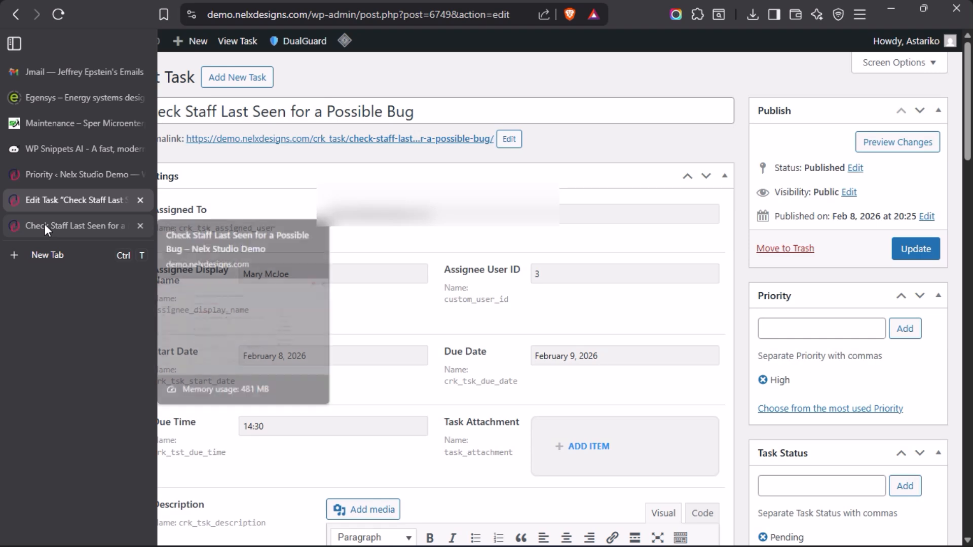
{"action": "left_click", "coordinate": [44, 223]}
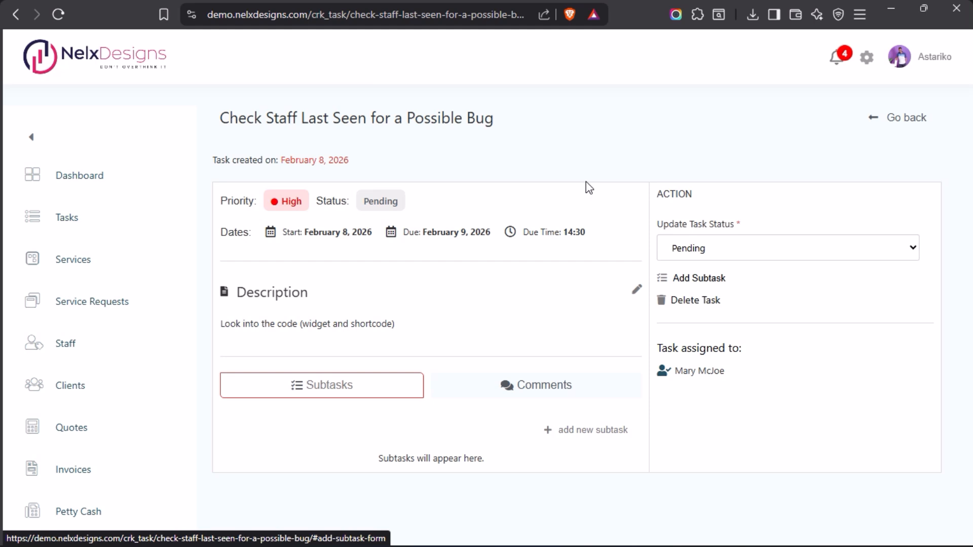
Inspect the task's new subtask form, close it without adding anything, and show the task's comments section.
{"action": "left_click", "coordinate": [578, 432]}
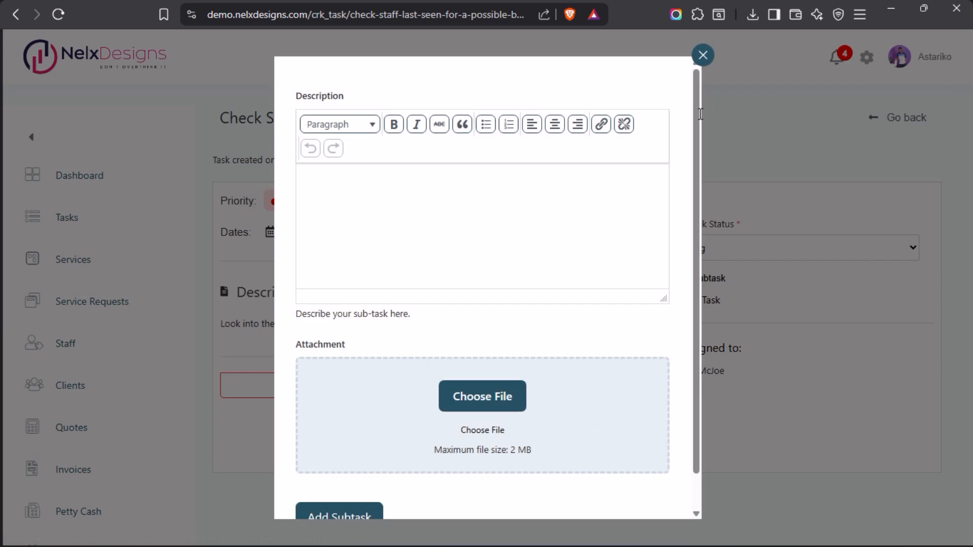
{"action": "left_click", "coordinate": [702, 56]}
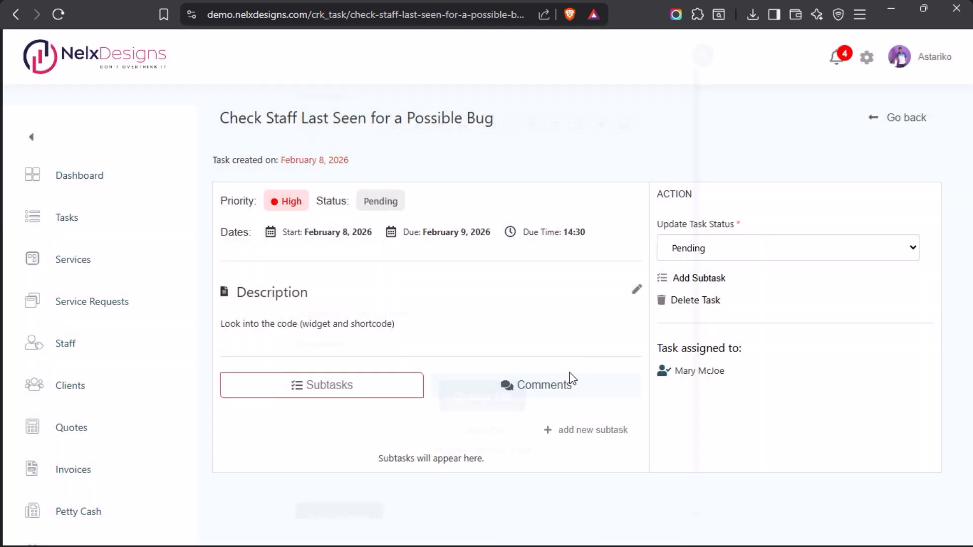
{"action": "left_click", "coordinate": [557, 387]}
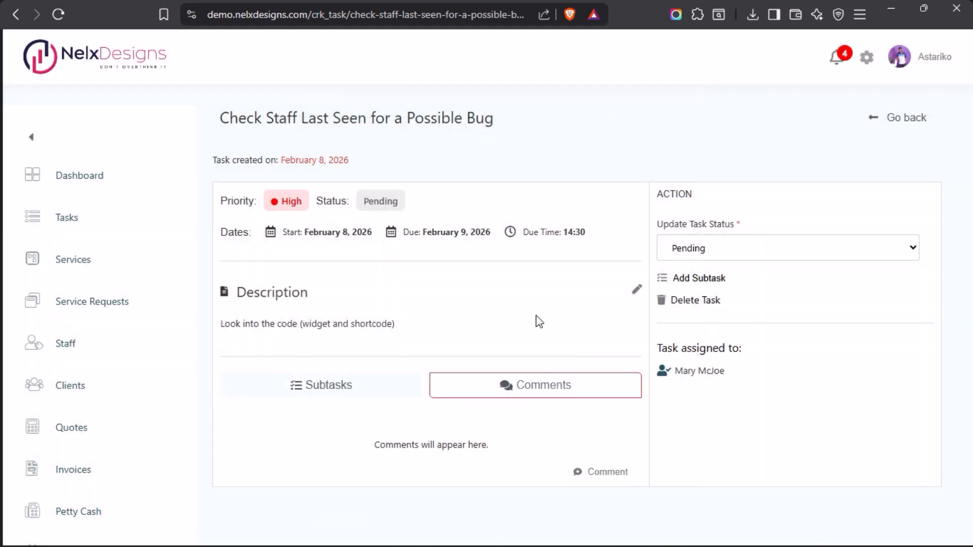